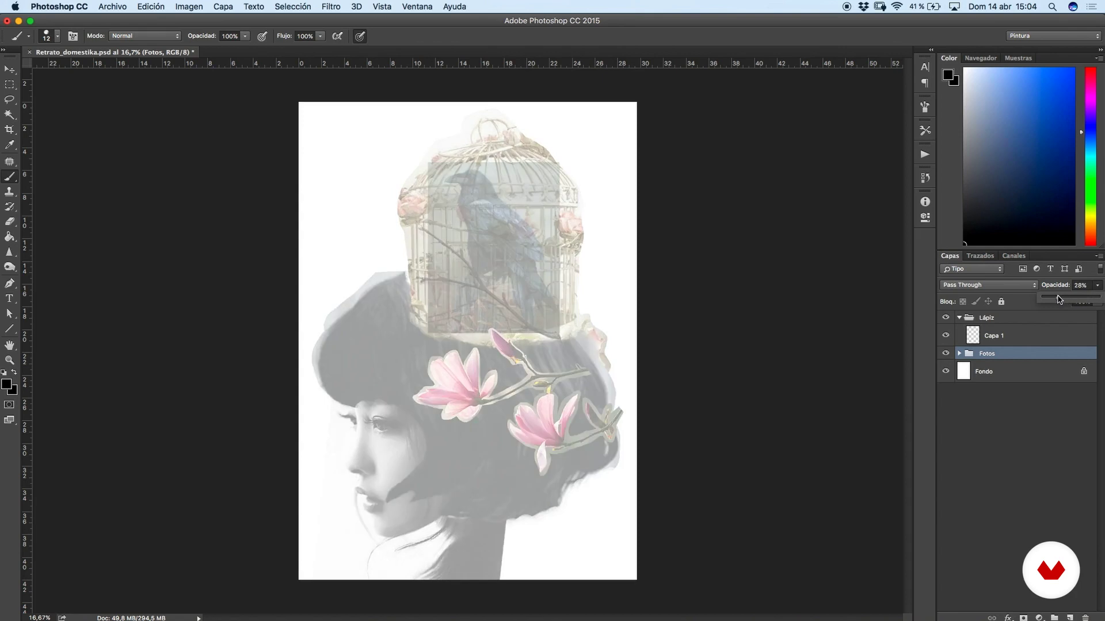
Rename the Capa 1 layer in the Lápiz group as Esbozo cara.
{"action": "left_click", "coordinate": [989, 336]}
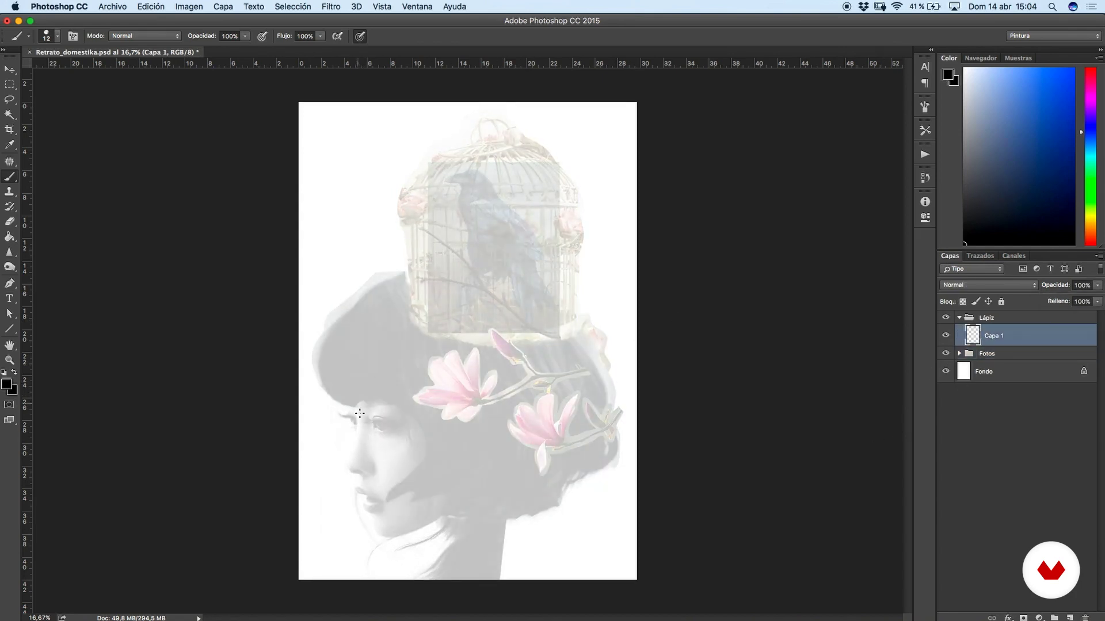
{"action": "double_click", "coordinate": [990, 337]}
{"action": "type", "text": "C"}
{"action": "type", "text": "sbozo cara"}
{"action": "key", "text": "Return"}
Create a group named Esbozo inside the Lápiz group and move the Esbozo cara layer into it.
{"action": "left_click", "coordinate": [1054, 617]}
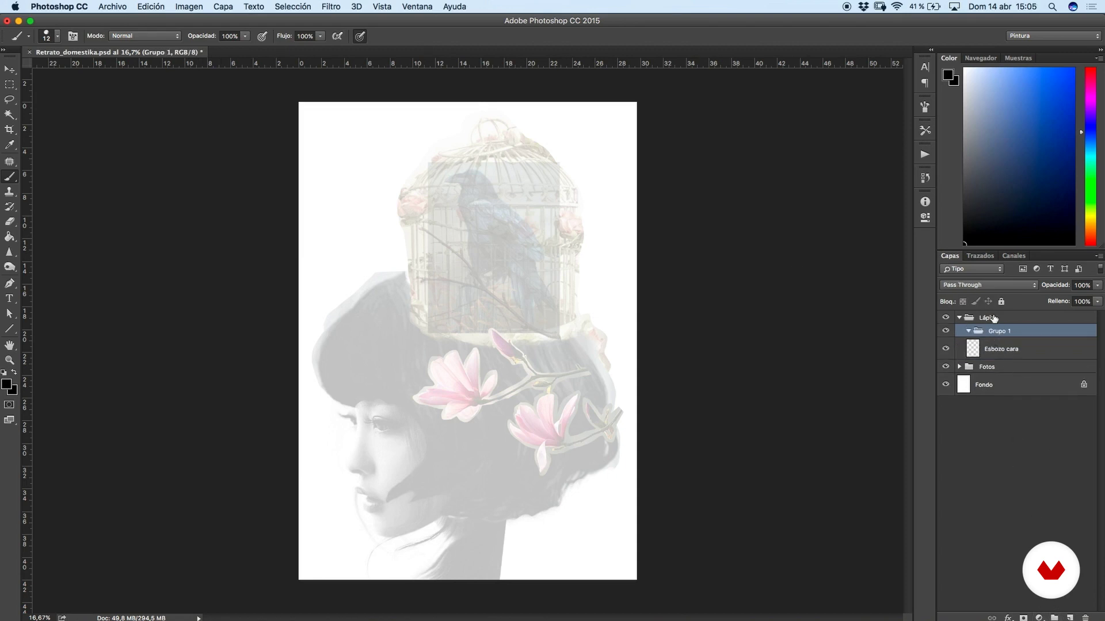
{"action": "double_click", "coordinate": [999, 331]}
{"action": "type", "text": "Esbozo"}
{"action": "key", "text": "Return"}
{"action": "left_click_drag", "start_coordinate": [997, 349], "coordinate": [998, 333]}
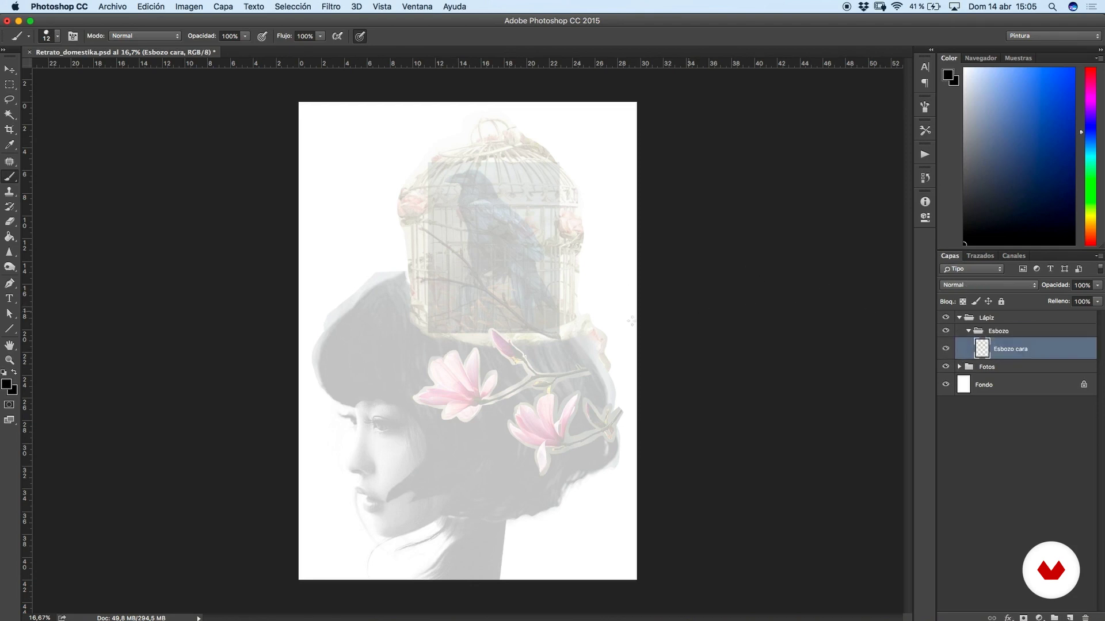
Load the GRAFITO DOMESTIKA brush set and choose an 11 px pencil brush.
{"action": "right_click", "coordinate": [551, 305]}
{"action": "left_click", "coordinate": [830, 330]}
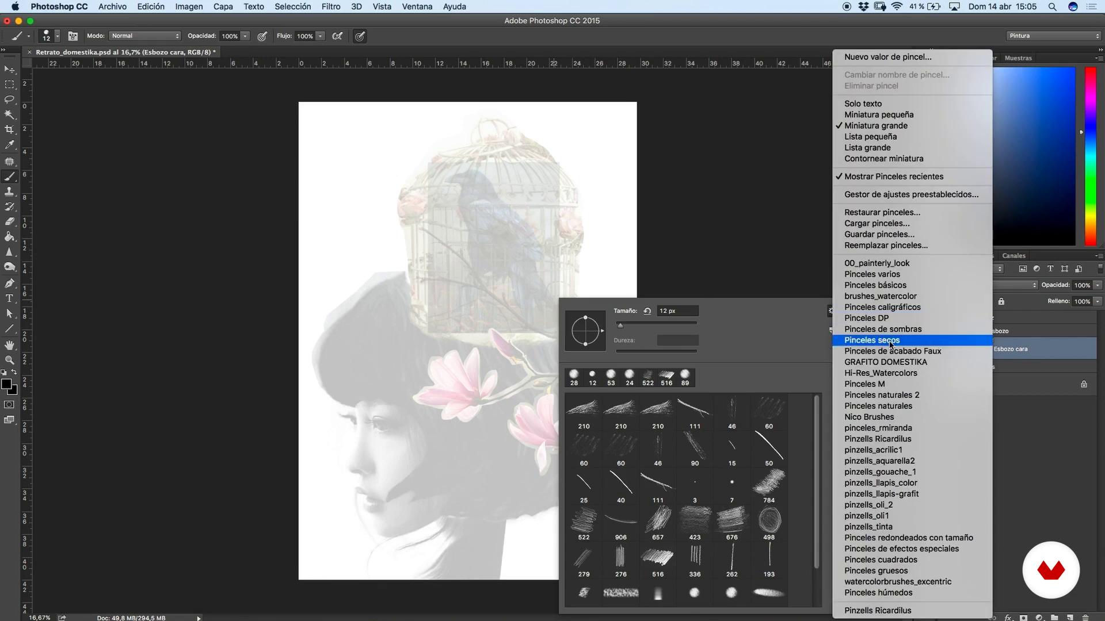
{"action": "left_click", "coordinate": [891, 365]}
{"action": "left_click", "coordinate": [647, 215]}
{"action": "left_click", "coordinate": [658, 560]}
{"action": "key", "text": "super+plus"}
{"action": "key", "text": "super+plus"}
{"action": "key", "text": "super+plus"}
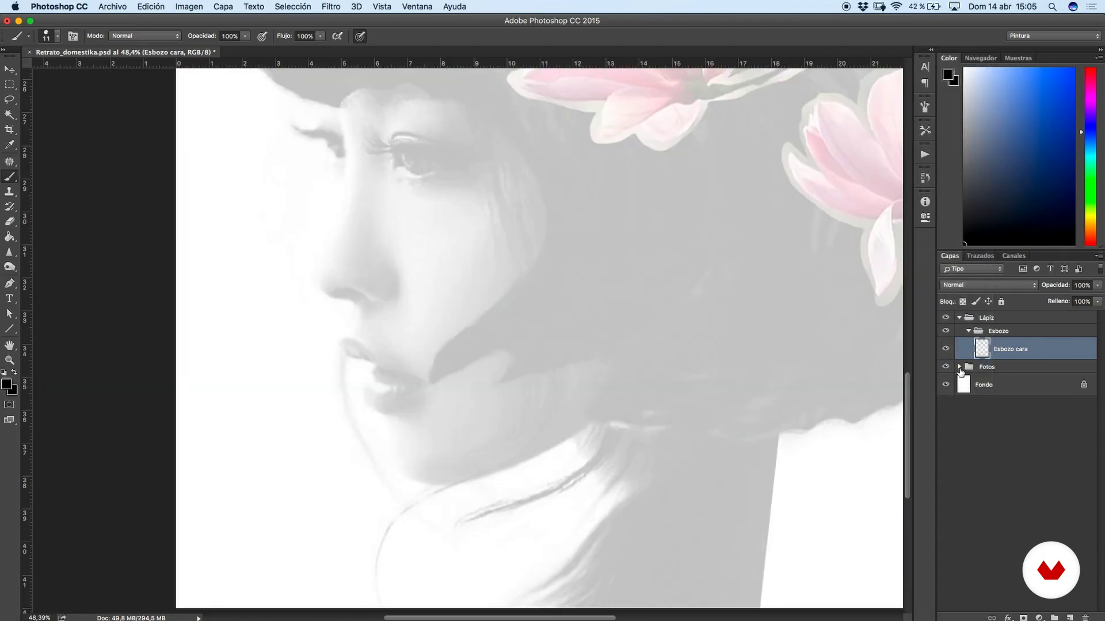
Hide every photo layer in the Fotos group except Cara and Pelo.
{"action": "left_click", "coordinate": [959, 368]}
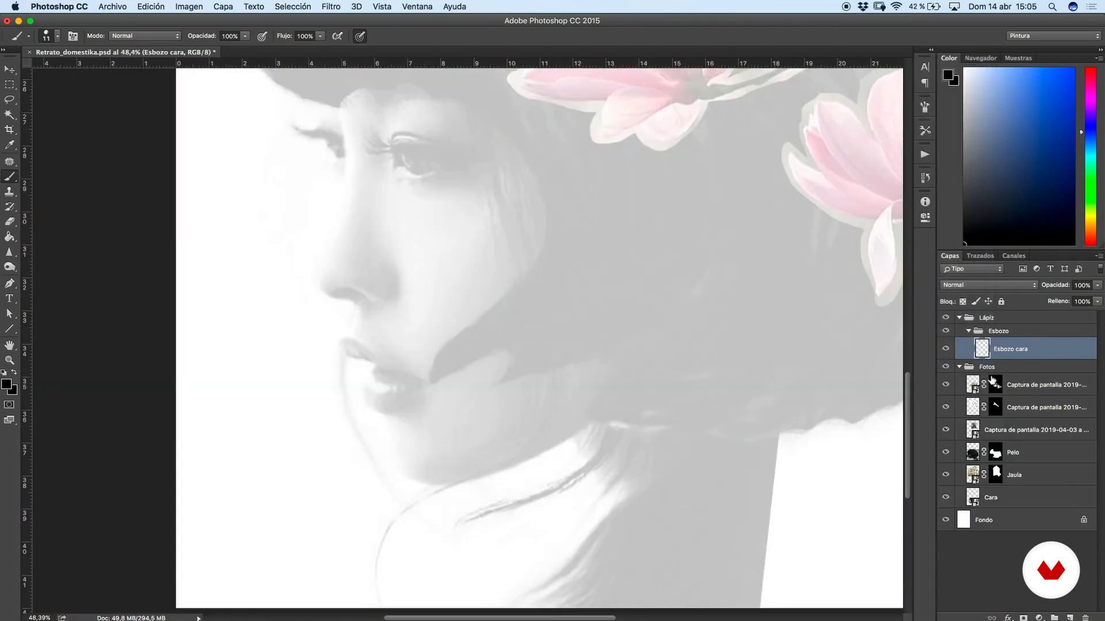
{"action": "left_click_drag", "start_coordinate": [948, 472], "coordinate": [947, 386]}
{"action": "left_click_drag", "start_coordinate": [742, 352], "coordinate": [617, 422]}
{"action": "scroll", "coordinate": [617, 421], "scroll_direction": "down", "scroll_amount": 2}
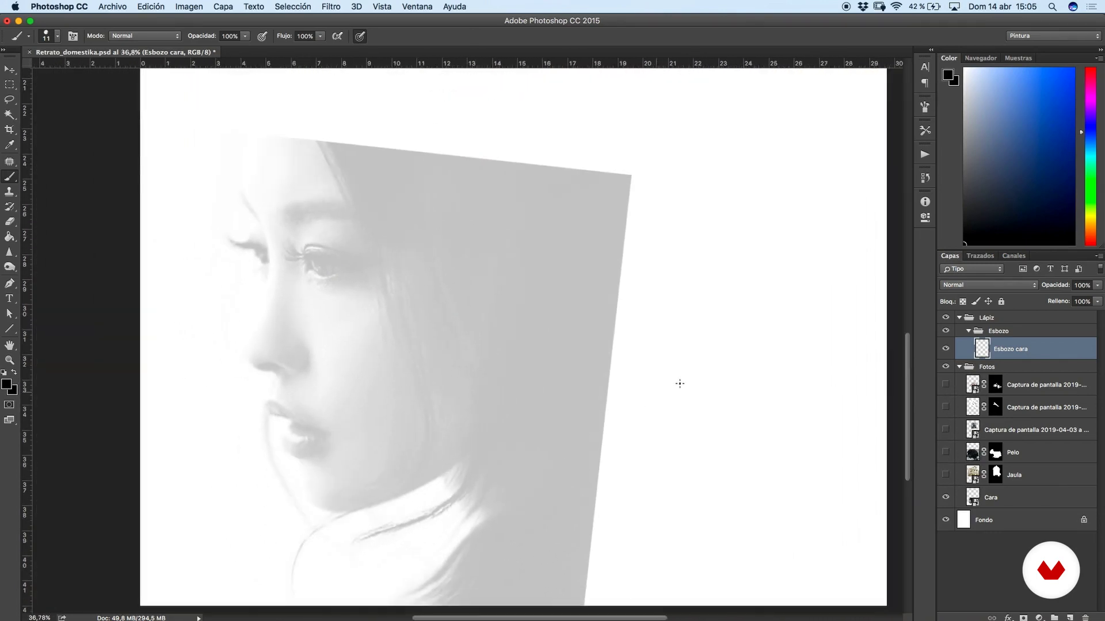
{"action": "left_click", "coordinate": [946, 453]}
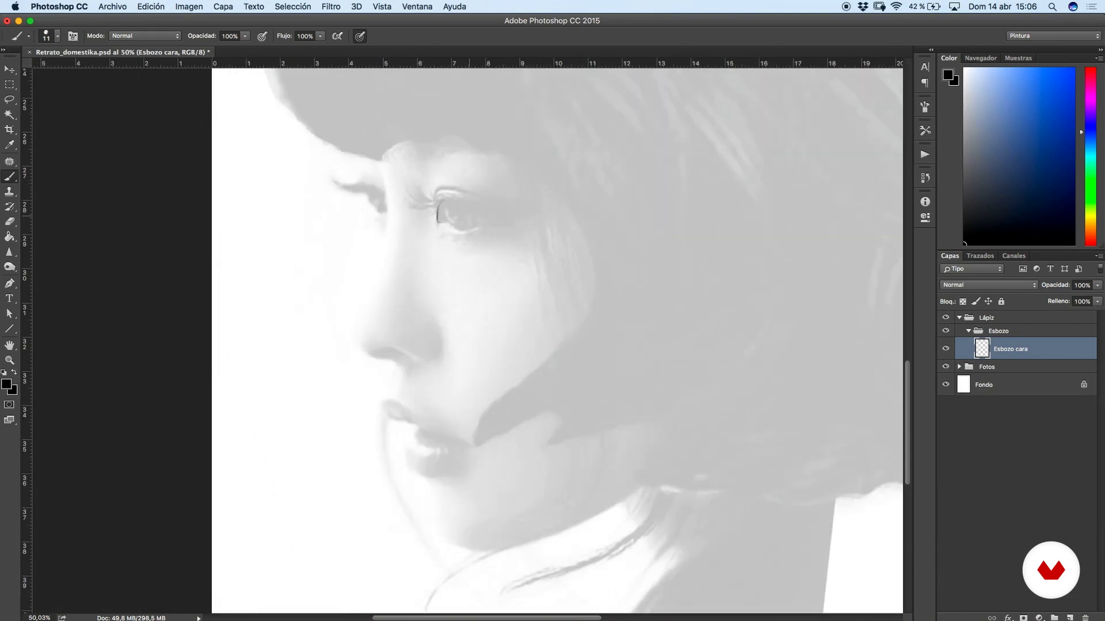
Trace the inner edge and eyelid contours of the woman's near eye over the faded photo.
{"action": "left_click_drag", "start_coordinate": [534, 244], "coordinate": [451, 291]}
{"action": "left_click_drag", "start_coordinate": [581, 281], "coordinate": [527, 278]}
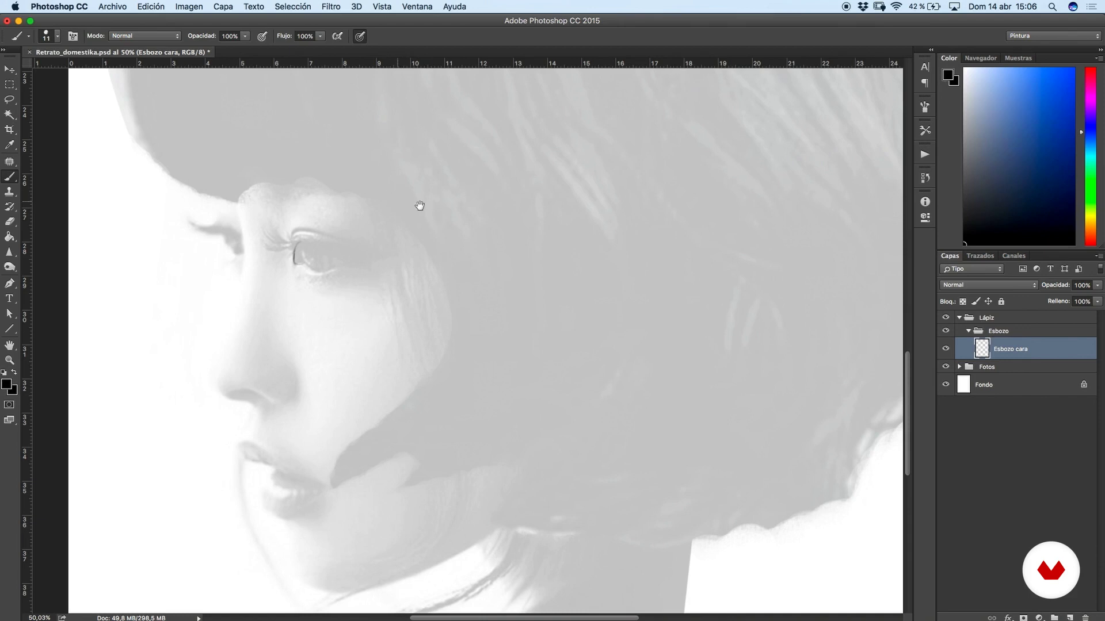
{"action": "left_click_drag", "start_coordinate": [433, 231], "coordinate": [421, 282]}
{"action": "key", "text": "r"}
{"action": "mouse_move", "coordinate": [476, 207]}
{"action": "left_mouse_down"}
{"action": "mouse_move", "coordinate": [520, 249]}
{"action": "mouse_move", "coordinate": [469, 217]}
{"action": "left_mouse_up"}
{"action": "key", "text": "b"}
{"action": "mouse_move", "coordinate": [412, 242]}
{"action": "left_mouse_down"}
{"action": "mouse_move", "coordinate": [513, 175]}
{"action": "mouse_move", "coordinate": [505, 242]}
{"action": "left_mouse_up"}
{"action": "key", "text": "super+plus"}
{"action": "key", "text": "r"}
{"action": "key", "text": "b"}
{"action": "mouse_move", "coordinate": [504, 143]}
{"action": "left_mouse_down"}
{"action": "mouse_move", "coordinate": [525, 166]}
{"action": "mouse_move", "coordinate": [534, 242]}
{"action": "left_mouse_up"}
{"action": "key", "text": "r"}
{"action": "left_click_drag", "start_coordinate": [590, 201], "coordinate": [599, 207]}
{"action": "key", "text": "b"}
Complete the near eye's outline with the upper eyelid crease and a small loop at the outer corner.
{"action": "left_click_drag", "start_coordinate": [509, 150], "coordinate": [499, 160]}
{"action": "left_click_drag", "start_coordinate": [506, 203], "coordinate": [537, 227]}
{"action": "left_click_drag", "start_coordinate": [491, 174], "coordinate": [521, 220]}
{"action": "left_click_drag", "start_coordinate": [498, 157], "coordinate": [492, 171]}
{"action": "key", "text": "r"}
{"action": "mouse_move", "coordinate": [685, 345]}
{"action": "left_mouse_down"}
{"action": "mouse_move", "coordinate": [631, 180]}
{"action": "mouse_move", "coordinate": [605, 158]}
{"action": "left_mouse_up"}
{"action": "key", "text": "b"}
{"action": "left_click_drag", "start_coordinate": [414, 244], "coordinate": [553, 240]}
{"action": "key", "text": "r"}
{"action": "key", "text": "b"}
{"action": "left_click_drag", "start_coordinate": [560, 287], "coordinate": [550, 253]}
{"action": "key", "text": "r"}
{"action": "mouse_move", "coordinate": [618, 438]}
{"action": "left_mouse_down"}
{"action": "mouse_move", "coordinate": [654, 286]}
{"action": "mouse_move", "coordinate": [636, 265]}
{"action": "left_mouse_up"}
{"action": "key", "text": "b"}
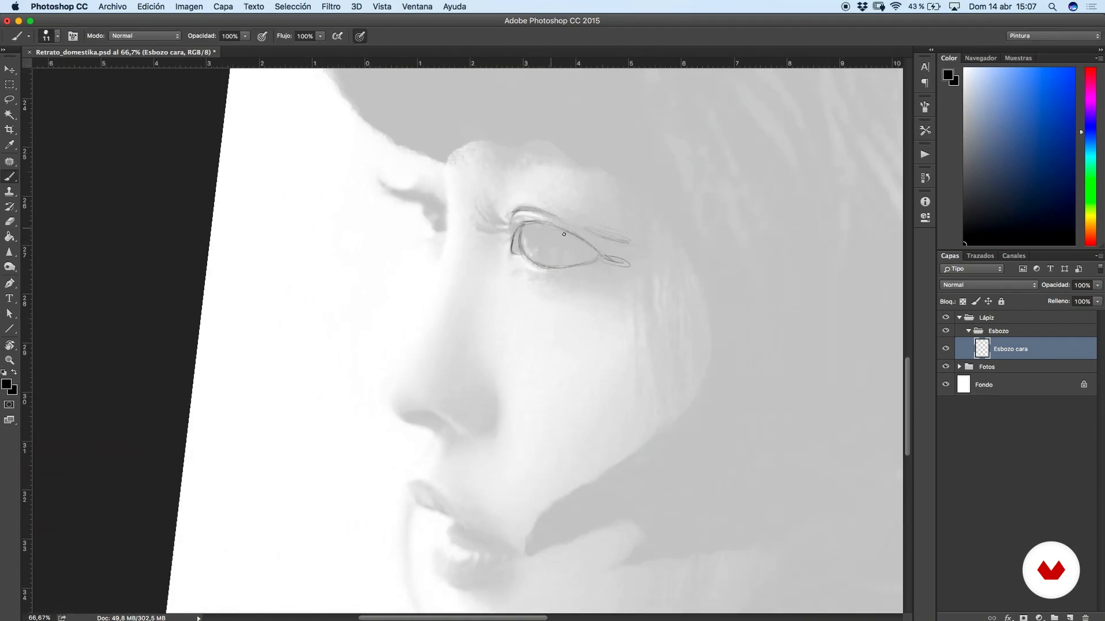
Reinforce the near eye's inner corner and lower eyelid contour with extra pencil strokes.
{"action": "mouse_move", "coordinate": [558, 224]}
{"action": "left_mouse_down"}
{"action": "mouse_move", "coordinate": [509, 226]}
{"action": "mouse_move", "coordinate": [521, 264]}
{"action": "left_mouse_up"}
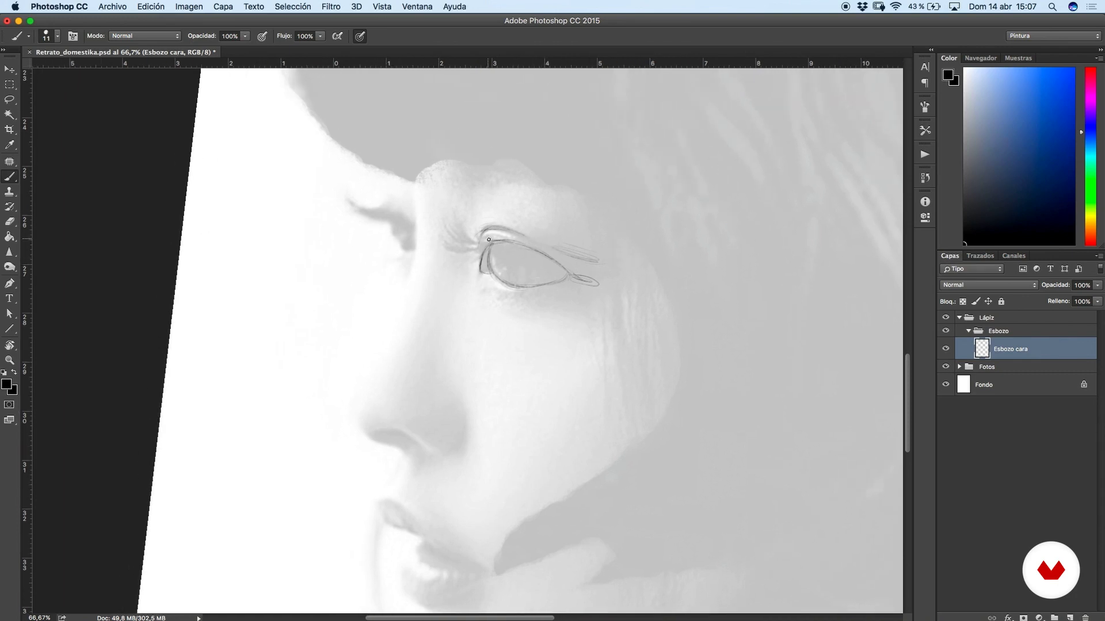
{"action": "key", "text": "r"}
{"action": "mouse_move", "coordinate": [535, 303]}
{"action": "left_mouse_down"}
{"action": "mouse_move", "coordinate": [526, 395]}
{"action": "mouse_move", "coordinate": [552, 330]}
{"action": "left_mouse_up"}
{"action": "key", "text": "b"}
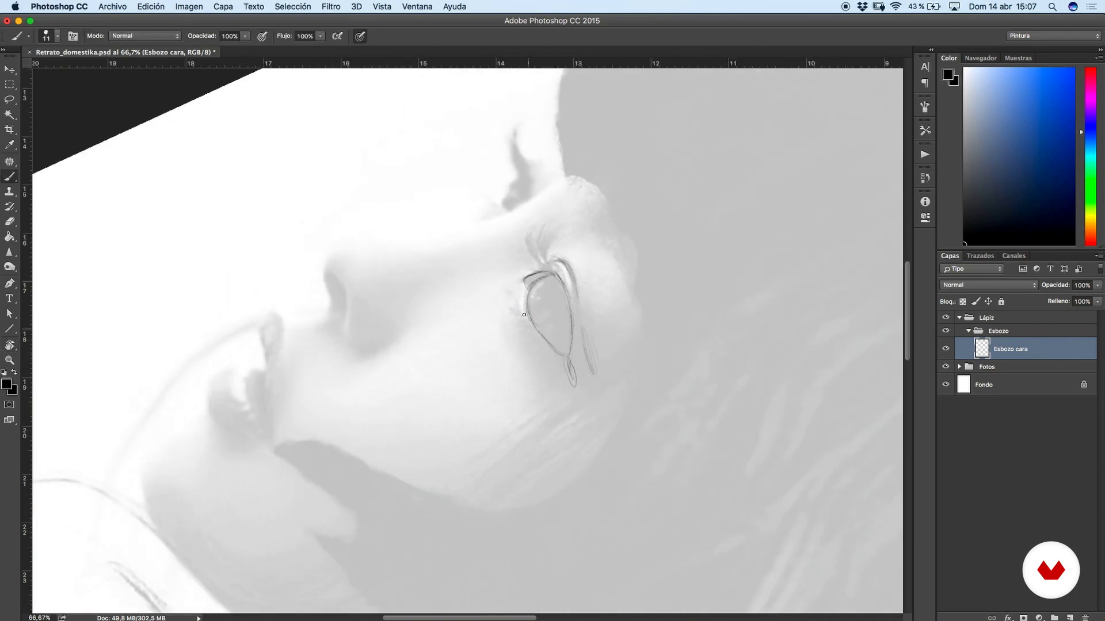
{"action": "key", "text": "r"}
{"action": "left_click_drag", "start_coordinate": [592, 298], "coordinate": [575, 187]}
{"action": "key", "text": "b"}
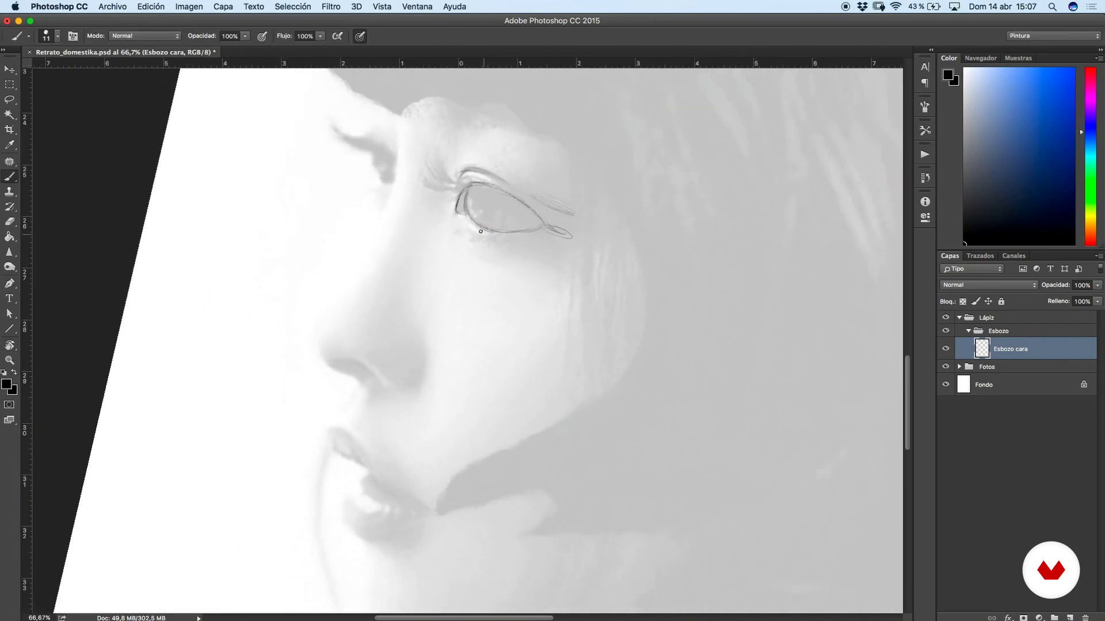
Add light shading strokes beneath the near eye's lower eyelid.
{"action": "key", "text": "r"}
{"action": "mouse_move", "coordinate": [540, 234]}
{"action": "left_mouse_down"}
{"action": "mouse_move", "coordinate": [609, 282]}
{"action": "mouse_move", "coordinate": [604, 234]}
{"action": "mouse_move", "coordinate": [579, 338]}
{"action": "left_mouse_up"}
{"action": "key", "text": "b"}
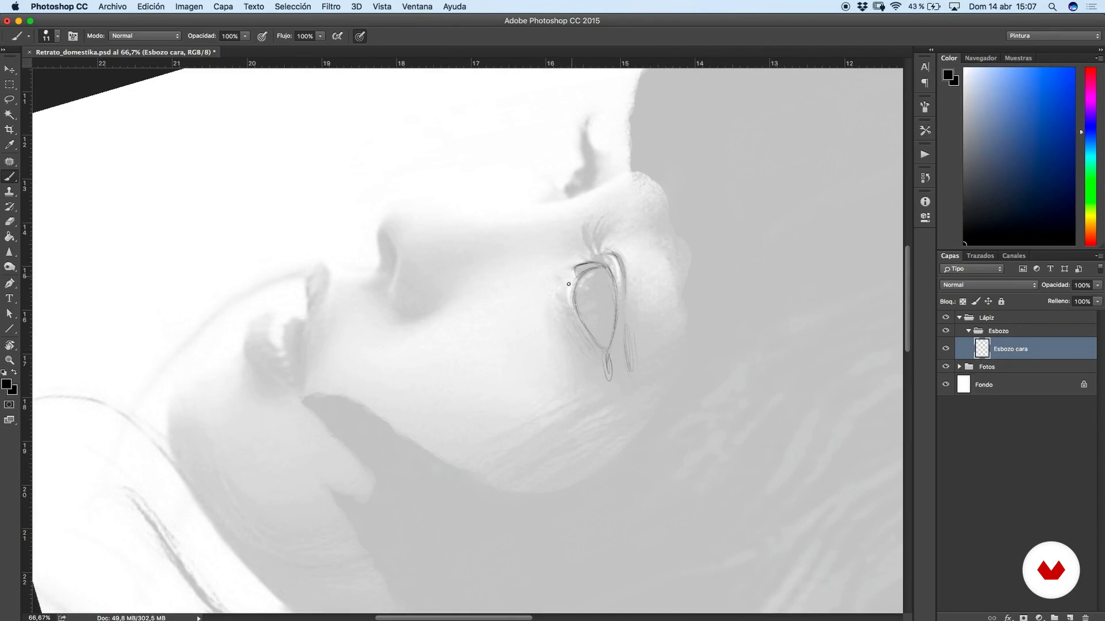
{"action": "key", "text": "r"}
{"action": "mouse_move", "coordinate": [581, 292]}
{"action": "left_mouse_down"}
{"action": "mouse_move", "coordinate": [575, 195]}
{"action": "mouse_move", "coordinate": [647, 180]}
{"action": "left_mouse_up"}
{"action": "key", "text": "b"}
{"action": "key", "text": "r"}
{"action": "mouse_move", "coordinate": [532, 188]}
{"action": "left_mouse_down"}
{"action": "mouse_move", "coordinate": [587, 178]}
{"action": "mouse_move", "coordinate": [577, 177]}
{"action": "left_mouse_up"}
{"action": "key", "text": "b"}
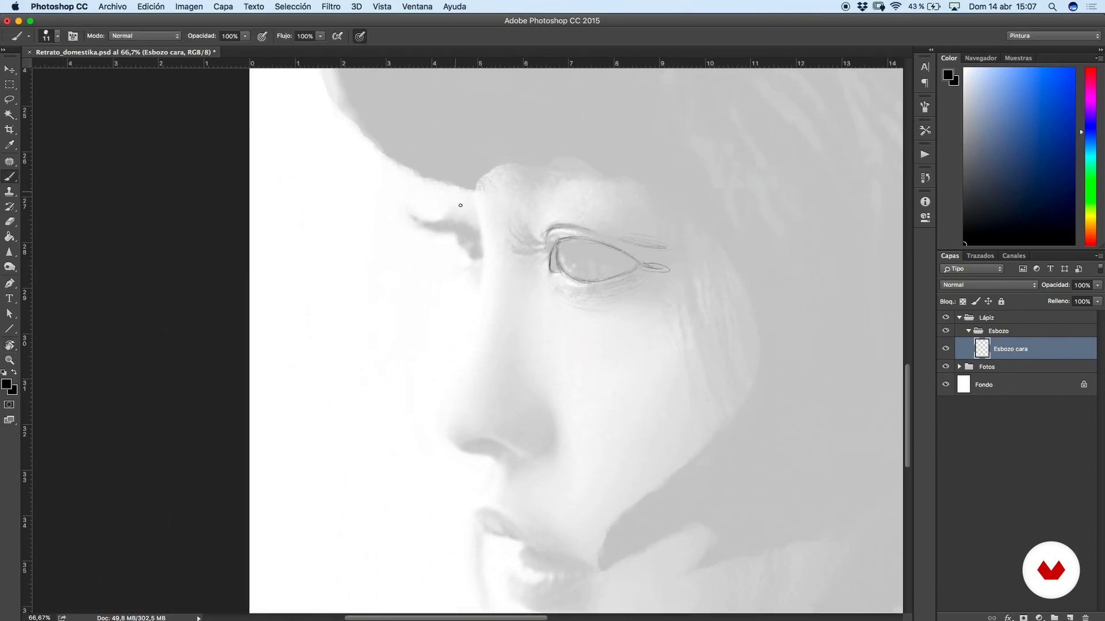
Draw the eyelashes at the front of the near eye's upper eyelid.
{"action": "key", "text": "r"}
{"action": "mouse_move", "coordinate": [503, 221]}
{"action": "left_mouse_down"}
{"action": "mouse_move", "coordinate": [599, 140]}
{"action": "mouse_move", "coordinate": [499, 211]}
{"action": "mouse_move", "coordinate": [648, 296]}
{"action": "mouse_move", "coordinate": [590, 373]}
{"action": "mouse_move", "coordinate": [583, 357]}
{"action": "mouse_move", "coordinate": [611, 417]}
{"action": "mouse_move", "coordinate": [711, 276]}
{"action": "mouse_move", "coordinate": [693, 209]}
{"action": "left_mouse_up"}
{"action": "key", "text": "b"}
{"action": "key", "text": "r"}
{"action": "key", "text": "b"}
{"action": "key", "text": "r"}
{"action": "key", "text": "b"}
{"action": "left_click_drag", "start_coordinate": [611, 213], "coordinate": [554, 203]}
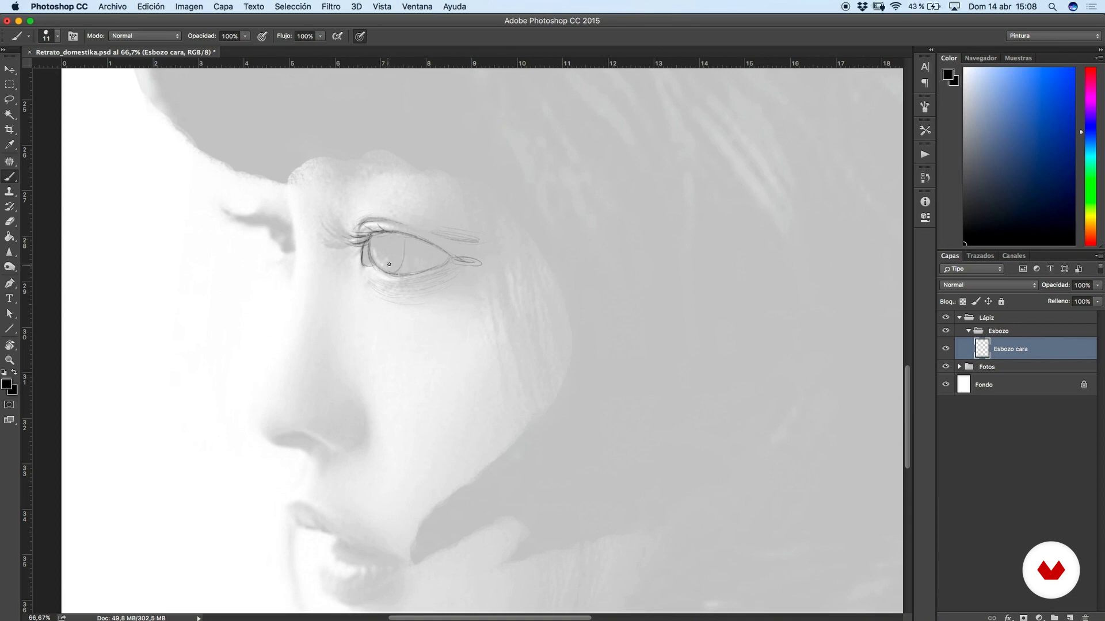
Undo the last stroke inside the near eye and redraw the curved iris line.
{"action": "key", "text": "super+z"}
{"action": "mouse_move", "coordinate": [390, 235]}
{"action": "left_mouse_down"}
{"action": "mouse_move", "coordinate": [401, 271]}
{"action": "mouse_move", "coordinate": [399, 248]}
{"action": "left_mouse_up"}
{"action": "scroll", "coordinate": [596, 301], "scroll_direction": "down", "scroll_amount": 3}
{"action": "scroll", "coordinate": [627, 306], "scroll_direction": "up", "scroll_amount": 4}
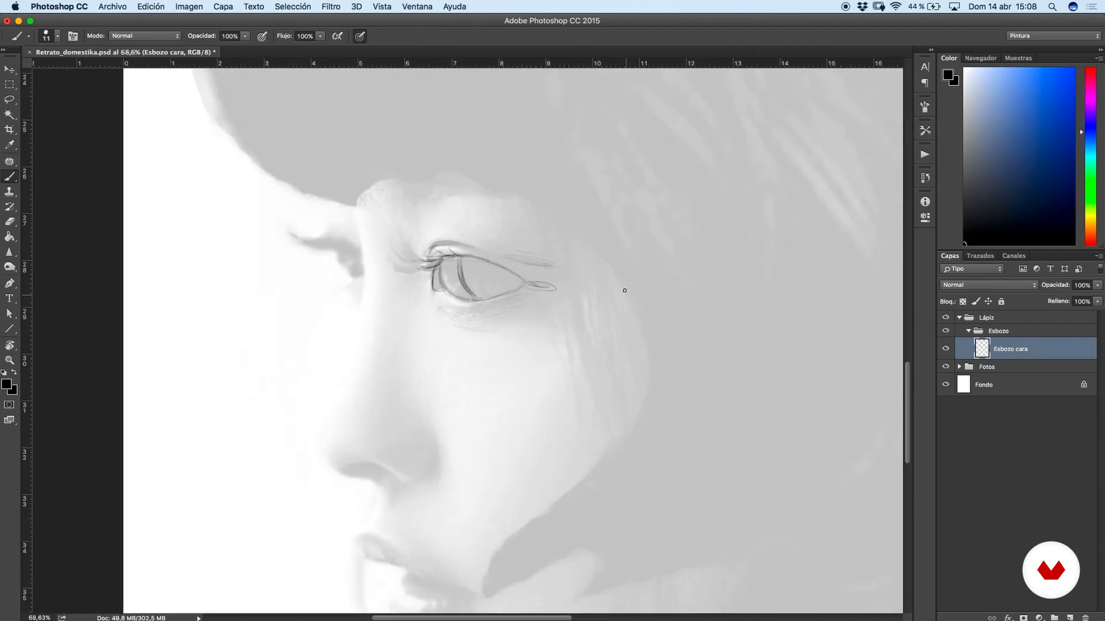
Hide the Fotos group to review the eye sketch on white, and show the group again.
{"action": "left_click", "coordinate": [946, 367]}
{"action": "scroll", "coordinate": [515, 357], "scroll_direction": "down", "scroll_amount": 3}
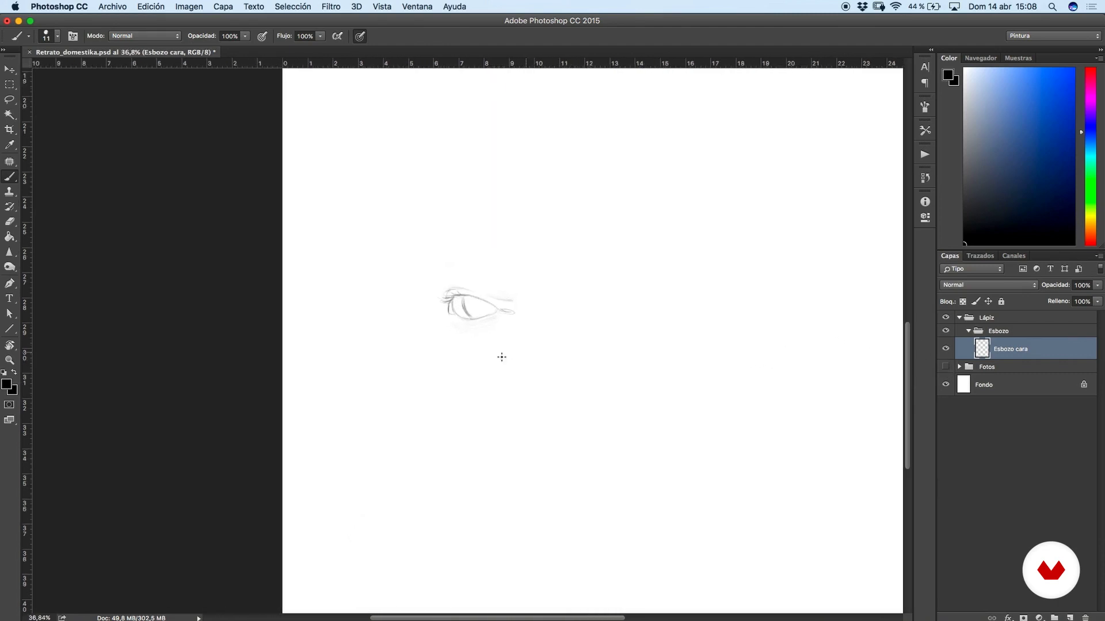
{"action": "scroll", "coordinate": [534, 282], "scroll_direction": "up", "scroll_amount": 4}
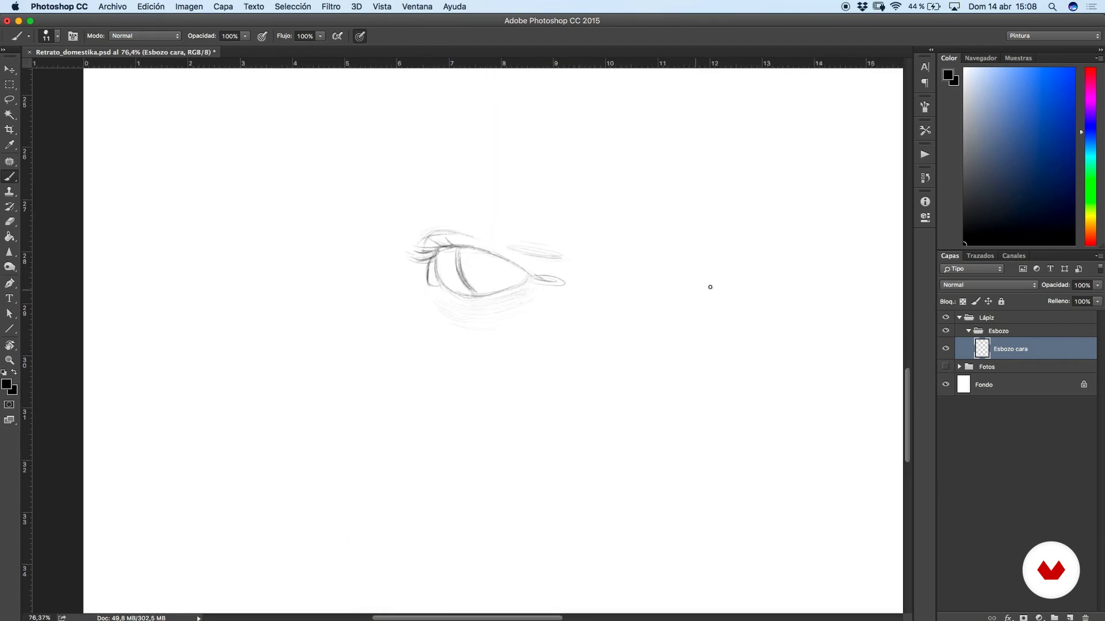
{"action": "left_click", "coordinate": [946, 367]}
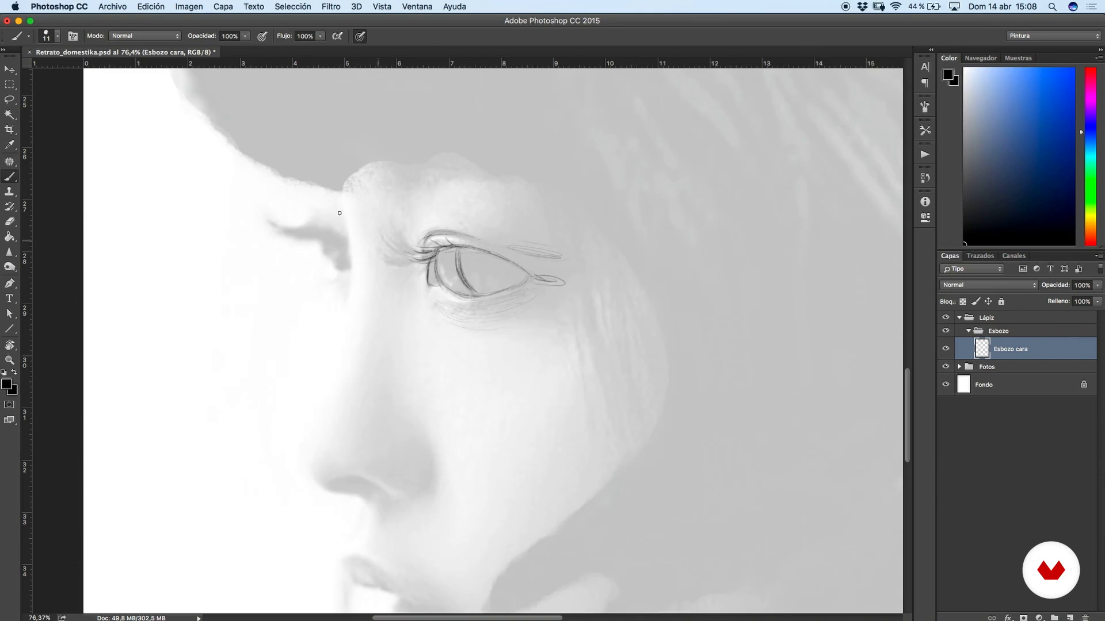
Sketch the nose bridge contour along the face's profile and clean it up with the Eraser.
{"action": "left_click_drag", "start_coordinate": [368, 235], "coordinate": [402, 298]}
{"action": "mouse_move", "coordinate": [352, 244]}
{"action": "left_mouse_down"}
{"action": "mouse_move", "coordinate": [382, 296]}
{"action": "mouse_move", "coordinate": [384, 356]}
{"action": "mouse_move", "coordinate": [406, 300]}
{"action": "left_mouse_up"}
{"action": "key", "text": "r"}
{"action": "mouse_move", "coordinate": [415, 297]}
{"action": "left_mouse_down"}
{"action": "mouse_move", "coordinate": [395, 451]}
{"action": "mouse_move", "coordinate": [388, 359]}
{"action": "left_mouse_up"}
{"action": "key", "text": "r"}
{"action": "left_click_drag", "start_coordinate": [629, 325], "coordinate": [626, 374]}
{"action": "key", "text": "e"}
{"action": "left_click_drag", "start_coordinate": [368, 345], "coordinate": [406, 273]}
Continue the profile line around the nose tip and down toward the upper lip.
{"action": "key", "text": "b"}
{"action": "mouse_move", "coordinate": [431, 224]}
{"action": "left_mouse_down"}
{"action": "mouse_move", "coordinate": [388, 297]}
{"action": "mouse_move", "coordinate": [389, 331]}
{"action": "mouse_move", "coordinate": [478, 303]}
{"action": "mouse_move", "coordinate": [461, 270]}
{"action": "mouse_move", "coordinate": [473, 240]}
{"action": "mouse_move", "coordinate": [457, 317]}
{"action": "mouse_move", "coordinate": [461, 244]}
{"action": "left_mouse_up"}
{"action": "key", "text": "r"}
{"action": "key", "text": "b"}
{"action": "key", "text": "r"}
{"action": "key", "text": "b"}
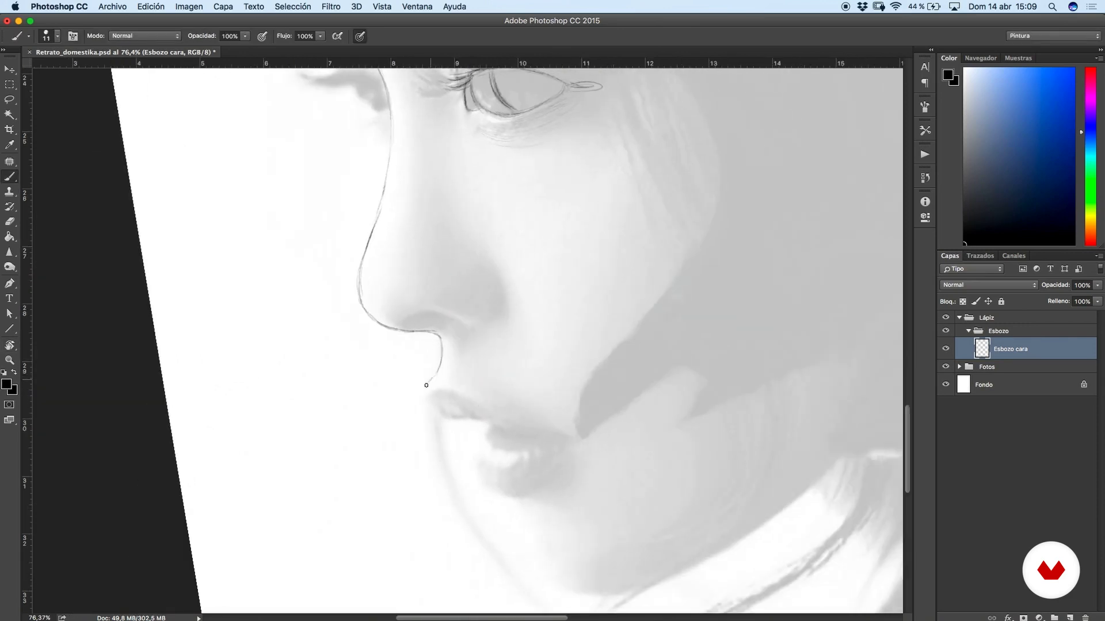
Trace the front of the upper lip and the mouth line to a small loop at the corner.
{"action": "key", "text": "r"}
{"action": "mouse_move", "coordinate": [428, 396]}
{"action": "left_mouse_down"}
{"action": "mouse_move", "coordinate": [570, 328]}
{"action": "mouse_move", "coordinate": [456, 254]}
{"action": "left_mouse_up"}
{"action": "key", "text": "b"}
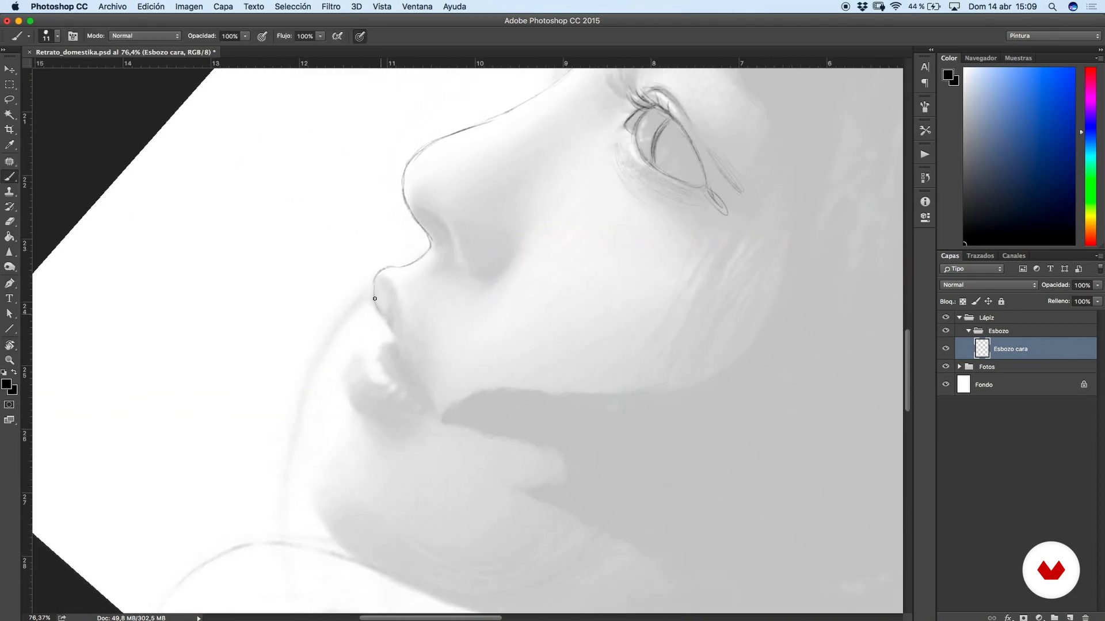
{"action": "left_click_drag", "start_coordinate": [374, 304], "coordinate": [400, 341]}
{"action": "left_click_drag", "start_coordinate": [413, 386], "coordinate": [430, 405]}
Draw the nostril and the nose wing with short curved pencil strokes.
{"action": "key", "text": "r"}
{"action": "mouse_move", "coordinate": [505, 346]}
{"action": "left_mouse_down"}
{"action": "mouse_move", "coordinate": [679, 330]}
{"action": "mouse_move", "coordinate": [436, 233]}
{"action": "mouse_move", "coordinate": [447, 252]}
{"action": "left_mouse_up"}
{"action": "key", "text": "b"}
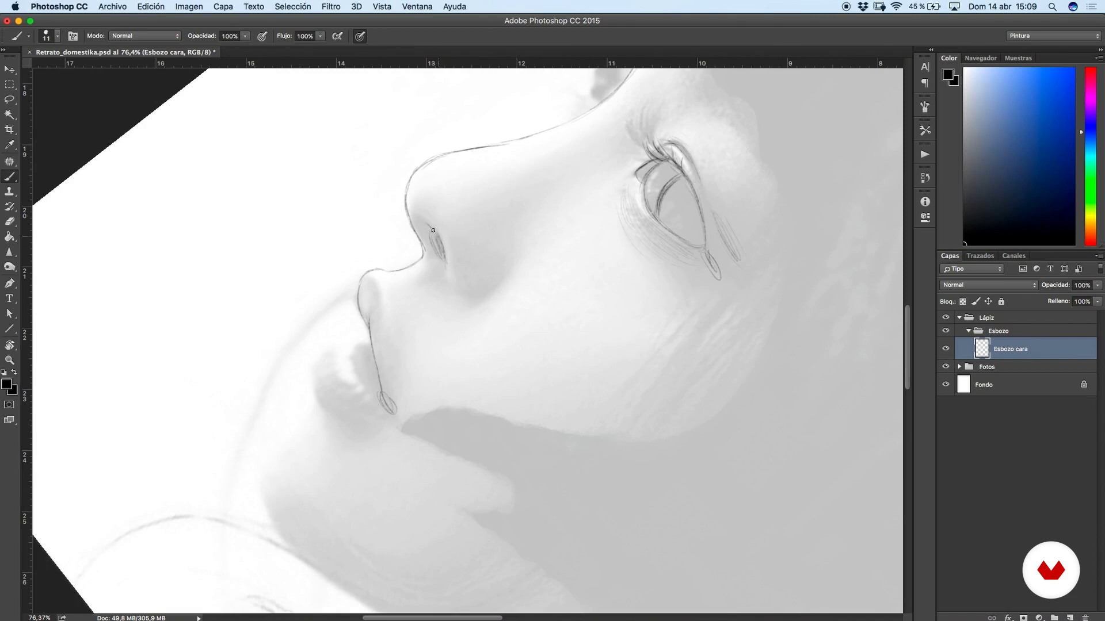
{"action": "key", "text": "r"}
{"action": "left_click_drag", "start_coordinate": [547, 262], "coordinate": [455, 278]}
{"action": "key", "text": "b"}
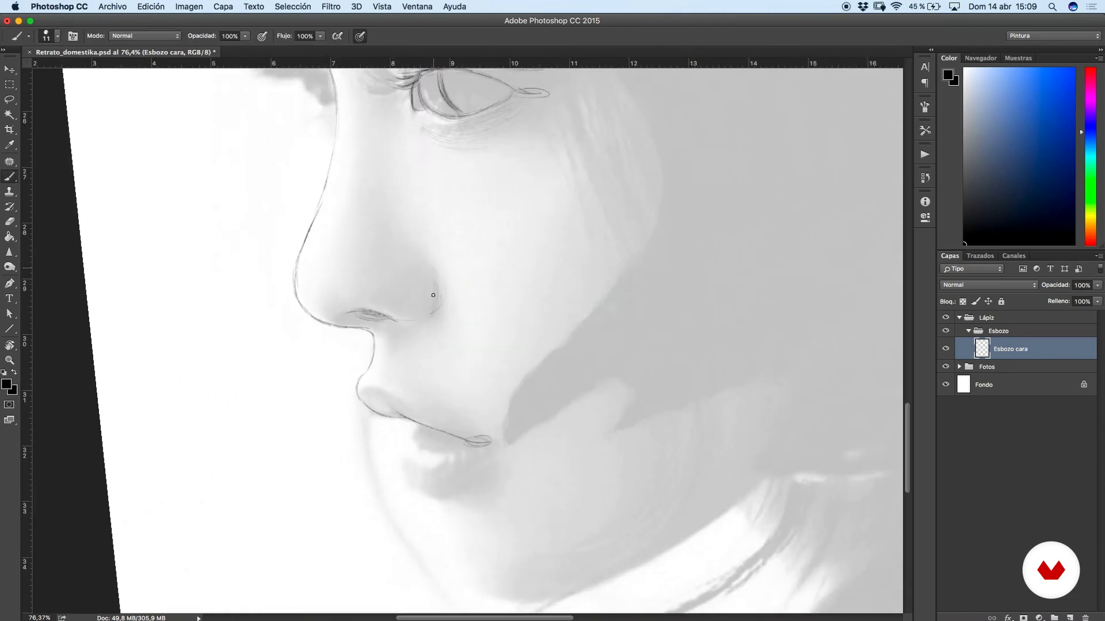
{"action": "key", "text": "r"}
{"action": "left_click_drag", "start_coordinate": [632, 300], "coordinate": [693, 313]}
{"action": "key", "text": "b"}
Toggle the Fotos group's visibility to review the nose and mouth lines without the photos.
{"action": "scroll", "coordinate": [806, 340], "scroll_direction": "down", "scroll_amount": 2}
{"action": "left_click", "coordinate": [946, 366]}
{"action": "scroll", "coordinate": [743, 337], "scroll_direction": "down", "scroll_amount": 5}
{"action": "scroll", "coordinate": [874, 303], "scroll_direction": "up", "scroll_amount": 2}
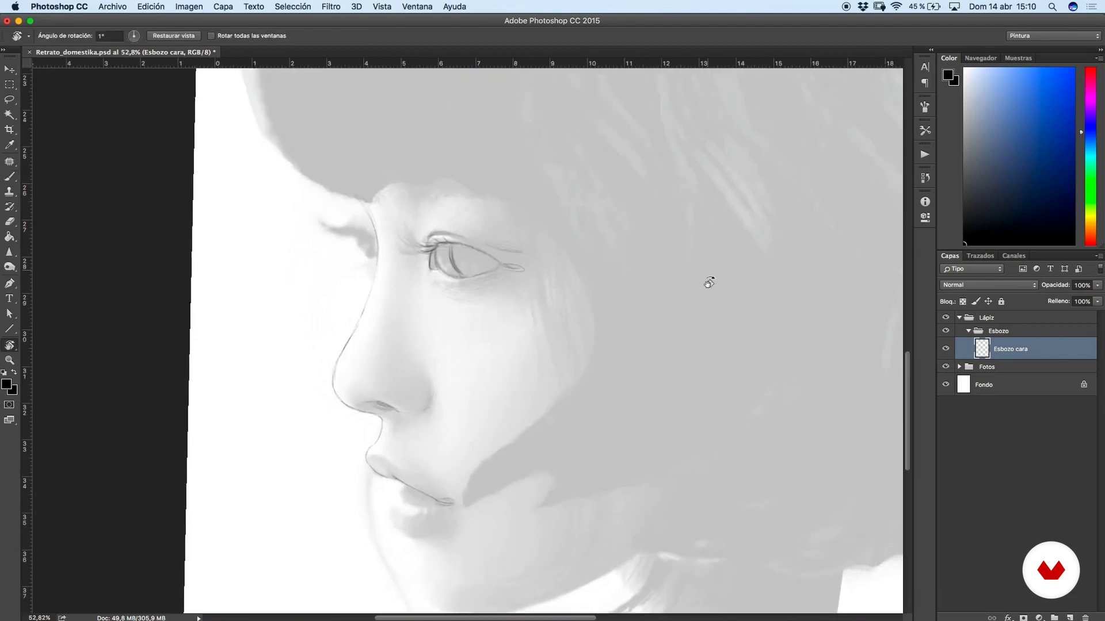
Sketch the eyebrow above the near eye with loose overlapping strokes.
{"action": "left_click_drag", "start_coordinate": [708, 278], "coordinate": [479, 183]}
{"action": "key", "text": "r"}
{"action": "left_click_drag", "start_coordinate": [494, 190], "coordinate": [470, 188]}
{"action": "key", "text": "b"}
{"action": "left_click_drag", "start_coordinate": [535, 197], "coordinate": [582, 228]}
{"action": "left_click_drag", "start_coordinate": [579, 233], "coordinate": [557, 220]}
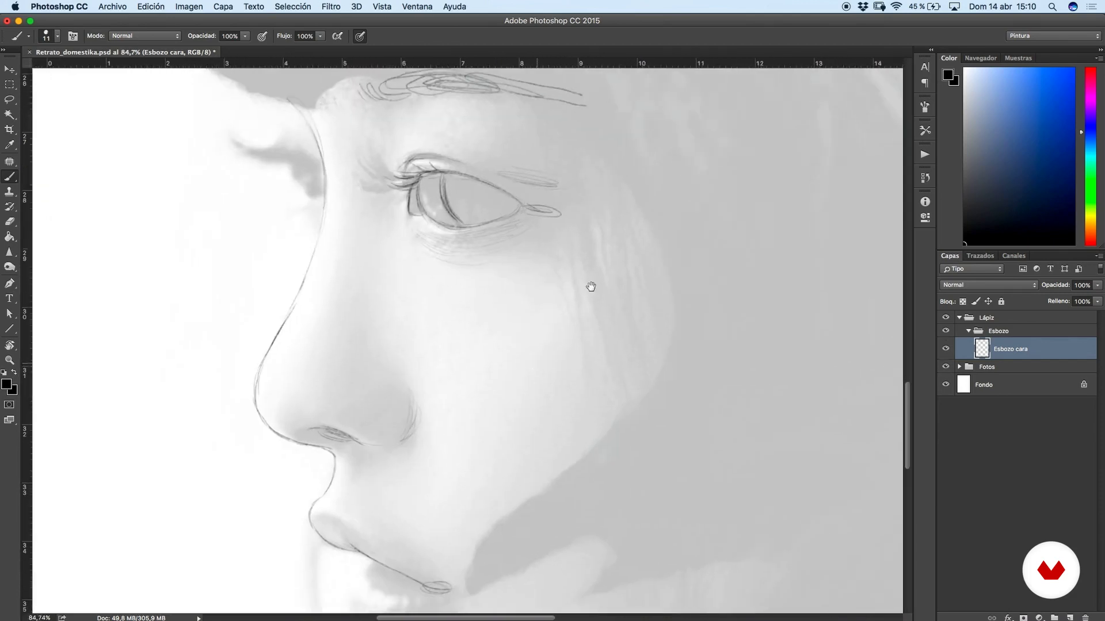
Draw the mouth opening and the rounded lower lip contour beneath the upper lip.
{"action": "left_click_drag", "start_coordinate": [591, 287], "coordinate": [614, 227]}
{"action": "left_click_drag", "start_coordinate": [335, 458], "coordinate": [458, 519]}
{"action": "left_click_drag", "start_coordinate": [598, 357], "coordinate": [669, 282]}
{"action": "key", "text": "r"}
{"action": "left_click_drag", "start_coordinate": [670, 282], "coordinate": [640, 219]}
{"action": "left_click_drag", "start_coordinate": [489, 419], "coordinate": [495, 482]}
{"action": "key", "text": "r"}
{"action": "left_click_drag", "start_coordinate": [683, 405], "coordinate": [692, 335]}
{"action": "key", "text": "b"}
{"action": "mouse_move", "coordinate": [535, 464]}
{"action": "left_mouse_down"}
{"action": "mouse_move", "coordinate": [579, 460]}
{"action": "mouse_move", "coordinate": [599, 429]}
{"action": "left_mouse_up"}
{"action": "key", "text": "r"}
{"action": "left_click_drag", "start_coordinate": [700, 395], "coordinate": [659, 484]}
{"action": "key", "text": "b"}
{"action": "left_click_drag", "start_coordinate": [500, 427], "coordinate": [533, 432]}
{"action": "key", "text": "r"}
{"action": "left_click_drag", "start_coordinate": [685, 368], "coordinate": [647, 466]}
Hide the Fotos group to examine the whole face sketch on white, and bring the photos back.
{"action": "scroll", "coordinate": [468, 341], "scroll_direction": "down", "scroll_amount": 2}
{"action": "left_click", "coordinate": [946, 367]}
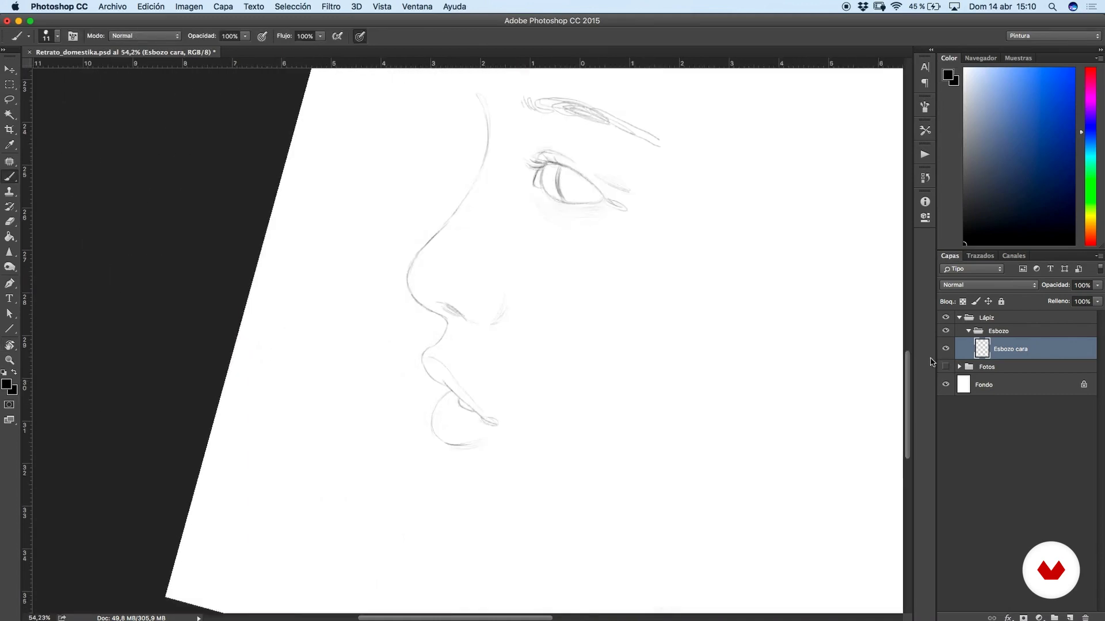
{"action": "key", "text": "r"}
{"action": "left_click_drag", "start_coordinate": [744, 391], "coordinate": [758, 340]}
{"action": "scroll", "coordinate": [757, 340], "scroll_direction": "down", "scroll_amount": 5}
{"action": "scroll", "coordinate": [730, 301], "scroll_direction": "up", "scroll_amount": 5}
{"action": "left_click_drag", "start_coordinate": [686, 331], "coordinate": [691, 363]}
{"action": "left_click_drag", "start_coordinate": [713, 281], "coordinate": [725, 374]}
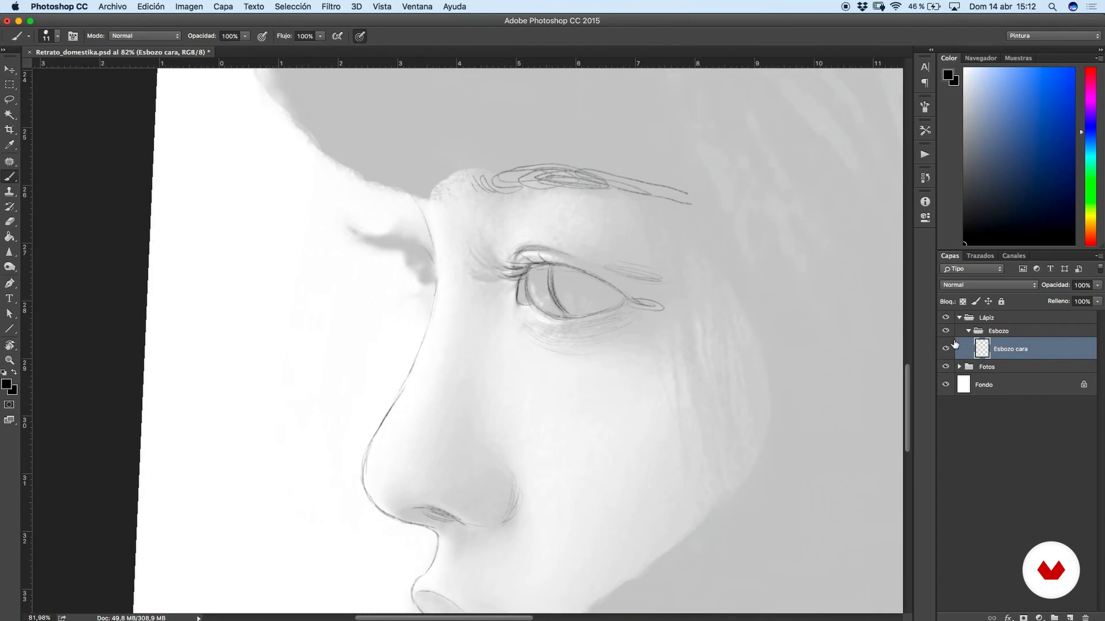
Hide the Pelo layer in the Fotos group to uncover the forehead in the photo.
{"action": "left_click", "coordinate": [960, 366]}
{"action": "left_click", "coordinate": [946, 452]}
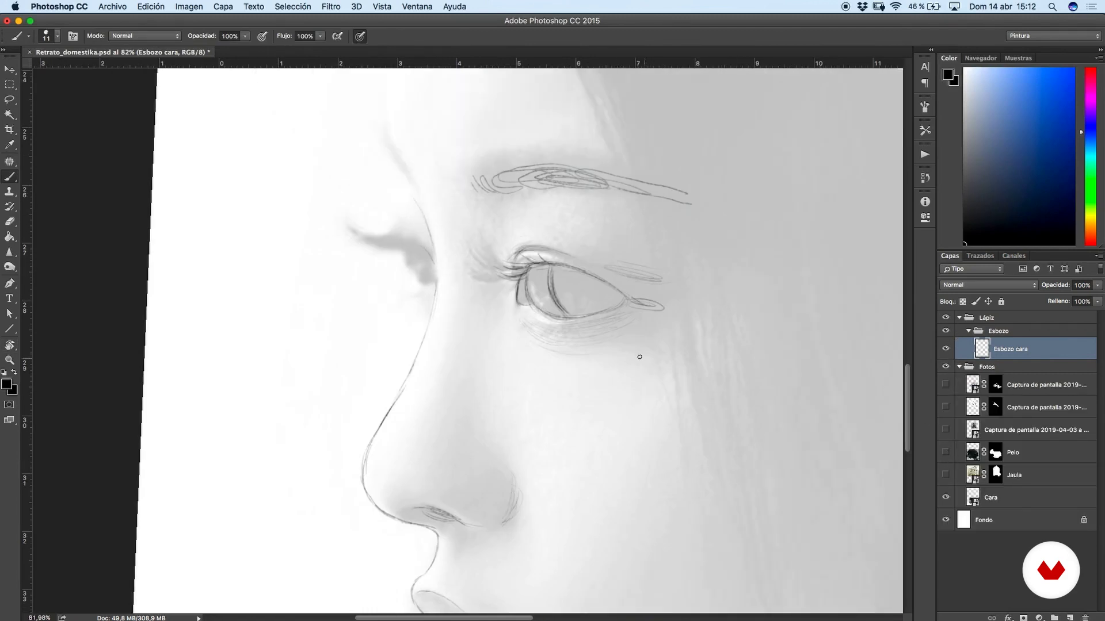
{"action": "scroll", "coordinate": [640, 357], "scroll_direction": "down", "scroll_amount": 5}
{"action": "scroll", "coordinate": [532, 231], "scroll_direction": "up", "scroll_amount": 3}
{"action": "left_click_drag", "start_coordinate": [533, 231], "coordinate": [506, 282]}
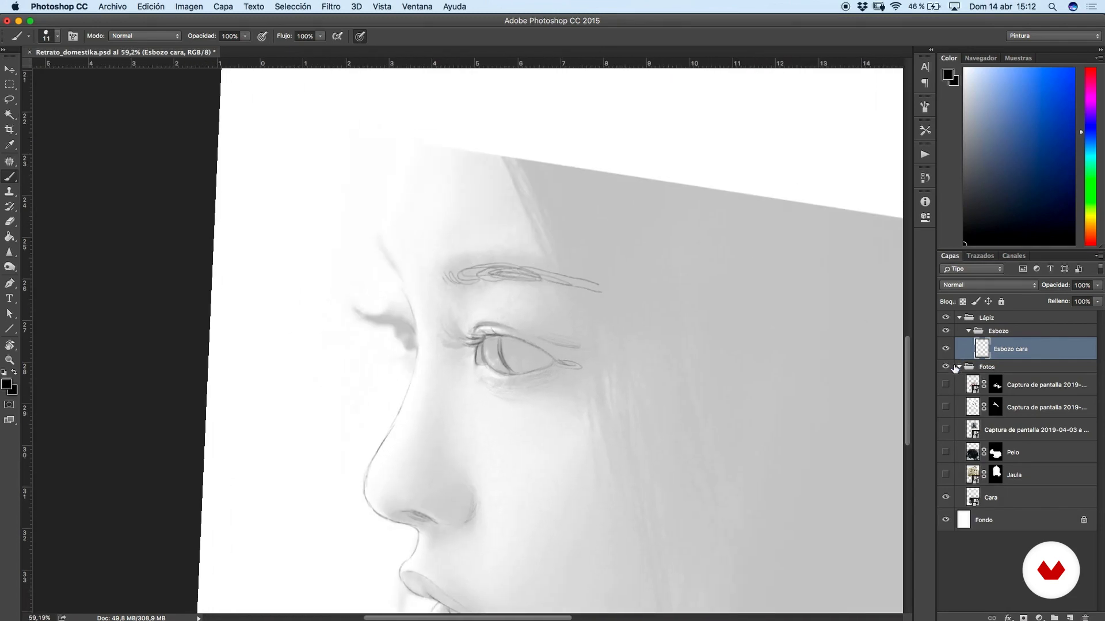
Trace the forehead's profile line down to the top of the nose bridge.
{"action": "left_click", "coordinate": [958, 367]}
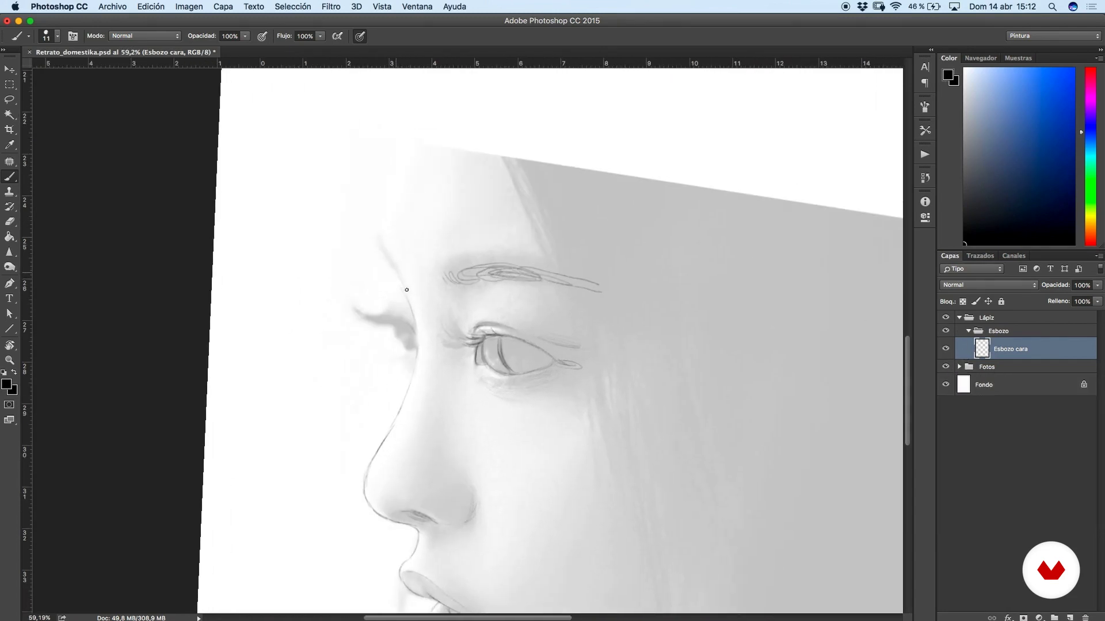
{"action": "left_click_drag", "start_coordinate": [380, 223], "coordinate": [406, 298]}
{"action": "left_click_drag", "start_coordinate": [389, 162], "coordinate": [388, 266]}
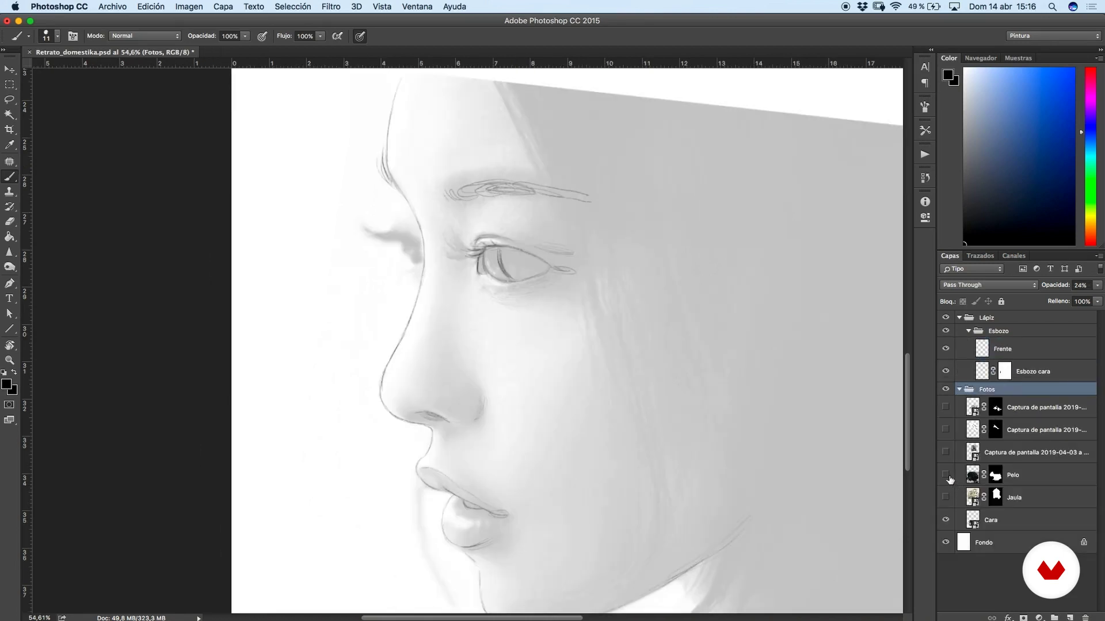
Show the Pelo photo layer again and add a new empty layer above Frente.
{"action": "left_click", "coordinate": [945, 475]}
{"action": "left_click", "coordinate": [959, 389]}
{"action": "left_click", "coordinate": [1003, 349]}
{"action": "left_click", "coordinate": [1070, 618]}
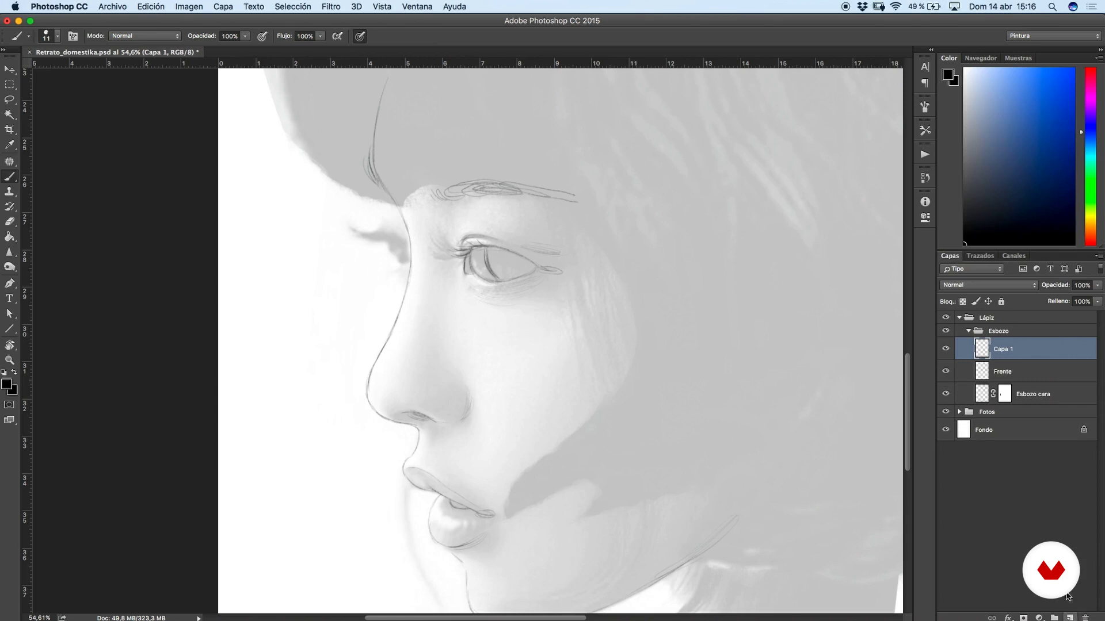
Rename the new layer above Frente as Pelo.
{"action": "double_click", "coordinate": [1002, 349]}
{"action": "type", "text": "Pelo"}
{"action": "key", "text": "Return"}
Trace the fringe's curved front edge down to the top of the nose bridge on the Pelo layer.
{"action": "scroll", "coordinate": [439, 234], "scroll_direction": "up", "scroll_amount": 5}
{"action": "left_click_drag", "start_coordinate": [306, 131], "coordinate": [300, 243]}
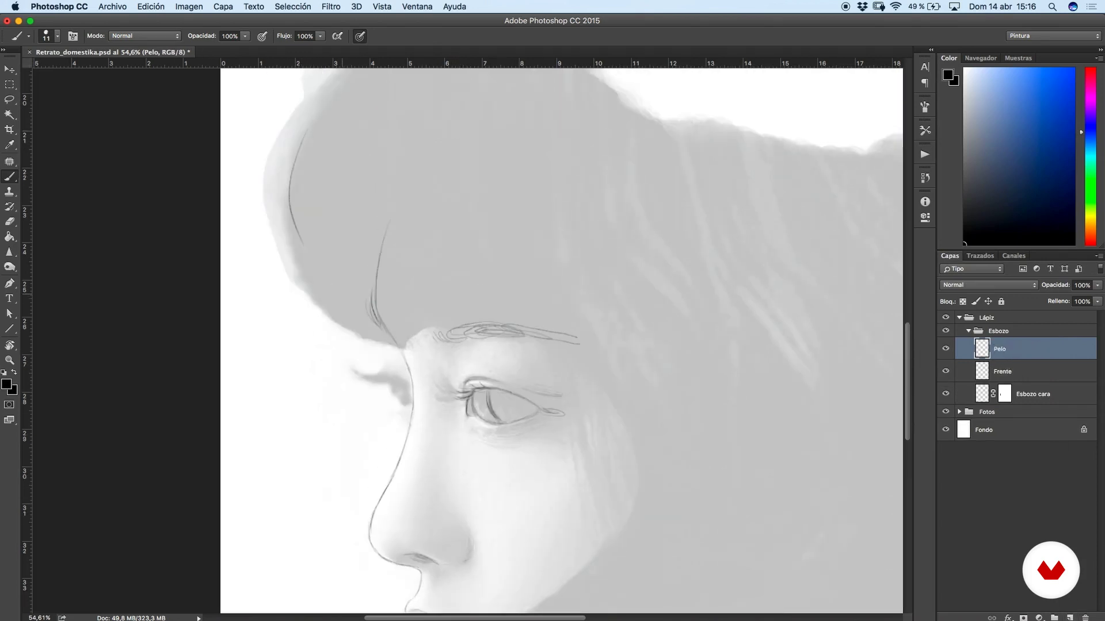
{"action": "mouse_move", "coordinate": [289, 200]}
{"action": "left_mouse_down"}
{"action": "mouse_move", "coordinate": [321, 298]}
{"action": "mouse_move", "coordinate": [345, 319]}
{"action": "left_mouse_up"}
{"action": "left_click_drag", "start_coordinate": [306, 256], "coordinate": [377, 334]}
{"action": "left_click_drag", "start_coordinate": [314, 302], "coordinate": [359, 338]}
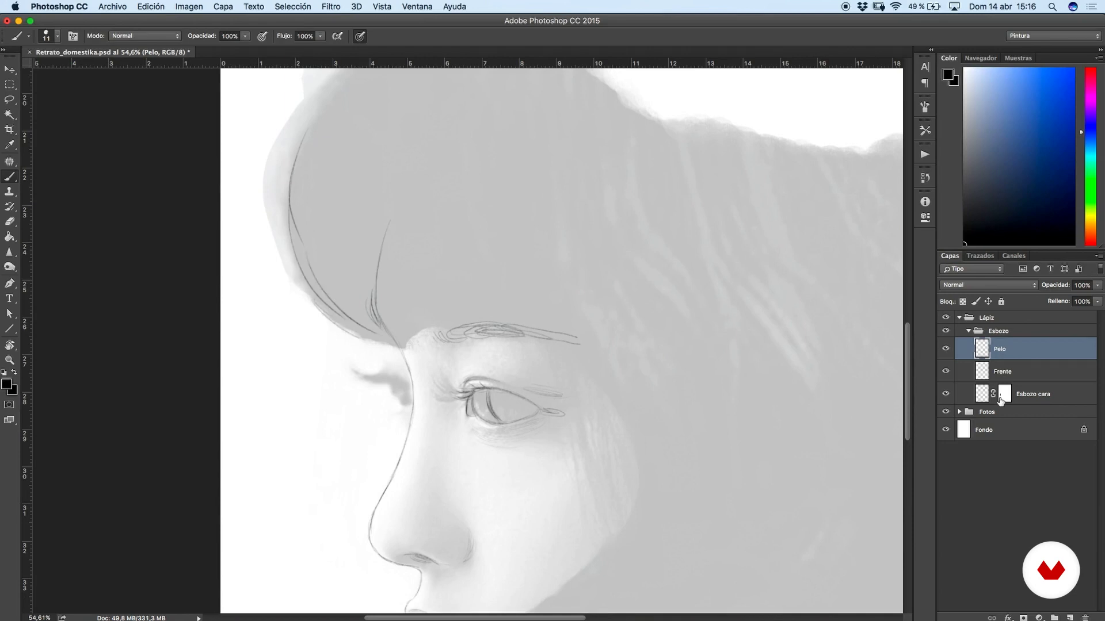
Erase the forehead line that overlaps the fringe on the Frente layer.
{"action": "left_click", "coordinate": [1007, 375]}
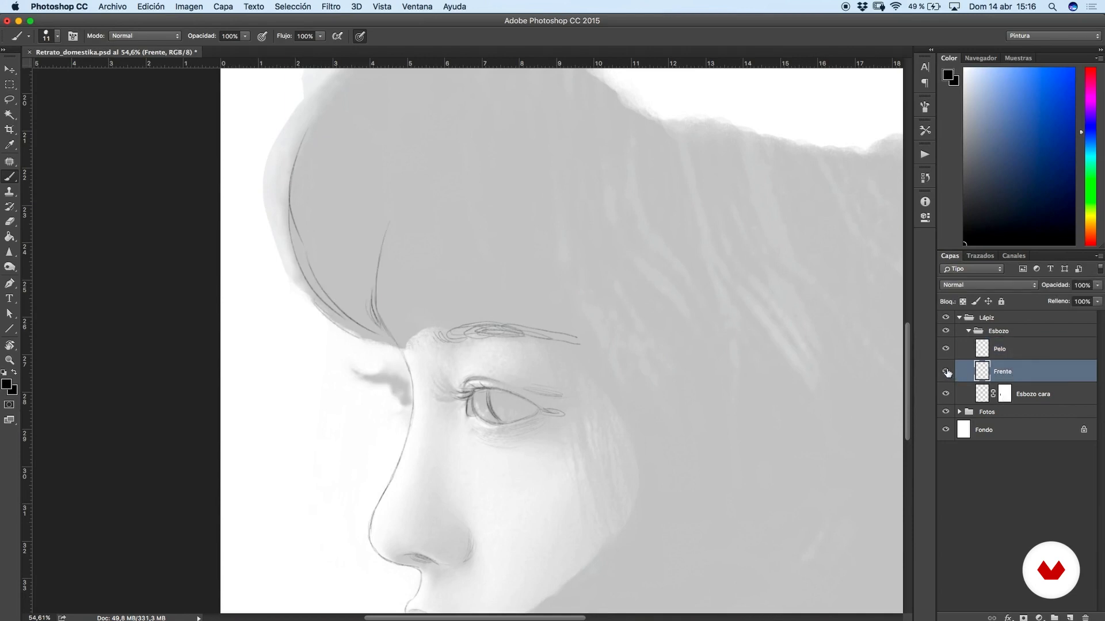
{"action": "key", "text": "e"}
{"action": "left_click_drag", "start_coordinate": [389, 225], "coordinate": [403, 338]}
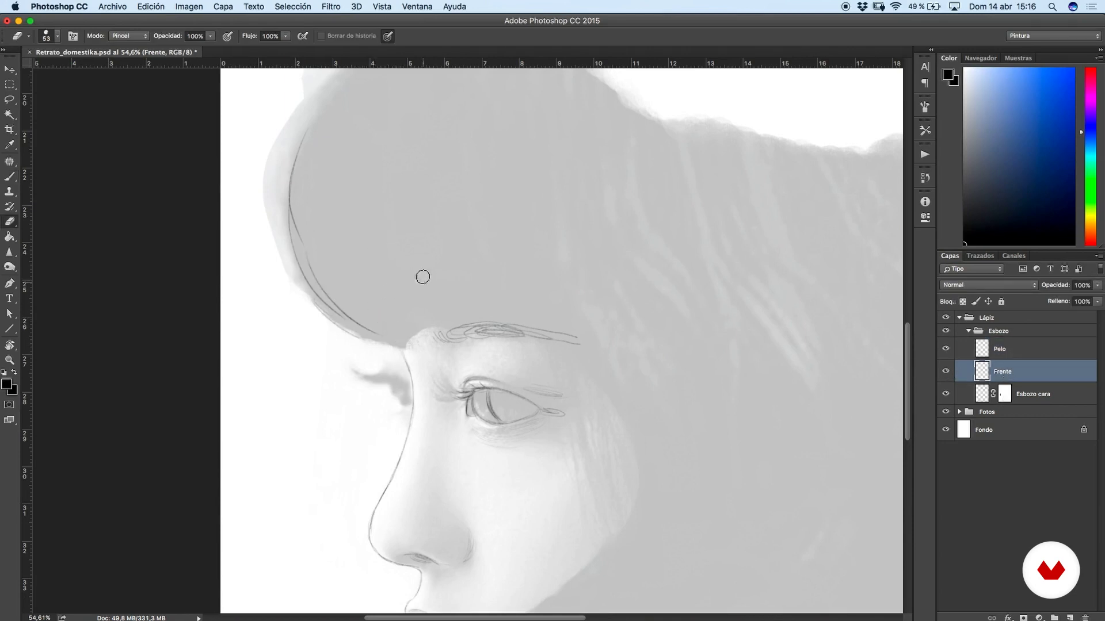
Sketch the fringe's strands on the Pelo layer, from the front edge across to the eyebrow's outer end.
{"action": "key", "text": "b"}
{"action": "left_click", "coordinate": [1005, 350]}
{"action": "left_click_drag", "start_coordinate": [355, 304], "coordinate": [400, 354]}
{"action": "left_click_drag", "start_coordinate": [401, 285], "coordinate": [418, 325]}
{"action": "left_click_drag", "start_coordinate": [389, 242], "coordinate": [419, 323]}
{"action": "left_click_drag", "start_coordinate": [400, 246], "coordinate": [437, 319]}
{"action": "left_click_drag", "start_coordinate": [349, 178], "coordinate": [390, 324]}
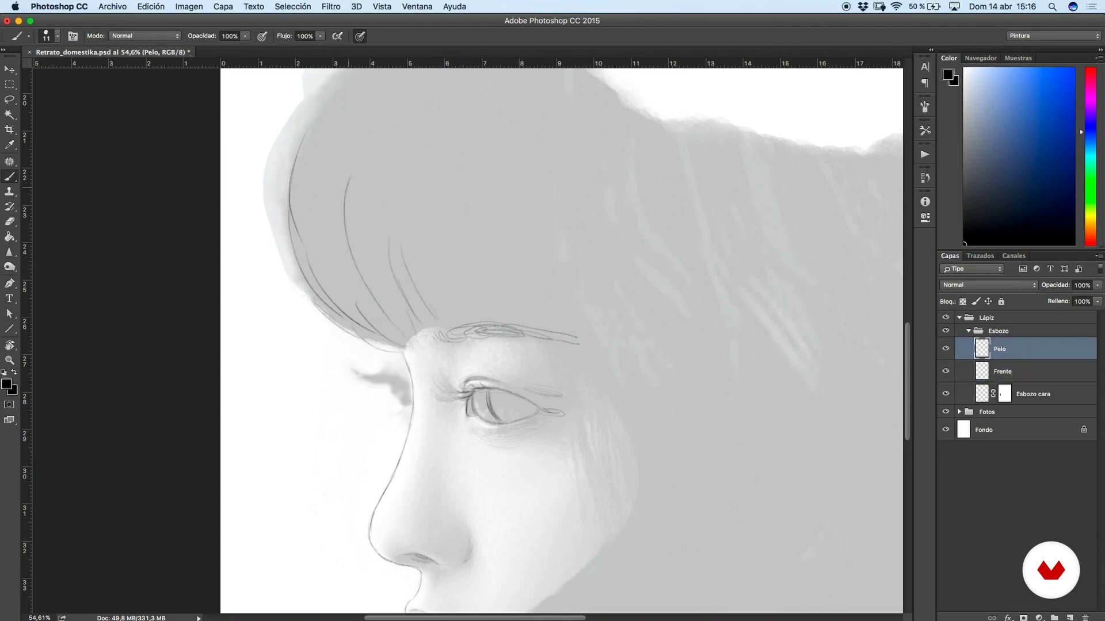
{"action": "left_click_drag", "start_coordinate": [338, 201], "coordinate": [382, 321]}
{"action": "scroll", "coordinate": [454, 352], "scroll_direction": "down", "scroll_amount": 1}
{"action": "left_click_drag", "start_coordinate": [421, 284], "coordinate": [465, 324]}
{"action": "left_click_drag", "start_coordinate": [467, 301], "coordinate": [487, 320]}
{"action": "left_click_drag", "start_coordinate": [484, 254], "coordinate": [525, 328]}
{"action": "left_click_drag", "start_coordinate": [493, 257], "coordinate": [530, 330]}
Sketch the long side strands that frame the cheek and curve down past the mouth to the jaw.
{"action": "mouse_move", "coordinate": [530, 315]}
{"action": "left_mouse_down"}
{"action": "mouse_move", "coordinate": [565, 349]}
{"action": "mouse_move", "coordinate": [621, 461]}
{"action": "left_mouse_up"}
{"action": "left_click_drag", "start_coordinate": [638, 387], "coordinate": [613, 223]}
{"action": "mouse_move", "coordinate": [599, 283]}
{"action": "left_mouse_down"}
{"action": "mouse_move", "coordinate": [543, 392]}
{"action": "mouse_move", "coordinate": [572, 349]}
{"action": "left_mouse_up"}
{"action": "left_click_drag", "start_coordinate": [511, 425], "coordinate": [480, 482]}
{"action": "left_click_drag", "start_coordinate": [521, 433], "coordinate": [491, 460]}
{"action": "left_click_drag", "start_coordinate": [611, 382], "coordinate": [505, 450]}
{"action": "left_click_drag", "start_coordinate": [622, 363], "coordinate": [525, 436]}
{"action": "left_click_drag", "start_coordinate": [557, 287], "coordinate": [521, 359]}
{"action": "left_click_drag", "start_coordinate": [616, 374], "coordinate": [570, 443]}
{"action": "left_click_drag", "start_coordinate": [664, 410], "coordinate": [610, 454]}
{"action": "left_click_drag", "start_coordinate": [699, 431], "coordinate": [663, 461]}
{"action": "mouse_move", "coordinate": [711, 433]}
{"action": "left_mouse_down"}
{"action": "mouse_move", "coordinate": [725, 401]}
{"action": "mouse_move", "coordinate": [668, 313]}
{"action": "left_mouse_up"}
{"action": "left_click_drag", "start_coordinate": [566, 230], "coordinate": [466, 491]}
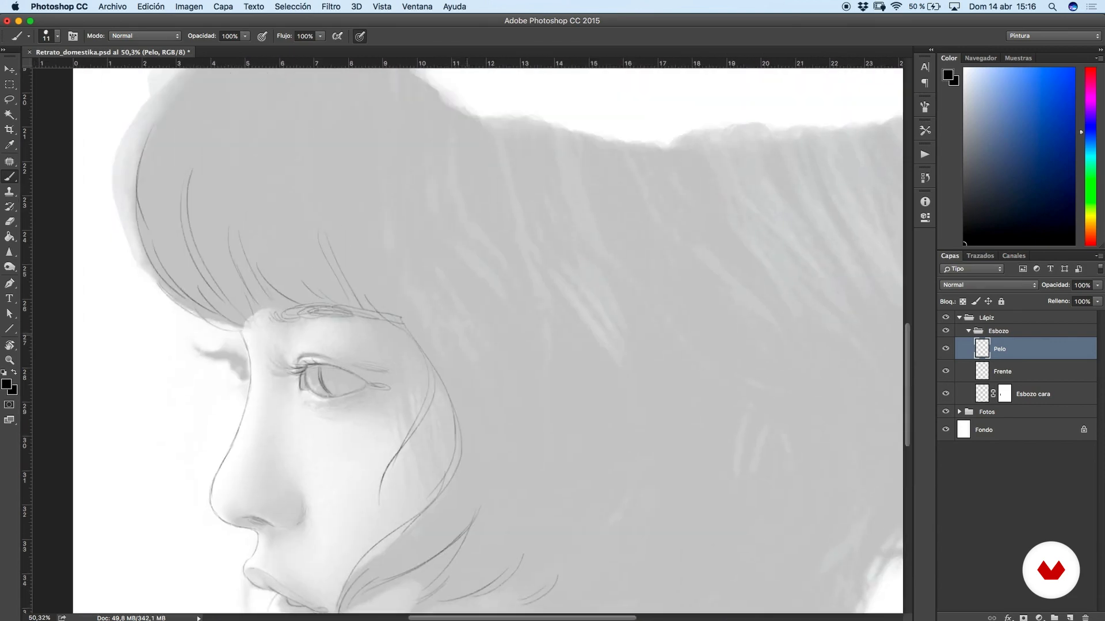
Sketch the pointed hair tips along the bob's lower edge toward the back of the head.
{"action": "scroll", "coordinate": [498, 360], "scroll_direction": "down", "scroll_amount": 3}
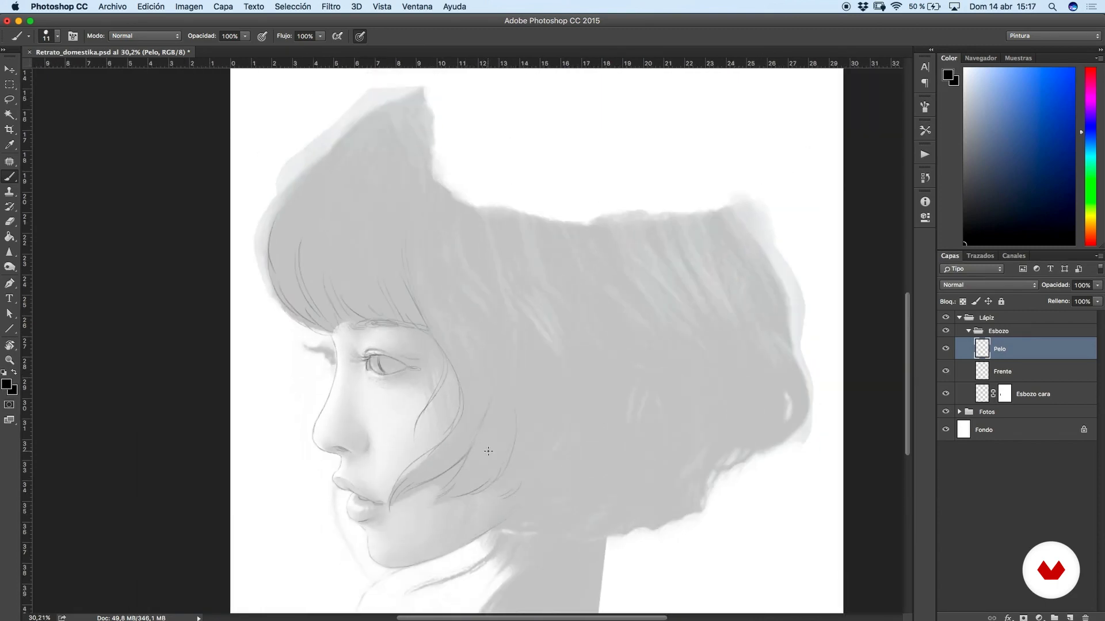
{"action": "scroll", "coordinate": [488, 452], "scroll_direction": "down", "scroll_amount": 2}
{"action": "scroll", "coordinate": [487, 451], "scroll_direction": "left", "scroll_amount": 1}
{"action": "left_click_drag", "start_coordinate": [646, 459], "coordinate": [676, 367]}
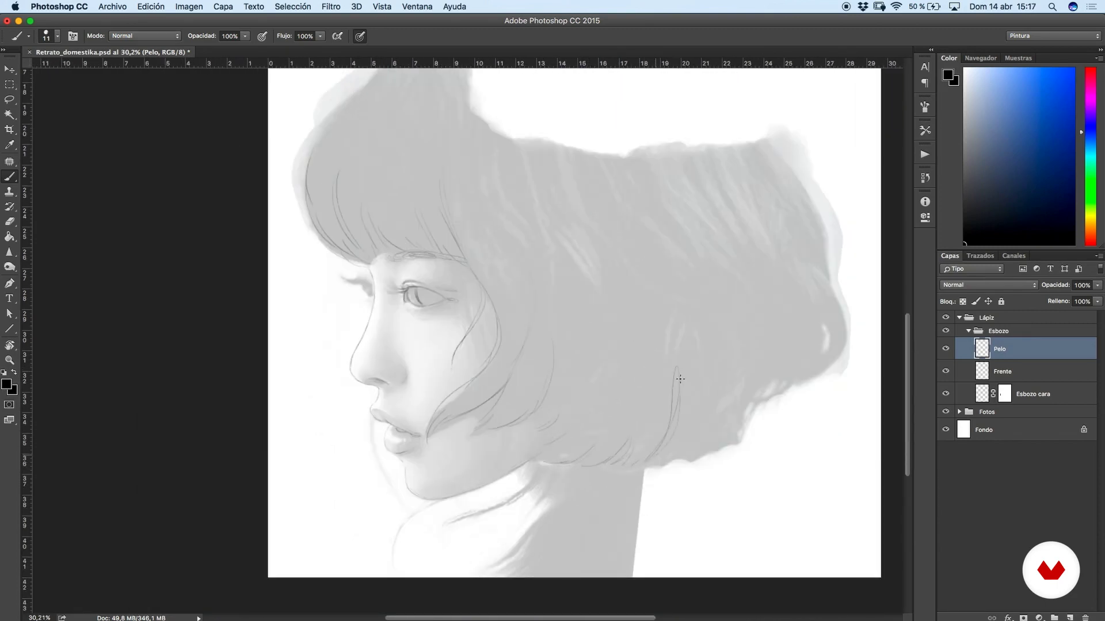
{"action": "left_click_drag", "start_coordinate": [763, 420], "coordinate": [759, 395]}
Trace the hair's outer contour at the front crown and down the back, and hide the Fotos group to review the sketch.
{"action": "scroll", "coordinate": [336, 260], "scroll_direction": "up", "scroll_amount": 4}
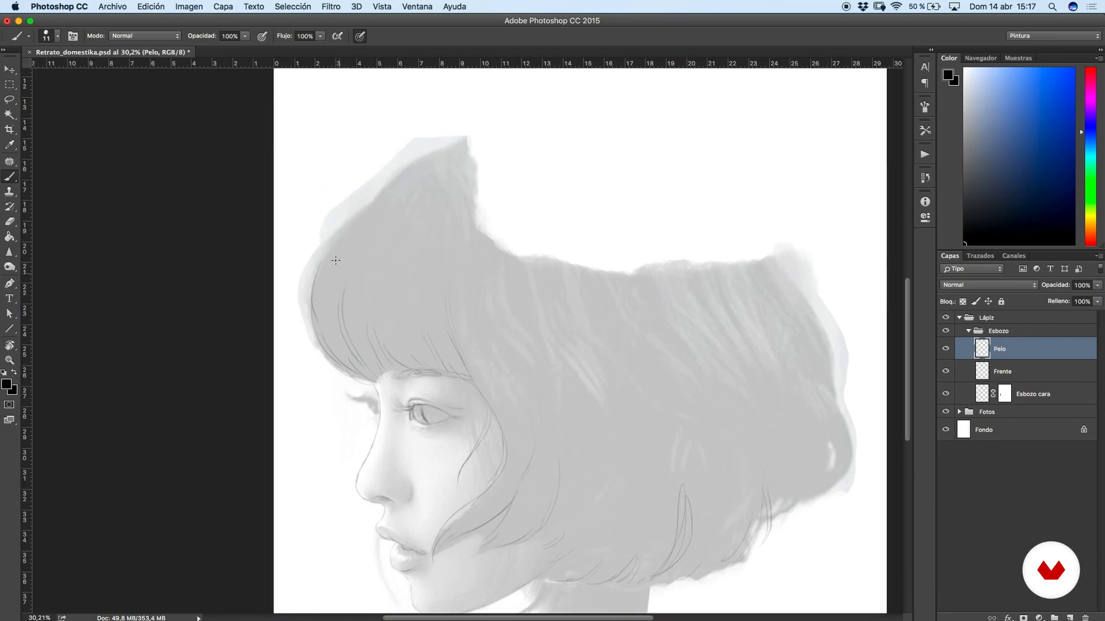
{"action": "mouse_move", "coordinate": [781, 260]}
{"action": "left_mouse_down"}
{"action": "mouse_move", "coordinate": [832, 393]}
{"action": "mouse_move", "coordinate": [801, 491]}
{"action": "left_mouse_up"}
{"action": "scroll", "coordinate": [777, 476], "scroll_direction": "down", "scroll_amount": 2}
{"action": "left_click", "coordinate": [946, 412]}
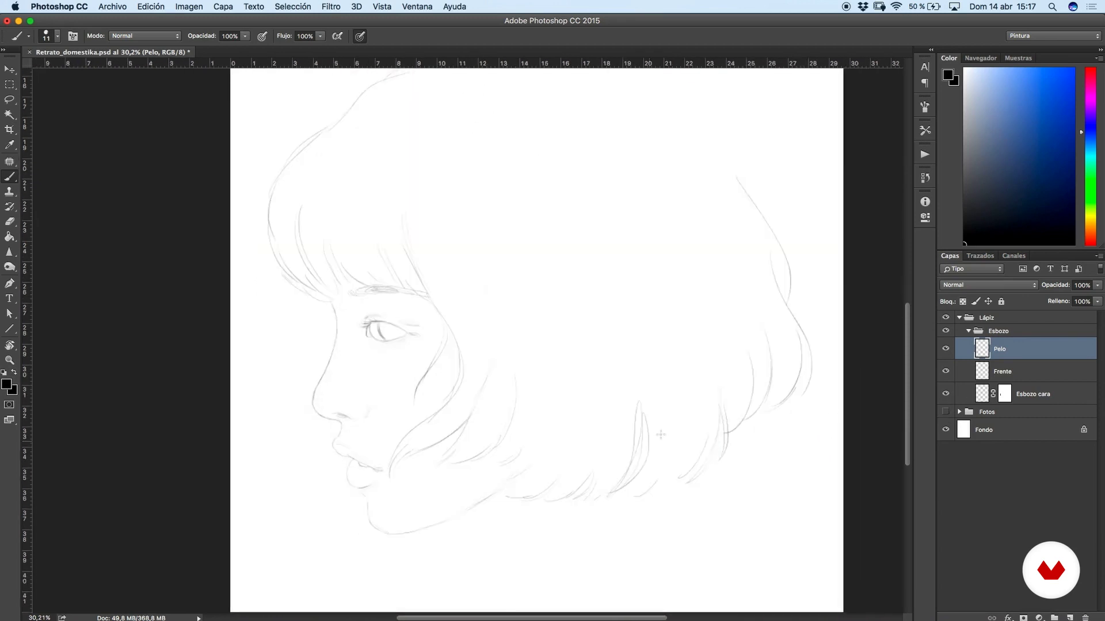
{"action": "scroll", "coordinate": [662, 433], "scroll_direction": "down", "scroll_amount": 4}
{"action": "scroll", "coordinate": [689, 395], "scroll_direction": "up", "scroll_amount": 4}
{"action": "scroll", "coordinate": [660, 315], "scroll_direction": "up", "scroll_amount": 4}
Sketch the far eye's lashes beside the nose bridge on the Frente layer.
{"action": "left_click", "coordinate": [1002, 369]}
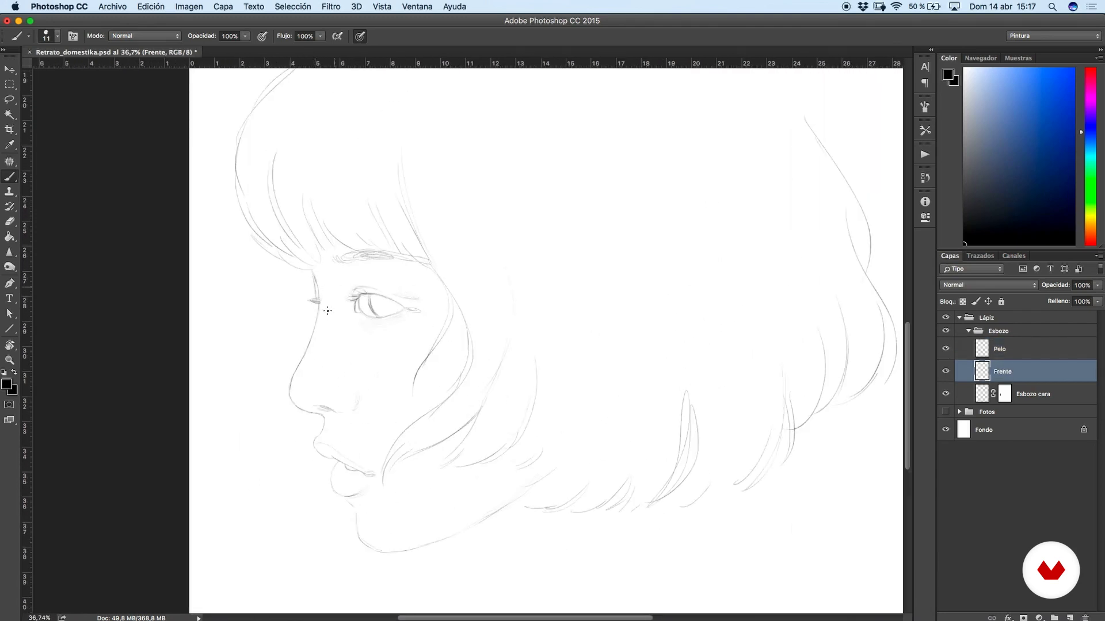
{"action": "scroll", "coordinate": [239, 424], "scroll_direction": "down", "scroll_amount": 3}
{"action": "scroll", "coordinate": [239, 424], "scroll_direction": "up", "scroll_amount": 5}
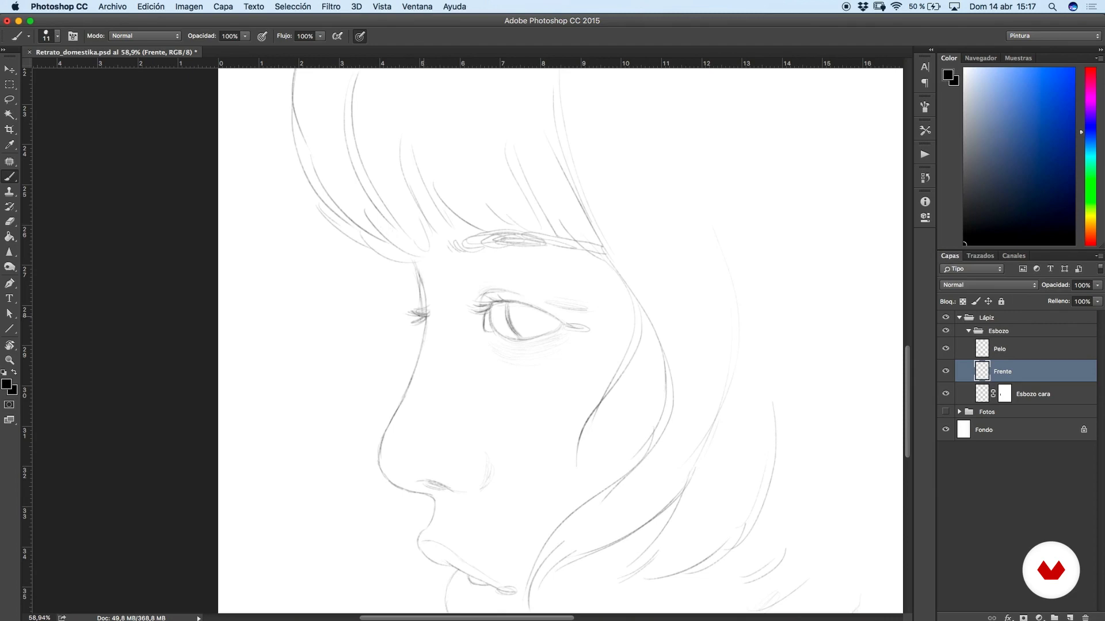
{"action": "key", "text": "e"}
{"action": "scroll", "coordinate": [584, 351], "scroll_direction": "down", "scroll_amount": 4}
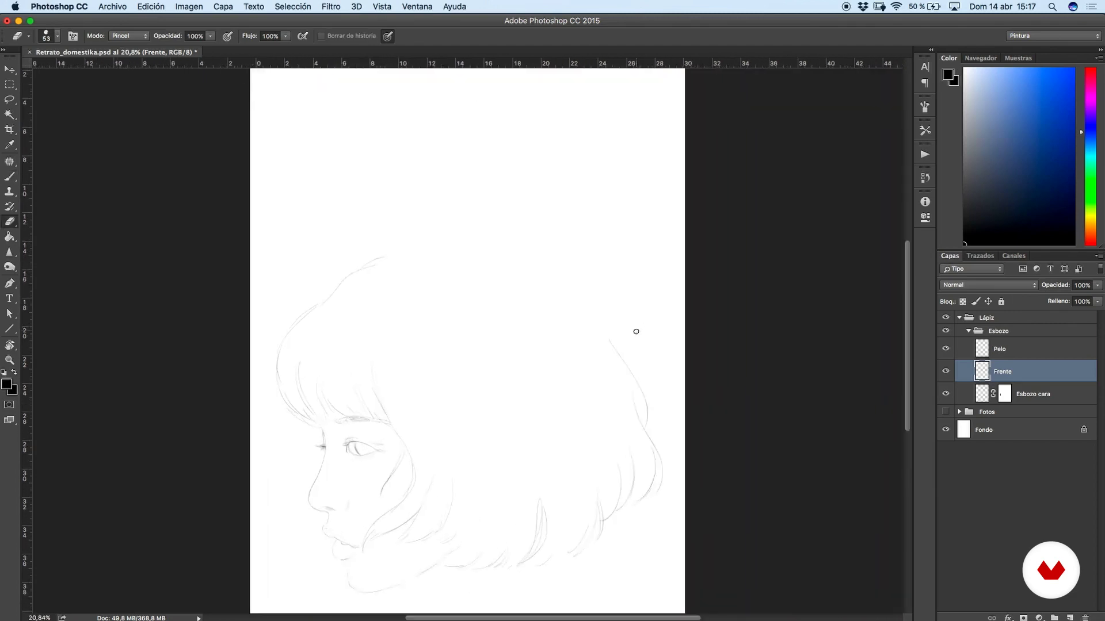
Lasso the far eye's lashes on the Frente layer and nudge them slightly up toward the nose bridge.
{"action": "scroll", "coordinate": [600, 326], "scroll_direction": "up", "scroll_amount": 2}
{"action": "key", "text": "l"}
{"action": "scroll", "coordinate": [478, 340], "scroll_direction": "up", "scroll_amount": 2}
{"action": "mouse_move", "coordinate": [274, 255]}
{"action": "left_mouse_down"}
{"action": "mouse_move", "coordinate": [259, 308]}
{"action": "mouse_move", "coordinate": [278, 257]}
{"action": "mouse_move", "coordinate": [275, 323]}
{"action": "mouse_move", "coordinate": [280, 256]}
{"action": "left_mouse_up"}
{"action": "key", "text": "v"}
{"action": "left_click_drag", "start_coordinate": [283, 298], "coordinate": [289, 292]}
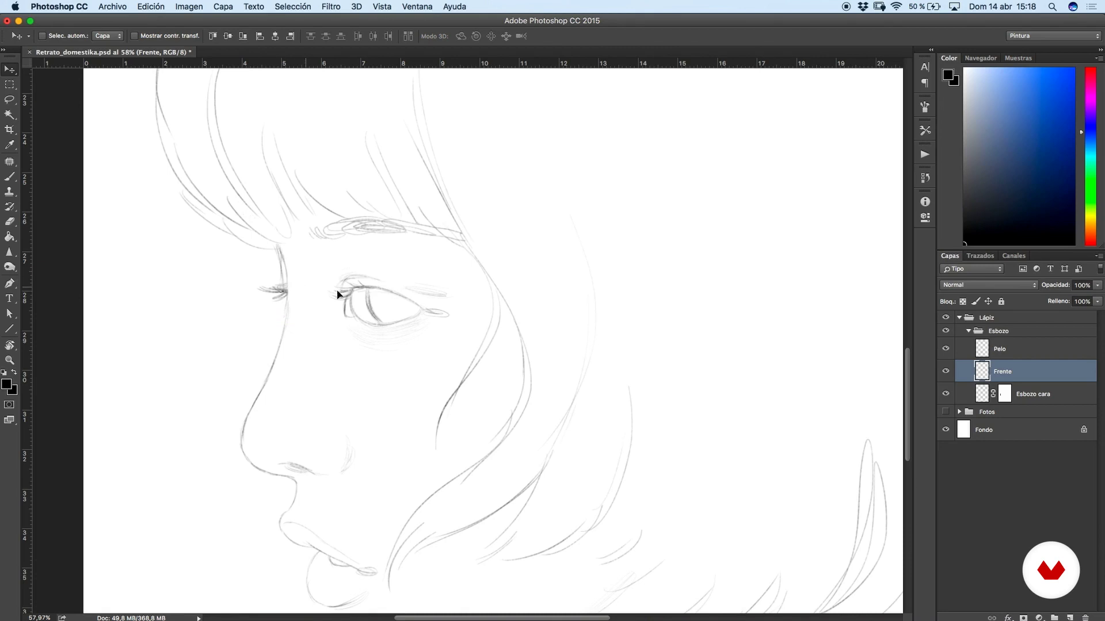
{"action": "scroll", "coordinate": [403, 407], "scroll_direction": "down", "scroll_amount": 3}
{"action": "scroll", "coordinate": [403, 407], "scroll_direction": "up", "scroll_amount": 2}
{"action": "scroll", "coordinate": [362, 313], "scroll_direction": "down", "scroll_amount": 1}
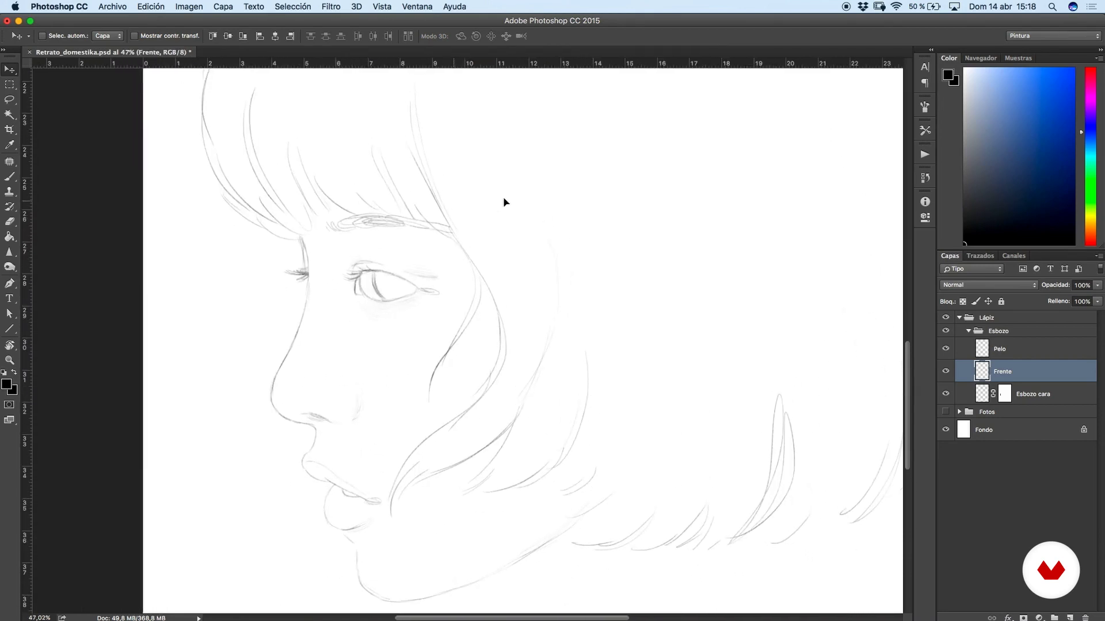
Add a new layer above Pelo and choose a bright red as the brush colour.
{"action": "left_click", "coordinate": [1013, 351]}
{"action": "left_click", "coordinate": [1070, 618]}
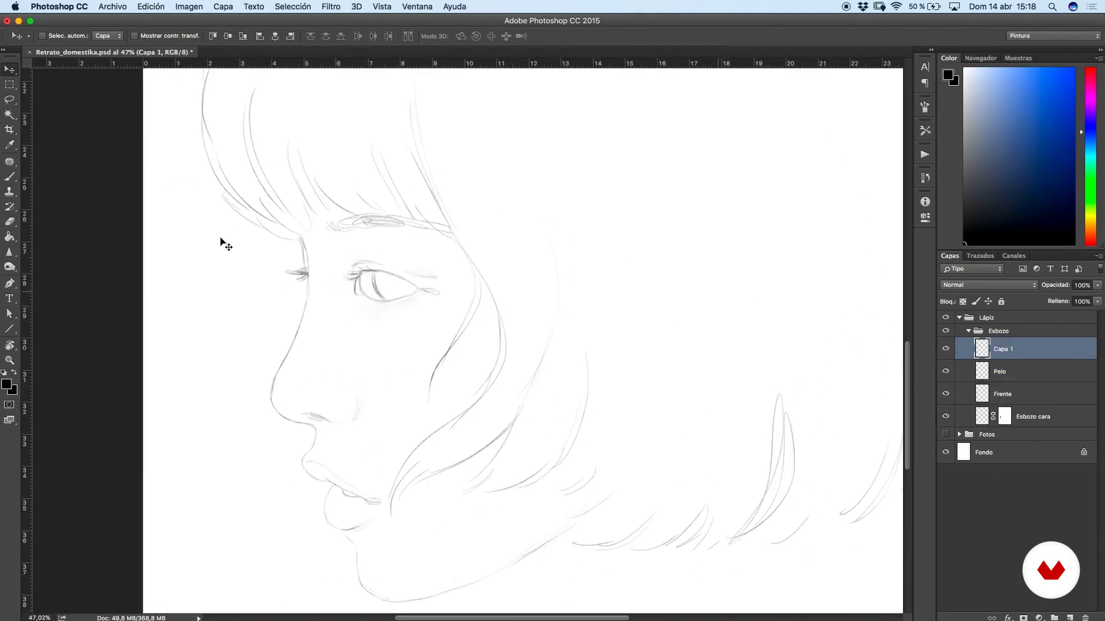
{"action": "key", "text": "b"}
{"action": "left_click_drag", "start_coordinate": [1087, 129], "coordinate": [1087, 68]}
{"action": "left_click", "coordinate": [1067, 84]}
Draw three slanted red guide lines across the face through the eyes, the nose base and the mouth.
{"action": "left_click_drag", "start_coordinate": [192, 455], "coordinate": [551, 530]}
{"action": "left_click_drag", "start_coordinate": [201, 393], "coordinate": [565, 489]}
{"action": "left_click_drag", "start_coordinate": [234, 263], "coordinate": [718, 375]}
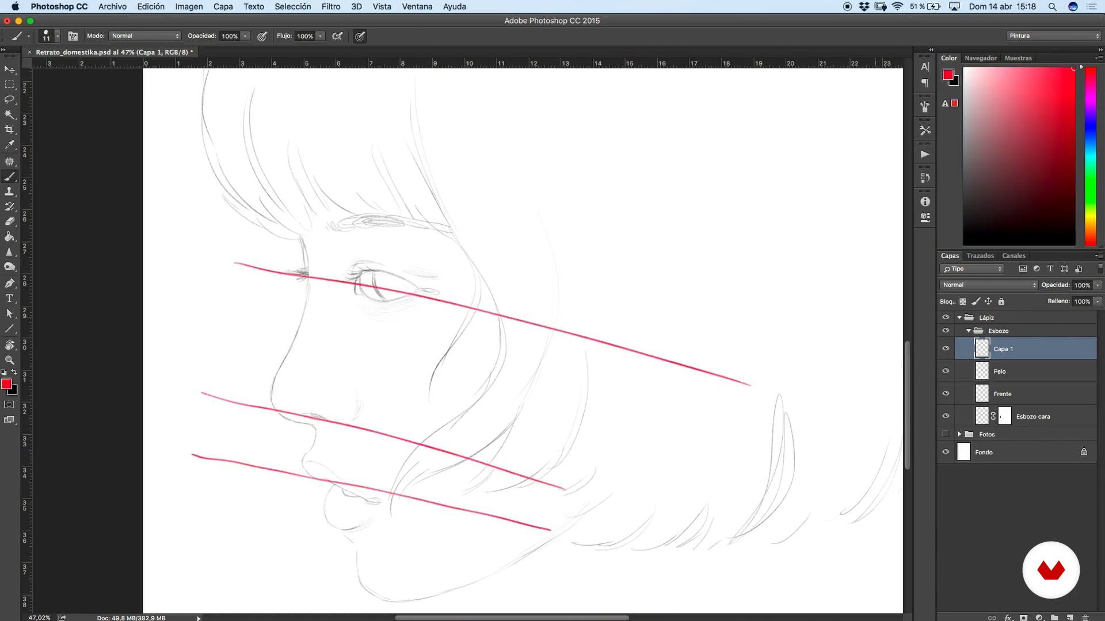
{"action": "scroll", "coordinate": [461, 328], "scroll_direction": "down", "scroll_amount": 2}
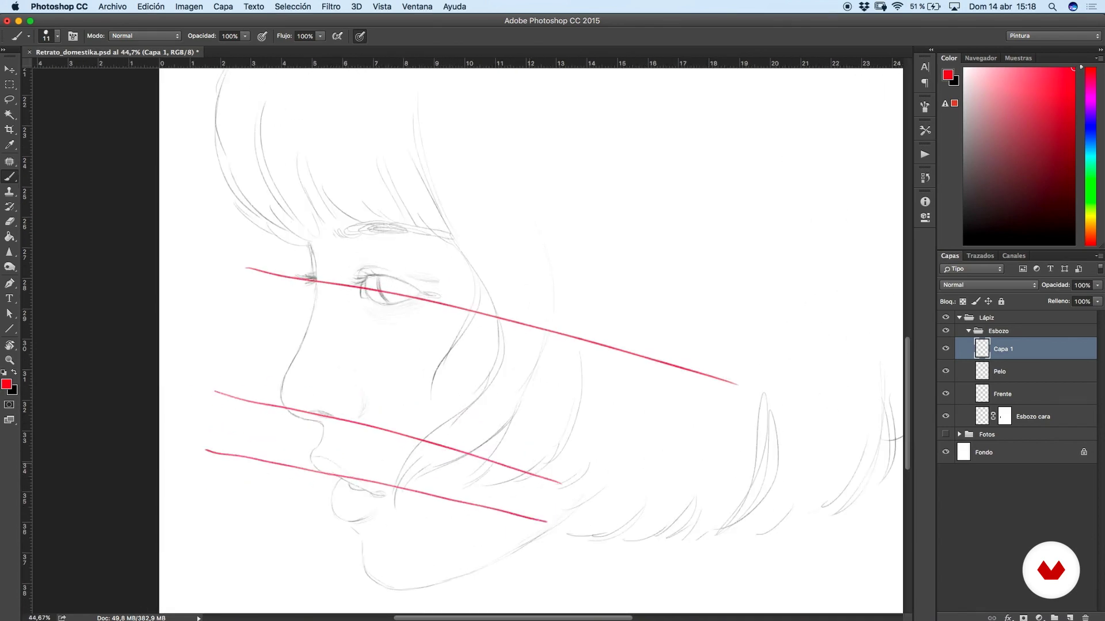
Lasso the far eye's lashes with the nearby profile line on the Frente layer and move them slightly up.
{"action": "left_click", "coordinate": [1008, 387]}
{"action": "left_click", "coordinate": [9, 99]}
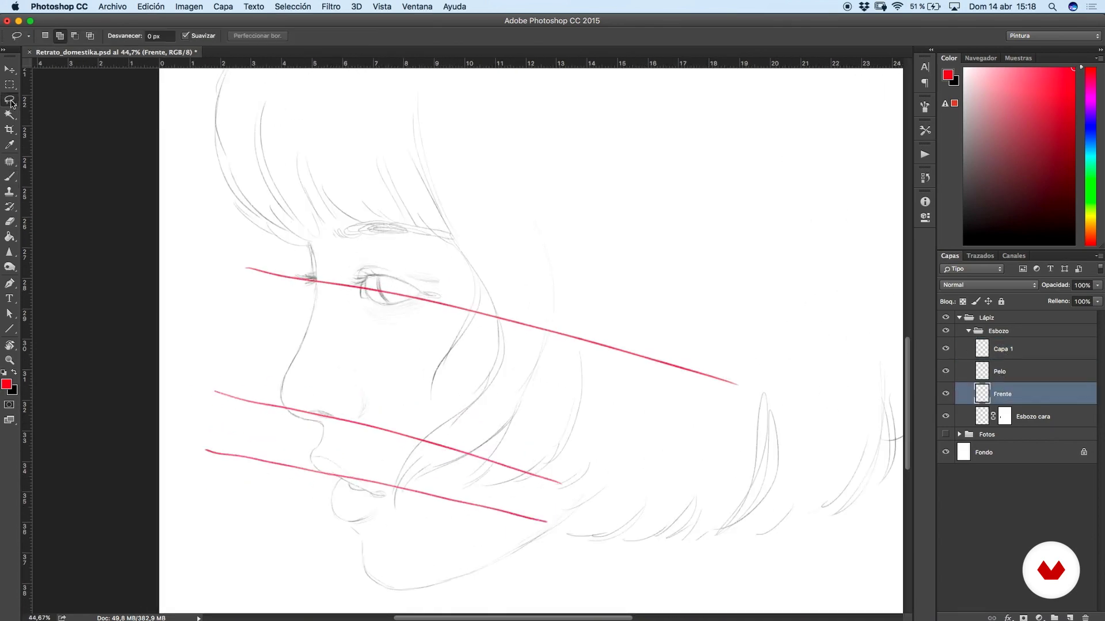
{"action": "scroll", "coordinate": [311, 279], "scroll_direction": "up", "scroll_amount": 1}
{"action": "mouse_move", "coordinate": [311, 279]}
{"action": "left_mouse_down"}
{"action": "mouse_move", "coordinate": [303, 247]}
{"action": "mouse_move", "coordinate": [293, 266]}
{"action": "mouse_move", "coordinate": [312, 281]}
{"action": "left_mouse_up"}
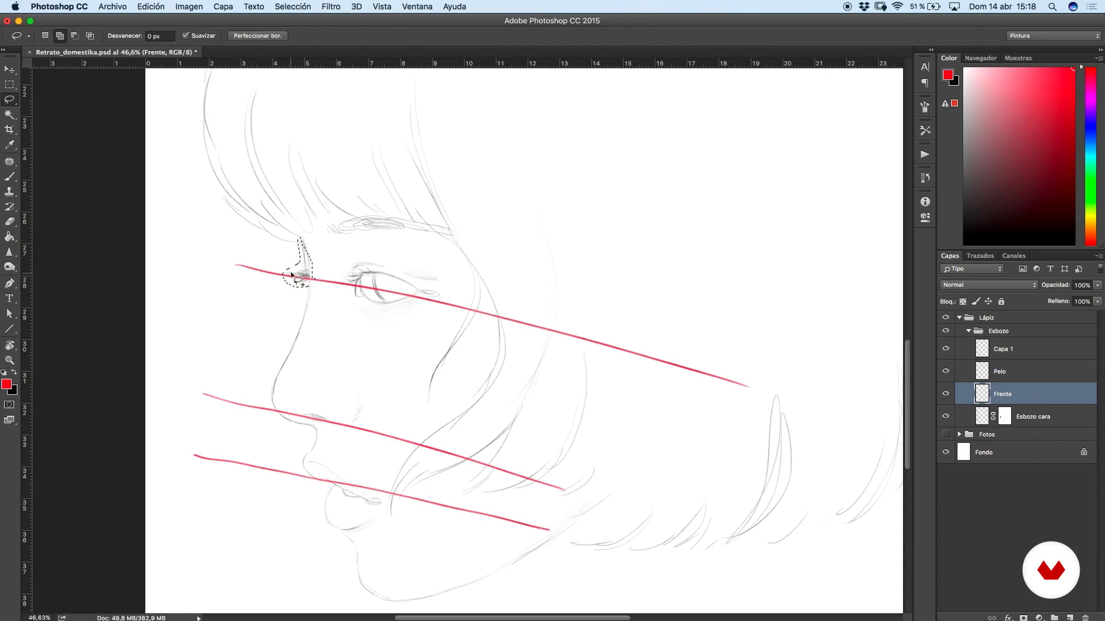
{"action": "key", "text": "v"}
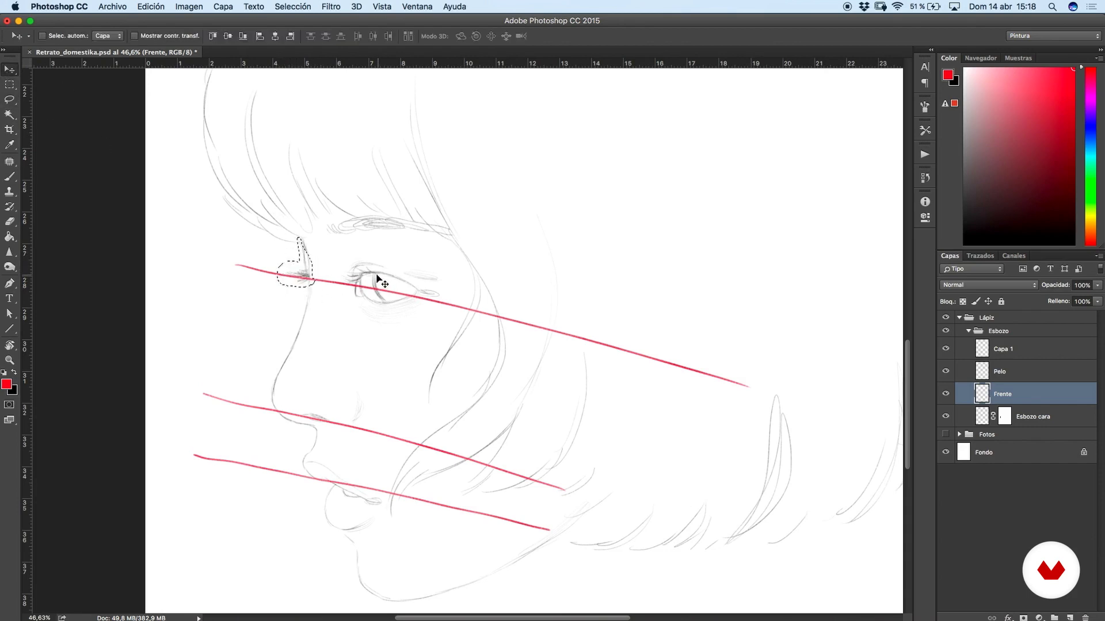
{"action": "left_click_drag", "start_coordinate": [297, 262], "coordinate": [302, 267]}
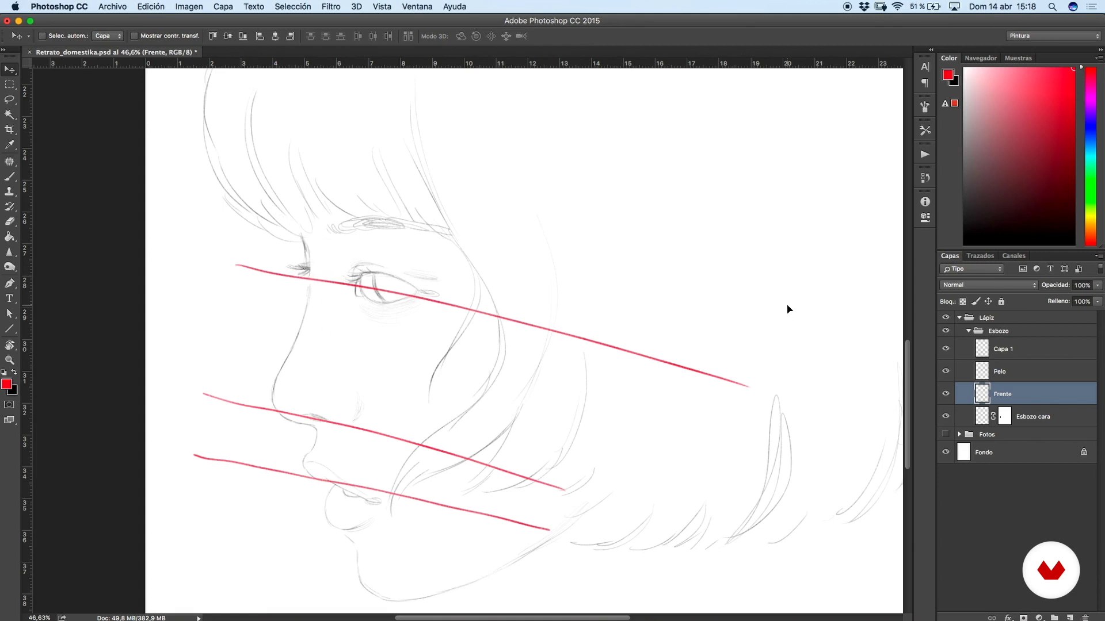
Nudge the far eye's lashes slightly down toward the red eye guide line and clear the selection.
{"action": "scroll", "coordinate": [313, 270], "scroll_direction": "up", "scroll_amount": 5}
{"action": "left_click_drag", "start_coordinate": [105, 190], "coordinate": [471, 317]}
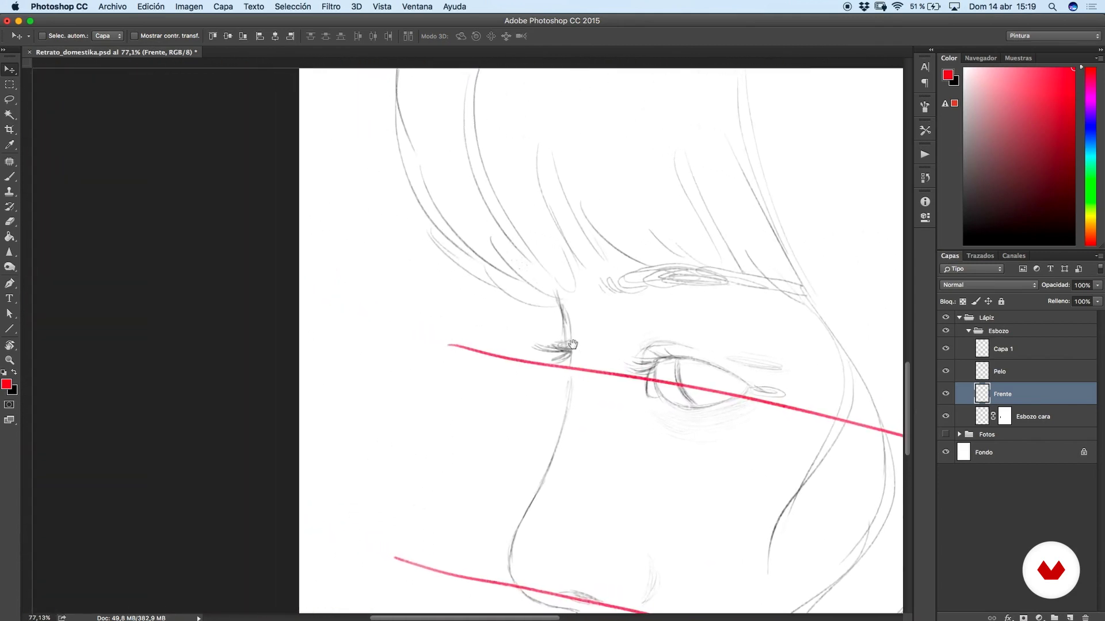
{"action": "scroll", "coordinate": [614, 348], "scroll_direction": "up", "scroll_amount": 10}
{"action": "scroll", "coordinate": [613, 343], "scroll_direction": "up", "scroll_amount": 4}
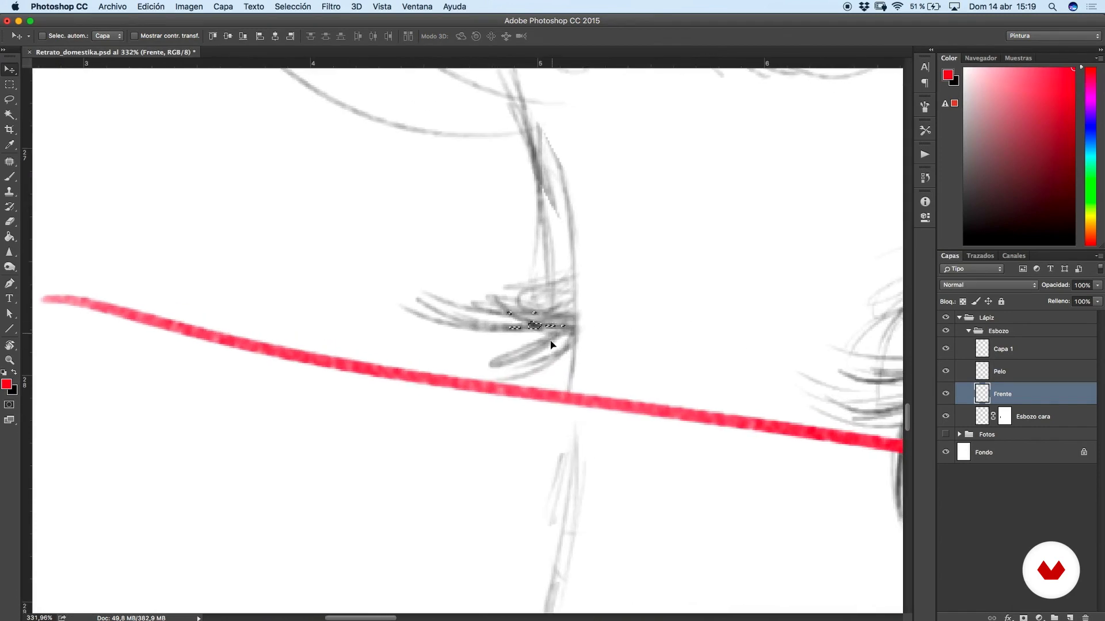
{"action": "scroll", "coordinate": [557, 325], "scroll_direction": "down", "scroll_amount": 6}
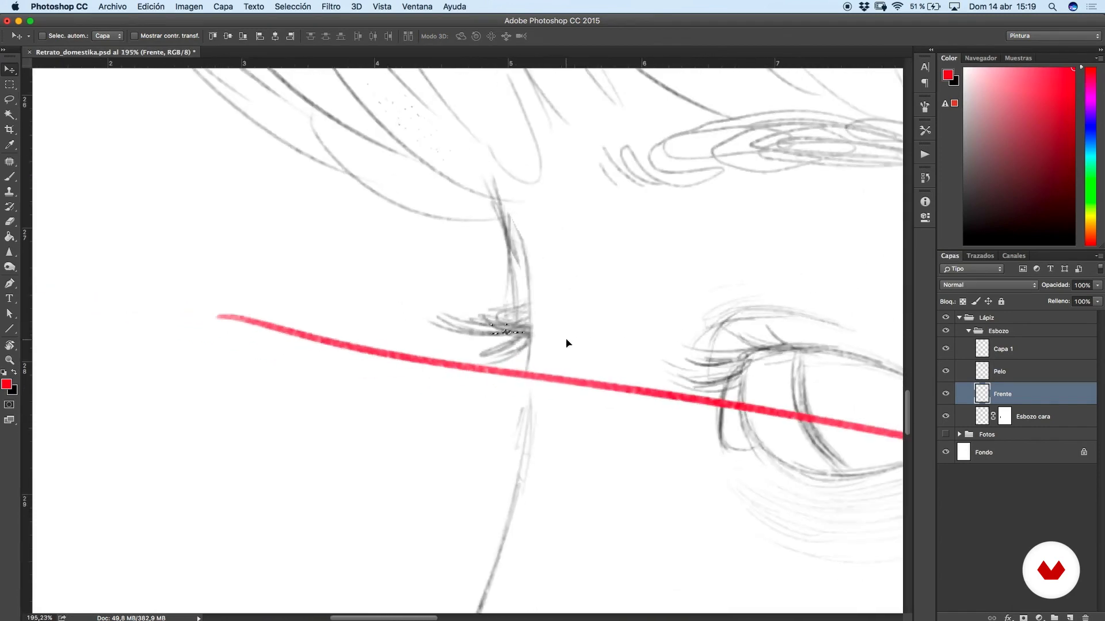
{"action": "left_click_drag", "start_coordinate": [488, 328], "coordinate": [488, 332]}
{"action": "scroll", "coordinate": [508, 331], "scroll_direction": "down", "scroll_amount": 4}
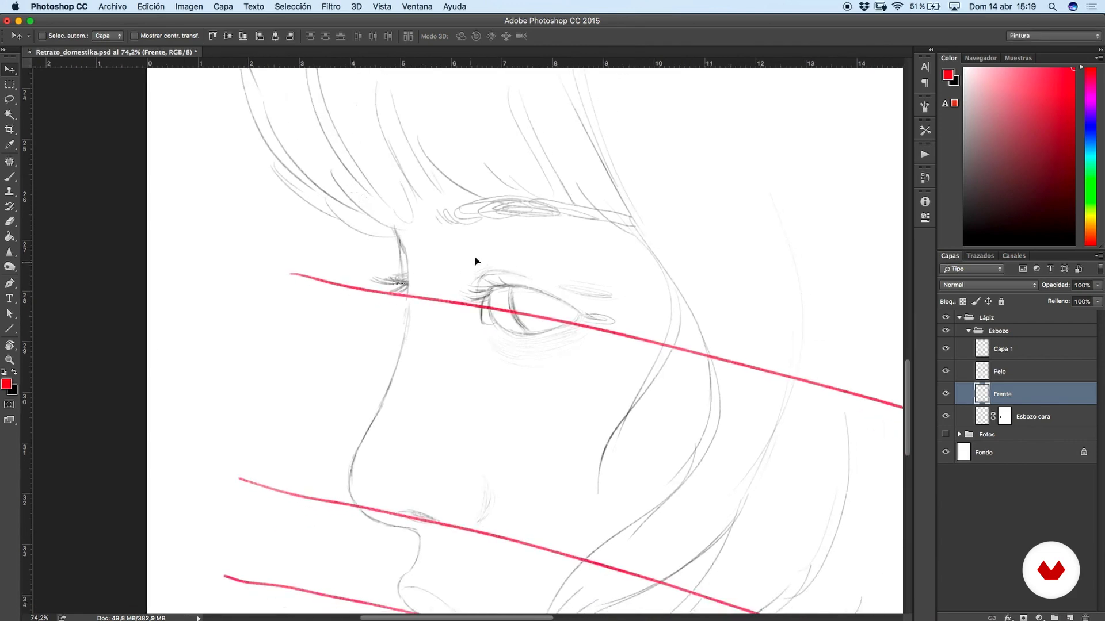
{"action": "scroll", "coordinate": [506, 308], "scroll_direction": "up", "scroll_amount": 3}
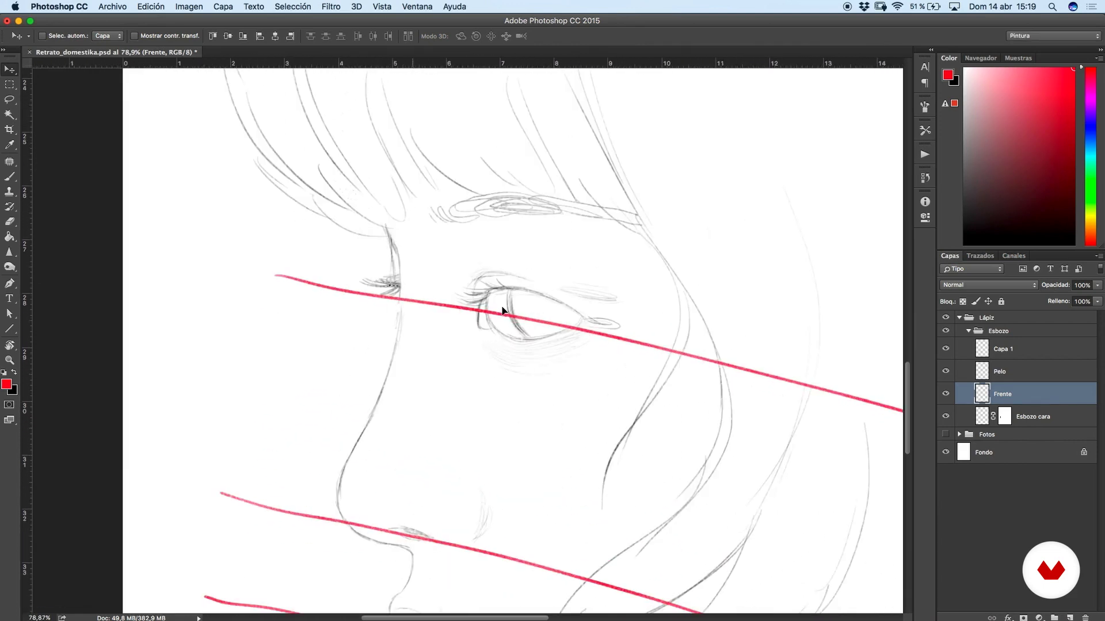
{"action": "key", "text": "super+d"}
{"action": "key", "text": "b"}
{"action": "left_click_drag", "start_coordinate": [448, 342], "coordinate": [452, 345]}
{"action": "key", "text": "super+z"}
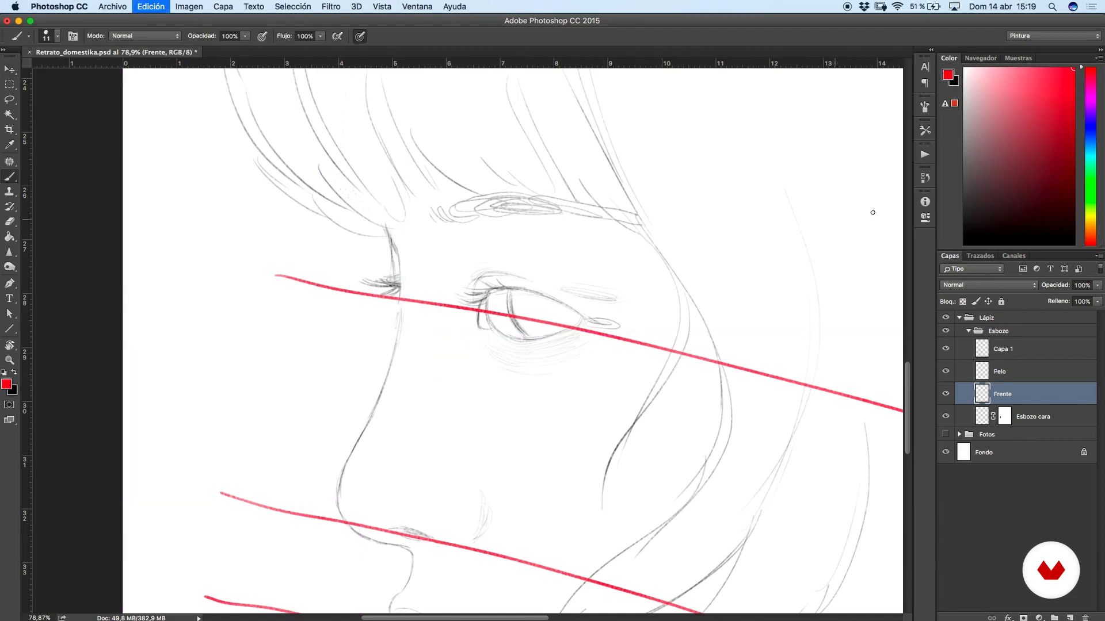
Delete the layer with the red guide lines and reset the foreground colour to black.
{"action": "left_click", "coordinate": [1011, 353]}
{"action": "left_click_drag", "start_coordinate": [1012, 353], "coordinate": [1085, 617]}
{"action": "key", "text": "d"}
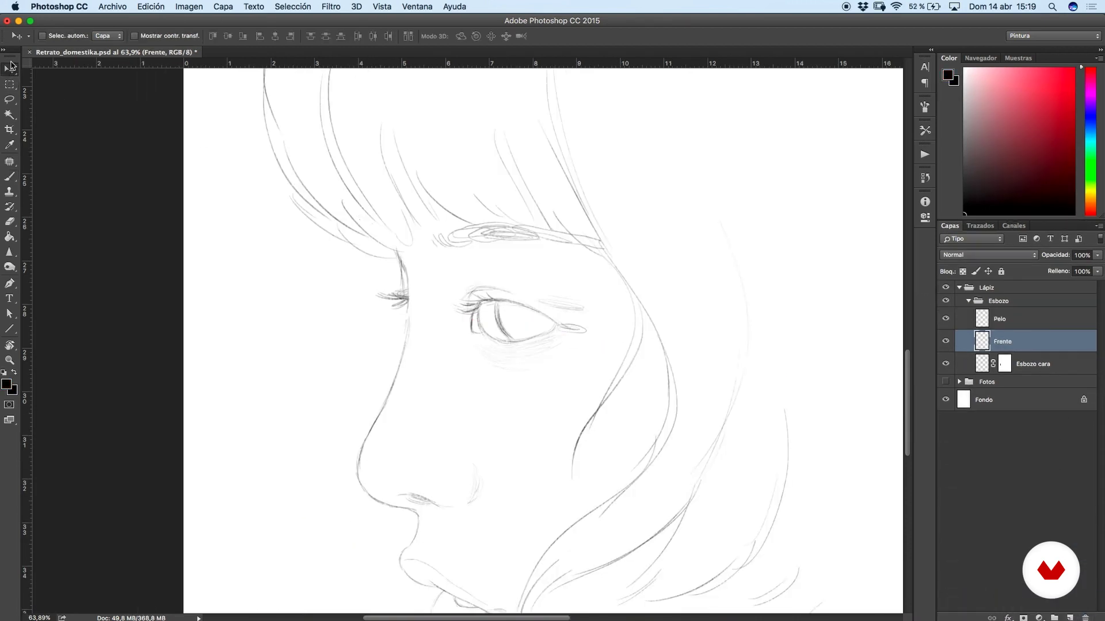
Set the eraser to size 11 and erase the overlapping profile stroke at the nose bridge on the Esbozo cara layer.
{"action": "scroll", "coordinate": [688, 216], "scroll_direction": "up", "scroll_amount": 2}
{"action": "left_click", "coordinate": [1035, 366]}
{"action": "key", "text": "e"}
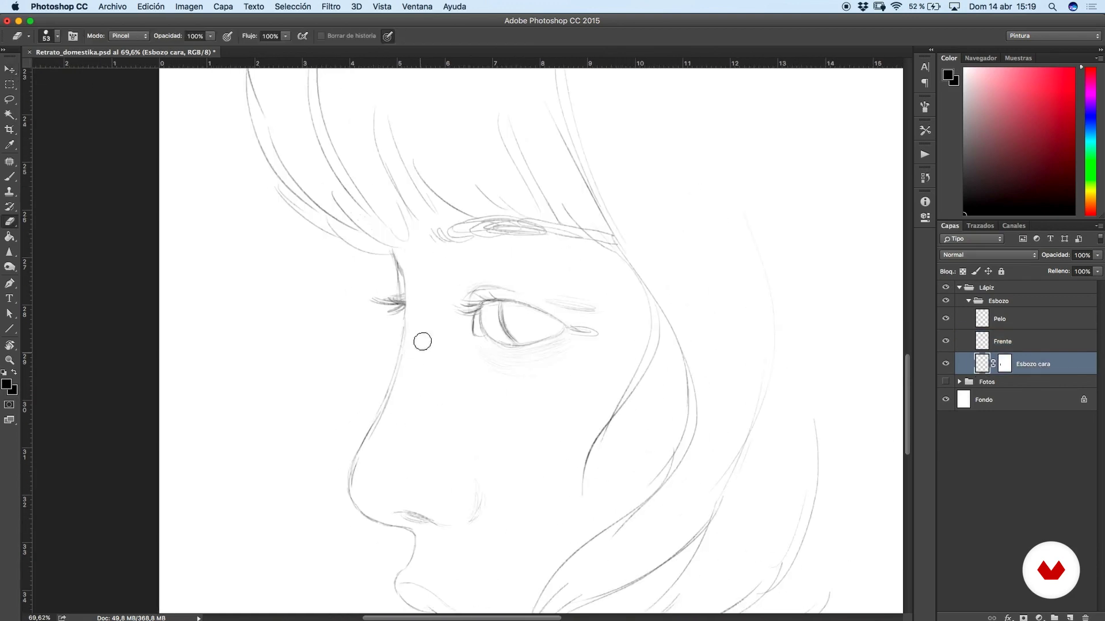
{"action": "right_click", "coordinate": [422, 342]}
{"action": "left_click", "coordinate": [437, 385]}
{"action": "left_click", "coordinate": [408, 326]}
Compare the Esbozo cara and Frente layers by toggling their visibility, and clean up the overlapping nose line on Frente.
{"action": "left_click", "coordinate": [946, 365]}
{"action": "left_click", "coordinate": [946, 365]}
{"action": "left_click", "coordinate": [946, 365]}
{"action": "left_click", "coordinate": [946, 365]}
{"action": "left_click", "coordinate": [947, 344]}
{"action": "left_click", "coordinate": [946, 344]}
{"action": "left_click", "coordinate": [1001, 345]}
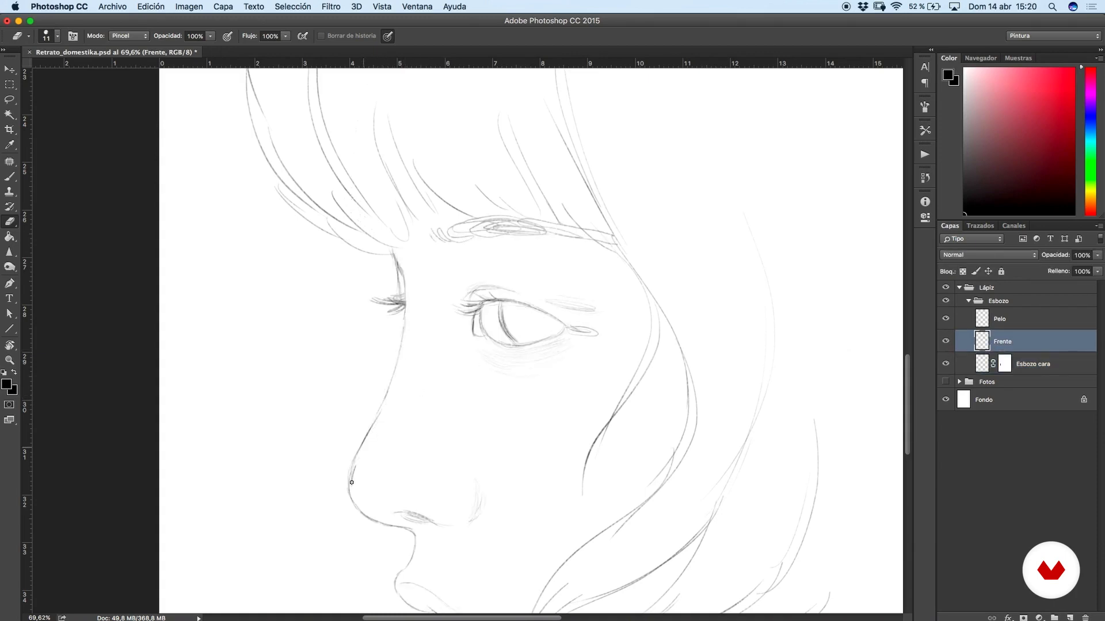
{"action": "scroll", "coordinate": [420, 363], "scroll_direction": "down", "scroll_amount": 10}
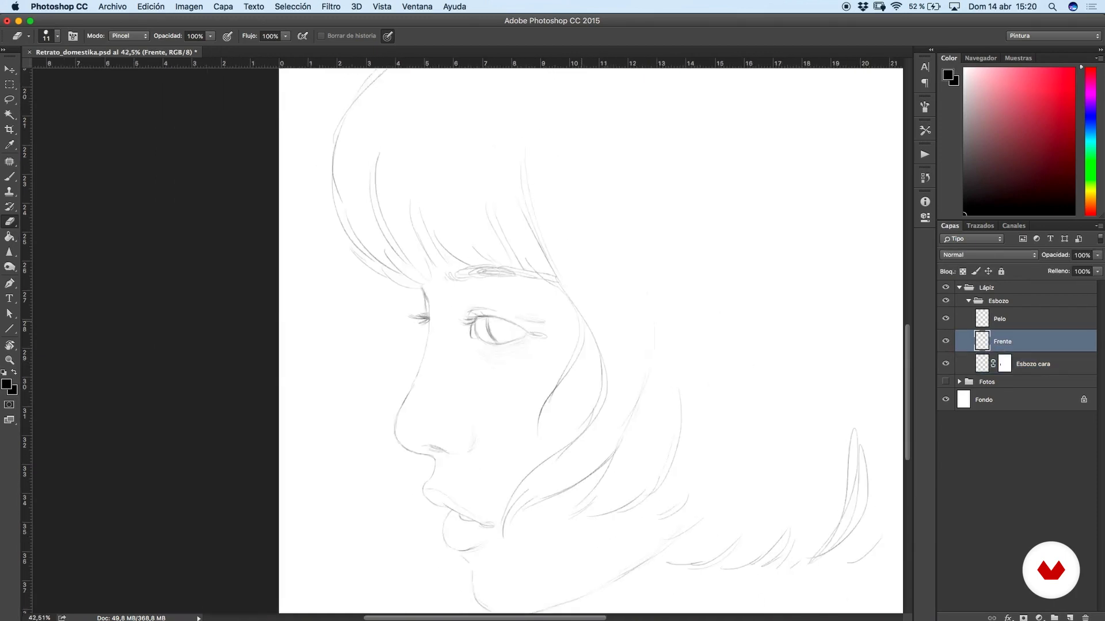
Show the Fotos group again and turn on its magnolia flower photo layer.
{"action": "left_click", "coordinate": [945, 382]}
{"action": "left_click", "coordinate": [959, 382]}
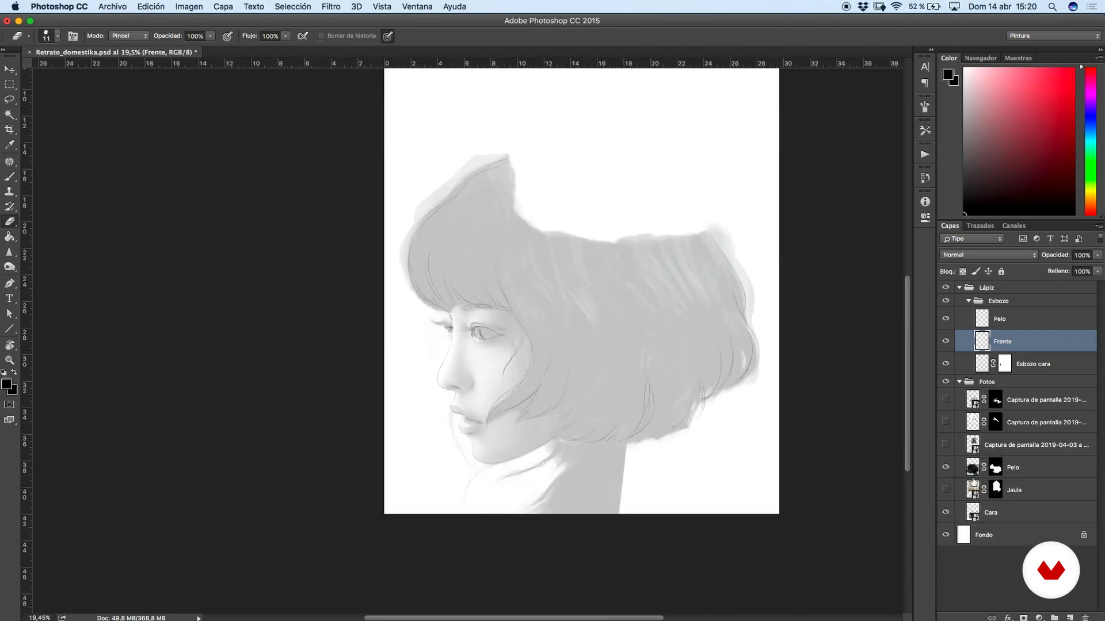
{"action": "left_click", "coordinate": [945, 399]}
Collapse the Fotos group and add a new layer named Flores above the Pelo sketch layer.
{"action": "left_click", "coordinate": [1016, 319]}
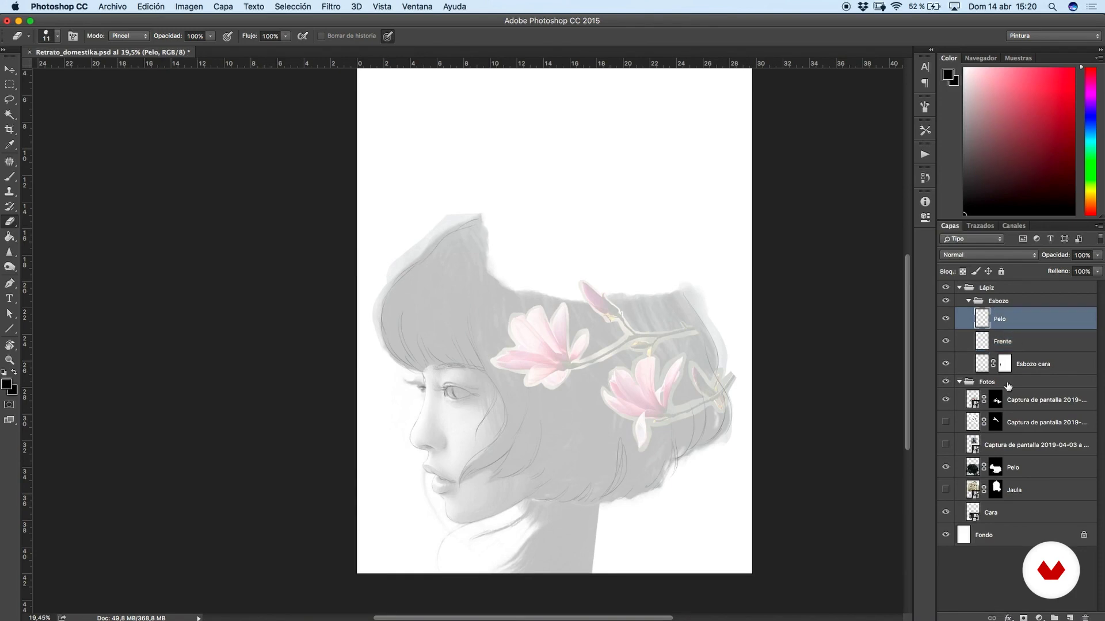
{"action": "left_click", "coordinate": [959, 382]}
{"action": "left_click", "coordinate": [1070, 618]}
{"action": "double_click", "coordinate": [999, 318]}
{"action": "type", "text": "Flores"}
{"action": "key", "text": "Return"}
{"action": "scroll", "coordinate": [481, 402], "scroll_direction": "up", "scroll_amount": 5}
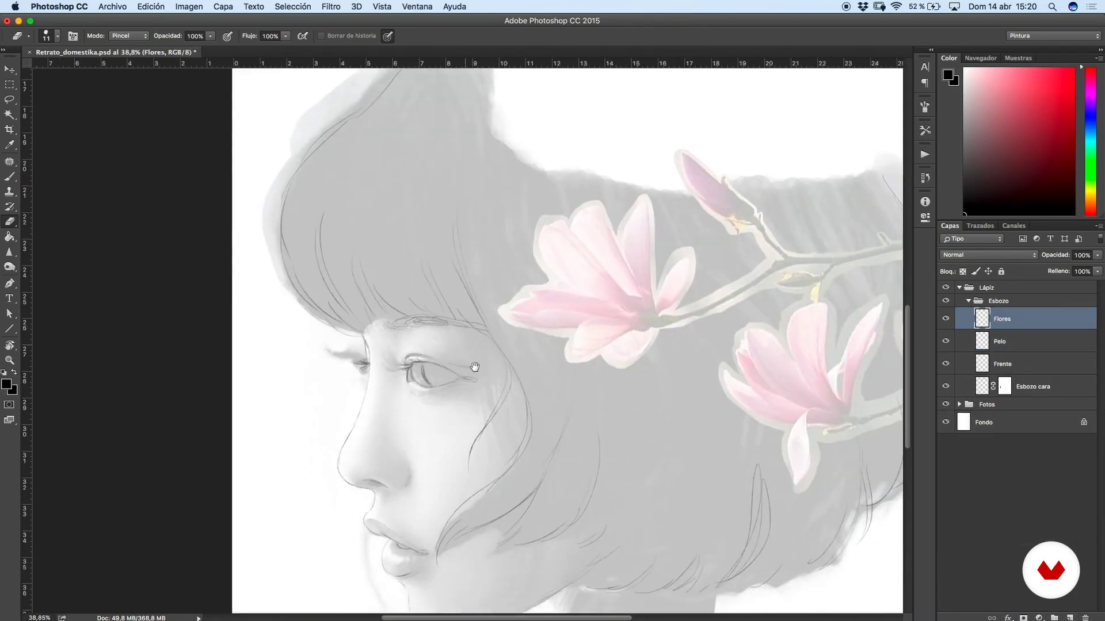
Hide the Fotos group to view the line sketch without the reference photos.
{"action": "left_click_drag", "start_coordinate": [482, 403], "coordinate": [476, 370]}
{"action": "left_click_drag", "start_coordinate": [688, 380], "coordinate": [721, 226]}
{"action": "left_click", "coordinate": [945, 405]}
{"action": "scroll", "coordinate": [693, 343], "scroll_direction": "up", "scroll_amount": 4}
{"action": "scroll", "coordinate": [693, 343], "scroll_direction": "right", "scroll_amount": 3}
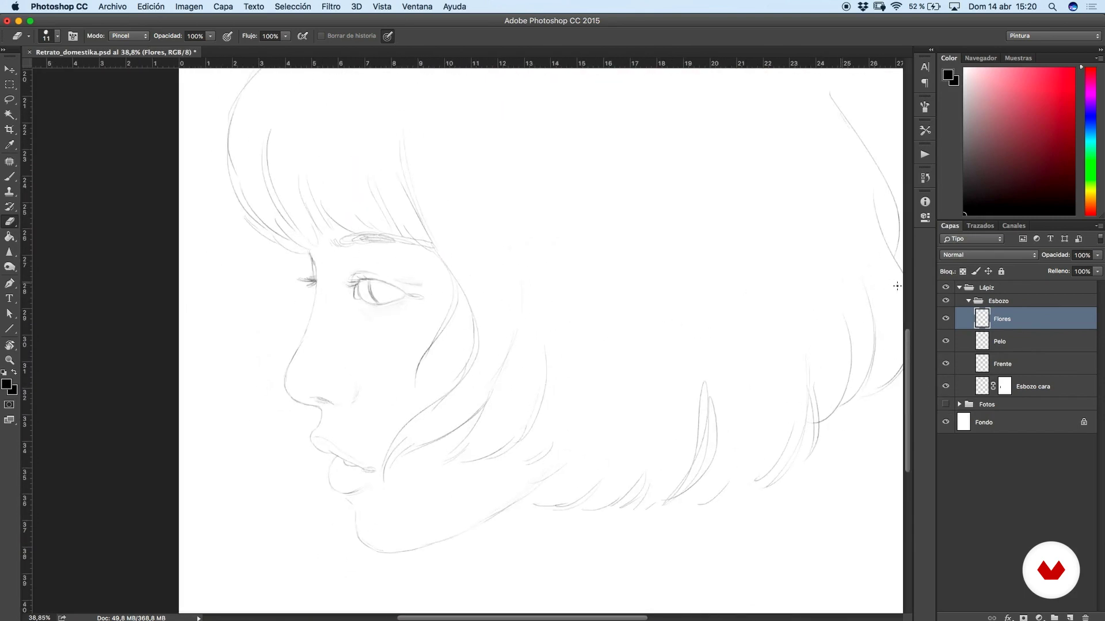
Compare the Frente and Esbozo cara sketch layers by toggling their visibility off and on.
{"action": "left_click", "coordinate": [958, 365]}
{"action": "left_click", "coordinate": [947, 365]}
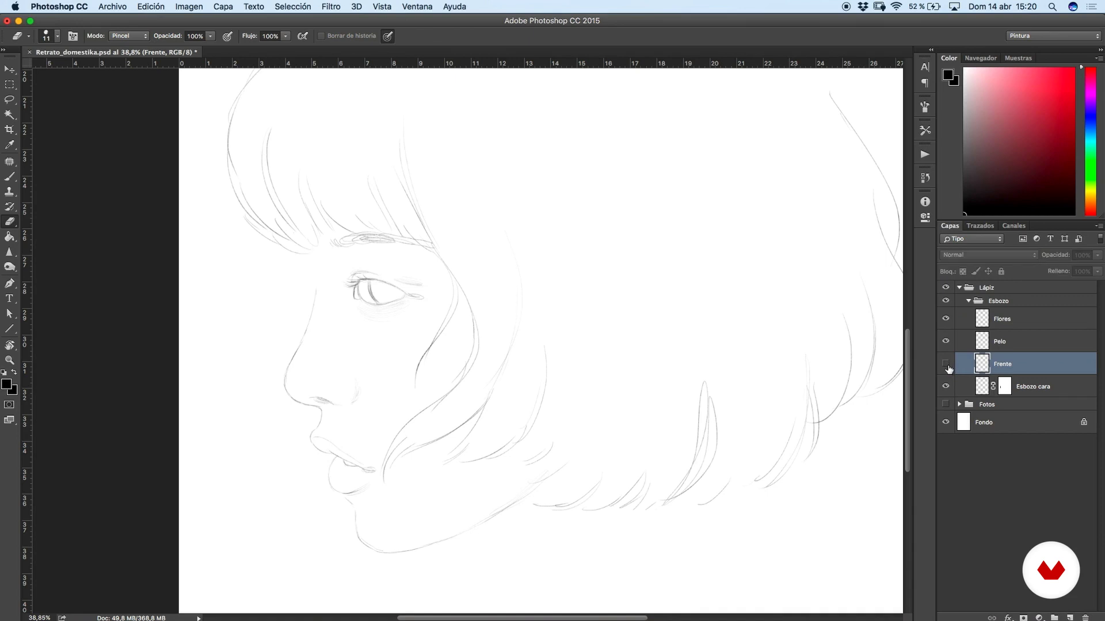
{"action": "left_click", "coordinate": [946, 364]}
{"action": "left_click", "coordinate": [947, 386]}
{"action": "left_click", "coordinate": [947, 386]}
{"action": "left_click", "coordinate": [946, 386]}
{"action": "left_click", "coordinate": [946, 386]}
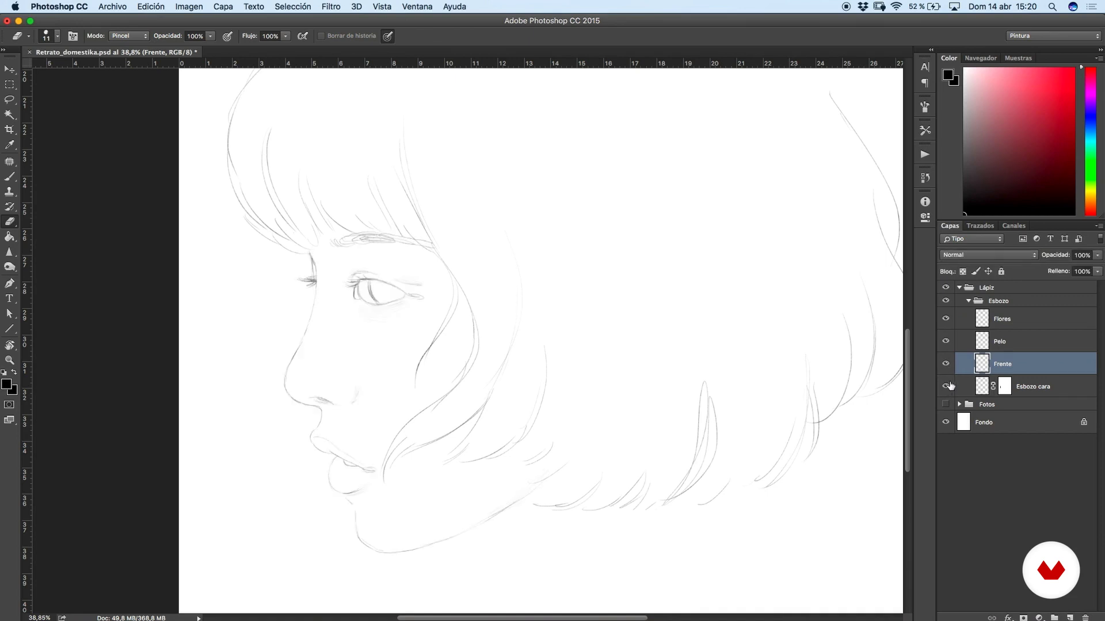
Merge only the Frente and Esbozo cara layers into a single layer.
{"action": "left_click", "coordinate": [1027, 388], "text": "super"}
{"action": "left_click", "coordinate": [1019, 346], "text": "super"}
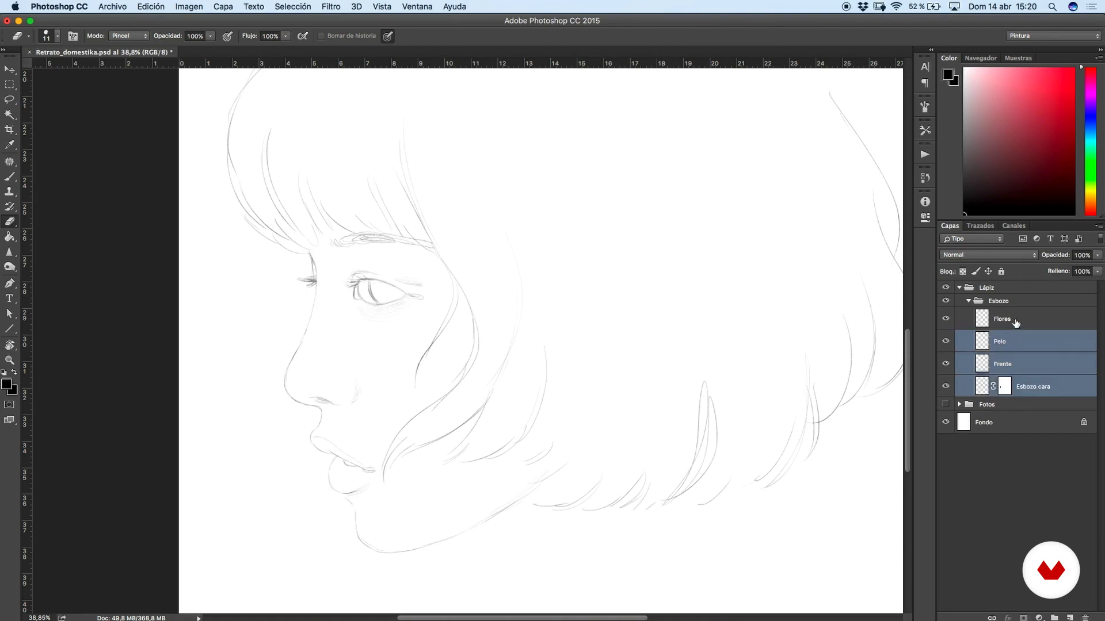
{"action": "left_click", "coordinate": [1015, 322], "text": "super"}
{"action": "left_click", "coordinate": [1007, 344], "text": "super"}
{"action": "left_click", "coordinate": [1017, 326], "text": "super"}
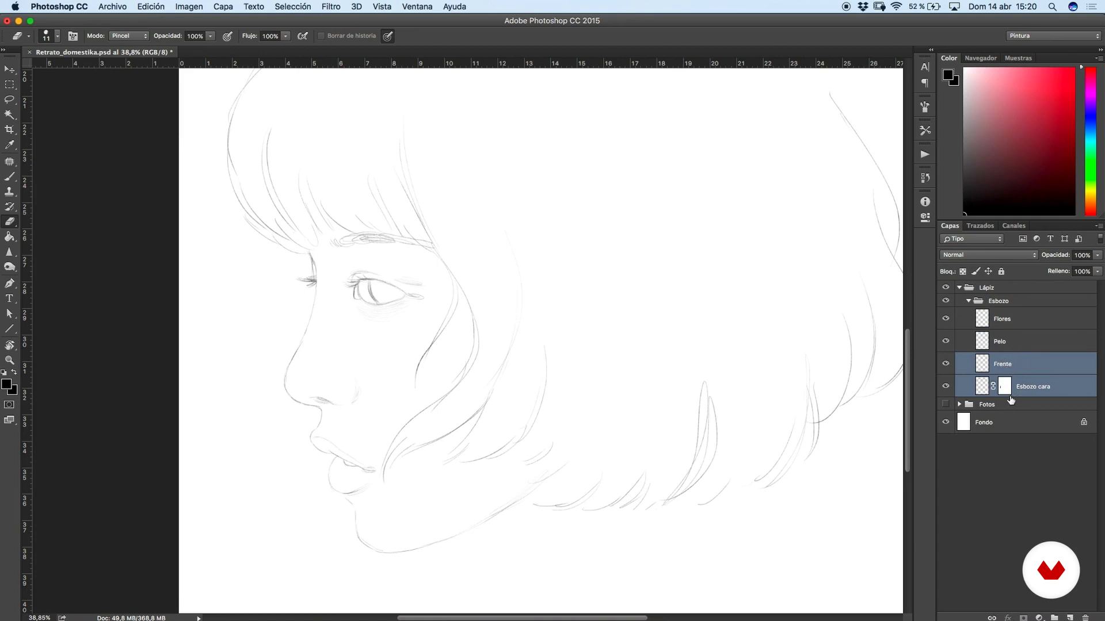
{"action": "key", "text": "super+e"}
Check the merged face layer by toggling its visibility, and rename it Cara.
{"action": "left_click", "coordinate": [947, 365]}
{"action": "left_click", "coordinate": [947, 365]}
{"action": "left_click", "coordinate": [947, 365]}
{"action": "left_click", "coordinate": [947, 365]}
{"action": "double_click", "coordinate": [1002, 364]}
{"action": "type", "text": "Cara"}
{"action": "key", "text": "Return"}
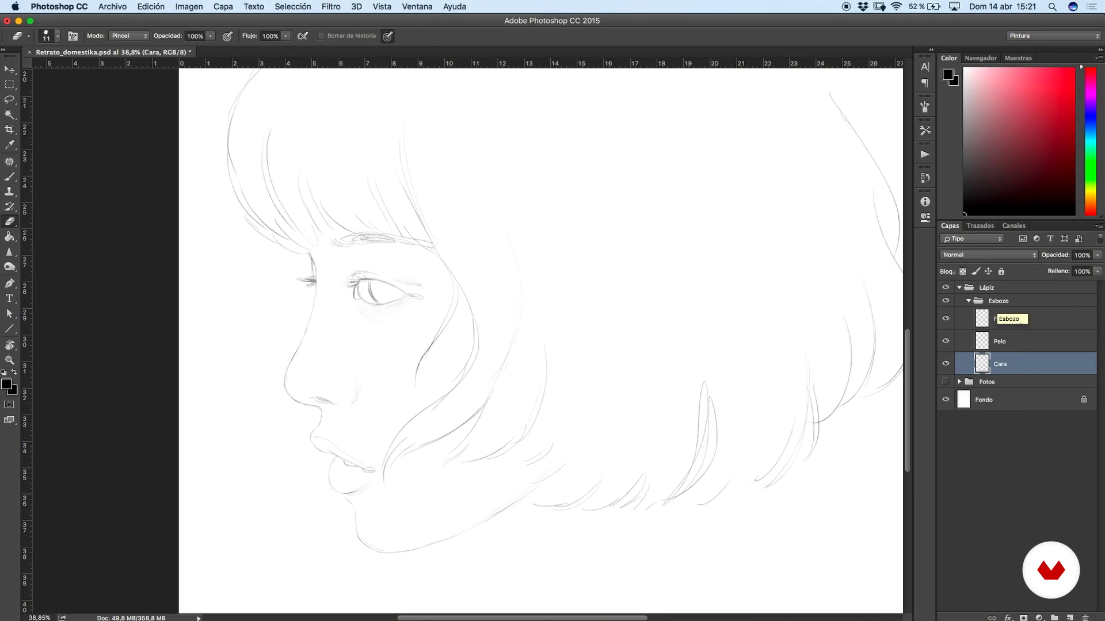
Switch to the Brush tool, show the Fotos group again and lower its opacity slightly for tracing.
{"action": "left_click", "coordinate": [1008, 322]}
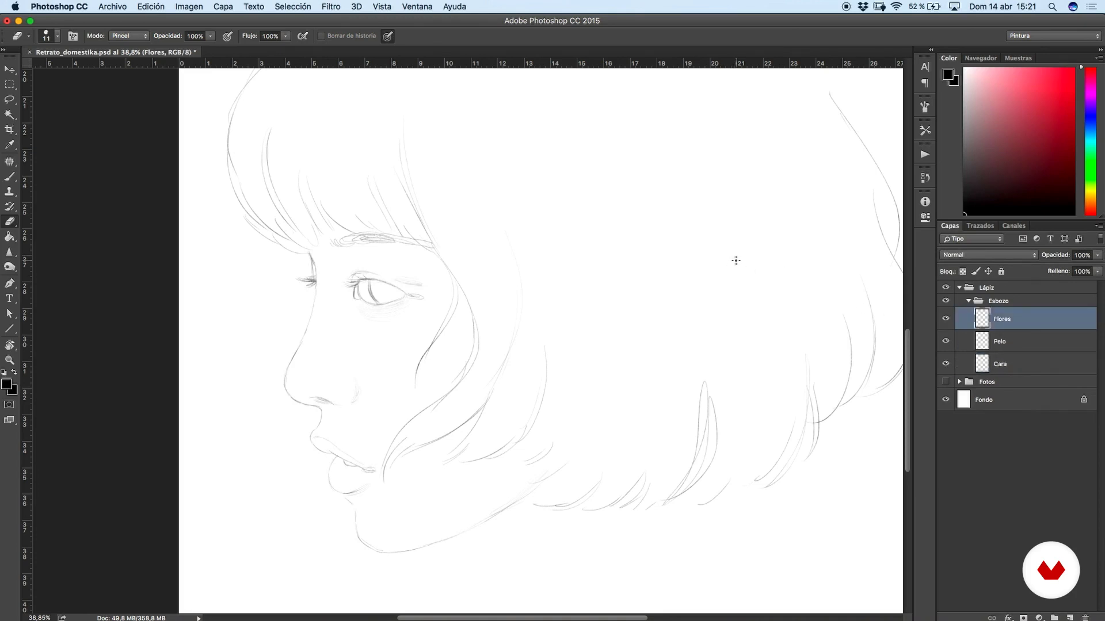
{"action": "left_click_drag", "start_coordinate": [736, 261], "coordinate": [671, 299]}
{"action": "key", "text": "b"}
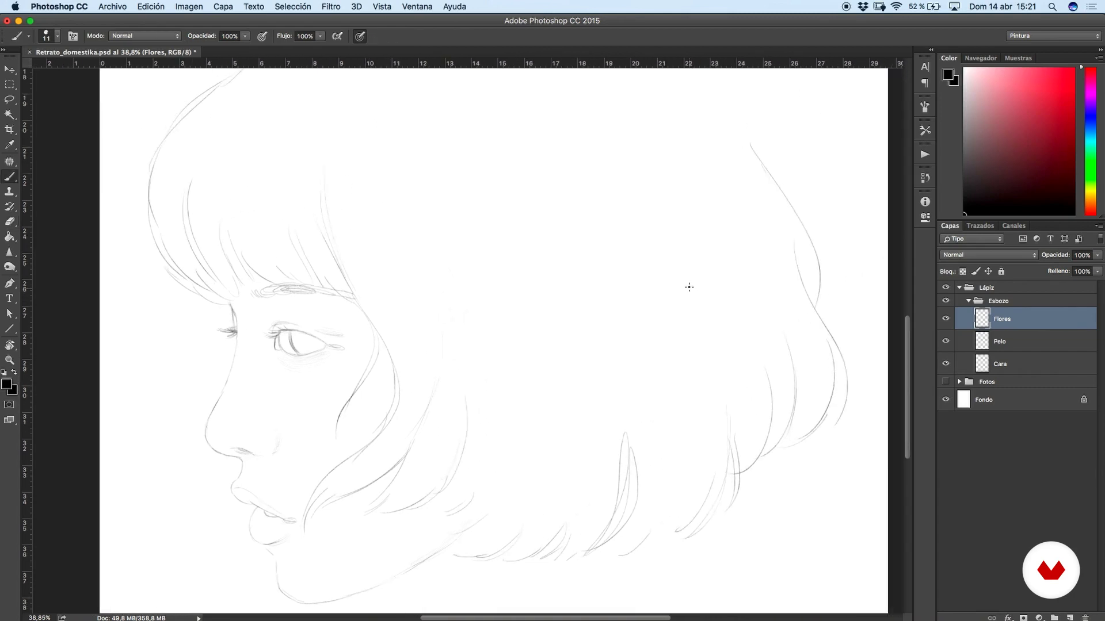
{"action": "left_click", "coordinate": [946, 382]}
{"action": "left_click_drag", "start_coordinate": [705, 302], "coordinate": [630, 353]}
{"action": "left_click", "coordinate": [987, 382]}
{"action": "left_click", "coordinate": [1097, 254]}
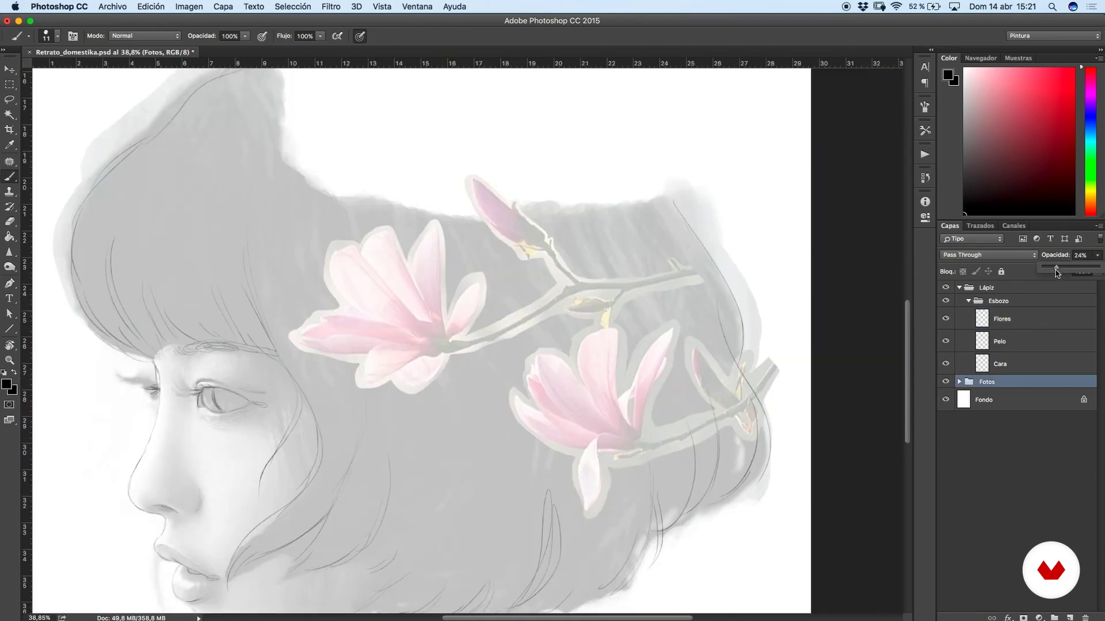
{"action": "left_click_drag", "start_coordinate": [1055, 271], "coordinate": [1050, 271]}
On the Flores layer, trace the upper magnolia bud and the outer outline of its branch with the brush.
{"action": "left_click", "coordinate": [1002, 320]}
{"action": "mouse_move", "coordinate": [619, 247]}
{"action": "left_mouse_down"}
{"action": "mouse_move", "coordinate": [691, 253]}
{"action": "mouse_move", "coordinate": [696, 462]}
{"action": "left_mouse_up"}
{"action": "left_click_drag", "start_coordinate": [530, 178], "coordinate": [557, 261]}
{"action": "left_click_drag", "start_coordinate": [559, 107], "coordinate": [547, 229]}
{"action": "mouse_move", "coordinate": [561, 109]}
{"action": "left_mouse_down"}
{"action": "mouse_move", "coordinate": [584, 191]}
{"action": "mouse_move", "coordinate": [569, 217]}
{"action": "left_mouse_up"}
{"action": "left_click_drag", "start_coordinate": [556, 231], "coordinate": [572, 285]}
{"action": "left_click_drag", "start_coordinate": [707, 357], "coordinate": [706, 307]}
{"action": "left_click_drag", "start_coordinate": [550, 190], "coordinate": [568, 260]}
{"action": "left_click_drag", "start_coordinate": [578, 258], "coordinate": [570, 275]}
{"action": "left_click_drag", "start_coordinate": [572, 234], "coordinate": [552, 172]}
{"action": "mouse_move", "coordinate": [538, 205]}
{"action": "left_mouse_down"}
{"action": "mouse_move", "coordinate": [553, 286]}
{"action": "mouse_move", "coordinate": [558, 276]}
{"action": "left_mouse_up"}
{"action": "left_click_drag", "start_coordinate": [548, 226], "coordinate": [603, 305]}
{"action": "left_click_drag", "start_coordinate": [564, 345], "coordinate": [494, 231]}
{"action": "mouse_move", "coordinate": [427, 171]}
{"action": "left_mouse_down"}
{"action": "mouse_move", "coordinate": [460, 276]}
{"action": "mouse_move", "coordinate": [537, 383]}
{"action": "left_mouse_up"}
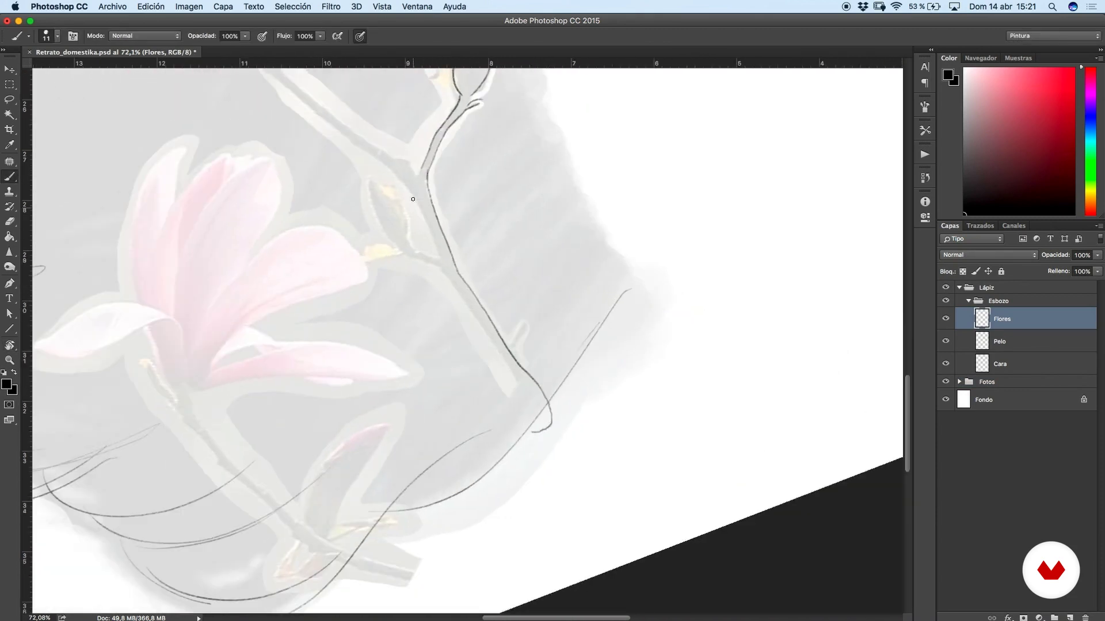
Trace the remaining magnolia petals, buds and branches on the Flores layer, rotating the canvas to suit each stroke.
{"action": "mouse_move", "coordinate": [469, 310]}
{"action": "left_mouse_down"}
{"action": "mouse_move", "coordinate": [541, 424]}
{"action": "mouse_move", "coordinate": [580, 305]}
{"action": "mouse_move", "coordinate": [469, 224]}
{"action": "left_mouse_up"}
{"action": "mouse_move", "coordinate": [639, 311]}
{"action": "left_mouse_down"}
{"action": "mouse_move", "coordinate": [619, 190]}
{"action": "mouse_move", "coordinate": [656, 104]}
{"action": "left_mouse_up"}
{"action": "mouse_move", "coordinate": [463, 229]}
{"action": "left_mouse_down"}
{"action": "mouse_move", "coordinate": [453, 265]}
{"action": "mouse_move", "coordinate": [464, 306]}
{"action": "mouse_move", "coordinate": [471, 228]}
{"action": "left_mouse_up"}
{"action": "left_click_drag", "start_coordinate": [461, 299], "coordinate": [473, 191]}
{"action": "mouse_move", "coordinate": [432, 185]}
{"action": "left_mouse_down"}
{"action": "mouse_move", "coordinate": [462, 267]}
{"action": "mouse_move", "coordinate": [491, 385]}
{"action": "left_mouse_up"}
{"action": "left_click_drag", "start_coordinate": [452, 209], "coordinate": [505, 415]}
{"action": "mouse_move", "coordinate": [322, 339]}
{"action": "left_mouse_down"}
{"action": "mouse_move", "coordinate": [577, 232]}
{"action": "mouse_move", "coordinate": [593, 328]}
{"action": "left_mouse_up"}
{"action": "left_click_drag", "start_coordinate": [412, 371], "coordinate": [387, 302]}
{"action": "left_click_drag", "start_coordinate": [440, 341], "coordinate": [469, 334]}
{"action": "left_click_drag", "start_coordinate": [405, 250], "coordinate": [443, 233]}
{"action": "mouse_move", "coordinate": [408, 271]}
{"action": "left_mouse_down"}
{"action": "mouse_move", "coordinate": [392, 175]}
{"action": "mouse_move", "coordinate": [434, 217]}
{"action": "left_mouse_up"}
{"action": "left_click_drag", "start_coordinate": [433, 199], "coordinate": [433, 277]}
{"action": "key", "text": "r"}
{"action": "left_click_drag", "start_coordinate": [498, 217], "coordinate": [450, 214]}
{"action": "mouse_move", "coordinate": [406, 282]}
{"action": "left_mouse_down"}
{"action": "mouse_move", "coordinate": [395, 189]}
{"action": "mouse_move", "coordinate": [418, 157]}
{"action": "mouse_move", "coordinate": [435, 332]}
{"action": "left_mouse_up"}
{"action": "left_click_drag", "start_coordinate": [423, 150], "coordinate": [454, 197]}
{"action": "mouse_move", "coordinate": [459, 181]}
{"action": "left_mouse_down"}
{"action": "mouse_move", "coordinate": [464, 316]}
{"action": "mouse_move", "coordinate": [447, 369]}
{"action": "left_mouse_up"}
{"action": "key", "text": "r"}
{"action": "mouse_move", "coordinate": [473, 283]}
{"action": "left_mouse_down"}
{"action": "mouse_move", "coordinate": [434, 293]}
{"action": "mouse_move", "coordinate": [426, 170]}
{"action": "mouse_move", "coordinate": [465, 153]}
{"action": "left_mouse_up"}
{"action": "mouse_move", "coordinate": [468, 155]}
{"action": "left_mouse_down"}
{"action": "mouse_move", "coordinate": [491, 232]}
{"action": "mouse_move", "coordinate": [495, 390]}
{"action": "left_mouse_up"}
{"action": "key", "text": "r"}
{"action": "mouse_move", "coordinate": [489, 183]}
{"action": "left_mouse_down"}
{"action": "mouse_move", "coordinate": [427, 190]}
{"action": "mouse_move", "coordinate": [492, 174]}
{"action": "mouse_move", "coordinate": [514, 346]}
{"action": "left_mouse_up"}
{"action": "key", "text": "r"}
{"action": "left_click_drag", "start_coordinate": [536, 202], "coordinate": [471, 186]}
{"action": "mouse_move", "coordinate": [462, 245]}
{"action": "left_mouse_down"}
{"action": "mouse_move", "coordinate": [481, 162]}
{"action": "mouse_move", "coordinate": [527, 315]}
{"action": "left_mouse_up"}
{"action": "key", "text": "r"}
{"action": "left_click_drag", "start_coordinate": [611, 251], "coordinate": [575, 210]}
{"action": "mouse_move", "coordinate": [535, 324]}
{"action": "left_mouse_down"}
{"action": "mouse_move", "coordinate": [539, 223]}
{"action": "mouse_move", "coordinate": [546, 327]}
{"action": "left_mouse_up"}
{"action": "key", "text": "r"}
{"action": "left_click_drag", "start_coordinate": [598, 276], "coordinate": [567, 234]}
{"action": "left_click_drag", "start_coordinate": [516, 417], "coordinate": [545, 325]}
{"action": "scroll", "coordinate": [510, 413], "scroll_direction": "down", "scroll_amount": 5}
{"action": "key", "text": "r"}
{"action": "mouse_move", "coordinate": [475, 179]}
{"action": "left_mouse_down"}
{"action": "mouse_move", "coordinate": [622, 389]}
{"action": "mouse_move", "coordinate": [621, 288]}
{"action": "left_mouse_up"}
{"action": "left_click_drag", "start_coordinate": [579, 229], "coordinate": [683, 216]}
{"action": "scroll", "coordinate": [627, 294], "scroll_direction": "up", "scroll_amount": 5}
{"action": "key", "text": "r"}
{"action": "left_click_drag", "start_coordinate": [627, 294], "coordinate": [634, 336]}
{"action": "mouse_move", "coordinate": [546, 361]}
{"action": "left_mouse_down"}
{"action": "mouse_move", "coordinate": [575, 183]}
{"action": "mouse_move", "coordinate": [496, 275]}
{"action": "mouse_move", "coordinate": [532, 372]}
{"action": "left_mouse_up"}
{"action": "key", "text": "r"}
{"action": "left_click_drag", "start_coordinate": [606, 396], "coordinate": [509, 190]}
{"action": "left_click_drag", "start_coordinate": [492, 274], "coordinate": [500, 359]}
{"action": "key", "text": "r"}
{"action": "left_click_drag", "start_coordinate": [534, 325], "coordinate": [520, 384]}
{"action": "mouse_move", "coordinate": [475, 371]}
{"action": "left_mouse_down"}
{"action": "mouse_move", "coordinate": [501, 458]}
{"action": "mouse_move", "coordinate": [497, 349]}
{"action": "left_mouse_up"}
{"action": "left_click_drag", "start_coordinate": [514, 397], "coordinate": [539, 331]}
{"action": "mouse_move", "coordinate": [512, 275]}
{"action": "left_mouse_down"}
{"action": "mouse_move", "coordinate": [503, 331]}
{"action": "mouse_move", "coordinate": [534, 407]}
{"action": "left_mouse_up"}
{"action": "mouse_move", "coordinate": [552, 355]}
{"action": "left_mouse_down"}
{"action": "mouse_move", "coordinate": [671, 198]}
{"action": "mouse_move", "coordinate": [557, 368]}
{"action": "mouse_move", "coordinate": [574, 282]}
{"action": "mouse_move", "coordinate": [603, 287]}
{"action": "left_mouse_up"}
{"action": "key", "text": "r"}
{"action": "left_click_drag", "start_coordinate": [610, 276], "coordinate": [623, 351]}
{"action": "left_click_drag", "start_coordinate": [489, 361], "coordinate": [449, 235]}
{"action": "mouse_move", "coordinate": [462, 355]}
{"action": "left_mouse_down"}
{"action": "mouse_move", "coordinate": [439, 312]}
{"action": "mouse_move", "coordinate": [470, 213]}
{"action": "left_mouse_up"}
{"action": "left_click_drag", "start_coordinate": [436, 257], "coordinate": [448, 355]}
{"action": "mouse_move", "coordinate": [461, 302]}
{"action": "left_mouse_down"}
{"action": "mouse_move", "coordinate": [506, 177]}
{"action": "mouse_move", "coordinate": [528, 253]}
{"action": "left_mouse_up"}
{"action": "key", "text": "r"}
{"action": "left_click_drag", "start_coordinate": [666, 293], "coordinate": [626, 192]}
{"action": "key", "text": "r"}
{"action": "left_click_drag", "start_coordinate": [516, 294], "coordinate": [532, 346]}
{"action": "mouse_move", "coordinate": [473, 295]}
{"action": "left_mouse_down"}
{"action": "mouse_move", "coordinate": [487, 345]}
{"action": "mouse_move", "coordinate": [467, 303]}
{"action": "left_mouse_up"}
{"action": "left_click_drag", "start_coordinate": [470, 303], "coordinate": [482, 354]}
{"action": "left_click_drag", "start_coordinate": [524, 309], "coordinate": [492, 208]}
{"action": "key", "text": "r"}
{"action": "left_click_drag", "start_coordinate": [491, 208], "coordinate": [505, 211]}
{"action": "left_click_drag", "start_coordinate": [472, 243], "coordinate": [459, 264]}
{"action": "left_click_drag", "start_coordinate": [458, 319], "coordinate": [493, 441]}
{"action": "left_click_drag", "start_coordinate": [459, 265], "coordinate": [515, 450]}
{"action": "key", "text": "r"}
{"action": "mouse_move", "coordinate": [463, 437]}
{"action": "left_mouse_down"}
{"action": "mouse_move", "coordinate": [673, 240]}
{"action": "mouse_move", "coordinate": [448, 448]}
{"action": "left_mouse_up"}
Clean up stray flower lines with the eraser and finish the remaining brush strokes on the Flores layer.
{"action": "key", "text": "e"}
{"action": "right_click", "coordinate": [478, 426]}
{"action": "mouse_move", "coordinate": [477, 400]}
{"action": "left_mouse_down"}
{"action": "mouse_move", "coordinate": [482, 443]}
{"action": "mouse_move", "coordinate": [474, 343]}
{"action": "left_mouse_up"}
{"action": "key", "text": "b"}
{"action": "key", "text": "r"}
{"action": "mouse_move", "coordinate": [477, 342]}
{"action": "left_mouse_down"}
{"action": "mouse_move", "coordinate": [499, 389]}
{"action": "mouse_move", "coordinate": [592, 249]}
{"action": "mouse_move", "coordinate": [608, 284]}
{"action": "left_mouse_up"}
{"action": "key", "text": "r"}
{"action": "left_click_drag", "start_coordinate": [485, 343], "coordinate": [476, 312]}
{"action": "mouse_move", "coordinate": [503, 245]}
{"action": "left_mouse_down"}
{"action": "mouse_move", "coordinate": [498, 361]}
{"action": "mouse_move", "coordinate": [474, 333]}
{"action": "left_mouse_up"}
{"action": "mouse_move", "coordinate": [443, 424]}
{"action": "left_mouse_down"}
{"action": "mouse_move", "coordinate": [436, 351]}
{"action": "mouse_move", "coordinate": [477, 350]}
{"action": "mouse_move", "coordinate": [447, 403]}
{"action": "mouse_move", "coordinate": [454, 430]}
{"action": "left_mouse_up"}
{"action": "key", "text": "e"}
{"action": "right_click", "coordinate": [451, 427]}
{"action": "key", "text": "r"}
{"action": "mouse_move", "coordinate": [523, 401]}
{"action": "left_mouse_down"}
{"action": "mouse_move", "coordinate": [545, 314]}
{"action": "mouse_move", "coordinate": [466, 380]}
{"action": "left_mouse_up"}
{"action": "key", "text": "b"}
Hide the Fotos group and review the complete face, hair and flower sketch with the canvas upright.
{"action": "scroll", "coordinate": [491, 341], "scroll_direction": "down", "scroll_amount": 8}
{"action": "left_click_drag", "start_coordinate": [604, 355], "coordinate": [741, 390]}
{"action": "key", "text": "Escape"}
{"action": "left_click", "coordinate": [947, 382]}
{"action": "key", "text": "super+0"}
{"action": "scroll", "coordinate": [509, 284], "scroll_direction": "up", "scroll_amount": 3}
{"action": "scroll", "coordinate": [478, 360], "scroll_direction": "down", "scroll_amount": 1}
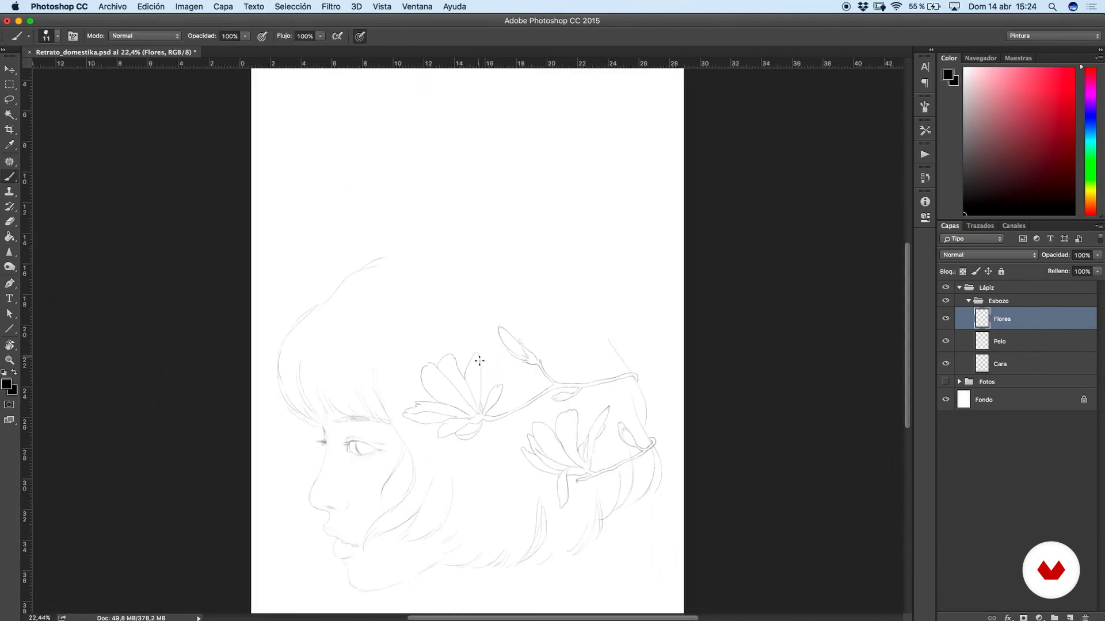
{"action": "scroll", "coordinate": [554, 207], "scroll_direction": "up", "scroll_amount": 3}
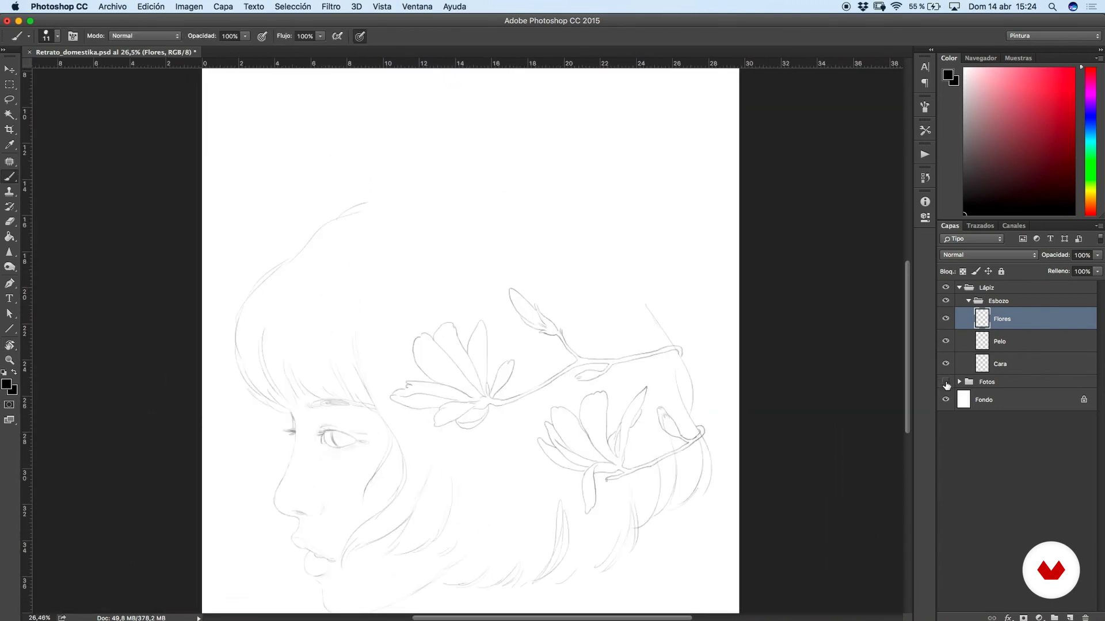
Show the Fotos group again and turn on its Jaula birdcage photo layer.
{"action": "left_click", "coordinate": [945, 382]}
{"action": "left_click", "coordinate": [969, 301]}
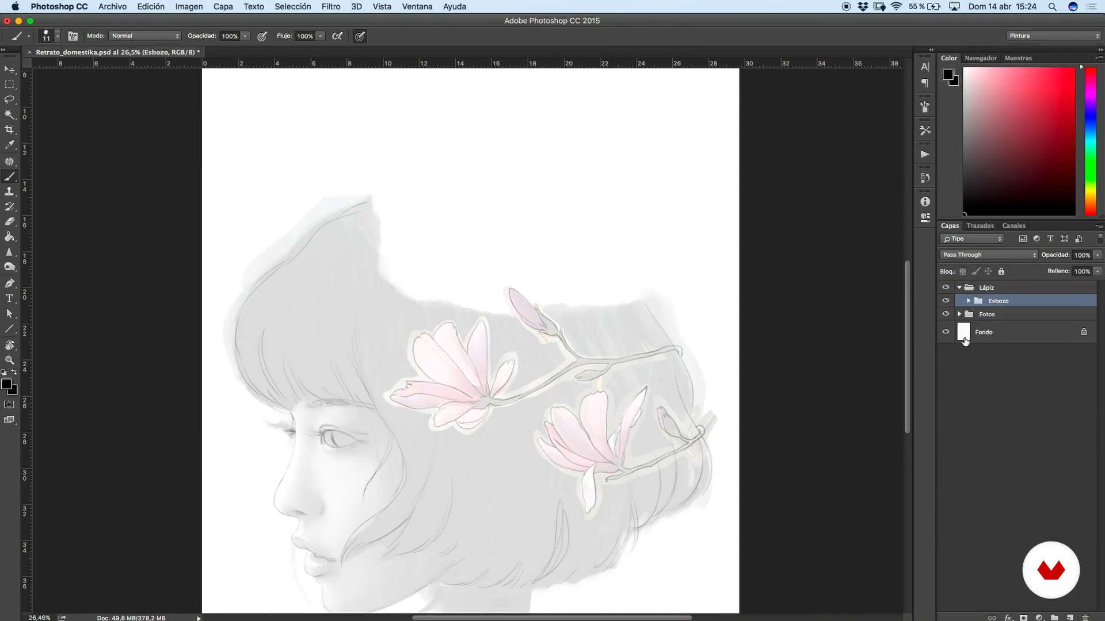
{"action": "left_click", "coordinate": [970, 301]}
{"action": "left_click", "coordinate": [960, 383]}
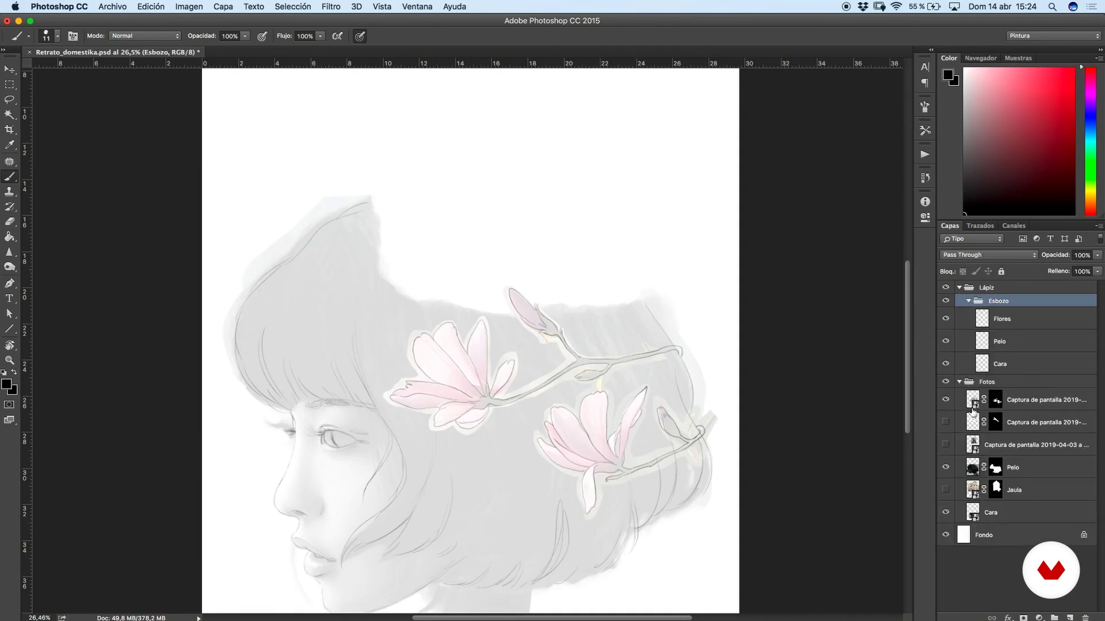
{"action": "left_click", "coordinate": [947, 427]}
{"action": "left_click", "coordinate": [946, 444]}
{"action": "left_click", "coordinate": [946, 444]}
{"action": "left_click", "coordinate": [947, 489]}
{"action": "left_click", "coordinate": [960, 382]}
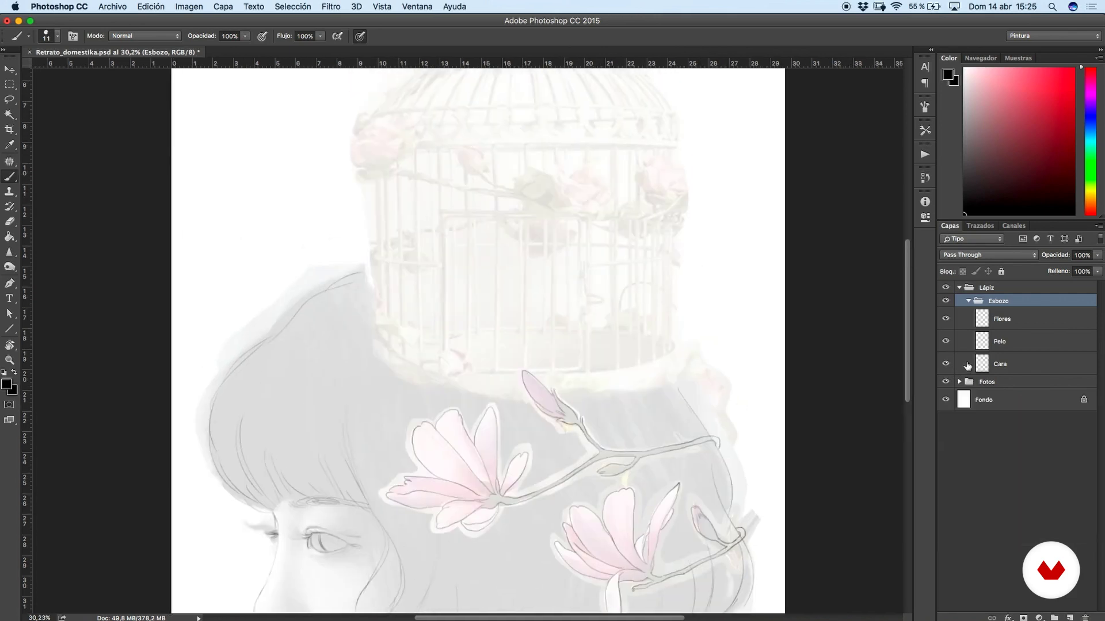
Add a new layer named Jaula at the top of the Esbozo group.
{"action": "left_click", "coordinate": [1070, 617]}
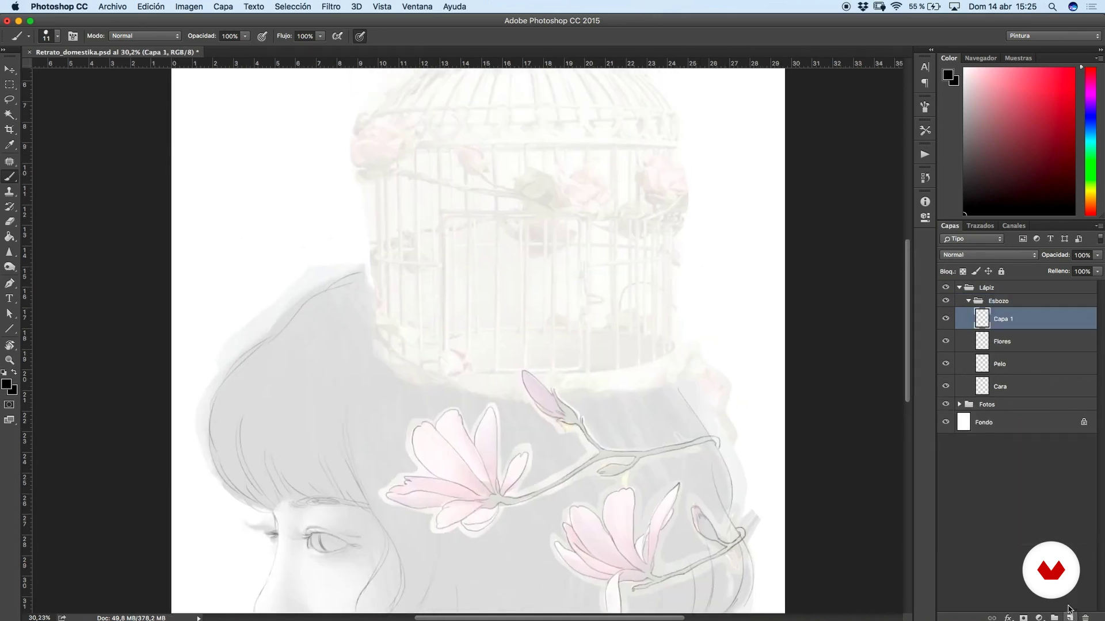
{"action": "double_click", "coordinate": [1002, 319]}
{"action": "type", "text": "Jaula"}
{"action": "key", "text": "Return"}
Trace the outermost vertical bar on the birdcage's left side with two parallel lines on the Jaula layer.
{"action": "scroll", "coordinate": [575, 299], "scroll_direction": "up", "scroll_amount": 2}
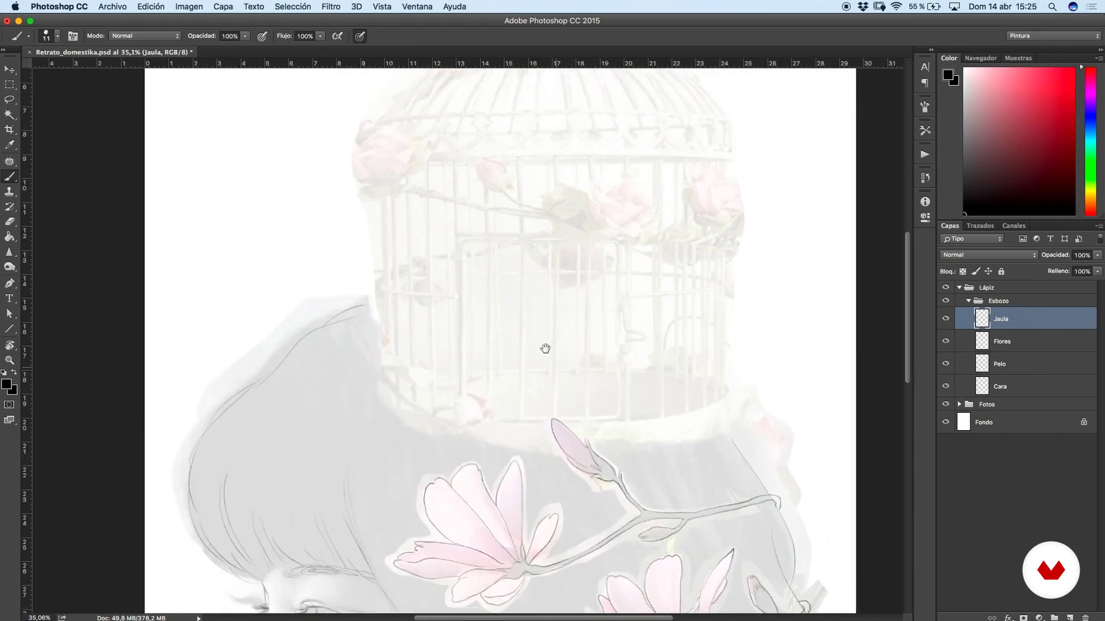
{"action": "scroll", "coordinate": [554, 321], "scroll_direction": "up", "scroll_amount": 3}
{"action": "scroll", "coordinate": [542, 219], "scroll_direction": "down", "scroll_amount": 4}
{"action": "scroll", "coordinate": [412, 150], "scroll_direction": "up", "scroll_amount": 2}
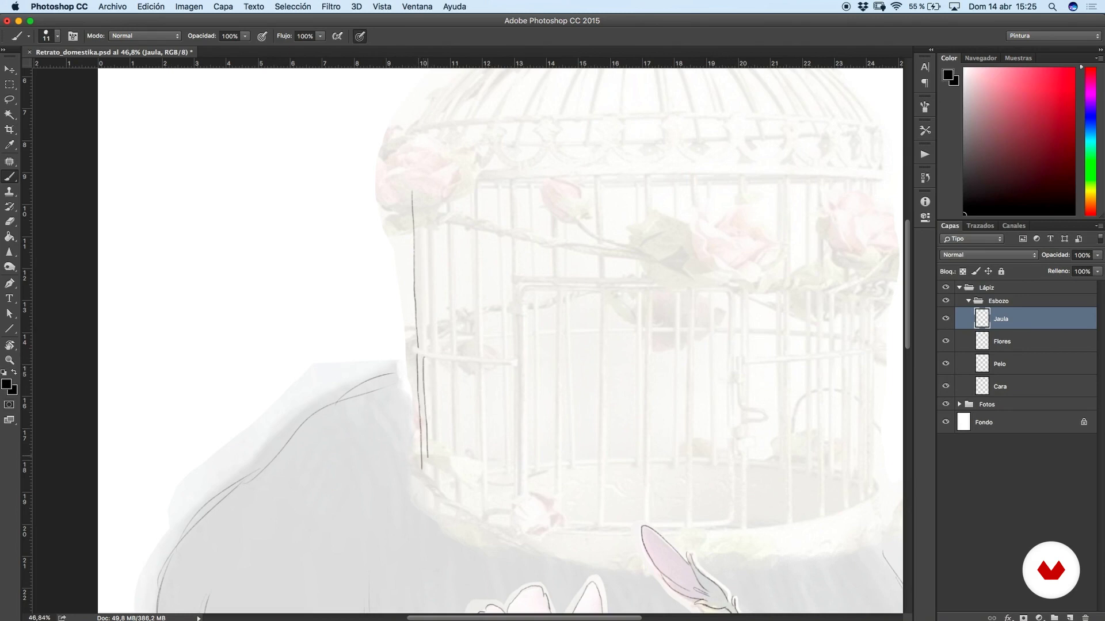
Trace the outermost bar on the birdcage's right side with double lines, and draw the cage's curved base edge.
{"action": "left_click_drag", "start_coordinate": [510, 290], "coordinate": [294, 278]}
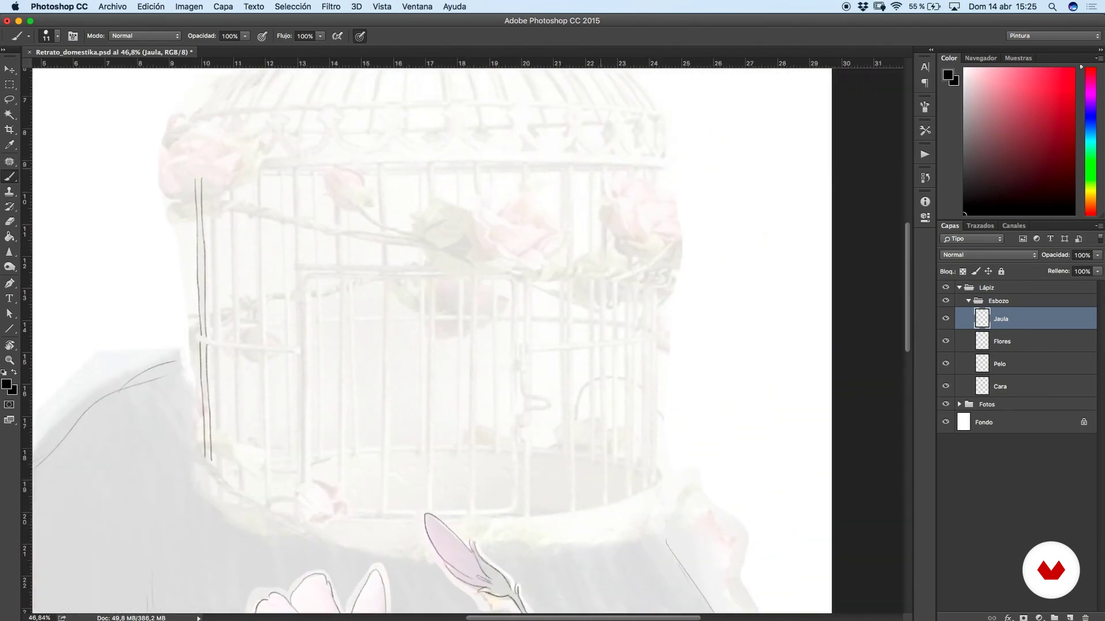
{"action": "left_click_drag", "start_coordinate": [651, 170], "coordinate": [649, 282]}
{"action": "left_click_drag", "start_coordinate": [655, 171], "coordinate": [652, 299]}
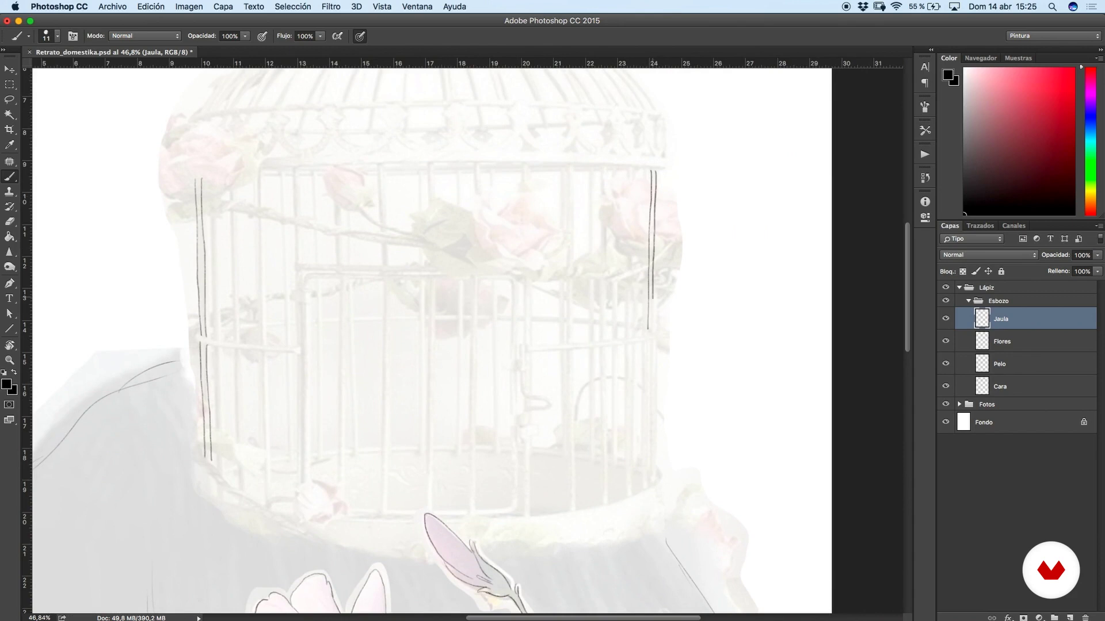
{"action": "mouse_move", "coordinate": [649, 342]}
{"action": "left_mouse_down"}
{"action": "mouse_move", "coordinate": [649, 484]}
{"action": "mouse_move", "coordinate": [656, 426]}
{"action": "mouse_move", "coordinate": [605, 381]}
{"action": "left_mouse_up"}
{"action": "mouse_move", "coordinate": [597, 220]}
{"action": "left_mouse_down"}
{"action": "mouse_move", "coordinate": [588, 304]}
{"action": "mouse_move", "coordinate": [521, 231]}
{"action": "mouse_move", "coordinate": [521, 431]}
{"action": "mouse_move", "coordinate": [393, 336]}
{"action": "left_mouse_up"}
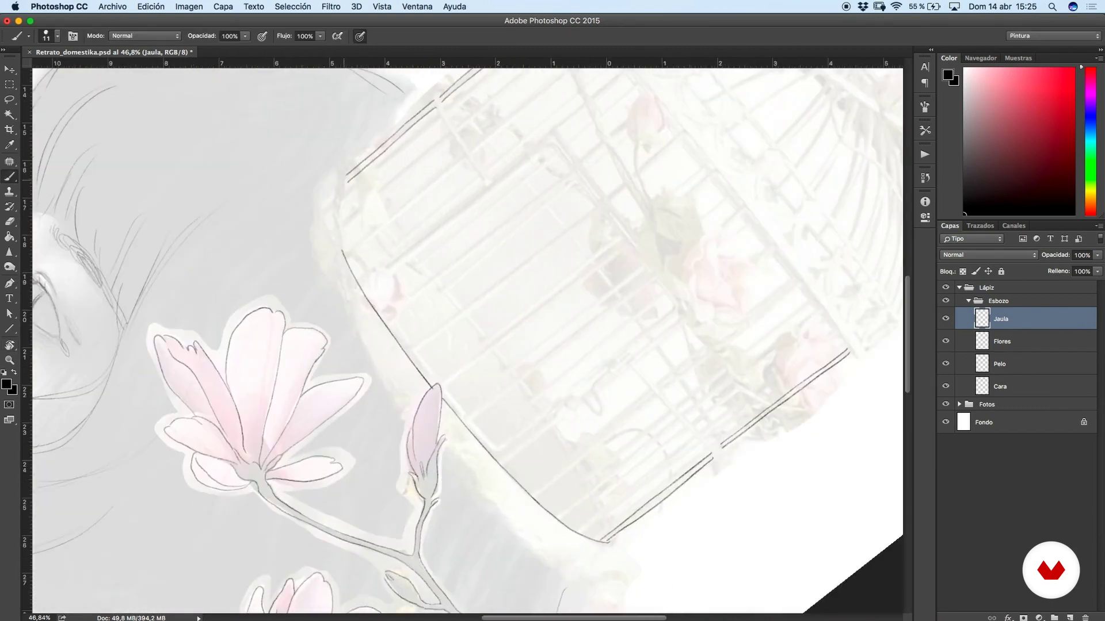
Extend the birdcage's base curve up to the foot of the outermost bar on the left.
{"action": "key", "text": "e"}
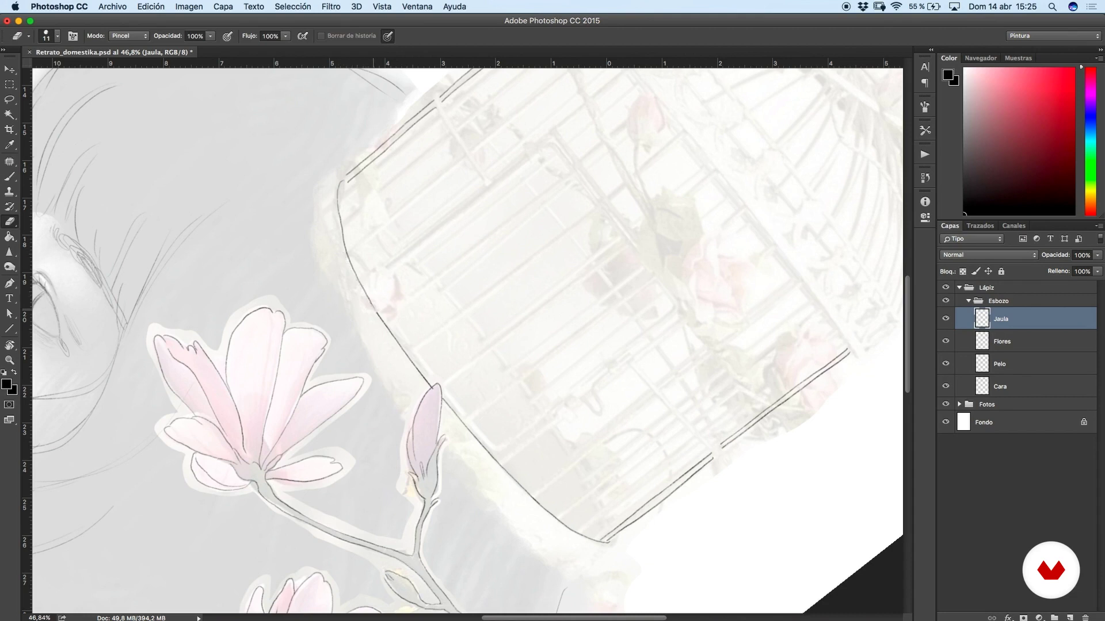
{"action": "key", "text": "b"}
{"action": "key", "text": "r"}
{"action": "mouse_move", "coordinate": [623, 368]}
{"action": "left_mouse_down"}
{"action": "mouse_move", "coordinate": [575, 237]}
{"action": "mouse_move", "coordinate": [589, 232]}
{"action": "left_mouse_up"}
{"action": "key", "text": "b"}
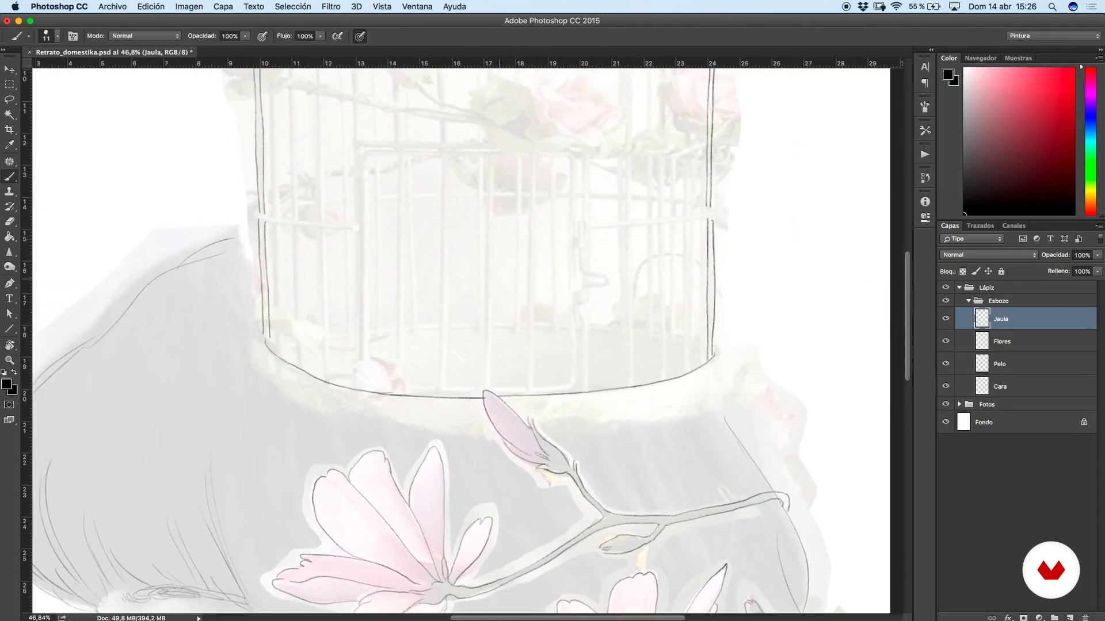
{"action": "left_click_drag", "start_coordinate": [515, 246], "coordinate": [569, 292]}
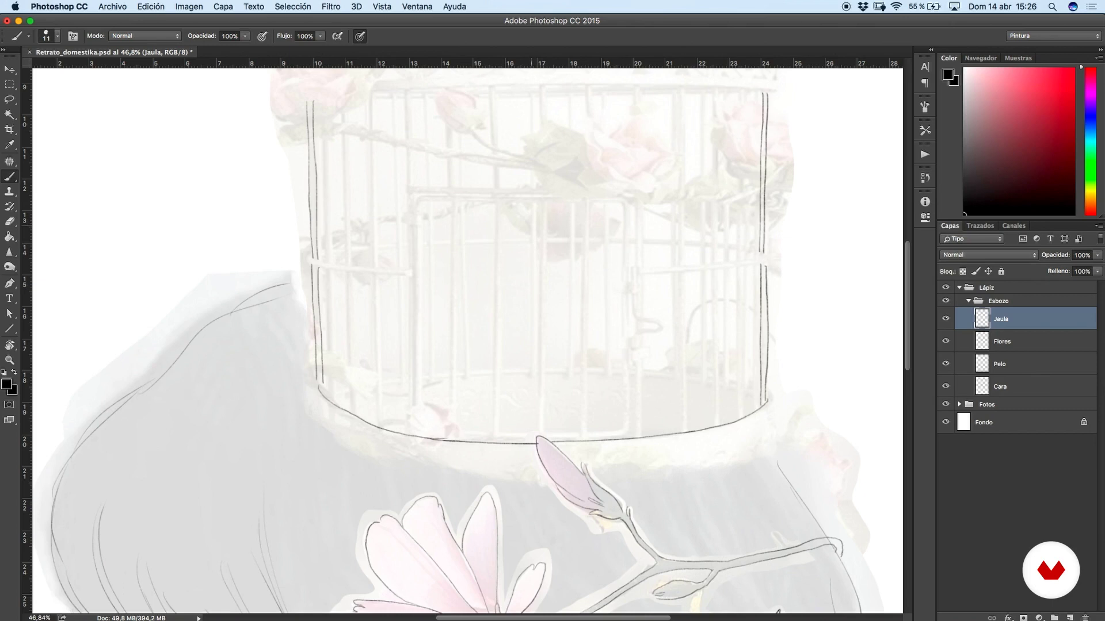
{"action": "left_click_drag", "start_coordinate": [655, 253], "coordinate": [564, 224]}
{"action": "key", "text": "r"}
{"action": "key", "text": "Escape"}
{"action": "key", "text": "b"}
{"action": "key", "text": "e"}
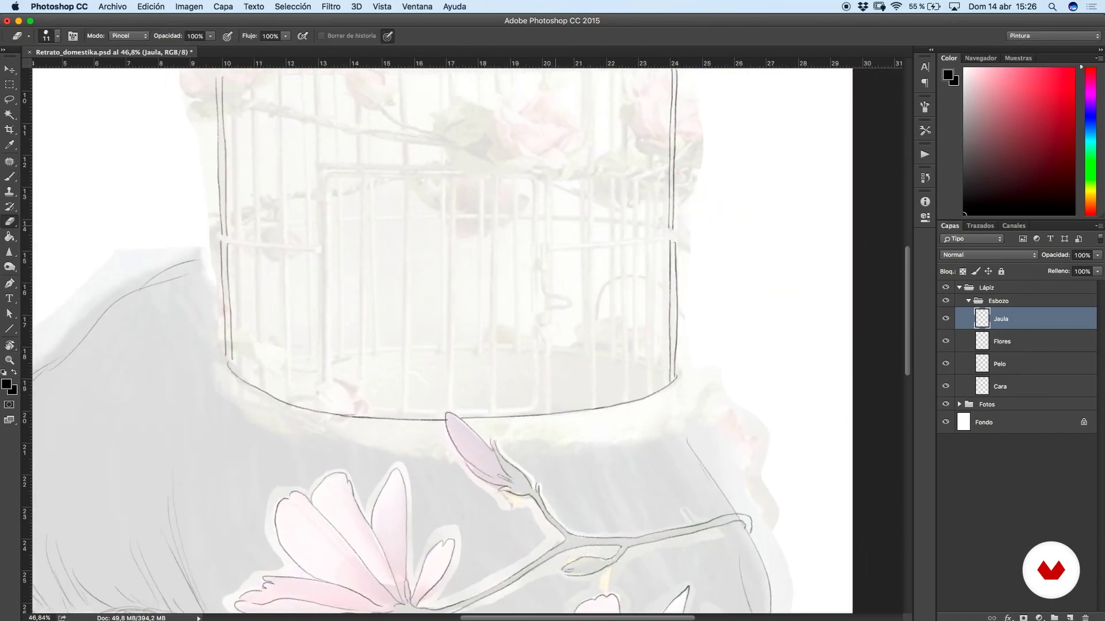
{"action": "key", "text": "b"}
{"action": "key", "text": "e"}
{"action": "key", "text": "b"}
{"action": "mouse_move", "coordinate": [518, 287]}
{"action": "left_mouse_down"}
{"action": "mouse_move", "coordinate": [587, 328]}
{"action": "mouse_move", "coordinate": [528, 284]}
{"action": "left_mouse_up"}
{"action": "left_click_drag", "start_coordinate": [605, 279], "coordinate": [597, 235]}
Erase and redraw the left corner of the base curve where it meets the outermost bar.
{"action": "key", "text": "r"}
{"action": "mouse_move", "coordinate": [567, 180]}
{"action": "left_mouse_down"}
{"action": "mouse_move", "coordinate": [659, 320]}
{"action": "mouse_move", "coordinate": [652, 295]}
{"action": "left_mouse_up"}
{"action": "key", "text": "b"}
{"action": "key", "text": "e"}
{"action": "right_click", "coordinate": [340, 214]}
{"action": "left_click", "coordinate": [376, 292]}
{"action": "left_click_drag", "start_coordinate": [320, 190], "coordinate": [368, 281]}
{"action": "key", "text": "b"}
{"action": "left_click_drag", "start_coordinate": [316, 170], "coordinate": [342, 244]}
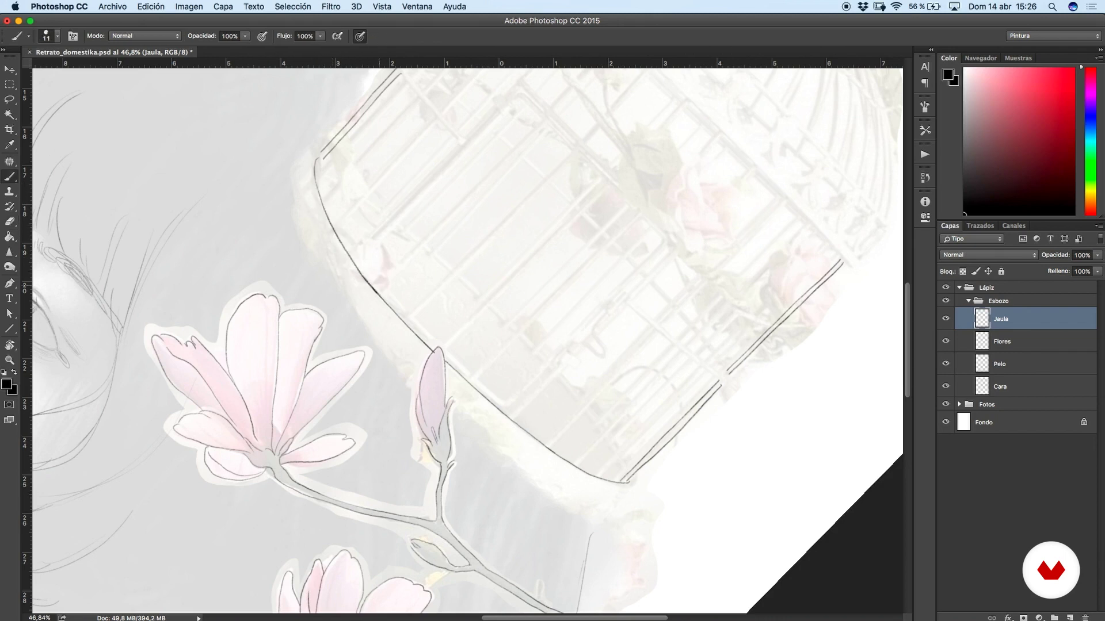
Start turning the base curve into a double-edged rim, erasing and redrawing its left end.
{"action": "key", "text": "r"}
{"action": "left_click_drag", "start_coordinate": [641, 336], "coordinate": [584, 212]}
{"action": "key", "text": "b"}
{"action": "scroll", "coordinate": [587, 230], "scroll_direction": "down", "scroll_amount": 6}
{"action": "scroll", "coordinate": [601, 268], "scroll_direction": "up", "scroll_amount": 2}
{"action": "scroll", "coordinate": [596, 270], "scroll_direction": "up", "scroll_amount": 3}
{"action": "mouse_move", "coordinate": [506, 288]}
{"action": "left_mouse_down"}
{"action": "mouse_move", "coordinate": [564, 217]}
{"action": "mouse_move", "coordinate": [621, 303]}
{"action": "left_mouse_up"}
{"action": "key", "text": "r"}
{"action": "key", "text": "e"}
{"action": "left_click_drag", "start_coordinate": [372, 193], "coordinate": [413, 267]}
{"action": "key", "text": "b"}
{"action": "left_click_drag", "start_coordinate": [441, 160], "coordinate": [474, 159]}
{"action": "left_click_drag", "start_coordinate": [381, 175], "coordinate": [429, 264]}
Complete the base rim with its lower edge and closed ends, and add a short vertical line below each end.
{"action": "key", "text": "r"}
{"action": "mouse_move", "coordinate": [635, 429]}
{"action": "left_mouse_down"}
{"action": "mouse_move", "coordinate": [634, 247]}
{"action": "mouse_move", "coordinate": [653, 240]}
{"action": "mouse_move", "coordinate": [656, 253]}
{"action": "left_mouse_up"}
{"action": "key", "text": "b"}
{"action": "key", "text": "r"}
{"action": "left_click_drag", "start_coordinate": [611, 257], "coordinate": [439, 181]}
{"action": "key", "text": "b"}
{"action": "left_click_drag", "start_coordinate": [454, 134], "coordinate": [469, 280]}
{"action": "key", "text": "r"}
{"action": "left_click_drag", "start_coordinate": [575, 323], "coordinate": [556, 277]}
{"action": "key", "text": "b"}
{"action": "left_click_drag", "start_coordinate": [453, 330], "coordinate": [498, 504]}
{"action": "key", "text": "r"}
{"action": "left_click_drag", "start_coordinate": [627, 422], "coordinate": [416, 534]}
{"action": "key", "text": "b"}
{"action": "mouse_move", "coordinate": [285, 387]}
{"action": "left_mouse_down"}
{"action": "mouse_move", "coordinate": [298, 406]}
{"action": "mouse_move", "coordinate": [320, 404]}
{"action": "left_mouse_up"}
{"action": "key", "text": "r"}
{"action": "left_click_drag", "start_coordinate": [632, 223], "coordinate": [672, 309]}
{"action": "key", "text": "b"}
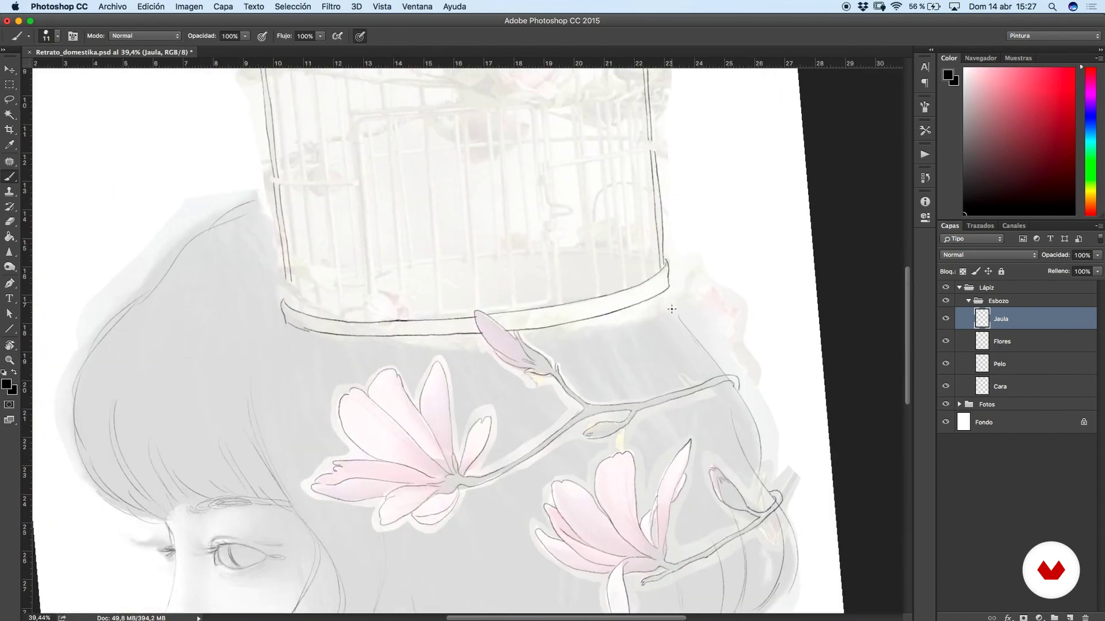
{"action": "key", "text": "r"}
{"action": "left_click_drag", "start_coordinate": [621, 190], "coordinate": [643, 224]}
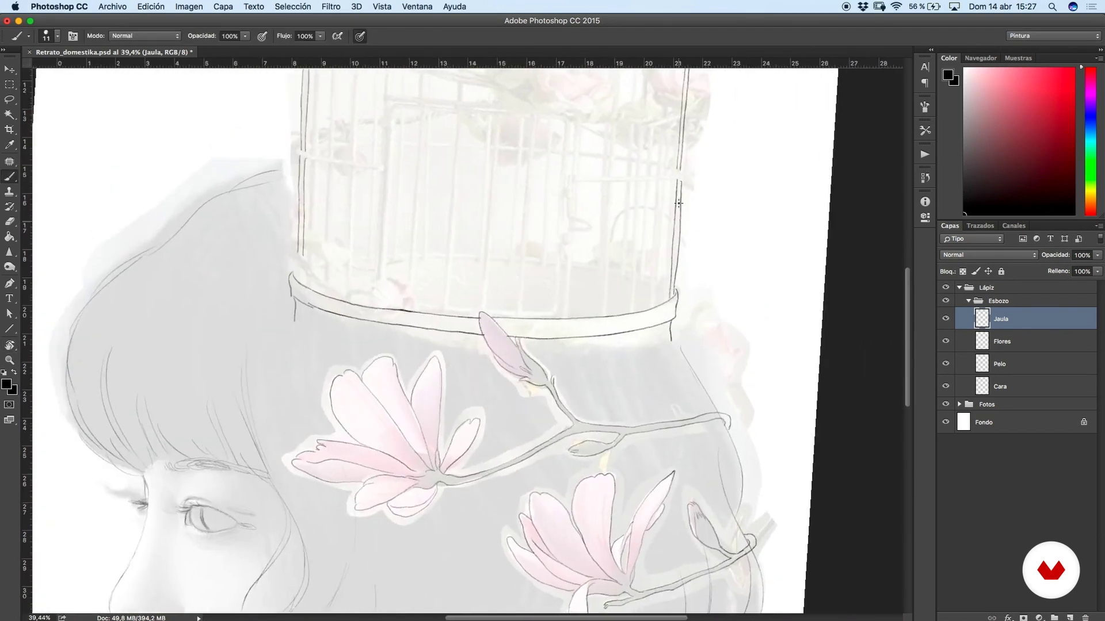
Trace the curved upper rim of the birdcage's cylindrical body as a double line, erasing and redrawing where needed.
{"action": "scroll", "coordinate": [644, 213], "scroll_direction": "down", "scroll_amount": 2}
{"action": "key", "text": "r"}
{"action": "left_click_drag", "start_coordinate": [437, 143], "coordinate": [651, 247]}
{"action": "key", "text": "b"}
{"action": "left_click_drag", "start_coordinate": [607, 133], "coordinate": [669, 432]}
{"action": "key", "text": "r"}
{"action": "left_click_drag", "start_coordinate": [717, 285], "coordinate": [656, 168]}
{"action": "key", "text": "e"}
{"action": "mouse_move", "coordinate": [586, 197]}
{"action": "left_mouse_down"}
{"action": "mouse_move", "coordinate": [667, 285]}
{"action": "mouse_move", "coordinate": [670, 255]}
{"action": "mouse_move", "coordinate": [686, 371]}
{"action": "left_mouse_up"}
{"action": "key", "text": "r"}
{"action": "key", "text": "b"}
{"action": "key", "text": "r"}
{"action": "left_click_drag", "start_coordinate": [686, 373], "coordinate": [681, 400]}
{"action": "key", "text": "b"}
{"action": "left_click_drag", "start_coordinate": [577, 112], "coordinate": [688, 405]}
Trace the left post of the cage door with a small hinge block near its upper corner.
{"action": "key", "text": "r"}
{"action": "mouse_move", "coordinate": [688, 404]}
{"action": "left_mouse_down"}
{"action": "mouse_move", "coordinate": [706, 163]}
{"action": "mouse_move", "coordinate": [698, 217]}
{"action": "mouse_move", "coordinate": [364, 238]}
{"action": "mouse_move", "coordinate": [366, 340]}
{"action": "left_mouse_up"}
{"action": "key", "text": "b"}
{"action": "key", "text": "super+z"}
{"action": "left_click_drag", "start_coordinate": [362, 257], "coordinate": [367, 367]}
{"action": "left_click_drag", "start_coordinate": [435, 360], "coordinate": [478, 345]}
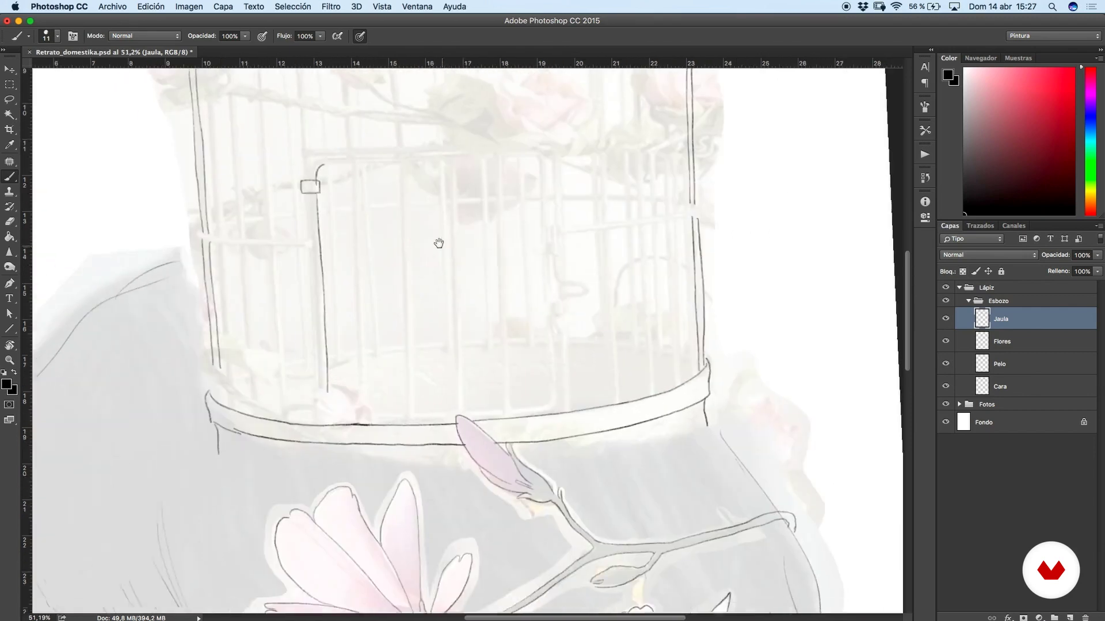
{"action": "left_click_drag", "start_coordinate": [439, 244], "coordinate": [484, 225]}
{"action": "key", "text": "super+z"}
{"action": "mouse_move", "coordinate": [364, 172]}
{"action": "left_mouse_down"}
{"action": "mouse_move", "coordinate": [377, 394]}
{"action": "mouse_move", "coordinate": [356, 193]}
{"action": "mouse_move", "coordinate": [367, 391]}
{"action": "left_mouse_up"}
{"action": "key", "text": "super+z"}
{"action": "key", "text": "super+z"}
Trace the door frame's rounded top bar and the upper part of its right post with double lines.
{"action": "scroll", "coordinate": [460, 339], "scroll_direction": "up", "scroll_amount": 3}
{"action": "key", "text": "r"}
{"action": "mouse_move", "coordinate": [369, 216]}
{"action": "left_mouse_down"}
{"action": "mouse_move", "coordinate": [530, 220]}
{"action": "mouse_move", "coordinate": [532, 198]}
{"action": "mouse_move", "coordinate": [558, 216]}
{"action": "mouse_move", "coordinate": [576, 384]}
{"action": "left_mouse_up"}
{"action": "right_click", "coordinate": [530, 220]}
{"action": "key", "text": "Escape"}
{"action": "key", "text": "r"}
{"action": "left_click_drag", "start_coordinate": [554, 205], "coordinate": [585, 389]}
{"action": "key", "text": "r"}
{"action": "mouse_move", "coordinate": [558, 351]}
{"action": "left_mouse_down"}
{"action": "mouse_move", "coordinate": [509, 259]}
{"action": "mouse_move", "coordinate": [560, 305]}
{"action": "left_mouse_up"}
{"action": "key", "text": "r"}
{"action": "mouse_move", "coordinate": [546, 229]}
{"action": "left_mouse_down"}
{"action": "mouse_move", "coordinate": [560, 303]}
{"action": "mouse_move", "coordinate": [577, 266]}
{"action": "mouse_move", "coordinate": [585, 280]}
{"action": "left_mouse_up"}
{"action": "key", "text": "r"}
Add the lower hinge block on the door's left post and draw the blocks and hooked latch on its right post.
{"action": "key", "text": "e"}
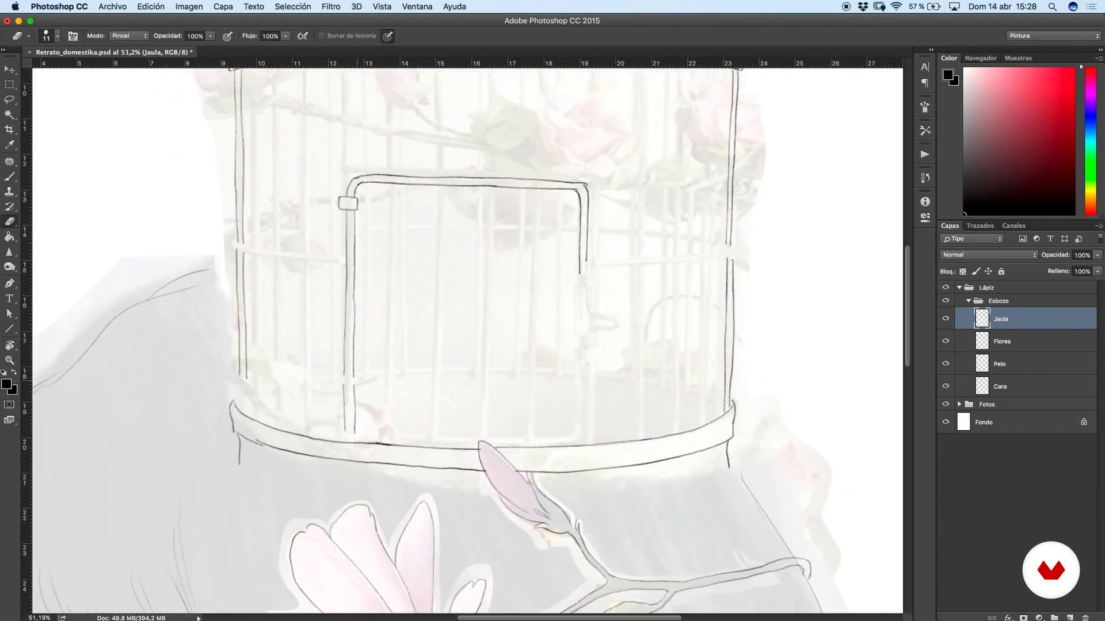
{"action": "key", "text": "b"}
{"action": "mouse_move", "coordinate": [339, 376]}
{"action": "left_mouse_down"}
{"action": "mouse_move", "coordinate": [353, 376]}
{"action": "mouse_move", "coordinate": [355, 389]}
{"action": "left_mouse_up"}
{"action": "left_click_drag", "start_coordinate": [608, 278], "coordinate": [570, 237]}
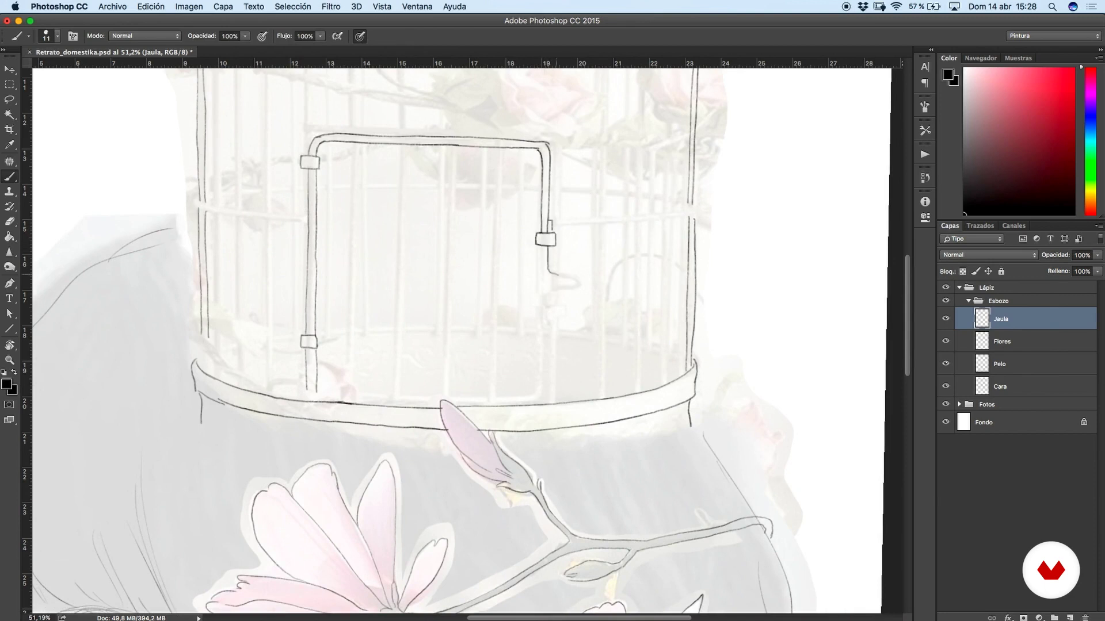
{"action": "mouse_move", "coordinate": [543, 247]}
{"action": "left_mouse_down"}
{"action": "mouse_move", "coordinate": [542, 311]}
{"action": "mouse_move", "coordinate": [558, 295]}
{"action": "mouse_move", "coordinate": [544, 234]}
{"action": "mouse_move", "coordinate": [544, 349]}
{"action": "left_mouse_up"}
{"action": "key", "text": "e"}
{"action": "key", "text": "b"}
{"action": "key", "text": "super+z"}
Erase and redraw the door's left post between its two hinge blocks.
{"action": "key", "text": "e"}
{"action": "left_click_drag", "start_coordinate": [313, 300], "coordinate": [312, 343]}
{"action": "key", "text": "b"}
{"action": "left_click_drag", "start_coordinate": [310, 298], "coordinate": [309, 350]}
{"action": "left_click_drag", "start_coordinate": [302, 326], "coordinate": [304, 350]}
{"action": "key", "text": "e"}
{"action": "left_click_drag", "start_coordinate": [312, 251], "coordinate": [312, 279]}
{"action": "key", "text": "b"}
{"action": "left_click_drag", "start_coordinate": [311, 192], "coordinate": [301, 350]}
{"action": "key", "text": "e"}
{"action": "key", "text": "b"}
Extend the outermost left bar of the cage down to meet the base rim.
{"action": "scroll", "coordinate": [467, 341], "scroll_direction": "down", "scroll_amount": 3}
{"action": "key", "text": "r"}
{"action": "mouse_move", "coordinate": [618, 289]}
{"action": "left_mouse_down"}
{"action": "mouse_move", "coordinate": [614, 402]}
{"action": "mouse_move", "coordinate": [574, 459]}
{"action": "left_mouse_up"}
{"action": "scroll", "coordinate": [519, 258], "scroll_direction": "up", "scroll_amount": 4}
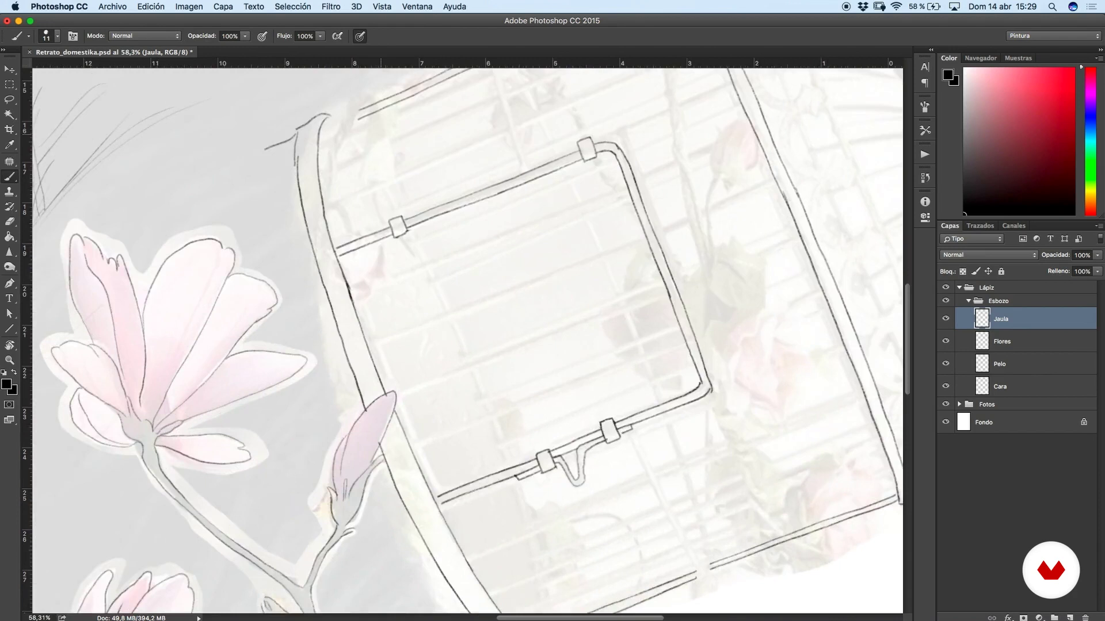
{"action": "key", "text": "r"}
{"action": "left_click_drag", "start_coordinate": [381, 134], "coordinate": [246, 367]}
{"action": "left_click_drag", "start_coordinate": [417, 222], "coordinate": [511, 124]}
{"action": "left_click_drag", "start_coordinate": [389, 409], "coordinate": [392, 423]}
{"action": "left_click_drag", "start_coordinate": [460, 288], "coordinate": [387, 340]}
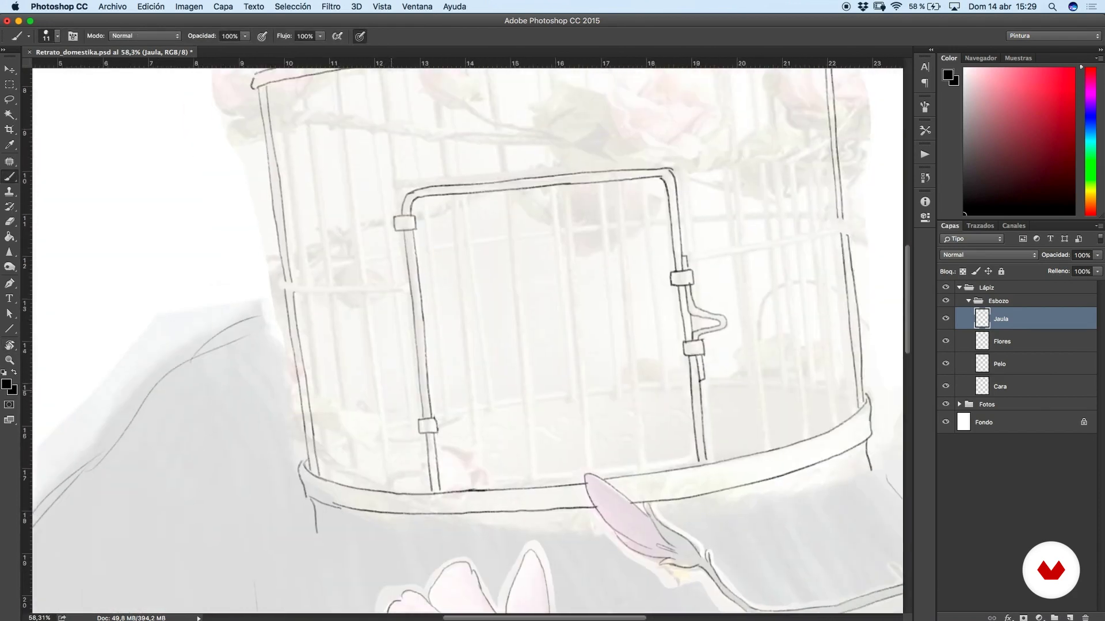
Trace the curved crossbars joining the door frame to the outermost bar on each side with double lines.
{"action": "key", "text": "r"}
{"action": "left_click_drag", "start_coordinate": [368, 242], "coordinate": [557, 233]}
{"action": "left_click_drag", "start_coordinate": [513, 153], "coordinate": [519, 279]}
{"action": "left_click_drag", "start_coordinate": [506, 153], "coordinate": [512, 279]}
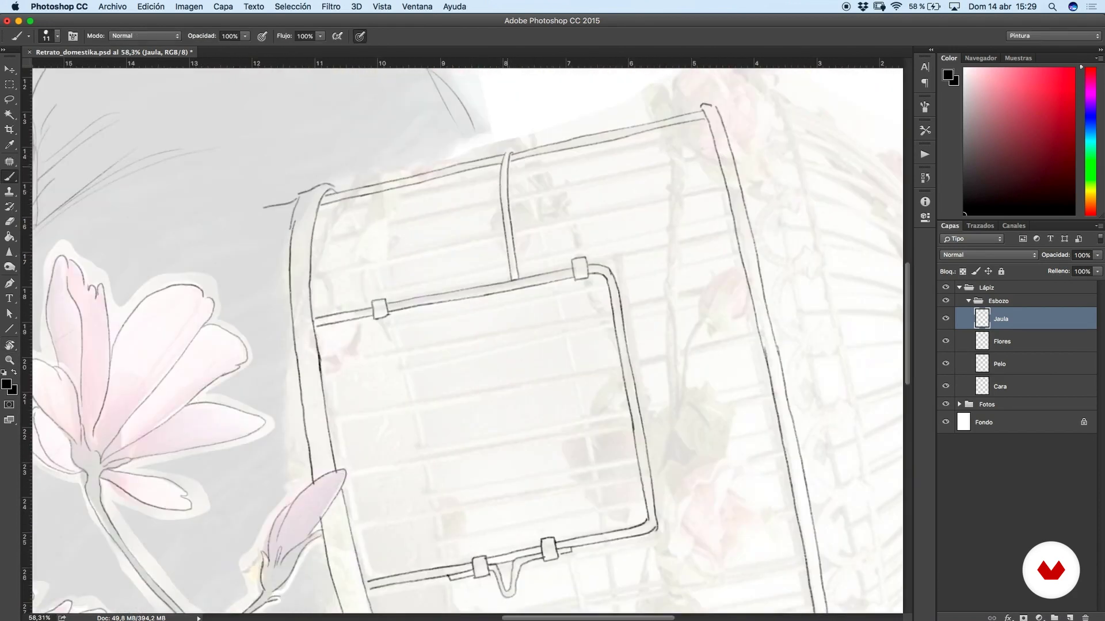
{"action": "left_click_drag", "start_coordinate": [575, 461], "coordinate": [414, 132]}
{"action": "mouse_move", "coordinate": [407, 237]}
{"action": "left_mouse_down"}
{"action": "mouse_move", "coordinate": [426, 351]}
{"action": "mouse_move", "coordinate": [446, 398]}
{"action": "mouse_move", "coordinate": [437, 373]}
{"action": "left_mouse_up"}
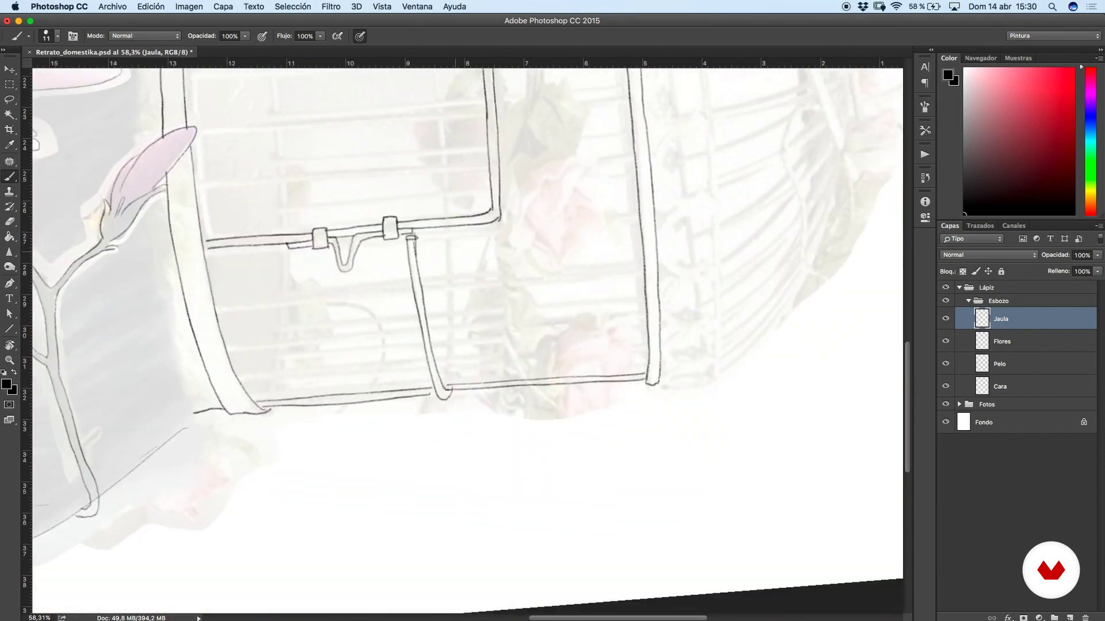
Hide the Fotos group to examine the cage line work on its own, and show the group again.
{"action": "scroll", "coordinate": [541, 222], "scroll_direction": "down", "scroll_amount": 5}
{"action": "left_click", "coordinate": [946, 404]}
{"action": "scroll", "coordinate": [583, 343], "scroll_direction": "down", "scroll_amount": 3}
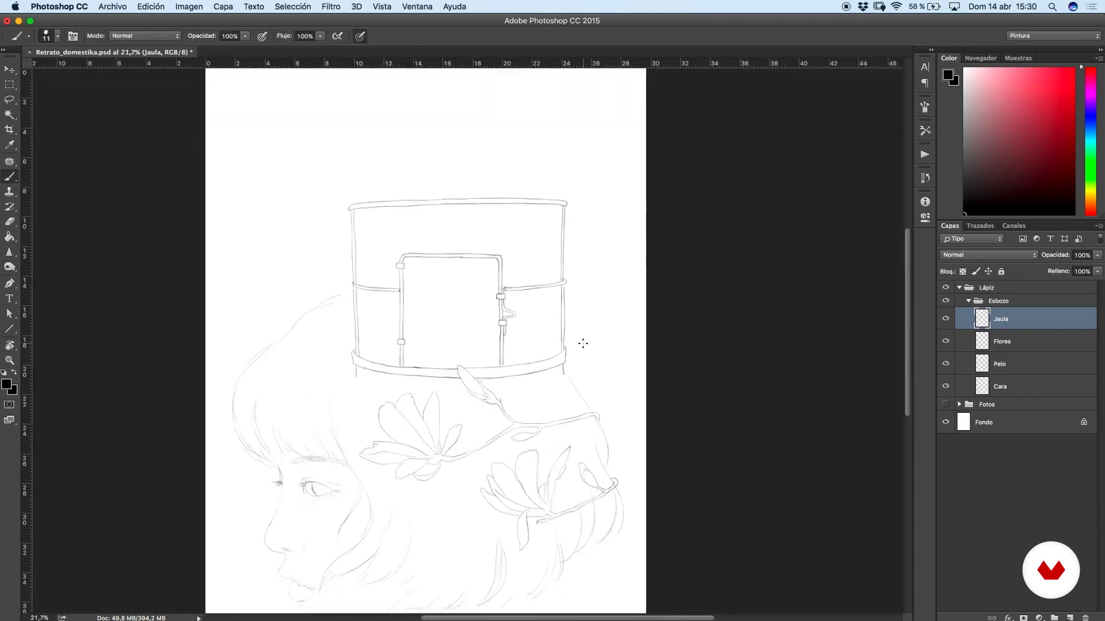
{"action": "scroll", "coordinate": [583, 344], "scroll_direction": "up", "scroll_amount": 3}
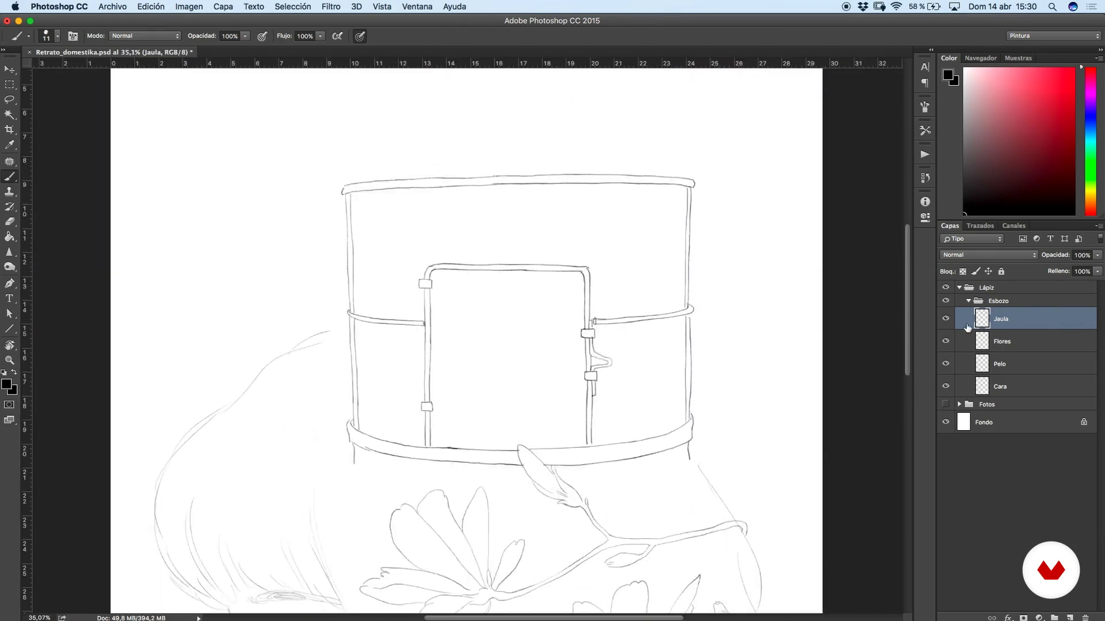
{"action": "left_click", "coordinate": [945, 404]}
Trace a vertical double-line bar from the upper rim down to the middle of the door frame's top bar.
{"action": "scroll", "coordinate": [472, 228], "scroll_direction": "up", "scroll_amount": 3}
{"action": "mouse_move", "coordinate": [493, 156]}
{"action": "left_mouse_down"}
{"action": "mouse_move", "coordinate": [499, 280]}
{"action": "mouse_move", "coordinate": [505, 264]}
{"action": "left_mouse_up"}
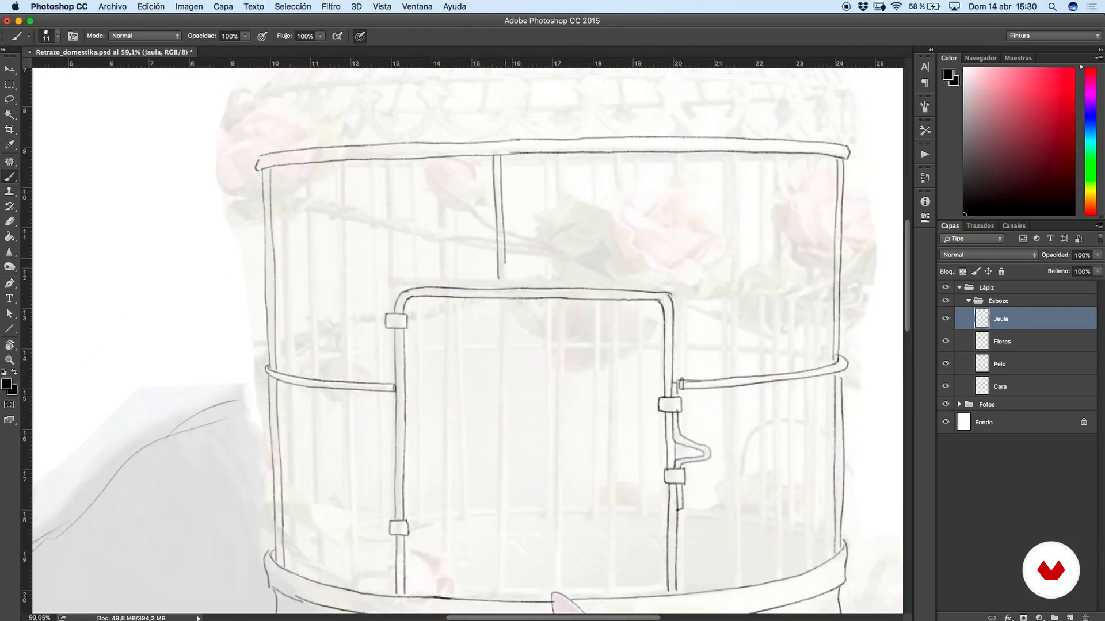
{"action": "left_click_drag", "start_coordinate": [440, 164], "coordinate": [470, 120]}
Trace two inner vertical bars between the cage's left edge and the door, ending at the base rim.
{"action": "mouse_move", "coordinate": [334, 119]}
{"action": "left_mouse_down"}
{"action": "mouse_move", "coordinate": [342, 335]}
{"action": "mouse_move", "coordinate": [338, 212]}
{"action": "mouse_move", "coordinate": [341, 334]}
{"action": "mouse_move", "coordinate": [350, 328]}
{"action": "left_mouse_up"}
{"action": "key", "text": "super+z"}
{"action": "scroll", "coordinate": [402, 345], "scroll_direction": "down", "scroll_amount": 3}
{"action": "scroll", "coordinate": [403, 346], "scroll_direction": "left", "scroll_amount": 1}
{"action": "mouse_move", "coordinate": [360, 196]}
{"action": "left_mouse_down"}
{"action": "mouse_move", "coordinate": [365, 395]}
{"action": "mouse_move", "coordinate": [370, 349]}
{"action": "left_mouse_up"}
{"action": "left_click_drag", "start_coordinate": [395, 199], "coordinate": [411, 400]}
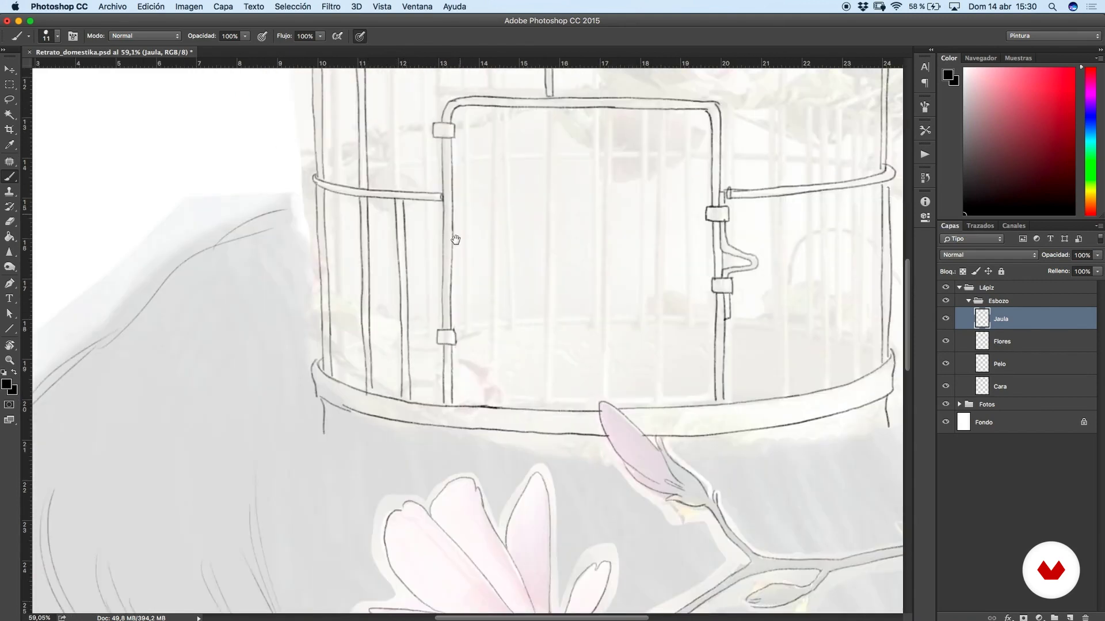
Trace the remaining double-line bars left of the door, between the curved crossbar and the cage's upper rim.
{"action": "left_click_drag", "start_coordinate": [455, 240], "coordinate": [426, 401]}
{"action": "key", "text": "r"}
{"action": "left_click_drag", "start_coordinate": [391, 247], "coordinate": [584, 421]}
{"action": "left_click_drag", "start_coordinate": [556, 303], "coordinate": [634, 510]}
{"action": "mouse_move", "coordinate": [593, 420]}
{"action": "left_mouse_down"}
{"action": "mouse_move", "coordinate": [564, 304]}
{"action": "mouse_move", "coordinate": [550, 408]}
{"action": "left_mouse_up"}
{"action": "left_click_drag", "start_coordinate": [512, 265], "coordinate": [555, 396]}
{"action": "key", "text": "r"}
{"action": "mouse_move", "coordinate": [555, 405]}
{"action": "left_mouse_down"}
{"action": "mouse_move", "coordinate": [395, 423]}
{"action": "mouse_move", "coordinate": [388, 265]}
{"action": "left_mouse_up"}
{"action": "mouse_move", "coordinate": [426, 443]}
{"action": "left_mouse_down"}
{"action": "mouse_move", "coordinate": [433, 209]}
{"action": "mouse_move", "coordinate": [448, 335]}
{"action": "left_mouse_up"}
{"action": "key", "text": "super+z"}
{"action": "left_click_drag", "start_coordinate": [435, 256], "coordinate": [466, 455]}
Trace the vertical double-line bars between the upper rim and the door's top bar, and the bar along the door's right side.
{"action": "key", "text": "r"}
{"action": "mouse_move", "coordinate": [546, 214]}
{"action": "left_mouse_down"}
{"action": "mouse_move", "coordinate": [583, 248]}
{"action": "mouse_move", "coordinate": [558, 223]}
{"action": "left_mouse_up"}
{"action": "left_click_drag", "start_coordinate": [558, 223], "coordinate": [559, 295]}
{"action": "left_click_drag", "start_coordinate": [480, 90], "coordinate": [489, 219]}
{"action": "left_click_drag", "start_coordinate": [489, 90], "coordinate": [496, 218]}
{"action": "left_click_drag", "start_coordinate": [633, 147], "coordinate": [544, 145]}
{"action": "left_click_drag", "start_coordinate": [518, 79], "coordinate": [530, 211]}
{"action": "mouse_move", "coordinate": [575, 79]}
{"action": "left_mouse_down"}
{"action": "mouse_move", "coordinate": [578, 208]}
{"action": "mouse_move", "coordinate": [589, 211]}
{"action": "left_mouse_up"}
{"action": "left_click_drag", "start_coordinate": [628, 79], "coordinate": [646, 303]}
{"action": "left_click_drag", "start_coordinate": [646, 317], "coordinate": [630, 180]}
{"action": "left_click_drag", "start_coordinate": [632, 271], "coordinate": [636, 373]}
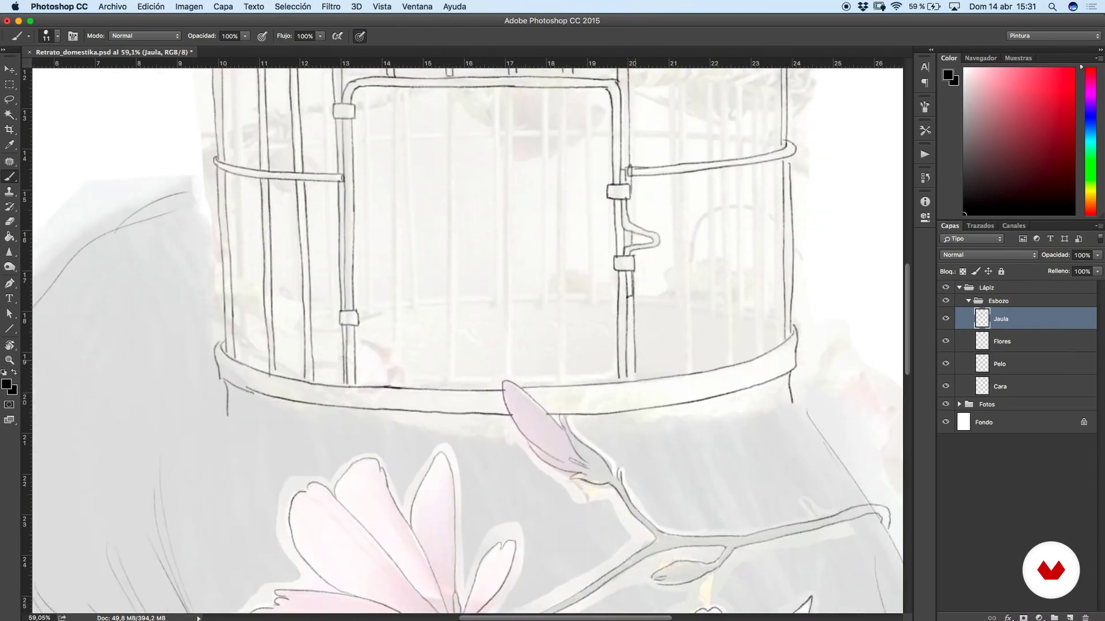
Trace three inner double-line bars between the door and the cage's right edge, from the upper rim down to the base rim.
{"action": "scroll", "coordinate": [645, 287], "scroll_direction": "up", "scroll_amount": 5}
{"action": "left_click_drag", "start_coordinate": [640, 106], "coordinate": [655, 545]}
{"action": "left_click_drag", "start_coordinate": [653, 339], "coordinate": [661, 526]}
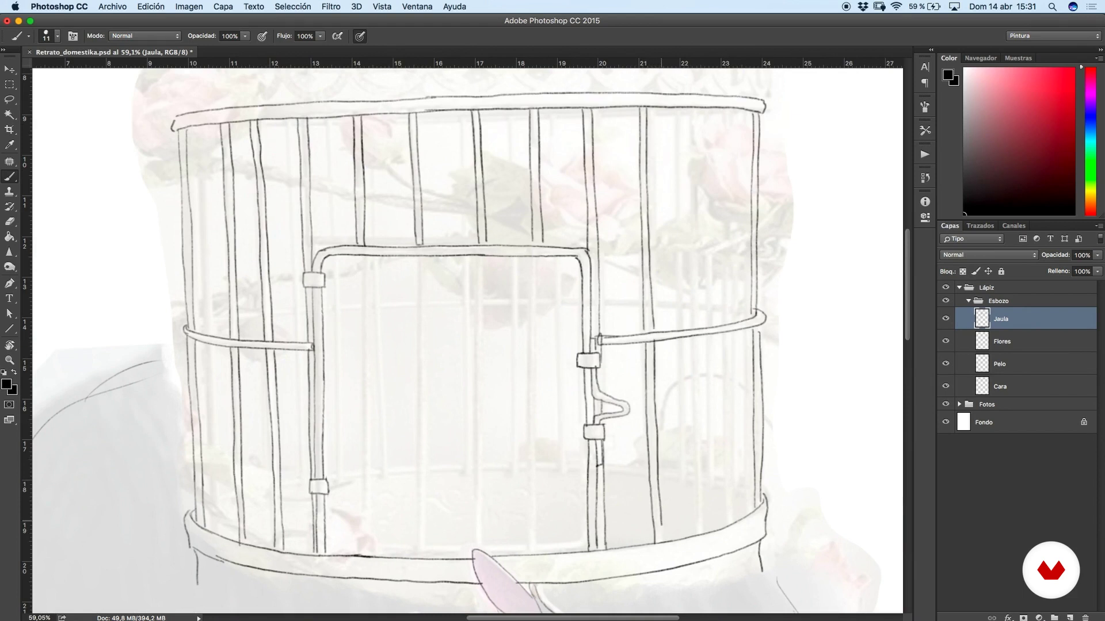
{"action": "left_click_drag", "start_coordinate": [691, 358], "coordinate": [699, 535]}
{"action": "left_click_drag", "start_coordinate": [698, 335], "coordinate": [708, 535]}
{"action": "left_click_drag", "start_coordinate": [689, 107], "coordinate": [699, 328]}
{"action": "left_click_drag", "start_coordinate": [722, 107], "coordinate": [732, 325]}
{"action": "scroll", "coordinate": [466, 340], "scroll_direction": "down", "scroll_amount": 5}
{"action": "left_click_drag", "start_coordinate": [706, 200], "coordinate": [709, 393]}
{"action": "key", "text": "super+z"}
{"action": "left_click_drag", "start_coordinate": [713, 199], "coordinate": [715, 392]}
Hide the Fotos group to check the cage bars without the photo, and show the group again.
{"action": "scroll", "coordinate": [703, 297], "scroll_direction": "down", "scroll_amount": 5}
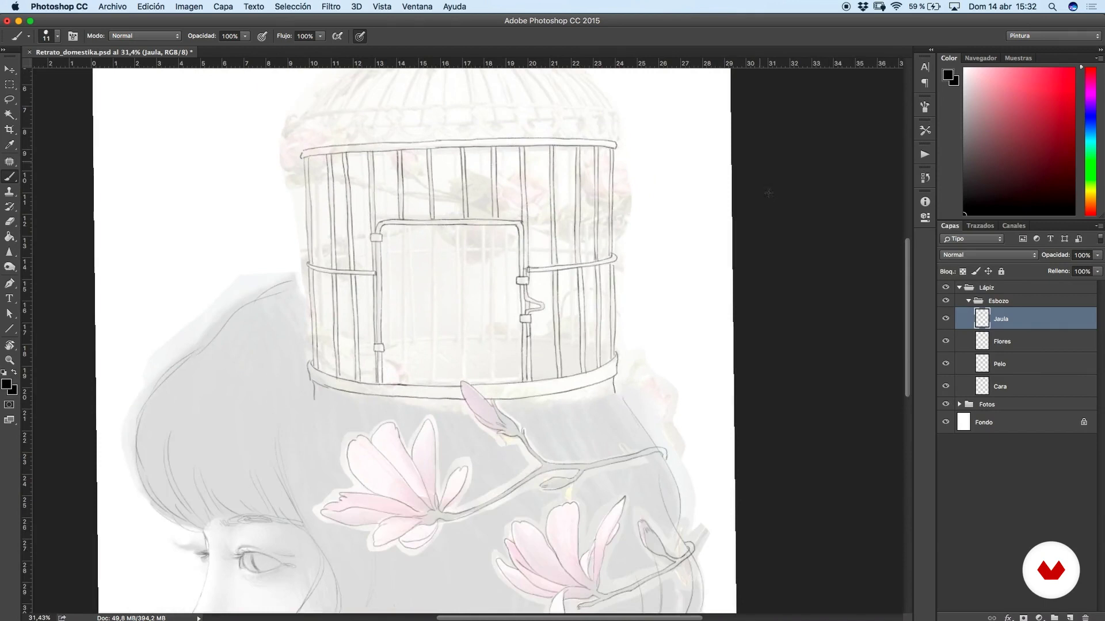
{"action": "left_click", "coordinate": [945, 405]}
{"action": "scroll", "coordinate": [680, 304], "scroll_direction": "down", "scroll_amount": 5}
{"action": "scroll", "coordinate": [683, 308], "scroll_direction": "up", "scroll_amount": 5}
{"action": "left_click", "coordinate": [946, 404]}
Trace the vertical double-line bars across the door opening, from the door's top bar down to the base rim.
{"action": "scroll", "coordinate": [673, 313], "scroll_direction": "up", "scroll_amount": 2}
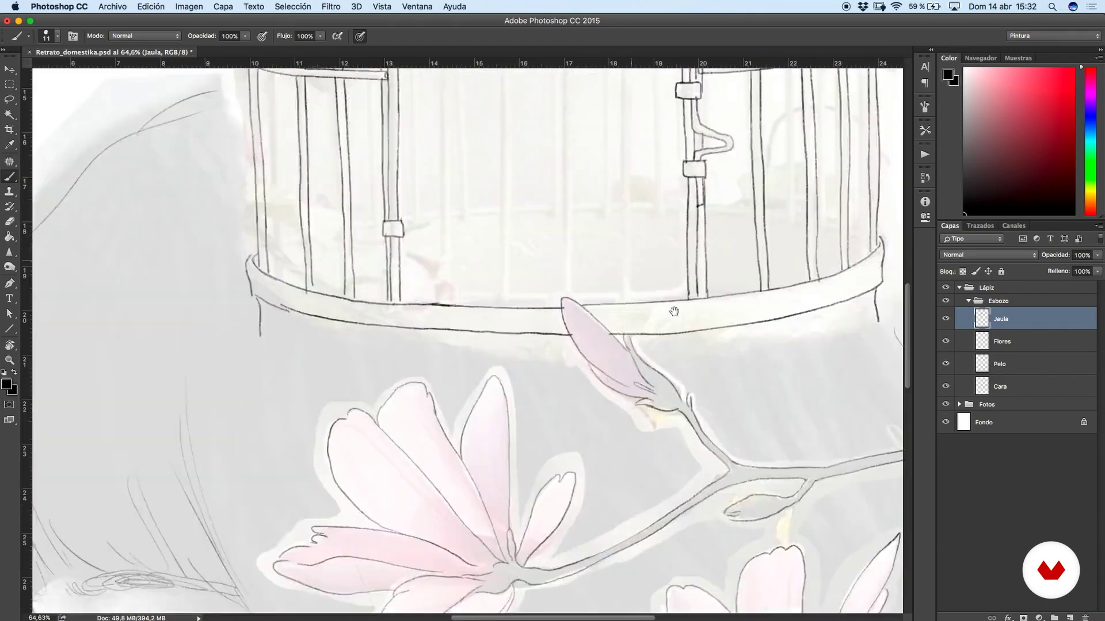
{"action": "scroll", "coordinate": [674, 313], "scroll_direction": "up", "scroll_amount": 3}
{"action": "scroll", "coordinate": [673, 313], "scroll_direction": "left", "scroll_amount": 3}
{"action": "left_click_drag", "start_coordinate": [687, 119], "coordinate": [706, 447]}
{"action": "left_click_drag", "start_coordinate": [621, 123], "coordinate": [639, 451]}
{"action": "mouse_move", "coordinate": [565, 119]}
{"action": "left_mouse_down"}
{"action": "mouse_move", "coordinate": [581, 448]}
{"action": "mouse_move", "coordinate": [564, 242]}
{"action": "mouse_move", "coordinate": [568, 451]}
{"action": "mouse_move", "coordinate": [578, 449]}
{"action": "left_mouse_up"}
{"action": "key", "text": "super+z"}
{"action": "left_click_drag", "start_coordinate": [746, 124], "coordinate": [753, 447]}
{"action": "left_click_drag", "start_coordinate": [758, 121], "coordinate": [763, 437]}
Trace the first two three-lobed crests above the left part of the upper rim, joined by a scalloped curve.
{"action": "scroll", "coordinate": [713, 288], "scroll_direction": "down", "scroll_amount": 9}
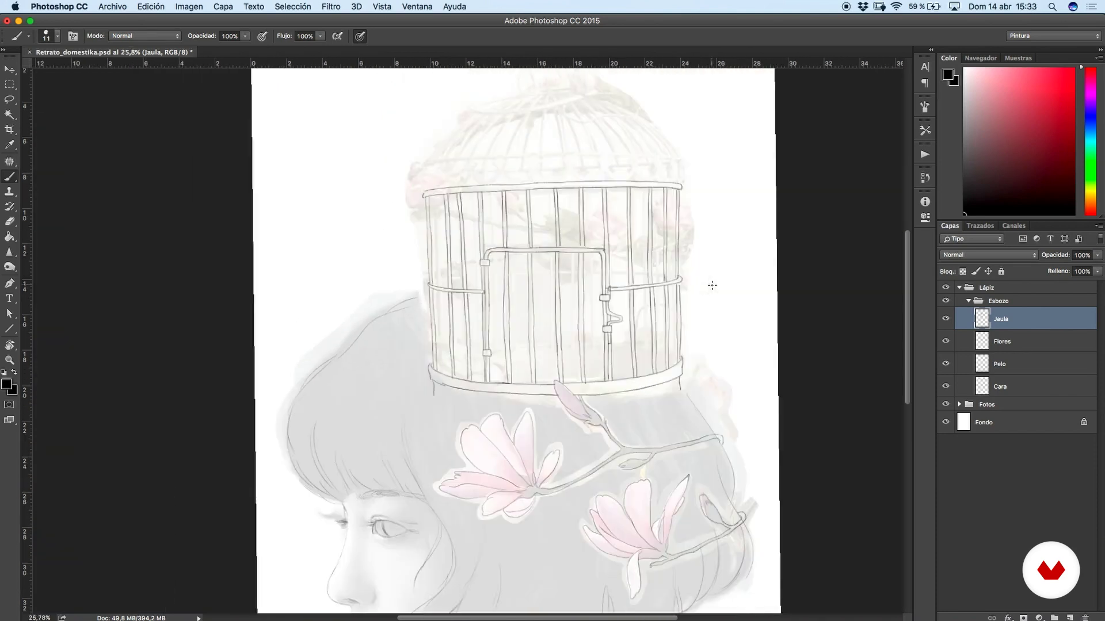
{"action": "scroll", "coordinate": [559, 262], "scroll_direction": "up", "scroll_amount": 8}
{"action": "key", "text": "r"}
{"action": "left_click_drag", "start_coordinate": [671, 189], "coordinate": [676, 193]}
{"action": "key", "text": "b"}
{"action": "scroll", "coordinate": [674, 196], "scroll_direction": "down", "scroll_amount": 5}
{"action": "scroll", "coordinate": [667, 218], "scroll_direction": "up", "scroll_amount": 4}
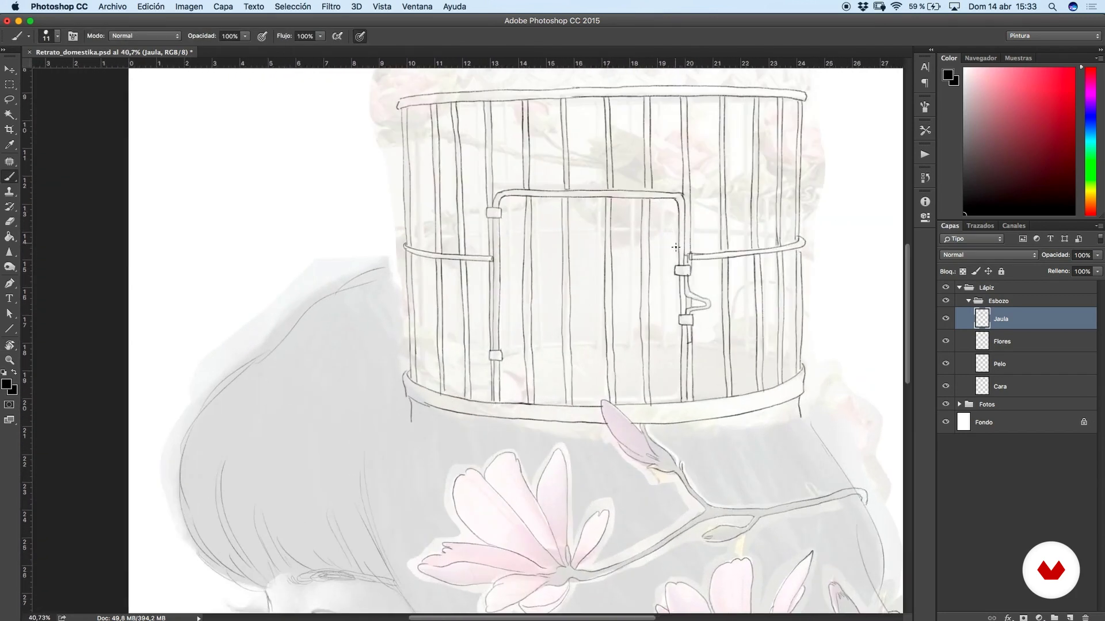
{"action": "scroll", "coordinate": [675, 247], "scroll_direction": "up", "scroll_amount": 2}
{"action": "scroll", "coordinate": [722, 205], "scroll_direction": "up", "scroll_amount": 5}
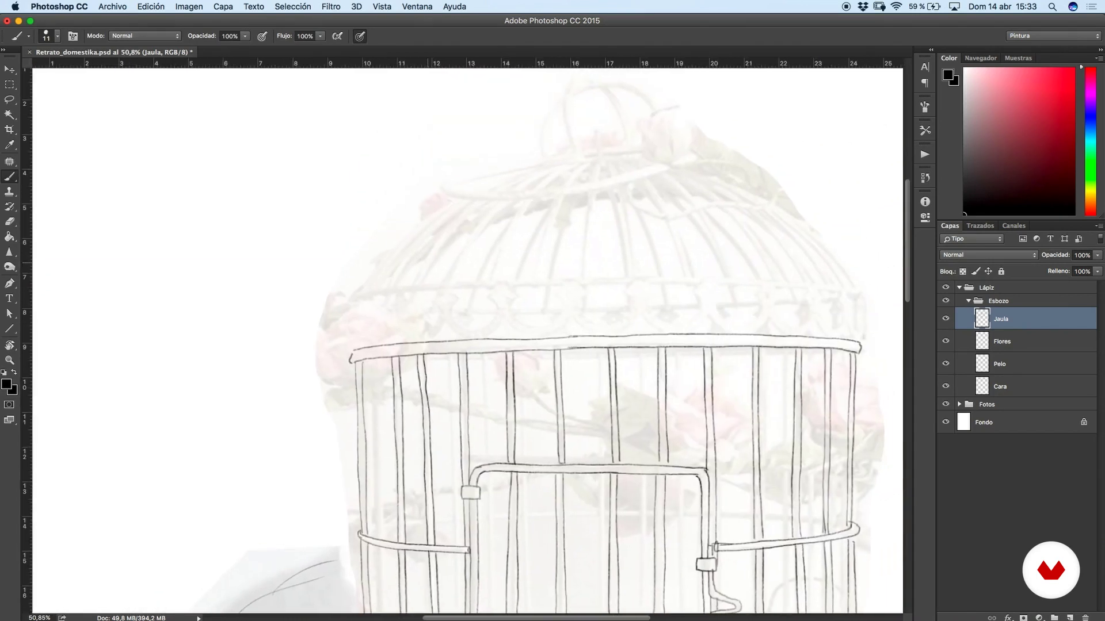
{"action": "left_click_drag", "start_coordinate": [555, 255], "coordinate": [542, 207]}
{"action": "key", "text": "r"}
{"action": "left_click_drag", "start_coordinate": [657, 236], "coordinate": [655, 213]}
{"action": "key", "text": "b"}
{"action": "scroll", "coordinate": [503, 222], "scroll_direction": "up", "scroll_amount": 3}
{"action": "left_click_drag", "start_coordinate": [485, 175], "coordinate": [505, 164]}
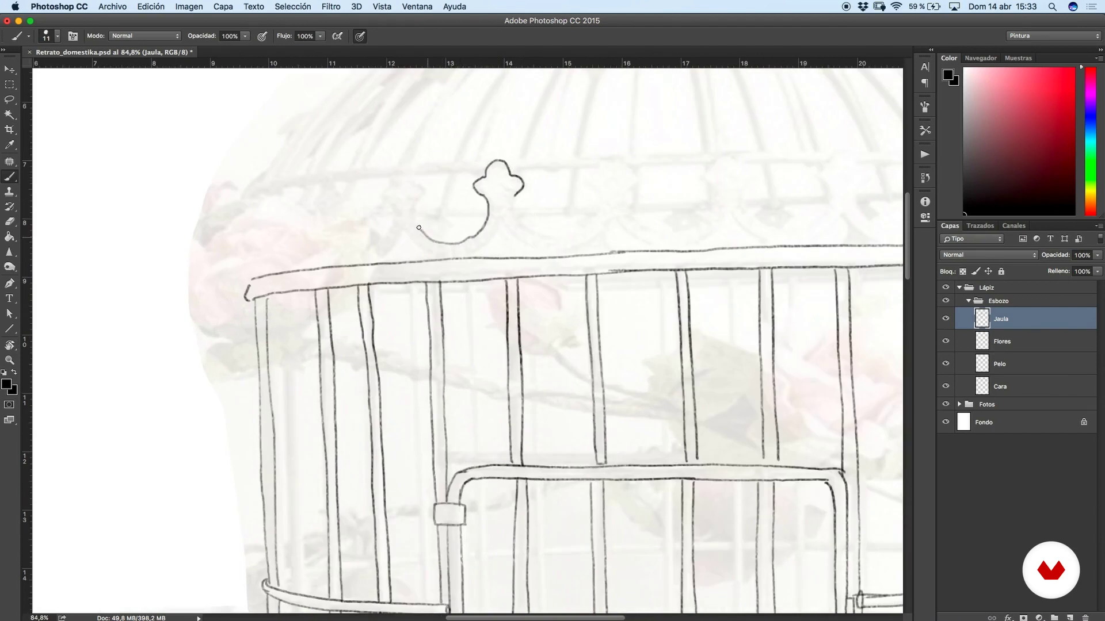
{"action": "left_click_drag", "start_coordinate": [381, 196], "coordinate": [384, 237]}
{"action": "left_click_drag", "start_coordinate": [511, 204], "coordinate": [546, 240]}
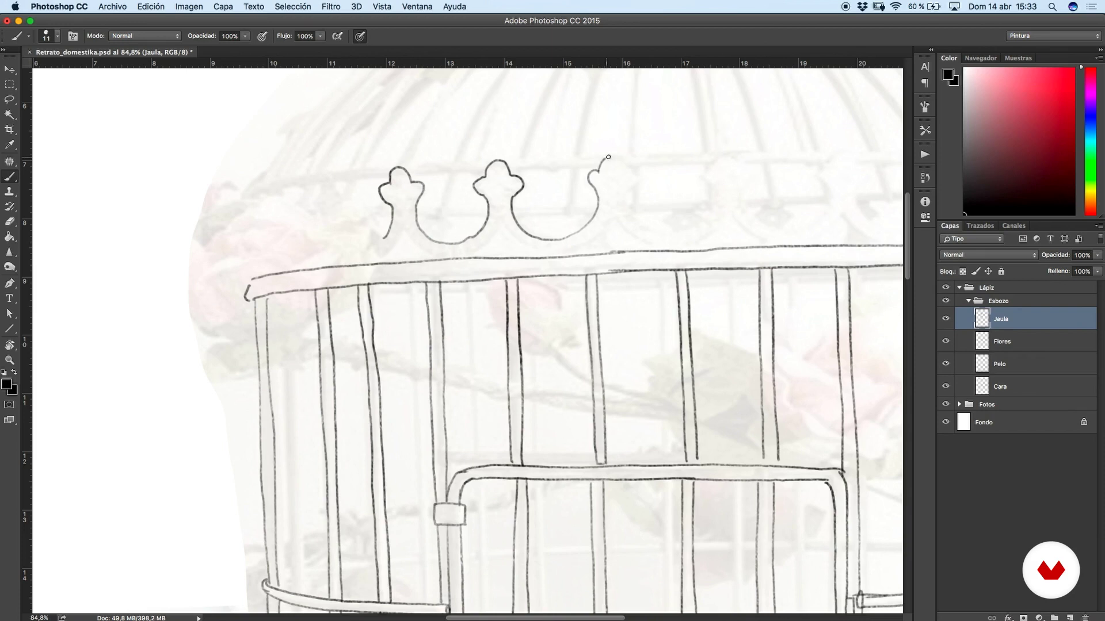
Continue the scalloped crest outline rightward above the upper rim up to the sixth three-lobed crest.
{"action": "left_click_drag", "start_coordinate": [632, 186], "coordinate": [653, 220]}
{"action": "key", "text": "ctrl+z"}
{"action": "left_click_drag", "start_coordinate": [632, 211], "coordinate": [687, 232]}
{"action": "mouse_move", "coordinate": [711, 195]}
{"action": "left_mouse_down"}
{"action": "mouse_move", "coordinate": [711, 164]}
{"action": "mouse_move", "coordinate": [752, 224]}
{"action": "mouse_move", "coordinate": [816, 222]}
{"action": "left_mouse_up"}
{"action": "mouse_move", "coordinate": [825, 182]}
{"action": "left_mouse_down"}
{"action": "mouse_move", "coordinate": [827, 163]}
{"action": "mouse_move", "coordinate": [658, 246]}
{"action": "mouse_move", "coordinate": [672, 299]}
{"action": "left_mouse_up"}
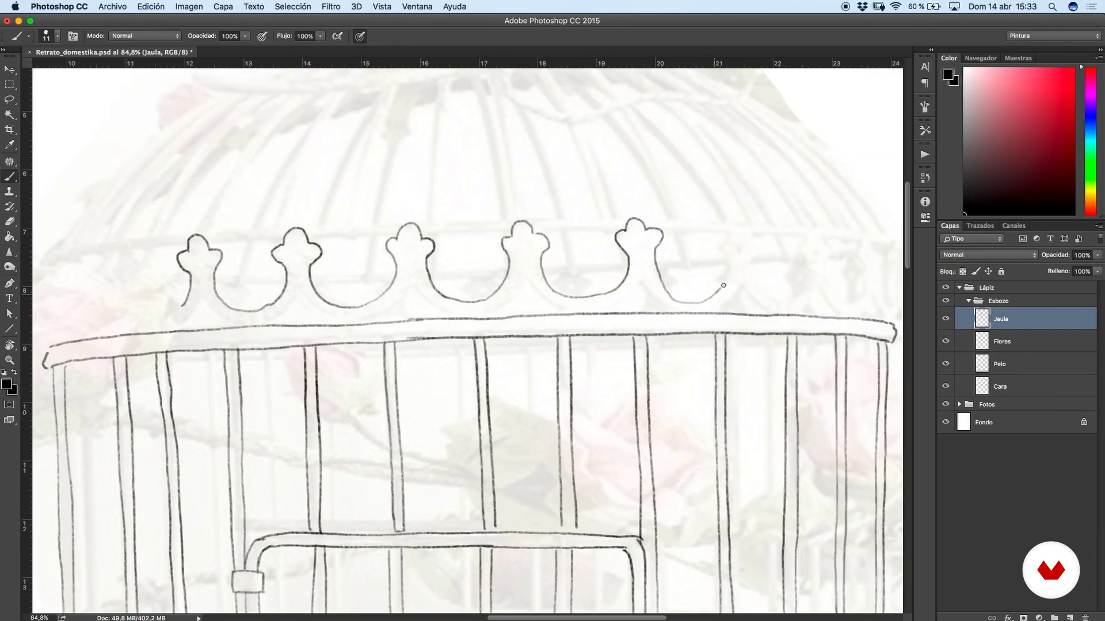
{"action": "left_click_drag", "start_coordinate": [750, 237], "coordinate": [755, 254]}
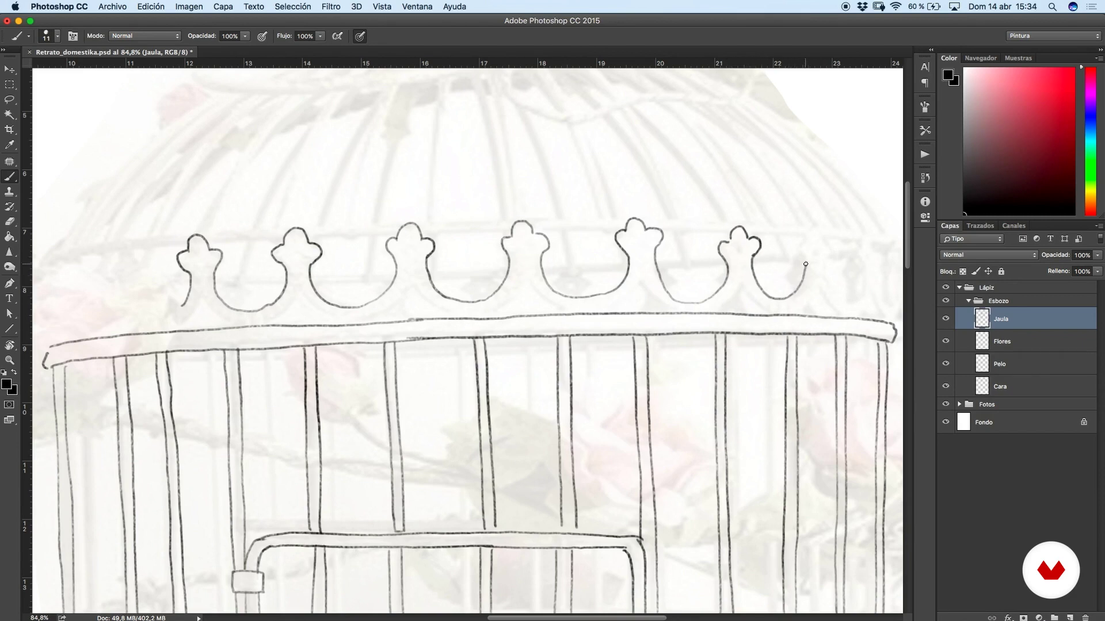
Trace the narrowing crests that end the scalloped trim at the cage's left and right edges.
{"action": "mouse_move", "coordinate": [838, 274]}
{"action": "left_mouse_down"}
{"action": "mouse_move", "coordinate": [746, 257]}
{"action": "mouse_move", "coordinate": [783, 228]}
{"action": "mouse_move", "coordinate": [797, 268]}
{"action": "mouse_move", "coordinate": [799, 218]}
{"action": "mouse_move", "coordinate": [811, 274]}
{"action": "left_mouse_up"}
{"action": "left_click_drag", "start_coordinate": [819, 274], "coordinate": [1100, 267]}
{"action": "mouse_move", "coordinate": [376, 283]}
{"action": "left_mouse_down"}
{"action": "mouse_move", "coordinate": [308, 226]}
{"action": "mouse_move", "coordinate": [334, 275]}
{"action": "mouse_move", "coordinate": [314, 227]}
{"action": "mouse_move", "coordinate": [302, 291]}
{"action": "mouse_move", "coordinate": [274, 248]}
{"action": "mouse_move", "coordinate": [248, 305]}
{"action": "mouse_move", "coordinate": [240, 242]}
{"action": "mouse_move", "coordinate": [239, 319]}
{"action": "left_mouse_up"}
{"action": "key", "text": "super+z"}
{"action": "scroll", "coordinate": [771, 268], "scroll_direction": "right", "scroll_amount": 10}
{"action": "mouse_move", "coordinate": [772, 268]}
{"action": "left_mouse_down"}
{"action": "mouse_move", "coordinate": [776, 257]}
{"action": "mouse_move", "coordinate": [772, 329]}
{"action": "left_mouse_up"}
{"action": "scroll", "coordinate": [773, 329], "scroll_direction": "left", "scroll_amount": 10}
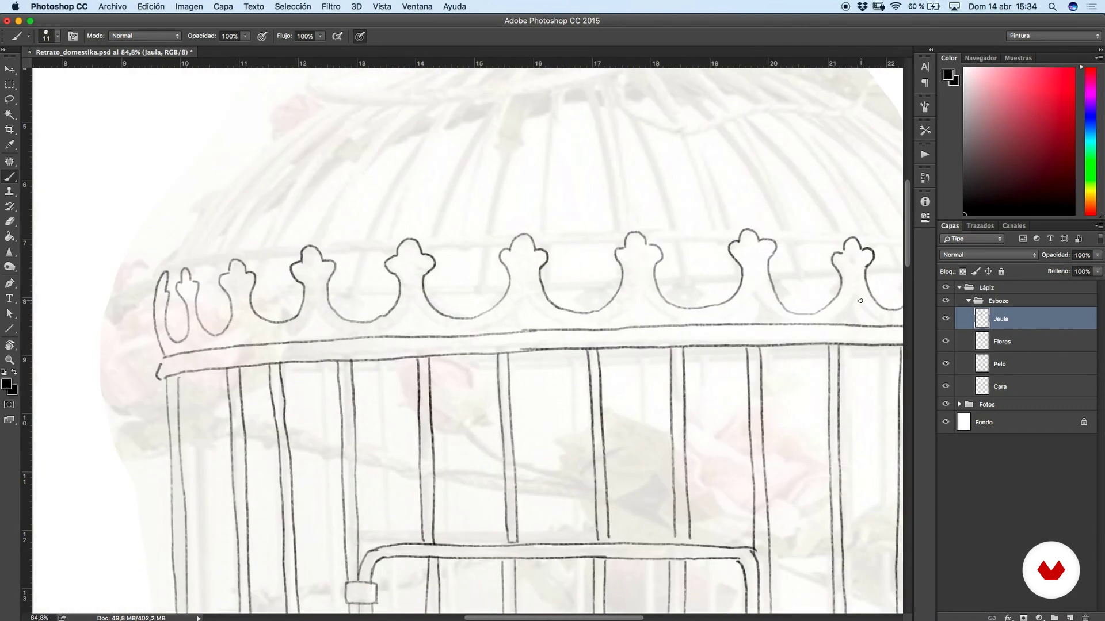
Trace the lower arcs beneath the scallops, meeting in points under each crest along the upper rim.
{"action": "left_click_drag", "start_coordinate": [380, 336], "coordinate": [404, 332]}
{"action": "mouse_move", "coordinate": [507, 305]}
{"action": "left_mouse_down"}
{"action": "mouse_move", "coordinate": [550, 319]}
{"action": "mouse_move", "coordinate": [597, 298]}
{"action": "mouse_move", "coordinate": [665, 316]}
{"action": "left_mouse_up"}
{"action": "key", "text": "super+z"}
{"action": "mouse_move", "coordinate": [548, 319]}
{"action": "left_mouse_down"}
{"action": "mouse_move", "coordinate": [640, 288]}
{"action": "mouse_move", "coordinate": [620, 302]}
{"action": "mouse_move", "coordinate": [698, 308]}
{"action": "mouse_move", "coordinate": [721, 282]}
{"action": "left_mouse_up"}
{"action": "mouse_move", "coordinate": [722, 283]}
{"action": "left_mouse_down"}
{"action": "mouse_move", "coordinate": [766, 314]}
{"action": "mouse_move", "coordinate": [837, 275]}
{"action": "left_mouse_up"}
{"action": "left_click_drag", "start_coordinate": [837, 275], "coordinate": [506, 295]}
{"action": "left_click_drag", "start_coordinate": [506, 295], "coordinate": [551, 328]}
{"action": "left_click_drag", "start_coordinate": [579, 327], "coordinate": [625, 300]}
{"action": "left_click_drag", "start_coordinate": [645, 309], "coordinate": [716, 307]}
{"action": "key", "text": "alt+super+z"}
{"action": "key", "text": "alt+super+z"}
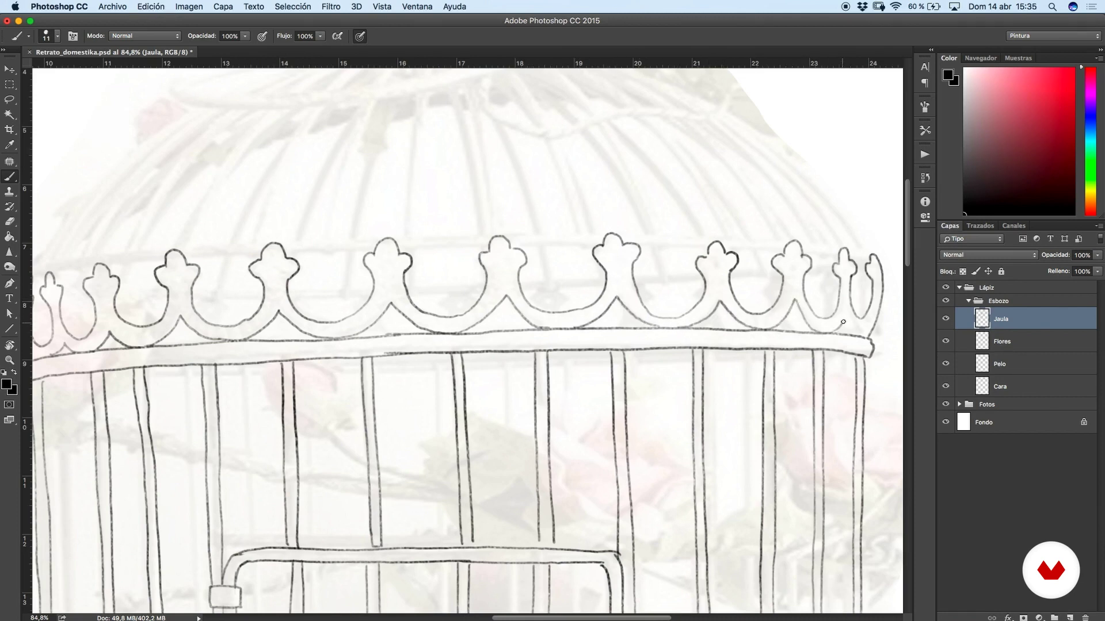
Trace the band's upper edge line along the crest tips, starting from the cage's left side.
{"action": "scroll", "coordinate": [858, 315], "scroll_direction": "down", "scroll_amount": 5}
{"action": "key", "text": "r"}
{"action": "mouse_move", "coordinate": [719, 259]}
{"action": "left_mouse_down"}
{"action": "mouse_move", "coordinate": [631, 549]}
{"action": "mouse_move", "coordinate": [557, 589]}
{"action": "left_mouse_up"}
{"action": "scroll", "coordinate": [467, 340], "scroll_direction": "up", "scroll_amount": 5}
{"action": "mouse_move", "coordinate": [465, 164]}
{"action": "left_mouse_down"}
{"action": "mouse_move", "coordinate": [460, 148]}
{"action": "mouse_move", "coordinate": [482, 192]}
{"action": "mouse_move", "coordinate": [462, 162]}
{"action": "left_mouse_up"}
{"action": "key", "text": "e"}
{"action": "key", "text": "b"}
{"action": "left_click_drag", "start_coordinate": [476, 221], "coordinate": [483, 270]}
{"action": "mouse_move", "coordinate": [486, 210]}
{"action": "left_mouse_down"}
{"action": "mouse_move", "coordinate": [494, 288]}
{"action": "mouse_move", "coordinate": [495, 190]}
{"action": "left_mouse_up"}
{"action": "mouse_move", "coordinate": [477, 210]}
{"action": "left_mouse_down"}
{"action": "mouse_move", "coordinate": [482, 281]}
{"action": "mouse_move", "coordinate": [483, 177]}
{"action": "left_mouse_up"}
{"action": "left_click_drag", "start_coordinate": [482, 216], "coordinate": [484, 287]}
{"action": "mouse_move", "coordinate": [493, 357]}
{"action": "left_mouse_down"}
{"action": "mouse_move", "coordinate": [488, 240]}
{"action": "mouse_move", "coordinate": [486, 288]}
{"action": "left_mouse_up"}
{"action": "left_click_drag", "start_coordinate": [489, 311], "coordinate": [490, 394]}
Finish the crest band's upper edge as a double line around to the cage's right end.
{"action": "mouse_move", "coordinate": [492, 427]}
{"action": "left_mouse_down"}
{"action": "mouse_move", "coordinate": [482, 256]}
{"action": "mouse_move", "coordinate": [478, 376]}
{"action": "left_mouse_up"}
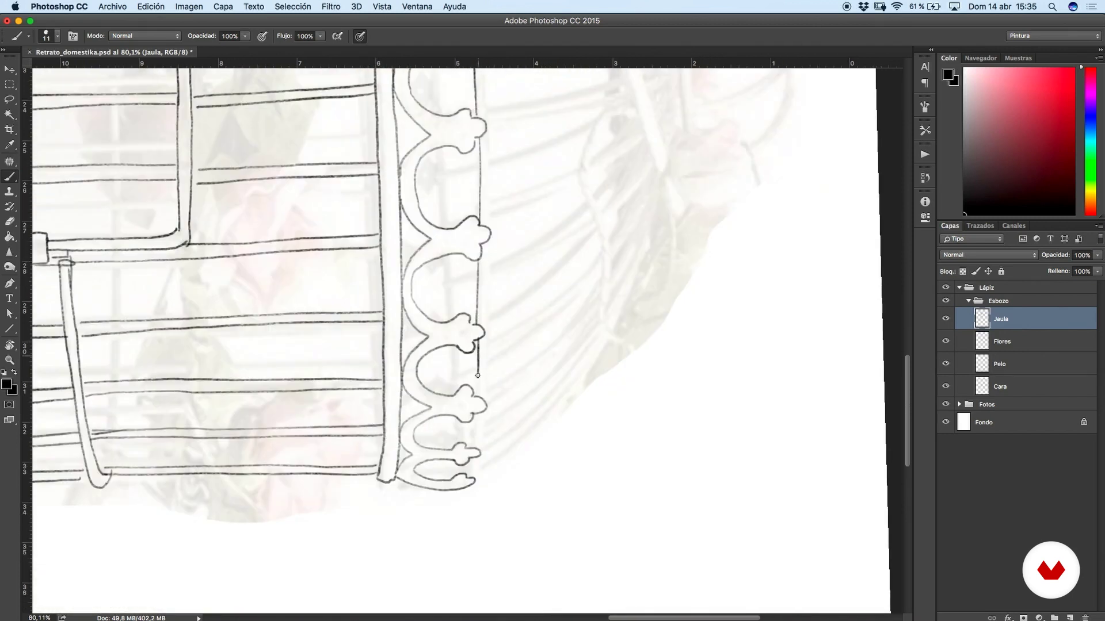
{"action": "left_click_drag", "start_coordinate": [481, 445], "coordinate": [489, 271]}
{"action": "left_click_drag", "start_coordinate": [492, 192], "coordinate": [517, 532]}
{"action": "left_click_drag", "start_coordinate": [492, 156], "coordinate": [505, 397]}
{"action": "left_click_drag", "start_coordinate": [526, 360], "coordinate": [509, 224]}
{"action": "mouse_move", "coordinate": [487, 250]}
{"action": "left_mouse_down"}
{"action": "mouse_move", "coordinate": [496, 450]}
{"action": "mouse_move", "coordinate": [720, 331]}
{"action": "left_mouse_up"}
Hide the Fotos group to examine the whole pencil sketch with its crest band, and show the group again.
{"action": "key", "text": "super+minus"}
{"action": "key", "text": "super+minus"}
{"action": "key", "text": "super+minus"}
{"action": "left_click", "coordinate": [945, 404]}
{"action": "scroll", "coordinate": [616, 317], "scroll_direction": "down", "scroll_amount": 1}
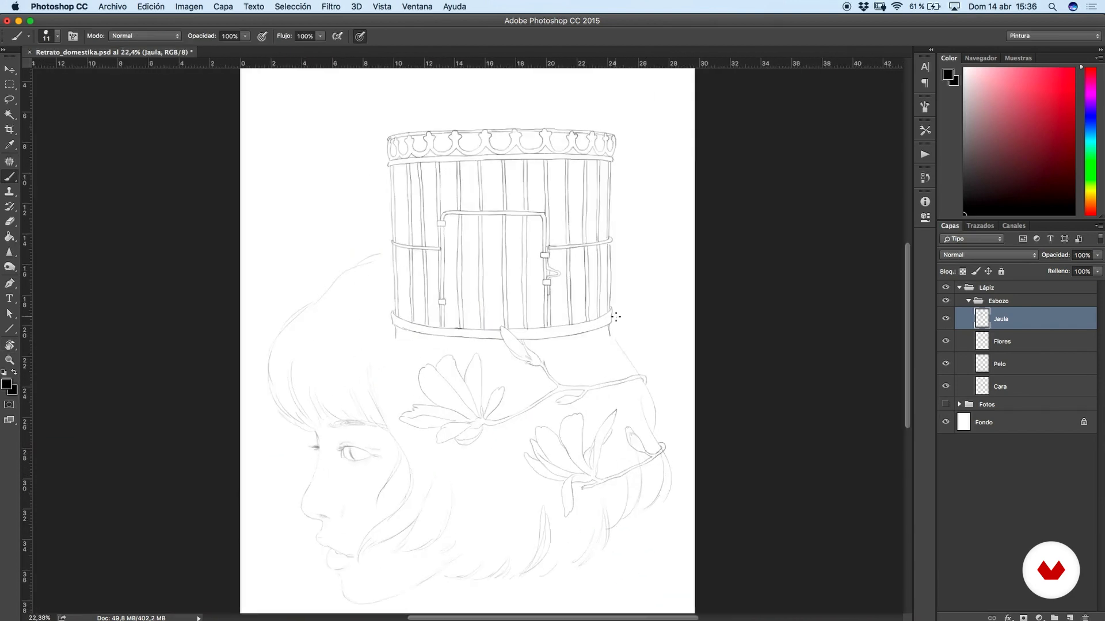
{"action": "scroll", "coordinate": [499, 241], "scroll_direction": "up", "scroll_amount": 2}
{"action": "left_click_drag", "start_coordinate": [494, 228], "coordinate": [481, 476]}
{"action": "left_click", "coordinate": [945, 404]}
Trace the curved upper line of the small collar at the top of the cage's dome.
{"action": "scroll", "coordinate": [650, 115], "scroll_direction": "up", "scroll_amount": 1}
{"action": "left_click_drag", "start_coordinate": [651, 80], "coordinate": [389, 246]}
{"action": "left_click_drag", "start_coordinate": [523, 242], "coordinate": [526, 251]}
{"action": "mouse_move", "coordinate": [526, 251]}
{"action": "left_mouse_down"}
{"action": "mouse_move", "coordinate": [417, 247]}
{"action": "mouse_move", "coordinate": [359, 314]}
{"action": "mouse_move", "coordinate": [405, 269]}
{"action": "left_mouse_up"}
{"action": "key", "text": "r"}
{"action": "left_click_drag", "start_coordinate": [467, 172], "coordinate": [438, 175]}
{"action": "key", "text": "super+z"}
{"action": "mouse_move", "coordinate": [402, 258]}
{"action": "left_mouse_down"}
{"action": "mouse_move", "coordinate": [362, 329]}
{"action": "mouse_move", "coordinate": [386, 285]}
{"action": "mouse_move", "coordinate": [355, 373]}
{"action": "left_mouse_up"}
{"action": "key", "text": "super+z"}
{"action": "key", "text": "super+z"}
{"action": "key", "text": "r"}
{"action": "mouse_move", "coordinate": [423, 490]}
{"action": "left_mouse_down"}
{"action": "mouse_move", "coordinate": [749, 303]}
{"action": "mouse_move", "coordinate": [340, 352]}
{"action": "left_mouse_up"}
Complete the dome collar as a double-line curved strip with closed ends.
{"action": "key", "text": "e"}
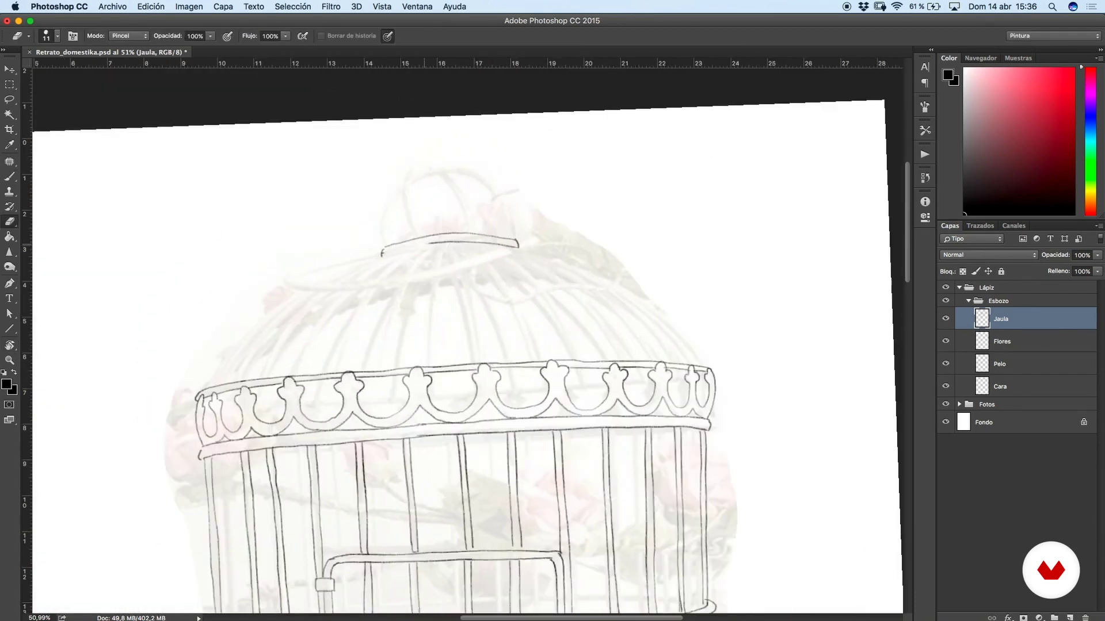
{"action": "key", "text": "r"}
{"action": "left_click_drag", "start_coordinate": [425, 245], "coordinate": [376, 394]}
{"action": "key", "text": "b"}
{"action": "key", "text": "r"}
{"action": "left_click_drag", "start_coordinate": [404, 318], "coordinate": [375, 237]}
{"action": "key", "text": "r"}
{"action": "left_click_drag", "start_coordinate": [476, 215], "coordinate": [637, 296]}
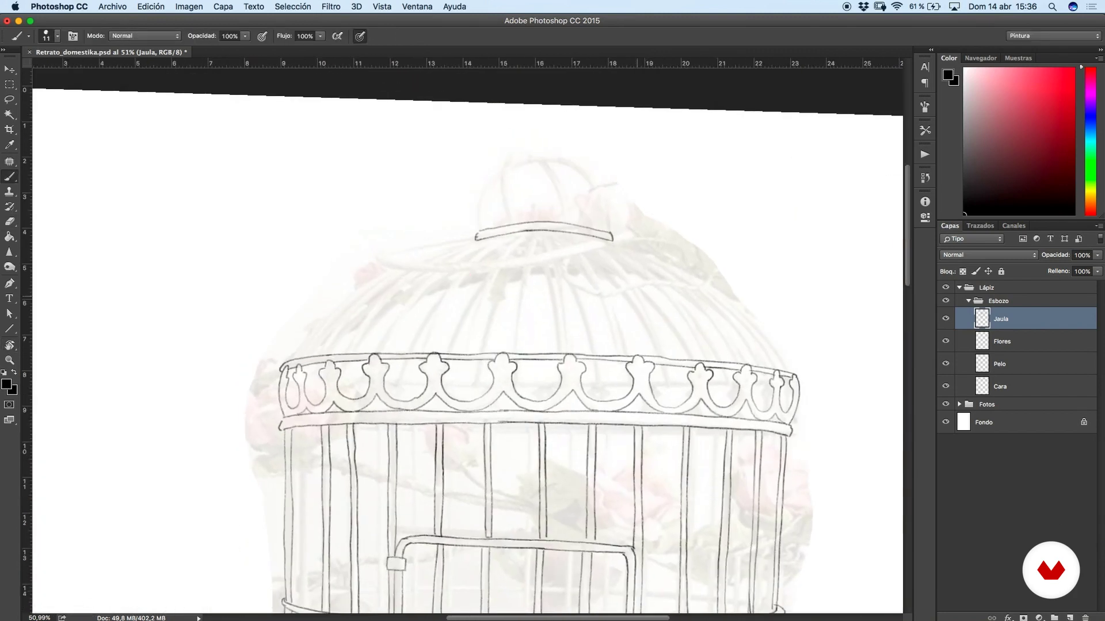
Trace the curved double-line ribs on the dome's left half, from the top collar down to the crest band.
{"action": "left_click_drag", "start_coordinate": [509, 269], "coordinate": [489, 350]}
{"action": "left_click_drag", "start_coordinate": [489, 249], "coordinate": [442, 349]}
{"action": "left_click_drag", "start_coordinate": [461, 311], "coordinate": [532, 232]}
{"action": "left_click_drag", "start_coordinate": [404, 317], "coordinate": [488, 233]}
{"action": "key", "text": "super+z"}
{"action": "left_click_drag", "start_coordinate": [393, 351], "coordinate": [486, 239]}
{"action": "left_click_drag", "start_coordinate": [428, 296], "coordinate": [502, 236]}
{"action": "mouse_move", "coordinate": [352, 353]}
{"action": "left_mouse_down"}
{"action": "mouse_move", "coordinate": [394, 291]}
{"action": "mouse_move", "coordinate": [477, 240]}
{"action": "mouse_move", "coordinate": [406, 263]}
{"action": "mouse_move", "coordinate": [470, 239]}
{"action": "mouse_move", "coordinate": [422, 260]}
{"action": "left_mouse_up"}
{"action": "left_click_drag", "start_coordinate": [298, 353], "coordinate": [381, 270]}
{"action": "left_click_drag", "start_coordinate": [323, 330], "coordinate": [383, 279]}
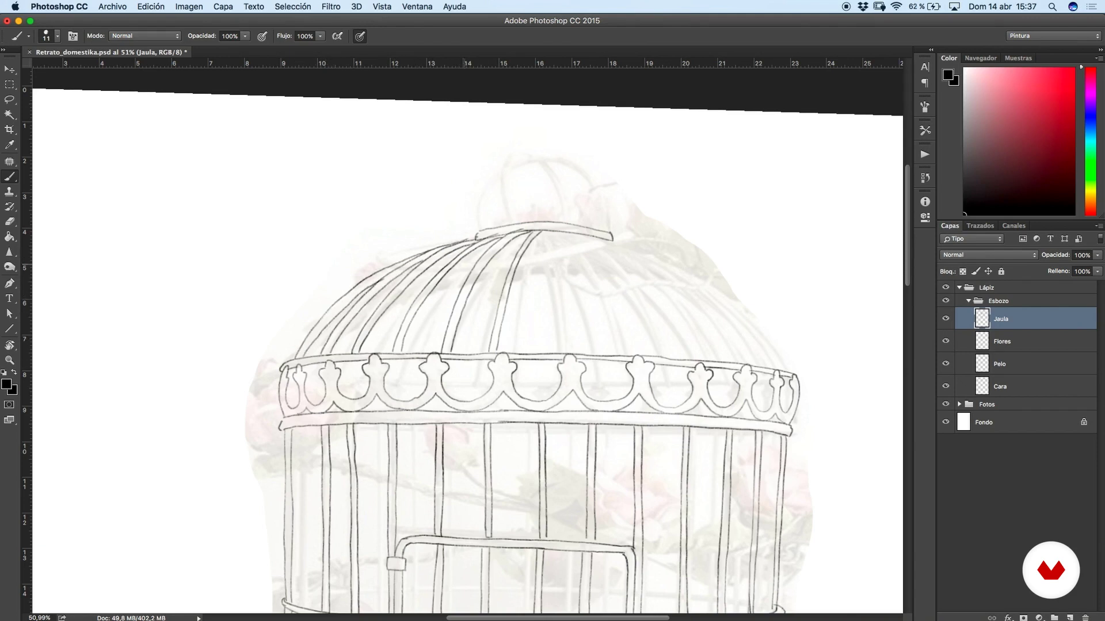
Trace the double-line ribs down the middle of the dome, from the collar to the crest band.
{"action": "left_click_drag", "start_coordinate": [705, 340], "coordinate": [540, 295]}
{"action": "left_click_drag", "start_coordinate": [376, 186], "coordinate": [386, 309]}
{"action": "left_click_drag", "start_coordinate": [469, 371], "coordinate": [463, 371]}
{"action": "left_click_drag", "start_coordinate": [391, 182], "coordinate": [433, 306]}
{"action": "left_click_drag", "start_coordinate": [464, 365], "coordinate": [457, 363]}
{"action": "left_click_drag", "start_coordinate": [468, 221], "coordinate": [472, 304]}
{"action": "left_click_drag", "start_coordinate": [458, 179], "coordinate": [481, 308]}
{"action": "left_click_drag", "start_coordinate": [622, 239], "coordinate": [650, 313]}
{"action": "mouse_move", "coordinate": [527, 192]}
{"action": "left_mouse_down"}
{"action": "mouse_move", "coordinate": [538, 257]}
{"action": "mouse_move", "coordinate": [520, 325]}
{"action": "left_mouse_up"}
{"action": "mouse_move", "coordinate": [637, 264]}
{"action": "left_mouse_down"}
{"action": "mouse_move", "coordinate": [547, 173]}
{"action": "mouse_move", "coordinate": [607, 230]}
{"action": "left_mouse_up"}
{"action": "key", "text": "super+z"}
Trace the double-line ribs just right of the dome's middle, from the collar down to the crest band.
{"action": "mouse_move", "coordinate": [710, 269]}
{"action": "left_mouse_down"}
{"action": "mouse_move", "coordinate": [715, 286]}
{"action": "mouse_move", "coordinate": [214, 358]}
{"action": "mouse_move", "coordinate": [215, 322]}
{"action": "left_mouse_up"}
{"action": "left_click_drag", "start_coordinate": [384, 271], "coordinate": [419, 423]}
{"action": "left_click_drag", "start_coordinate": [374, 334], "coordinate": [418, 422]}
{"action": "left_click_drag", "start_coordinate": [341, 253], "coordinate": [374, 378]}
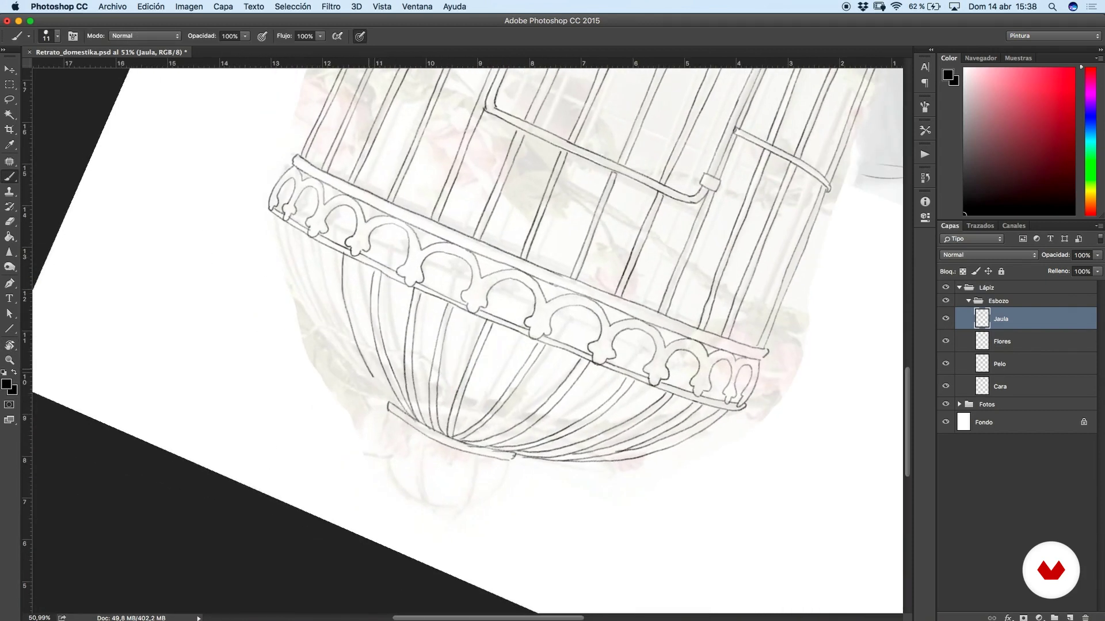
Trace the remaining outer ribs on the dome's right side, curving from the collar to the crest band.
{"action": "left_click_drag", "start_coordinate": [348, 278], "coordinate": [402, 406]}
{"action": "left_click_drag", "start_coordinate": [311, 265], "coordinate": [399, 410]}
{"action": "left_click_drag", "start_coordinate": [320, 242], "coordinate": [344, 333]}
{"action": "left_click_drag", "start_coordinate": [282, 219], "coordinate": [326, 335]}
{"action": "left_click_drag", "start_coordinate": [293, 231], "coordinate": [321, 318]}
{"action": "key", "text": "r"}
{"action": "mouse_move", "coordinate": [322, 351]}
{"action": "left_mouse_down"}
{"action": "mouse_move", "coordinate": [365, 238]}
{"action": "mouse_move", "coordinate": [621, 346]}
{"action": "left_mouse_up"}
{"action": "left_click_drag", "start_coordinate": [794, 300], "coordinate": [701, 288]}
{"action": "key", "text": "r"}
{"action": "mouse_move", "coordinate": [701, 284]}
{"action": "left_mouse_down"}
{"action": "mouse_move", "coordinate": [638, 183]}
{"action": "mouse_move", "coordinate": [683, 377]}
{"action": "left_mouse_up"}
Hide the Fotos group and draw a double-line ring handle with a short neck on top of the dome's collar.
{"action": "left_click", "coordinate": [946, 406]}
{"action": "scroll", "coordinate": [630, 266], "scroll_direction": "up", "scroll_amount": 3}
{"action": "left_click_drag", "start_coordinate": [568, 167], "coordinate": [600, 195]}
{"action": "left_click_drag", "start_coordinate": [449, 223], "coordinate": [520, 190]}
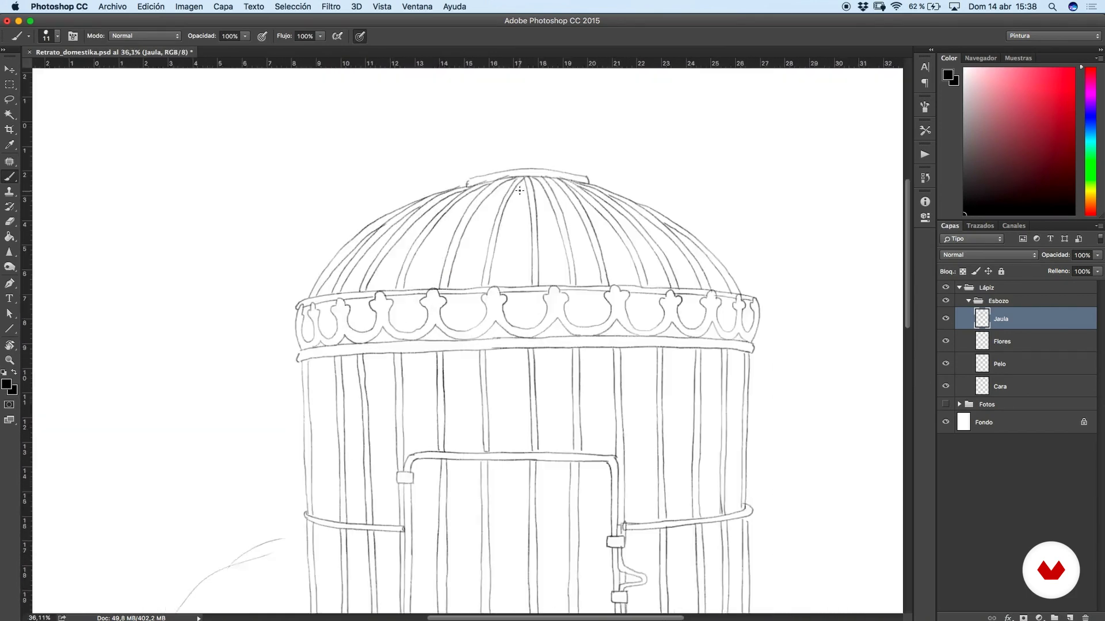
{"action": "scroll", "coordinate": [520, 190], "scroll_direction": "up", "scroll_amount": 3}
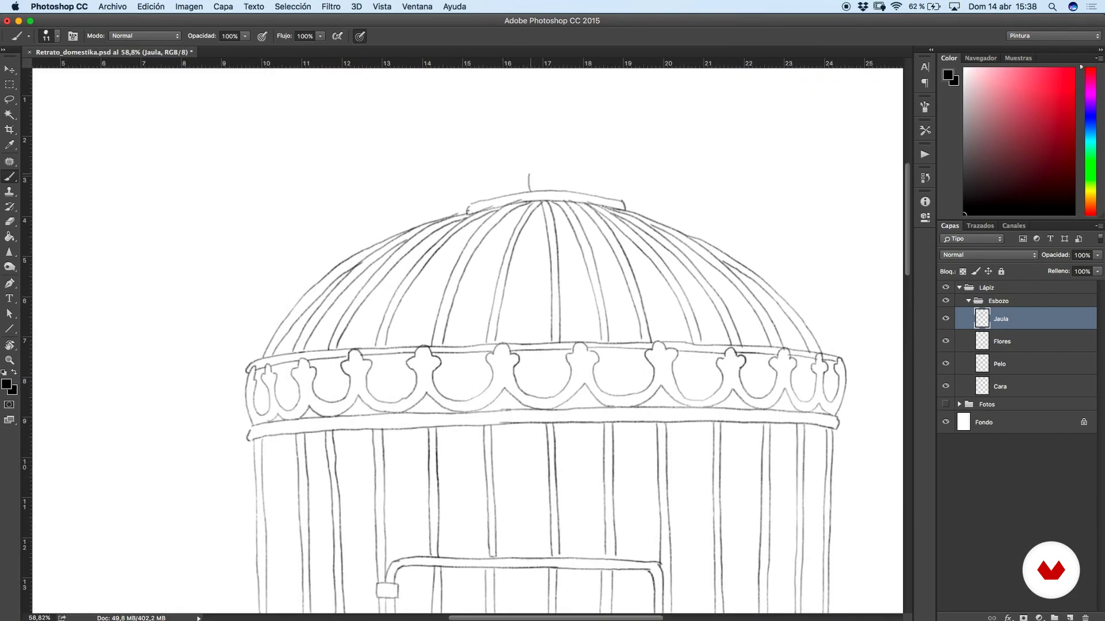
{"action": "left_click_drag", "start_coordinate": [559, 187], "coordinate": [493, 331]}
{"action": "mouse_move", "coordinate": [466, 312]}
{"action": "left_mouse_down"}
{"action": "mouse_move", "coordinate": [454, 299]}
{"action": "mouse_move", "coordinate": [527, 281]}
{"action": "left_mouse_up"}
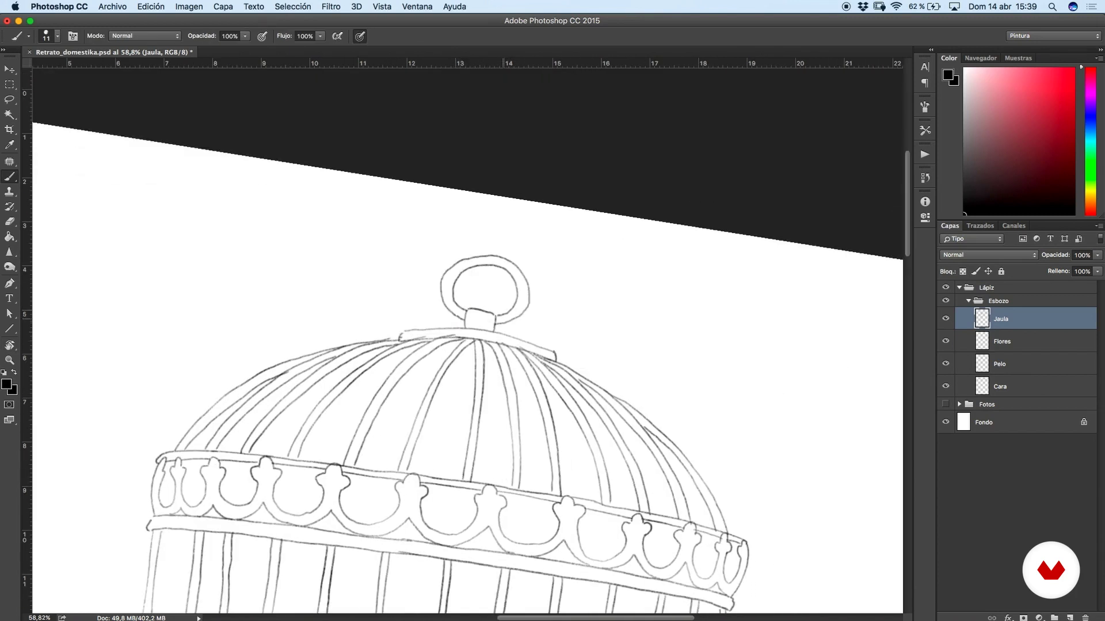
Check the full cage drawing and save the document.
{"action": "scroll", "coordinate": [604, 244], "scroll_direction": "down", "scroll_amount": 5}
{"action": "mouse_move", "coordinate": [605, 244]}
{"action": "left_mouse_down"}
{"action": "mouse_move", "coordinate": [634, 242]}
{"action": "mouse_move", "coordinate": [620, 239]}
{"action": "left_mouse_up"}
{"action": "scroll", "coordinate": [599, 217], "scroll_direction": "up", "scroll_amount": 1}
{"action": "scroll", "coordinate": [599, 217], "scroll_direction": "up", "scroll_amount": 2}
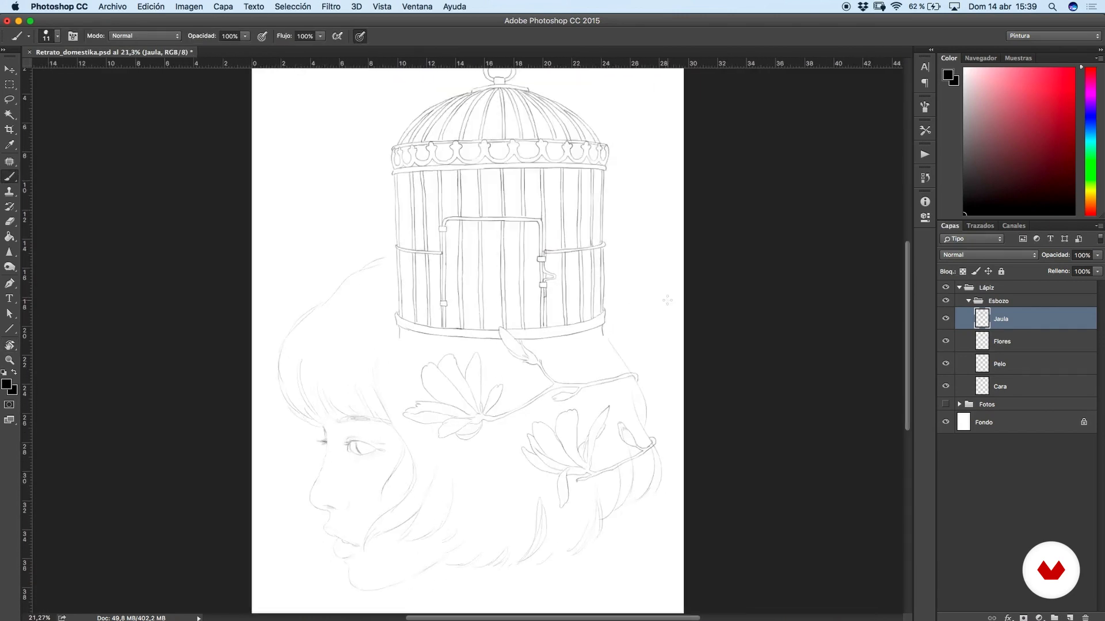
{"action": "scroll", "coordinate": [685, 154], "scroll_direction": "up", "scroll_amount": 2}
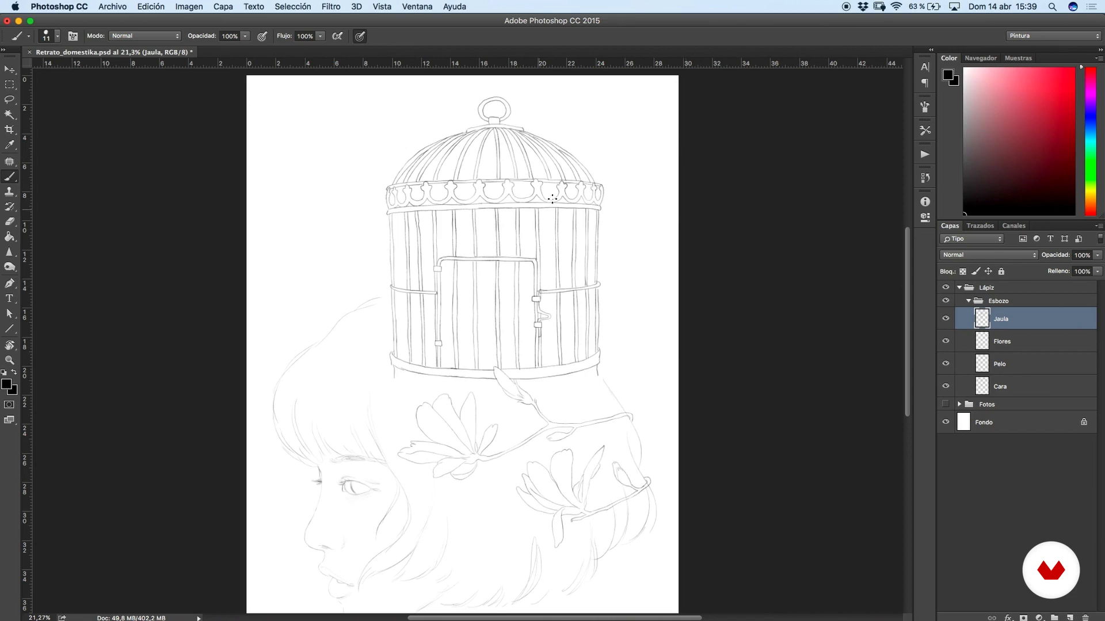
{"action": "scroll", "coordinate": [561, 196], "scroll_direction": "down", "scroll_amount": 2}
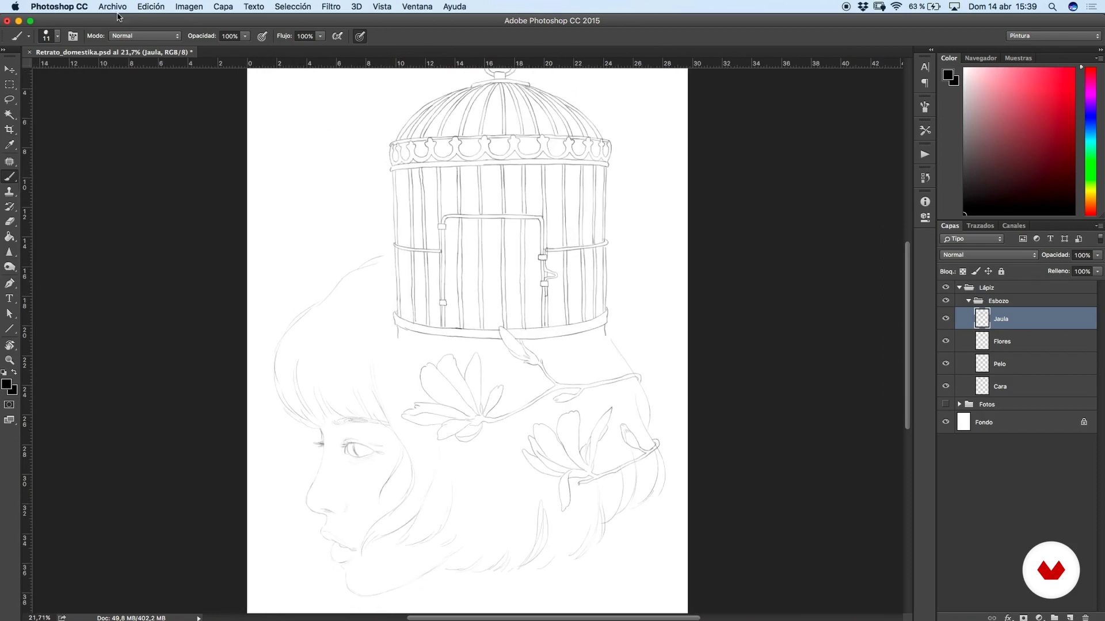
{"action": "left_click", "coordinate": [113, 6]}
{"action": "left_click", "coordinate": [319, 105]}
{"action": "left_click", "coordinate": [110, 7]}
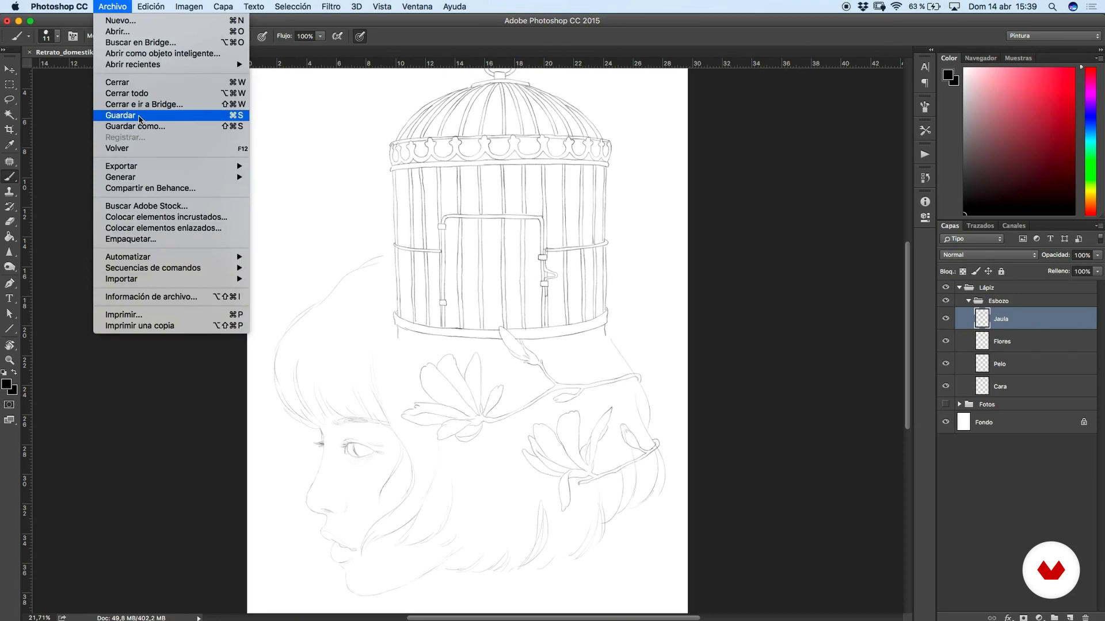
{"action": "left_click", "coordinate": [237, 117]}
{"action": "left_click", "coordinate": [154, 117]}
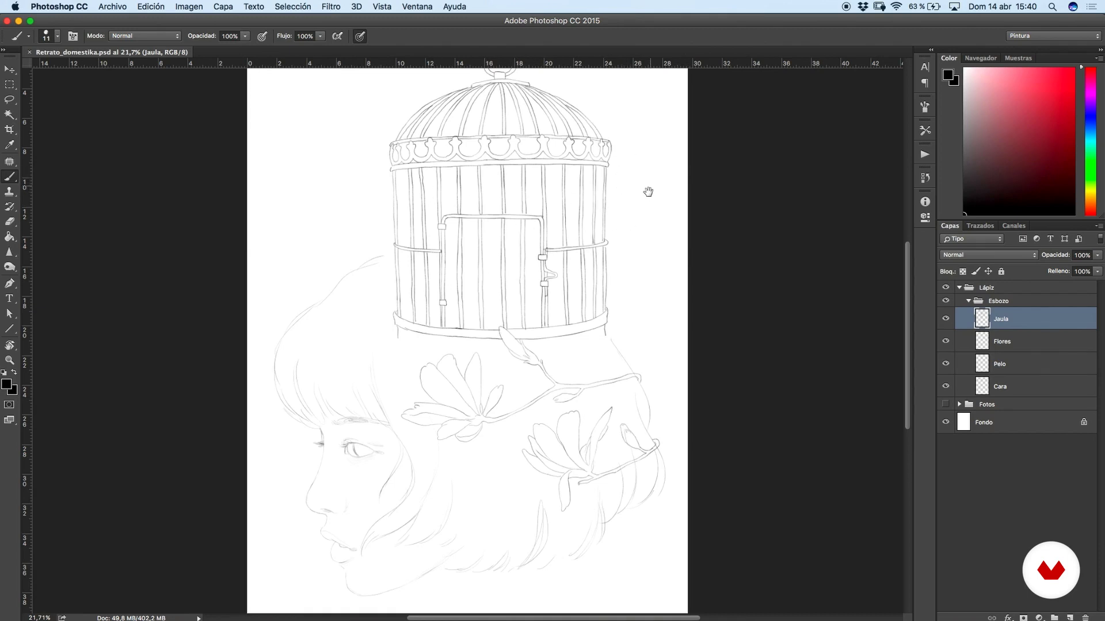
Create a new layer named Jaula 2 above the Jaula layer.
{"action": "left_click_drag", "start_coordinate": [649, 191], "coordinate": [634, 227]}
{"action": "scroll", "coordinate": [637, 220], "scroll_direction": "up", "scroll_amount": 3}
{"action": "left_click_drag", "start_coordinate": [661, 138], "coordinate": [621, 283]}
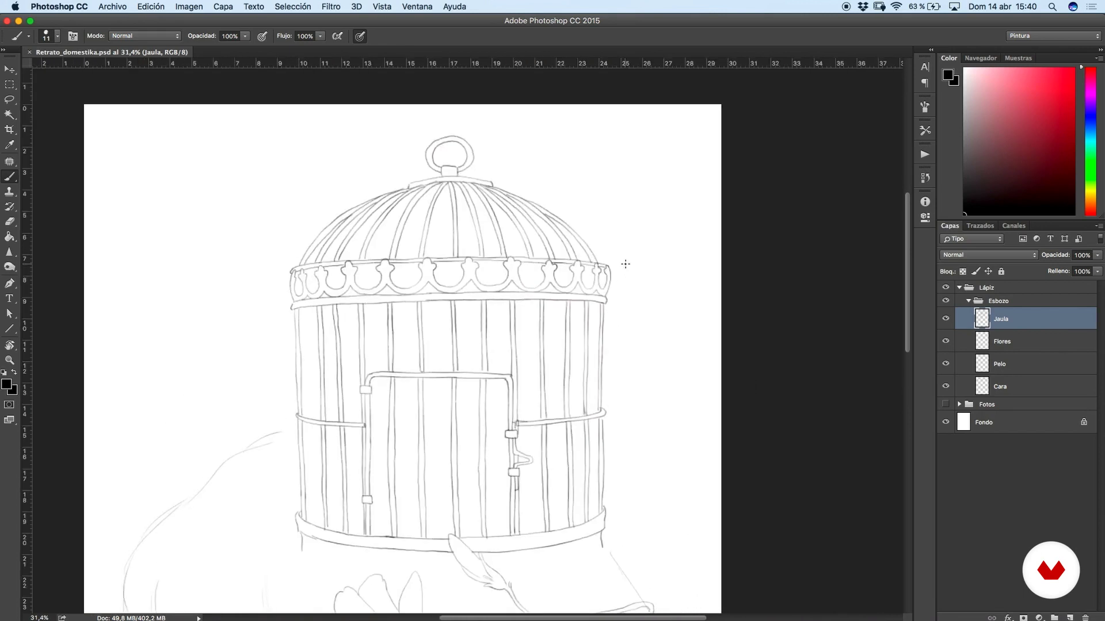
{"action": "scroll", "coordinate": [626, 263], "scroll_direction": "down", "scroll_amount": 3}
{"action": "key", "text": "super+plus"}
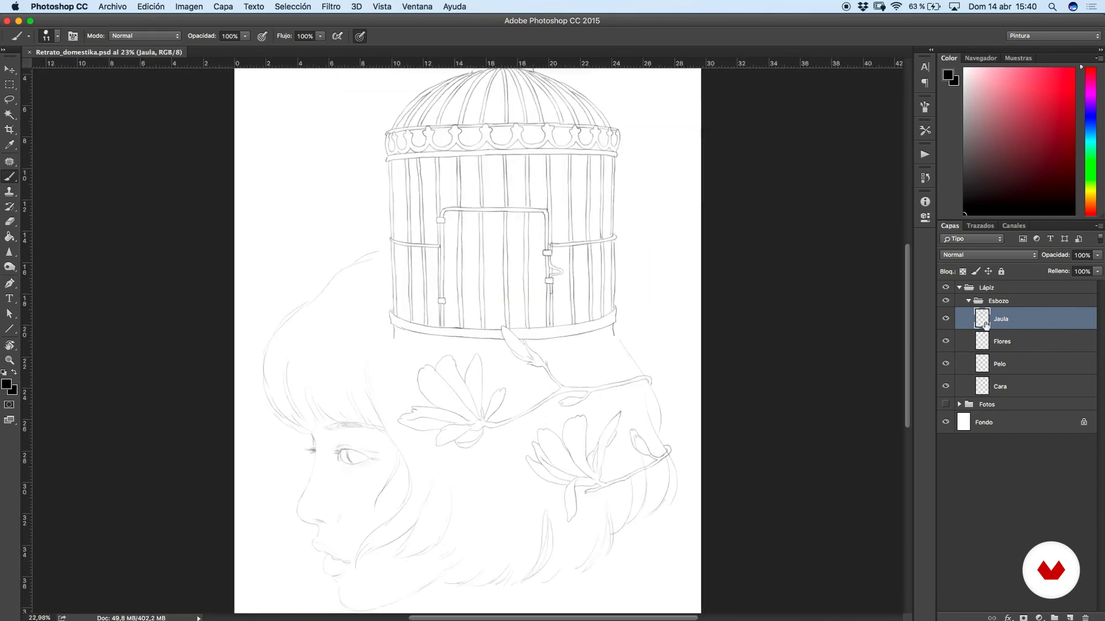
{"action": "left_click", "coordinate": [1070, 618]}
{"action": "double_click", "coordinate": [998, 322]}
{"action": "type", "text": "J"}
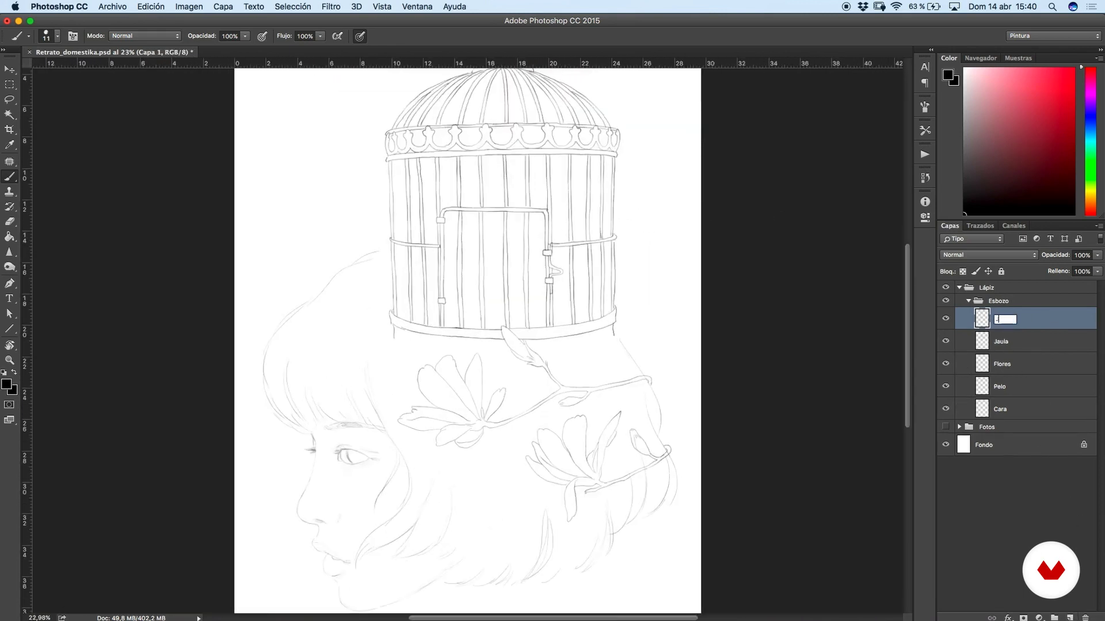
{"action": "key", "text": "Return"}
Show the Fotos group and trace the back rim of the cage's base as two long curved lines on Jaula 2.
{"action": "key", "text": "super+plus"}
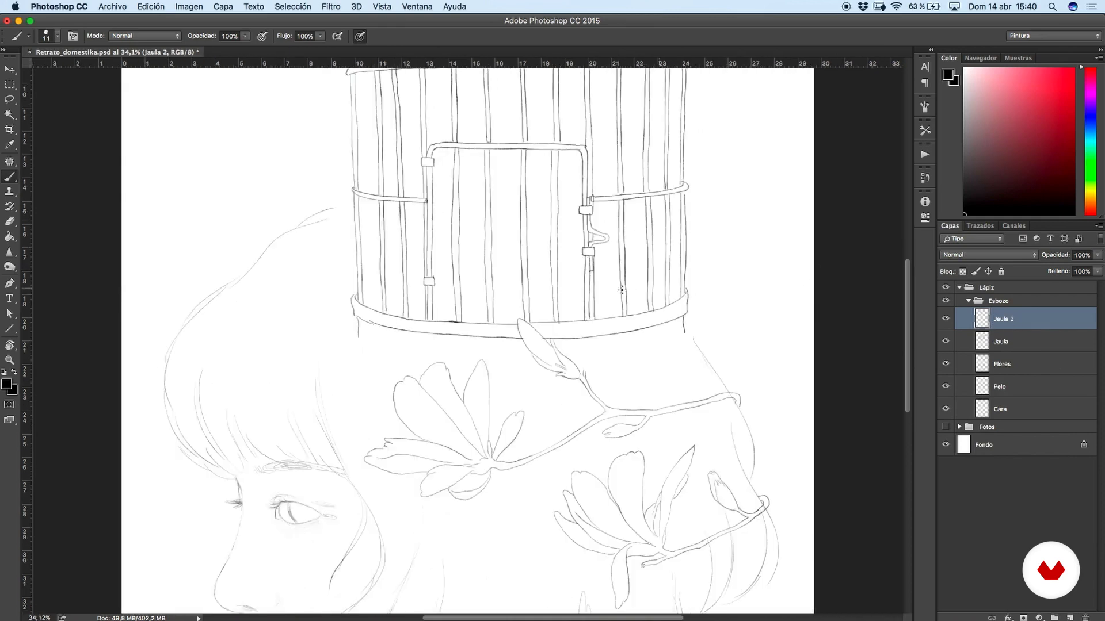
{"action": "left_click", "coordinate": [945, 427]}
{"action": "scroll", "coordinate": [683, 382], "scroll_direction": "up", "scroll_amount": 3}
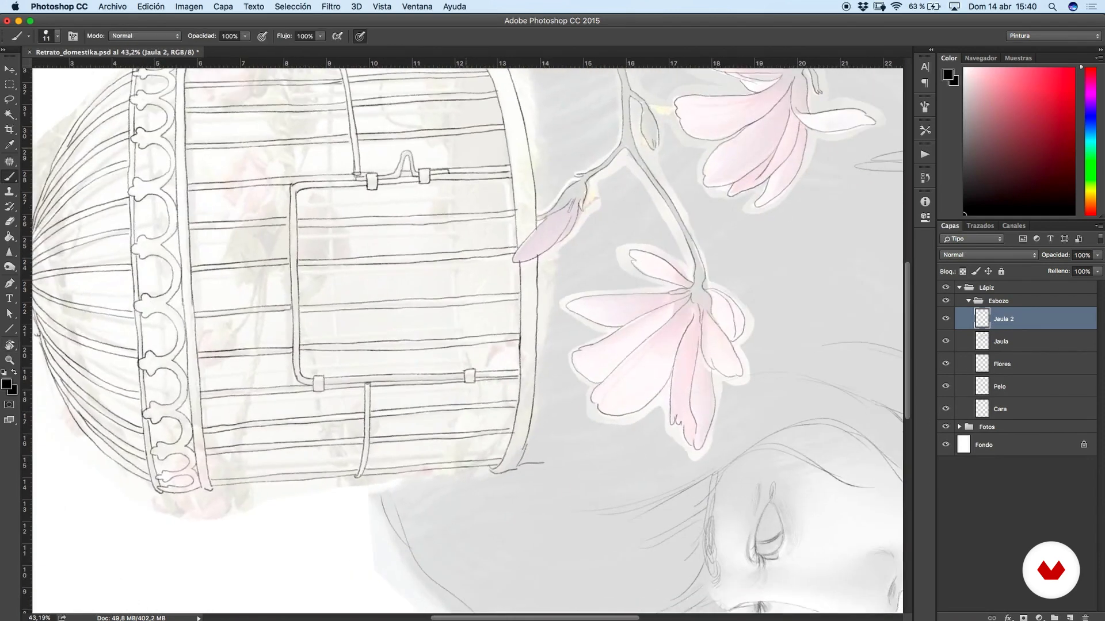
{"action": "scroll", "coordinate": [468, 140], "scroll_direction": "down", "scroll_amount": 4}
{"action": "mouse_move", "coordinate": [471, 134]}
{"action": "left_mouse_down"}
{"action": "mouse_move", "coordinate": [455, 276]}
{"action": "mouse_move", "coordinate": [486, 433]}
{"action": "left_mouse_up"}
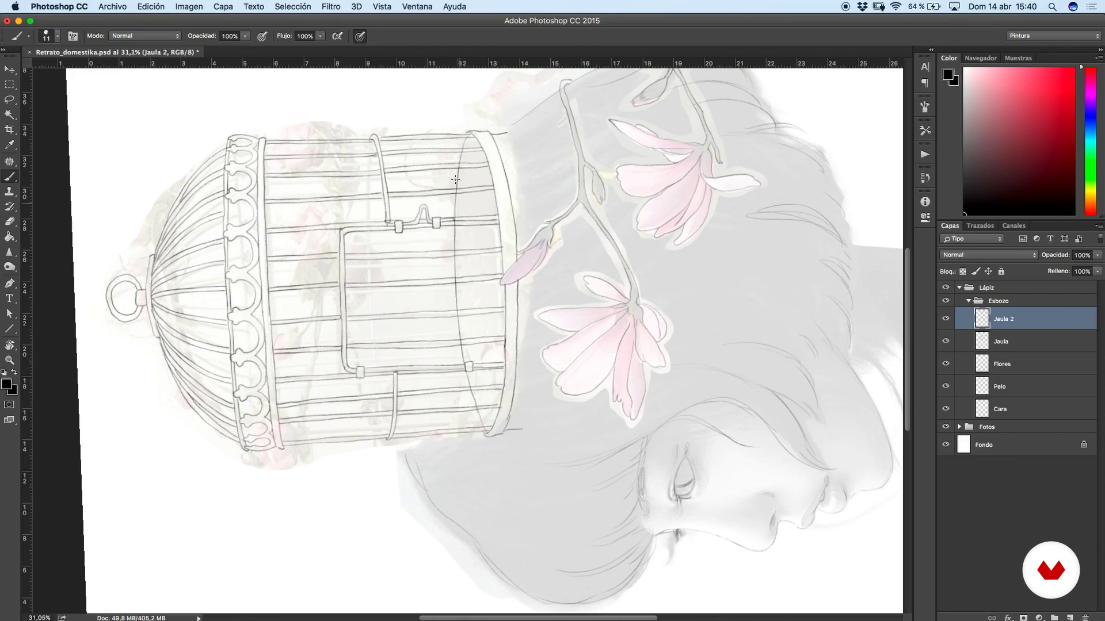
{"action": "mouse_move", "coordinate": [482, 146]}
{"action": "left_mouse_down"}
{"action": "mouse_move", "coordinate": [482, 357]}
{"action": "mouse_move", "coordinate": [499, 413]}
{"action": "left_mouse_up"}
{"action": "key", "text": "r"}
{"action": "left_click_drag", "start_coordinate": [713, 249], "coordinate": [492, 575]}
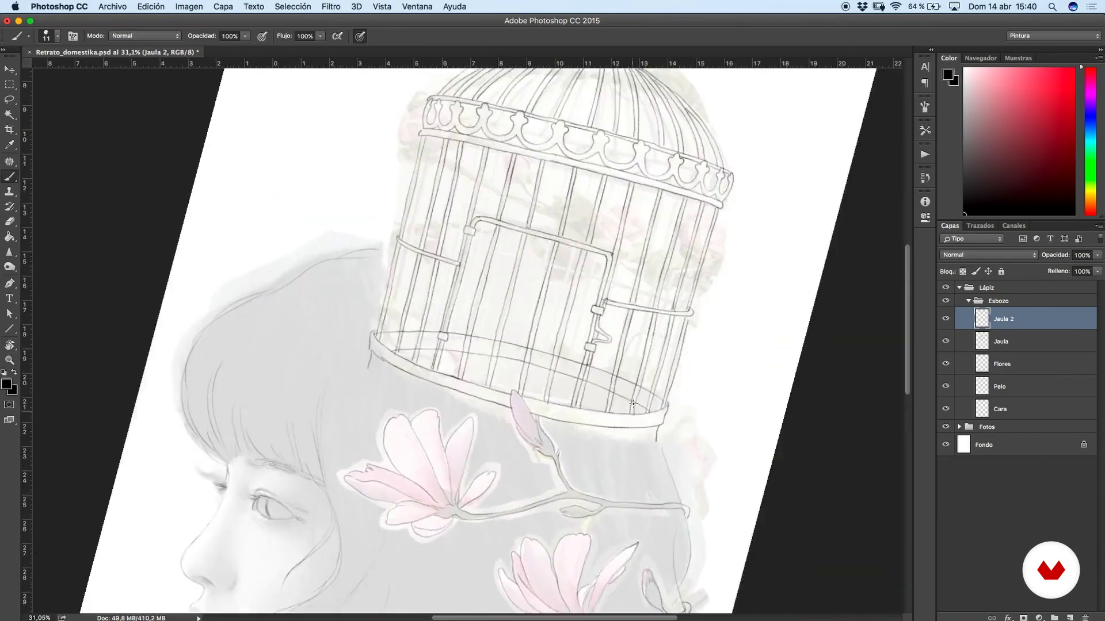
{"action": "scroll", "coordinate": [686, 330], "scroll_direction": "up", "scroll_amount": 4}
{"action": "key", "text": "r"}
{"action": "left_click_drag", "start_coordinate": [686, 330], "coordinate": [873, 288]}
{"action": "left_click_drag", "start_coordinate": [753, 270], "coordinate": [750, 276]}
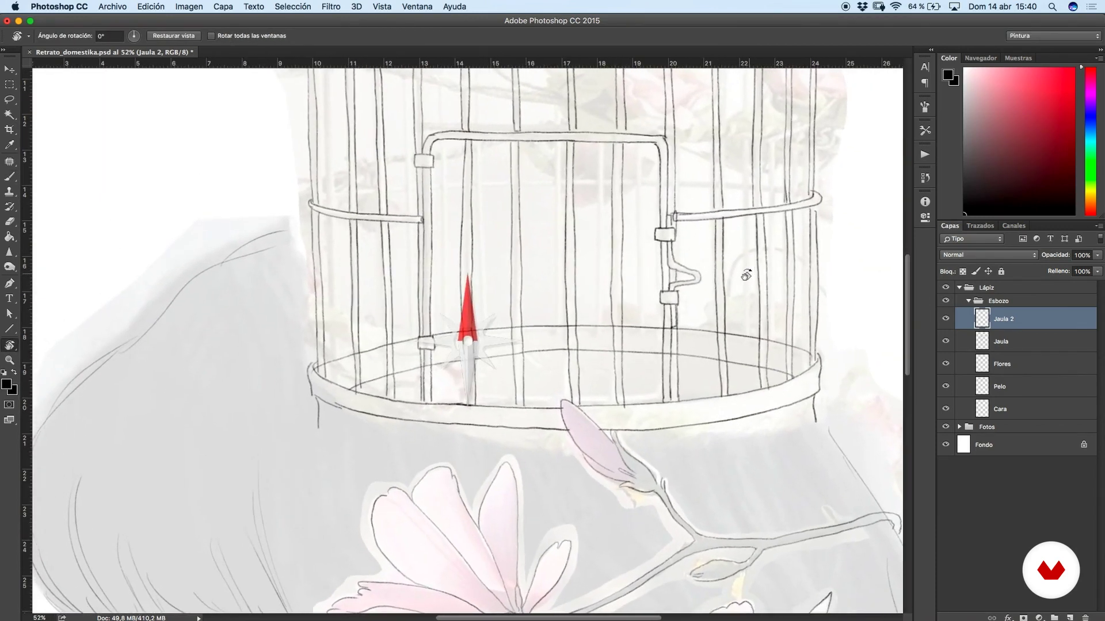
{"action": "key", "text": "b"}
Set up the eraser with a 28 px hard round tip from the basic round brushes and 1% spacing.
{"action": "scroll", "coordinate": [753, 277], "scroll_direction": "down", "scroll_amount": 2}
{"action": "scroll", "coordinate": [755, 277], "scroll_direction": "down", "scroll_amount": 5}
{"action": "scroll", "coordinate": [403, 340], "scroll_direction": "up", "scroll_amount": 8}
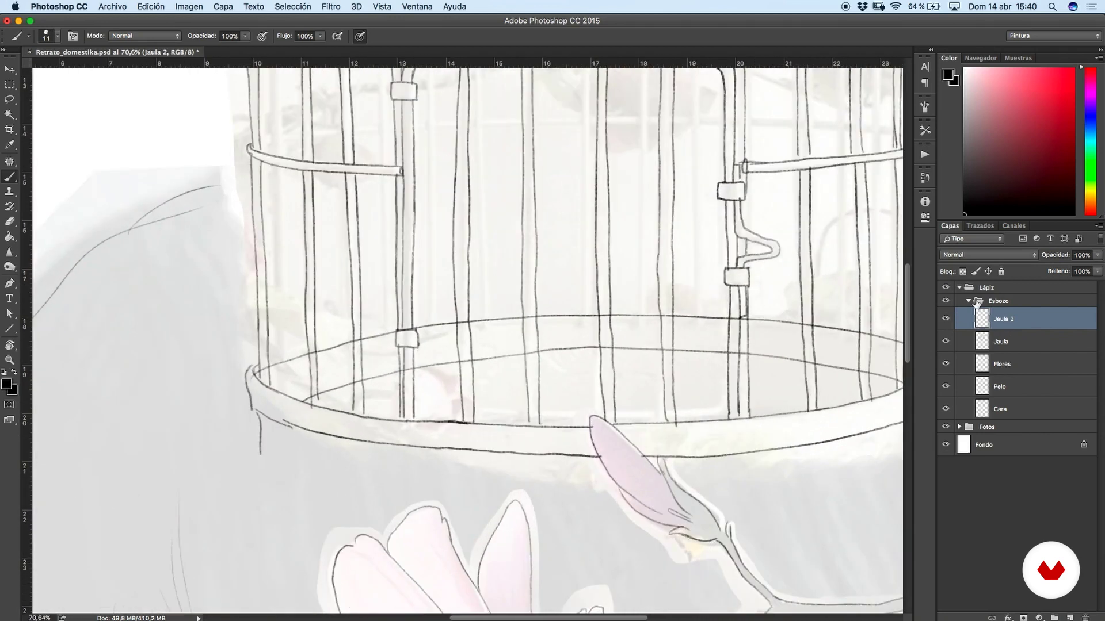
{"action": "key", "text": "e"}
{"action": "right_click", "coordinate": [390, 400]}
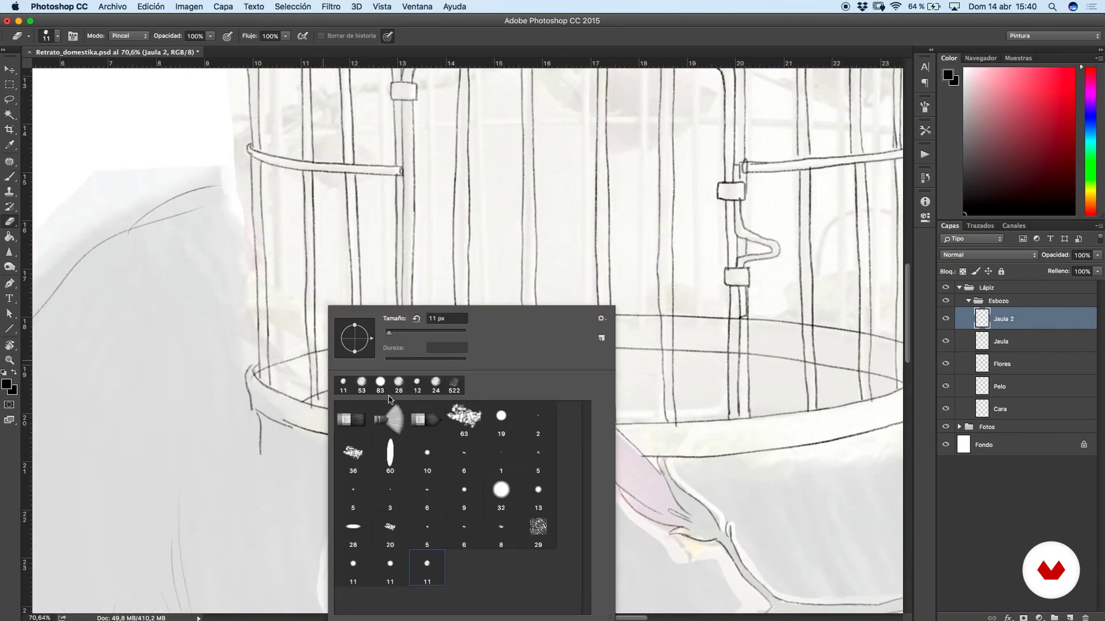
{"action": "left_click", "coordinate": [602, 320]}
{"action": "left_click", "coordinate": [661, 285]}
{"action": "key", "text": "Return"}
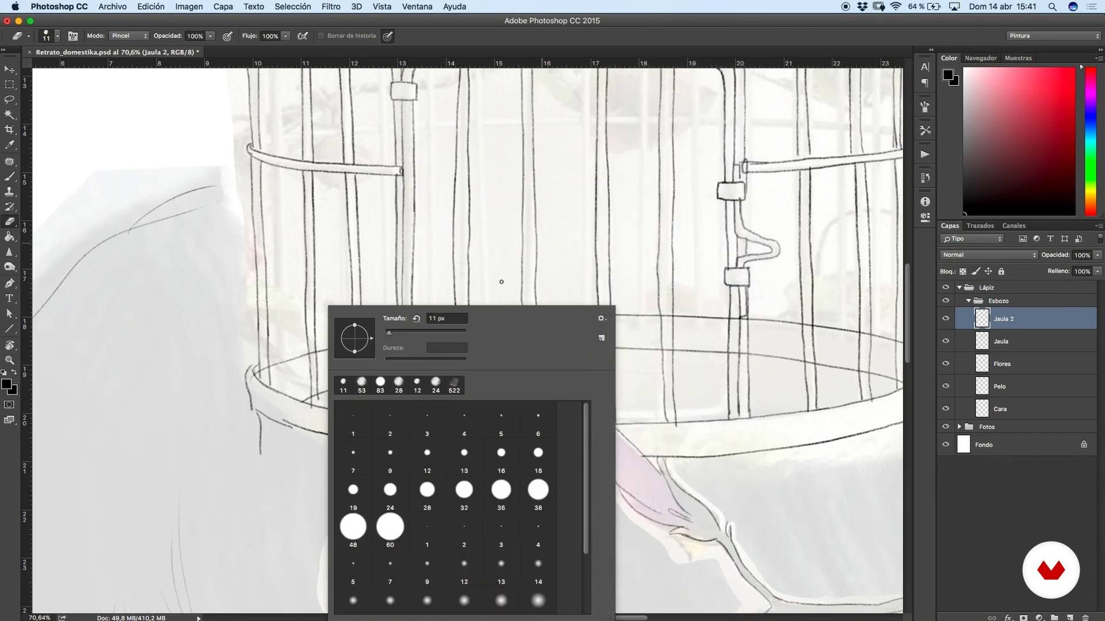
{"action": "left_click", "coordinate": [427, 490]}
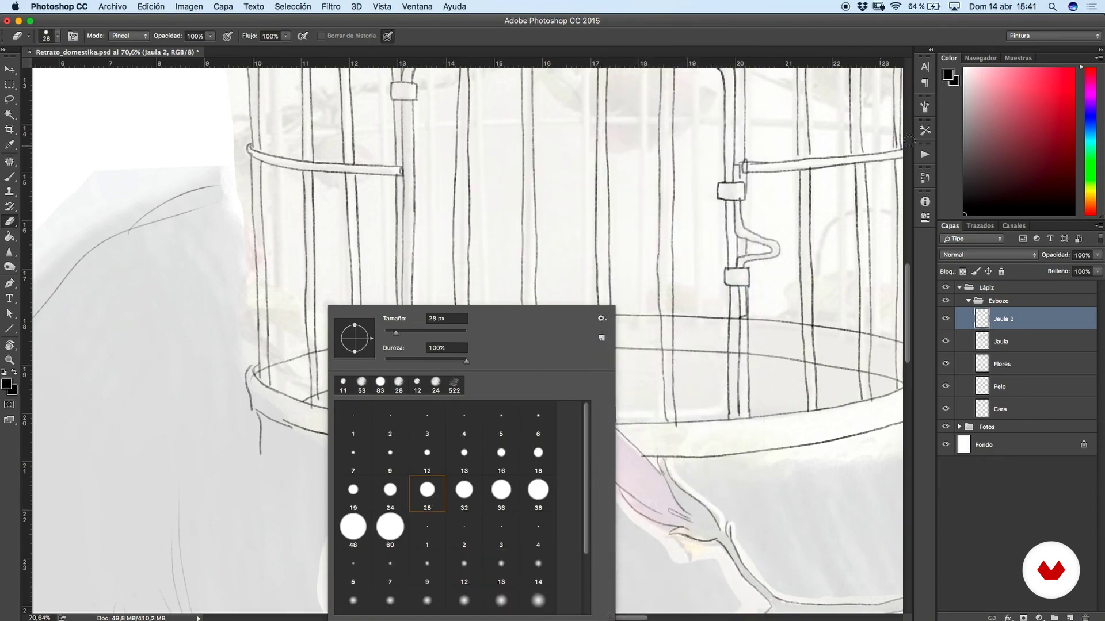
{"action": "left_click", "coordinate": [925, 107]}
{"action": "left_click_drag", "start_coordinate": [770, 305], "coordinate": [750, 303]}
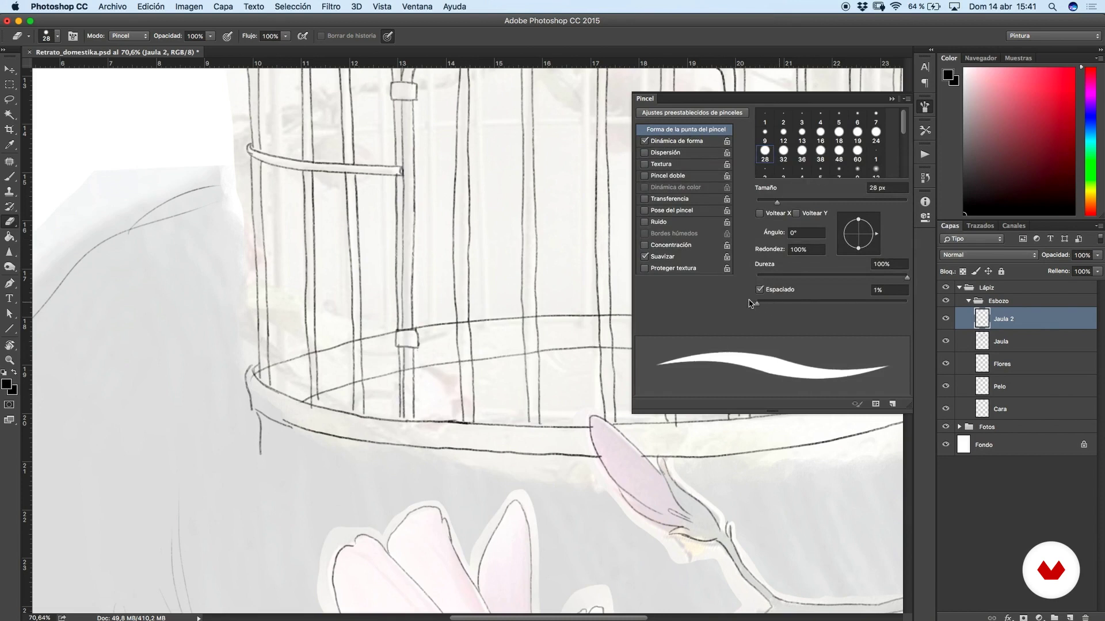
{"action": "left_click", "coordinate": [925, 109]}
Erase the back rim's lines wherever they cross inside the cage's front bars, along the whole base.
{"action": "scroll", "coordinate": [472, 338], "scroll_direction": "up", "scroll_amount": 3}
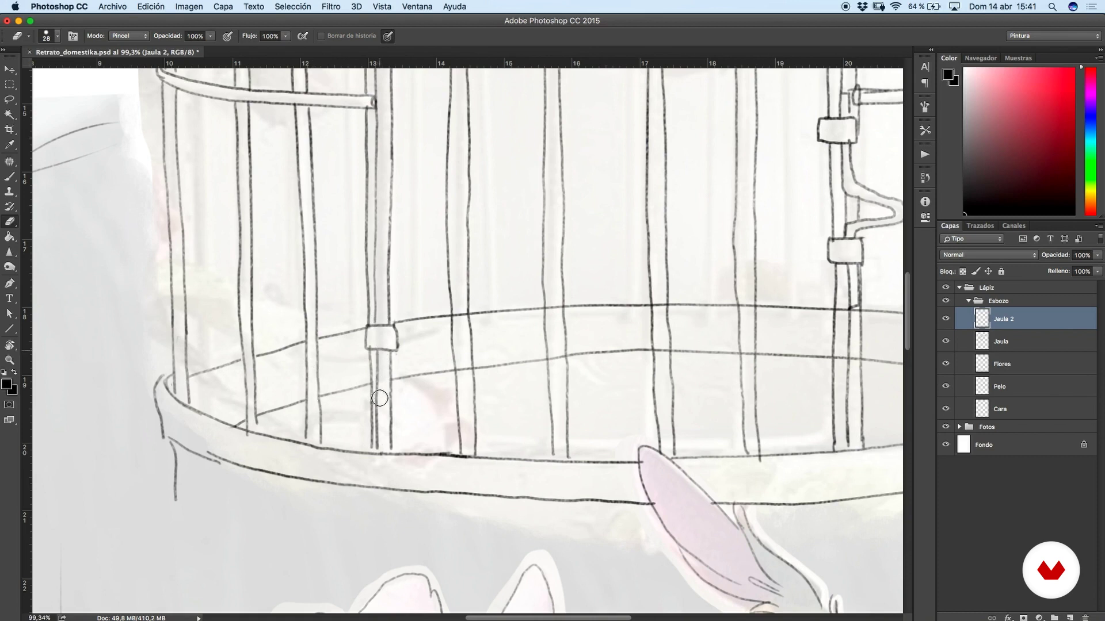
{"action": "left_click_drag", "start_coordinate": [461, 314], "coordinate": [464, 371]}
{"action": "left_click_drag", "start_coordinate": [553, 304], "coordinate": [557, 354]}
{"action": "left_click_drag", "start_coordinate": [660, 301], "coordinate": [662, 352]}
{"action": "left_click_drag", "start_coordinate": [746, 305], "coordinate": [748, 369]}
{"action": "mouse_move", "coordinate": [705, 299]}
{"action": "left_mouse_down"}
{"action": "mouse_move", "coordinate": [554, 297]}
{"action": "mouse_move", "coordinate": [691, 357]}
{"action": "left_mouse_up"}
{"action": "left_click_drag", "start_coordinate": [701, 313], "coordinate": [701, 369]}
{"action": "scroll", "coordinate": [800, 313], "scroll_direction": "right", "scroll_amount": 5}
{"action": "scroll", "coordinate": [799, 314], "scroll_direction": "down", "scroll_amount": 1}
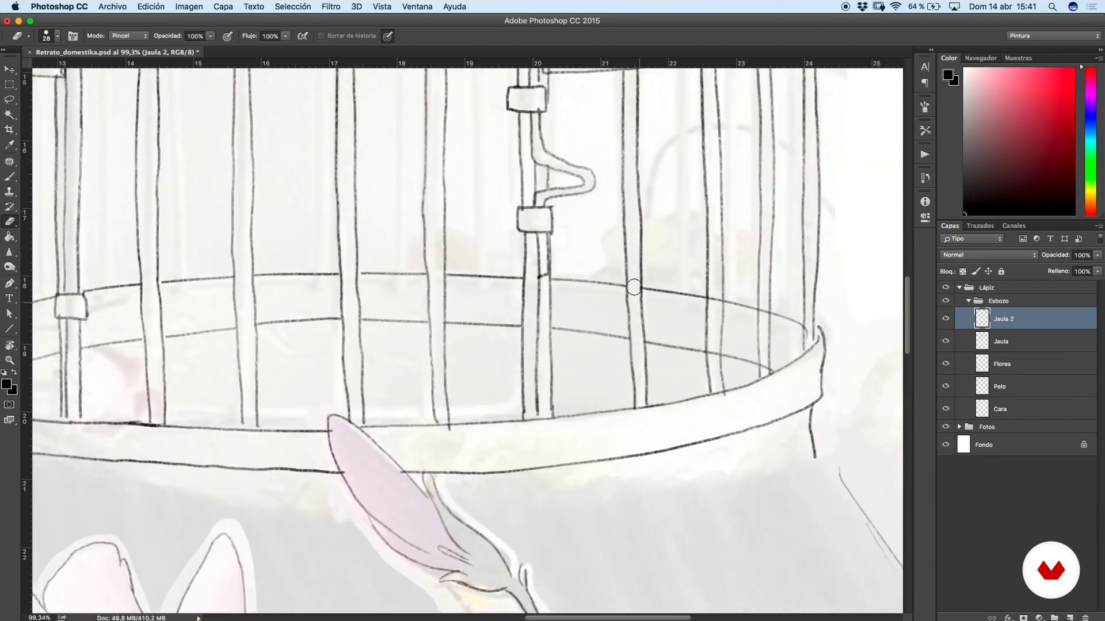
{"action": "left_click_drag", "start_coordinate": [714, 300], "coordinate": [715, 371]}
{"action": "left_click_drag", "start_coordinate": [765, 306], "coordinate": [763, 368]}
{"action": "left_click_drag", "start_coordinate": [806, 337], "coordinate": [808, 320]}
Hide the Fotos group and review the whole pencil sketch, leaving the Esbozo group expanded.
{"action": "key", "text": "super+0"}
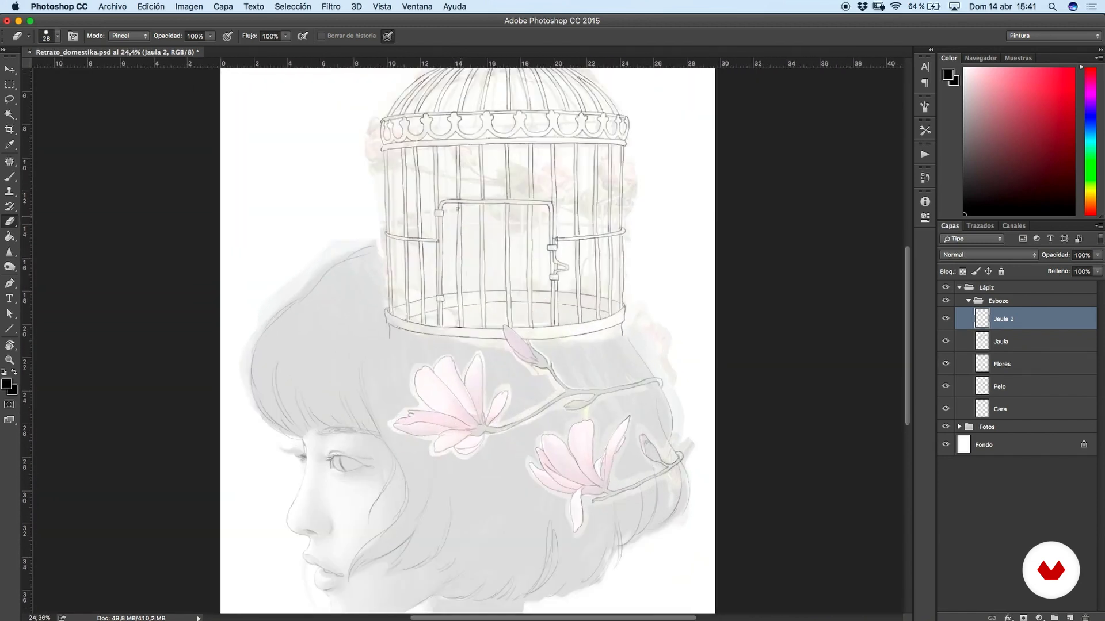
{"action": "left_click", "coordinate": [968, 301]}
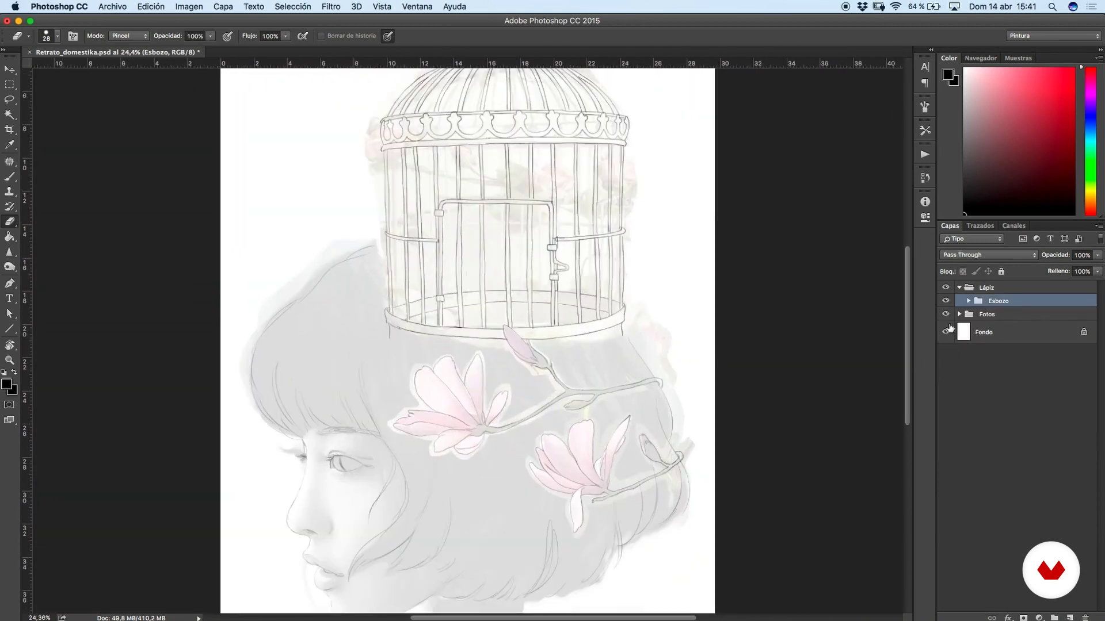
{"action": "left_click", "coordinate": [946, 314]}
{"action": "scroll", "coordinate": [673, 402], "scroll_direction": "down", "scroll_amount": 5}
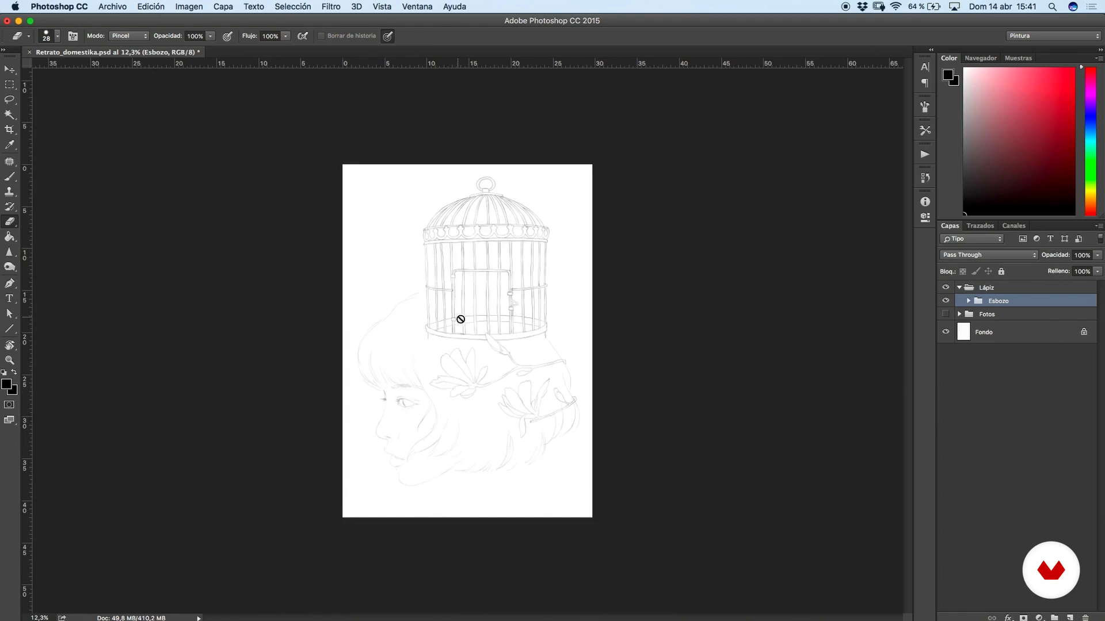
{"action": "scroll", "coordinate": [493, 301], "scroll_direction": "up", "scroll_amount": 4}
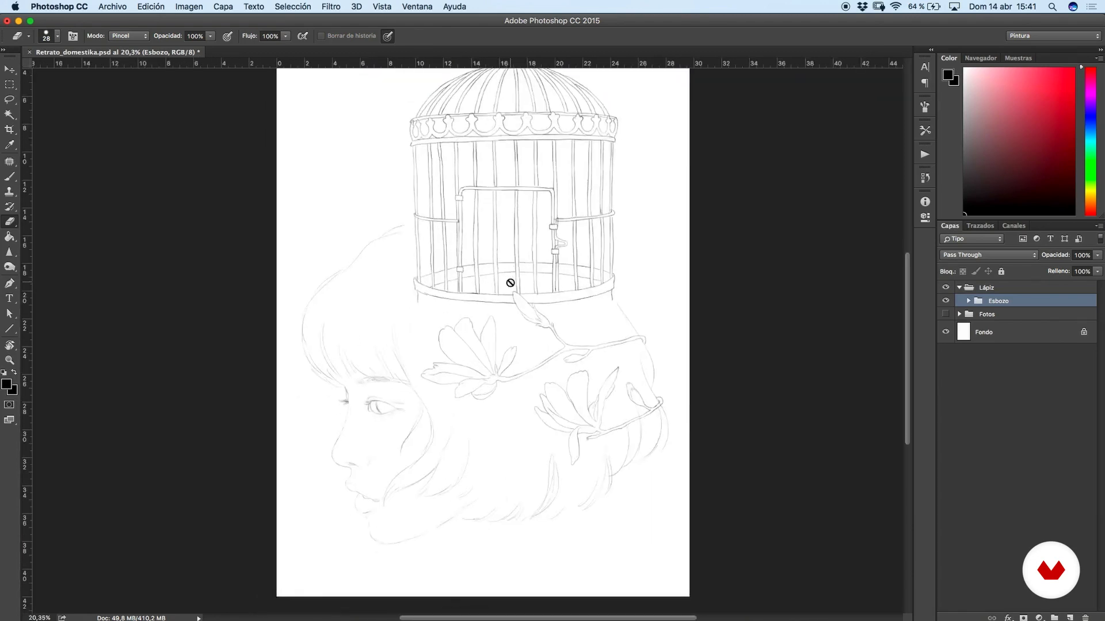
{"action": "left_click", "coordinate": [969, 302]}
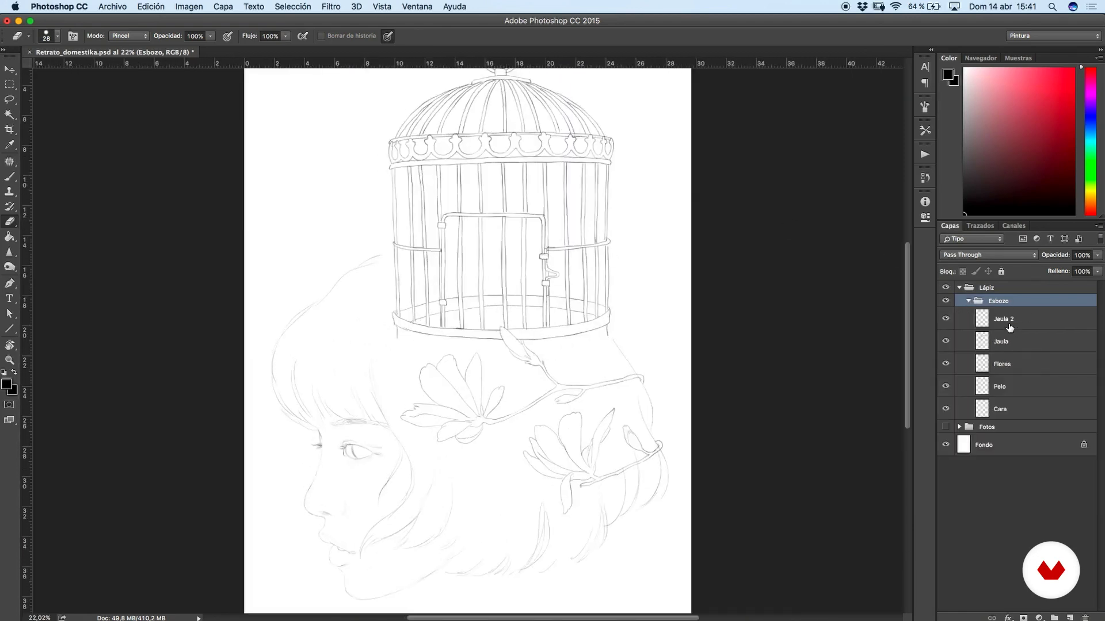
Lower the opacity of the Jaula 2 and Jaula layers together to 9%.
{"action": "left_click", "coordinate": [1008, 321]}
{"action": "left_click", "coordinate": [1006, 341], "text": "shift"}
{"action": "left_click", "coordinate": [1098, 255]}
{"action": "left_click_drag", "start_coordinate": [1091, 271], "coordinate": [1056, 269]}
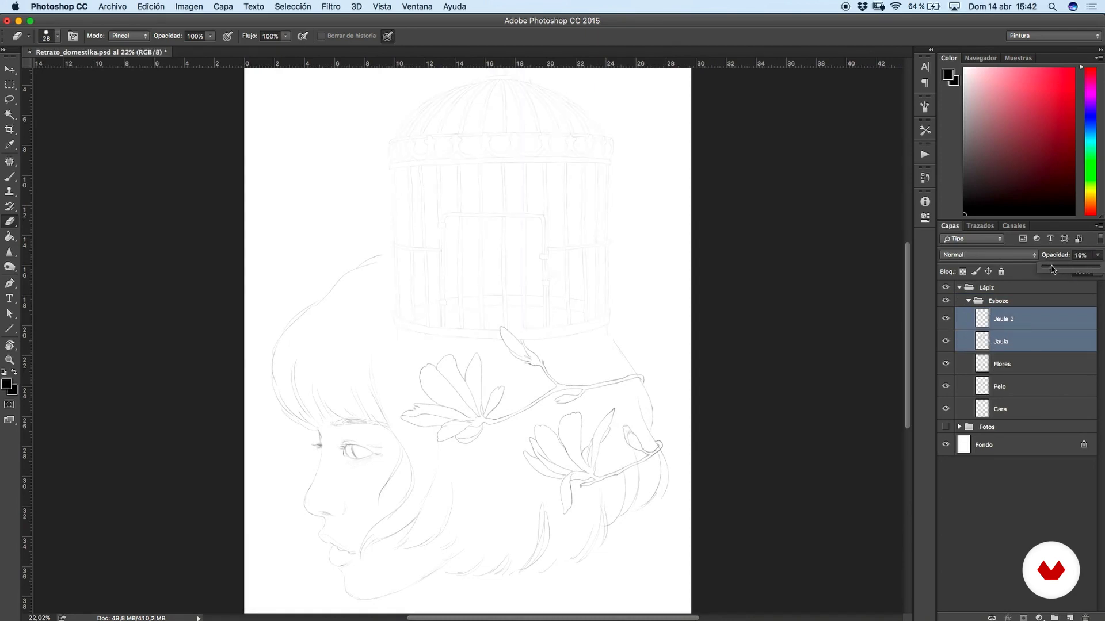
{"action": "scroll", "coordinate": [622, 271], "scroll_direction": "up", "scroll_amount": 3}
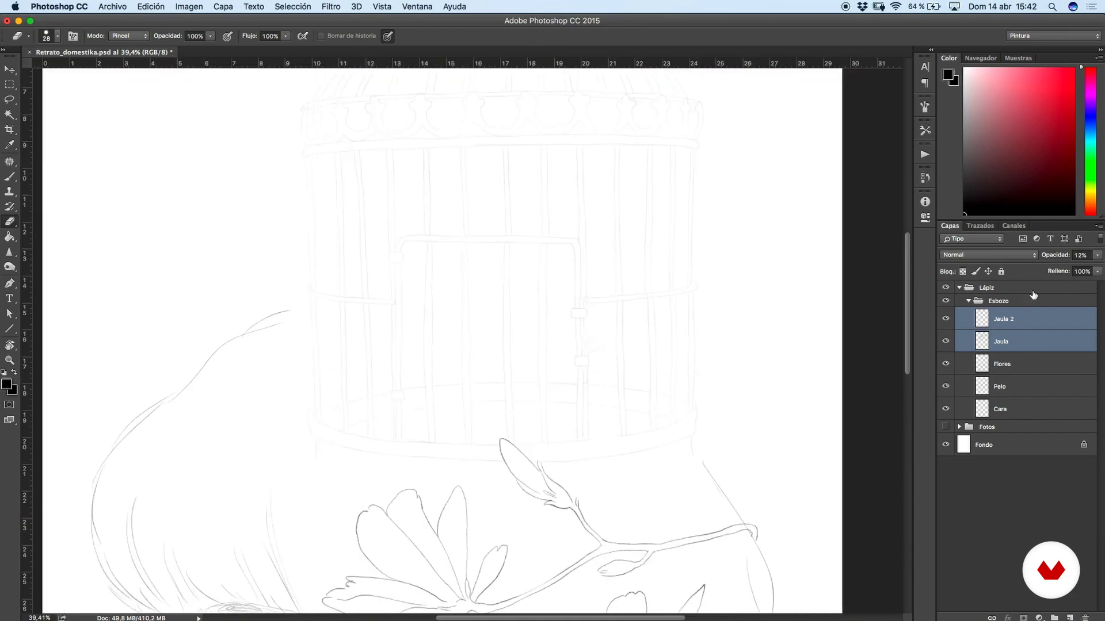
{"action": "left_click_drag", "start_coordinate": [1047, 269], "coordinate": [1047, 269]}
Create a new layer named Cuervo above Jaula 2.
{"action": "left_click", "coordinate": [1005, 321]}
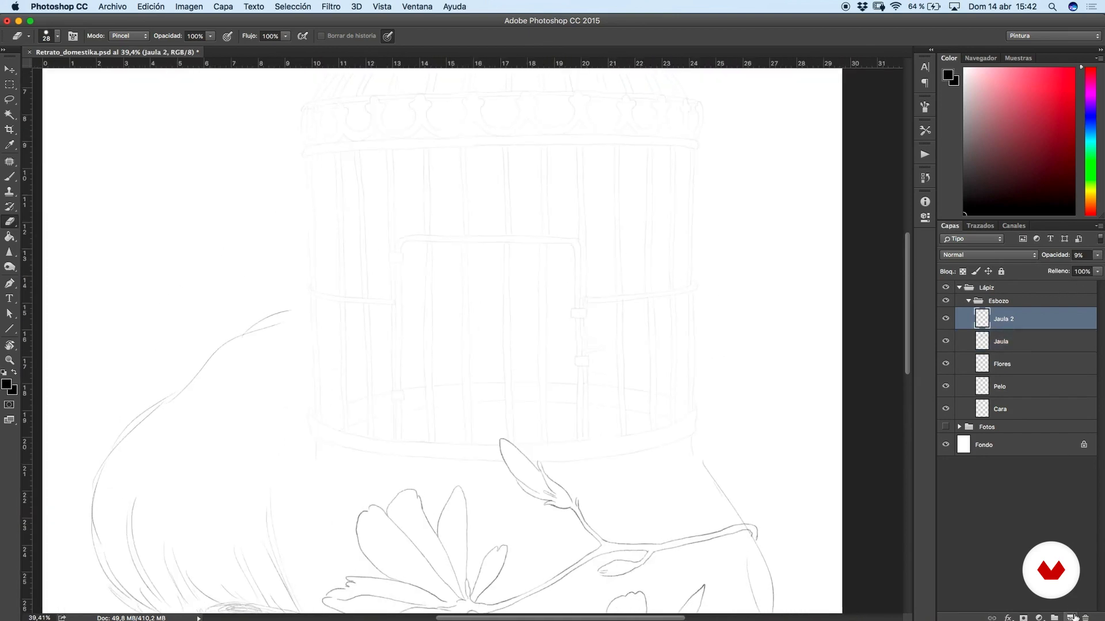
{"action": "left_click", "coordinate": [1070, 617]}
{"action": "double_click", "coordinate": [1008, 321]}
{"action": "type", "text": "Cue"}
{"action": "key", "text": "Return"}
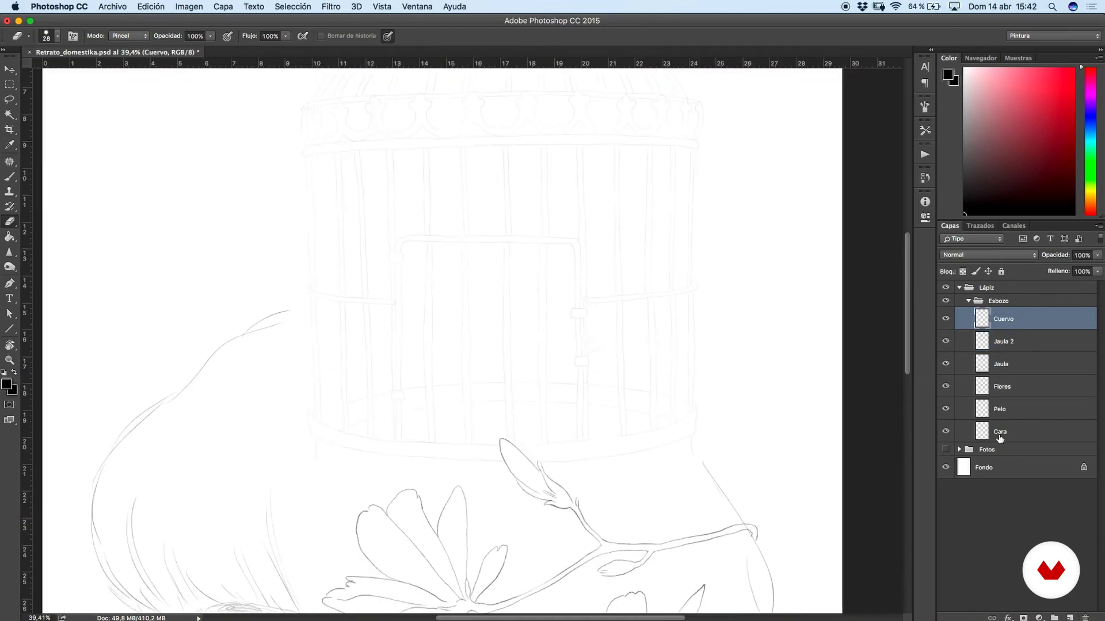
Show and expand the Fotos group, then hide its Pelo, Jaula and Cara photo layers.
{"action": "left_click", "coordinate": [945, 449]}
{"action": "left_click", "coordinate": [959, 450]}
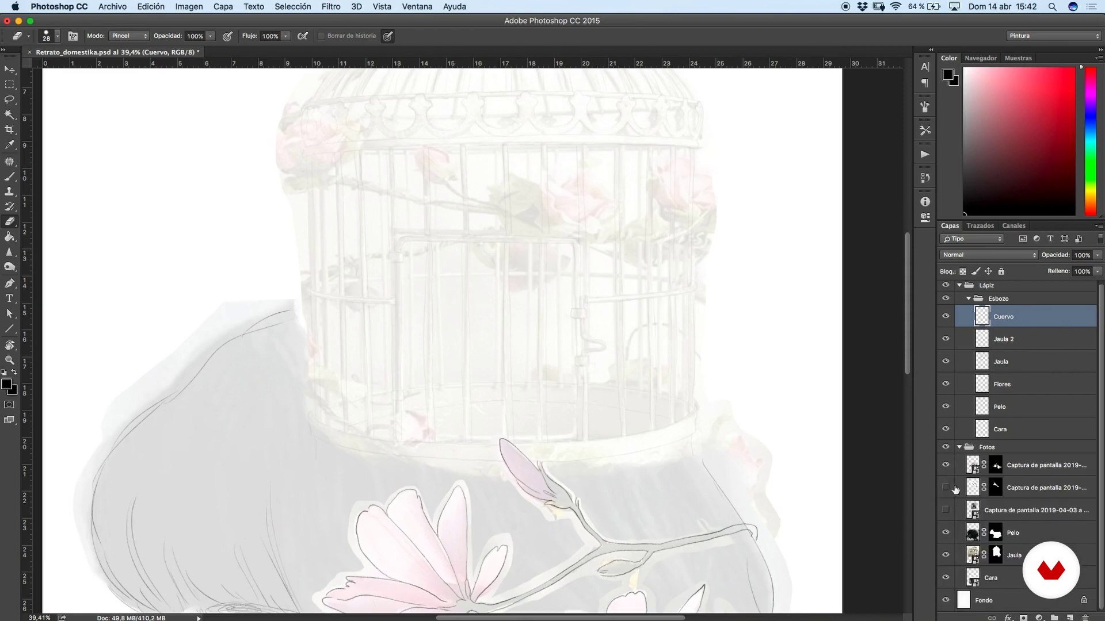
{"action": "left_click_drag", "start_coordinate": [948, 538], "coordinate": [947, 579]}
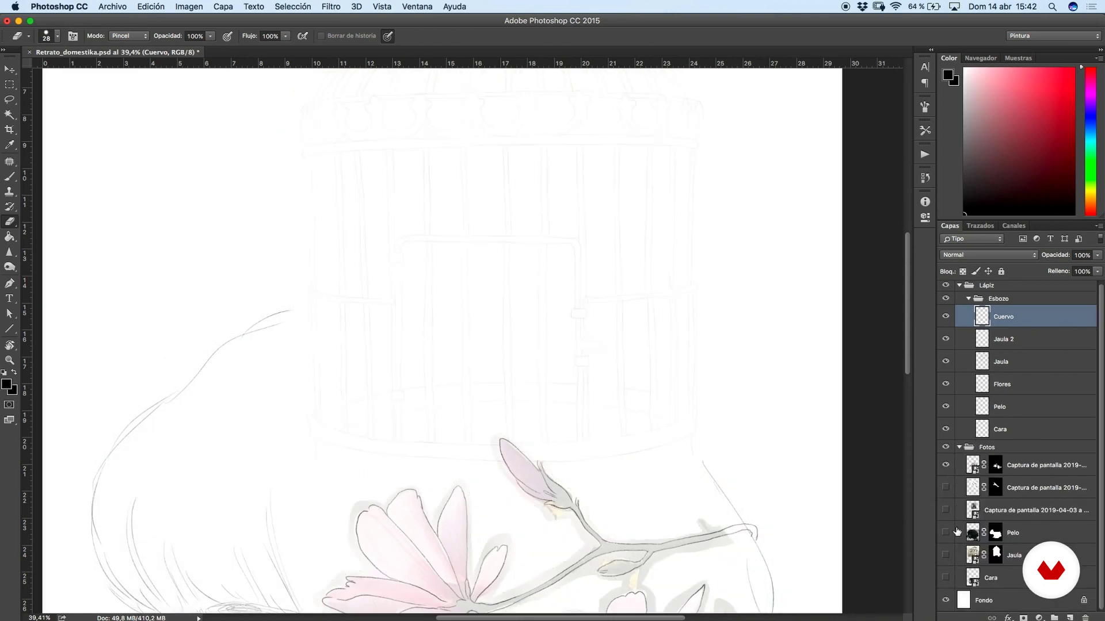
Hide the flower photo in the Fotos group and show the crow photo inside the birdcage area.
{"action": "left_click", "coordinate": [946, 464]}
{"action": "left_click", "coordinate": [946, 511]}
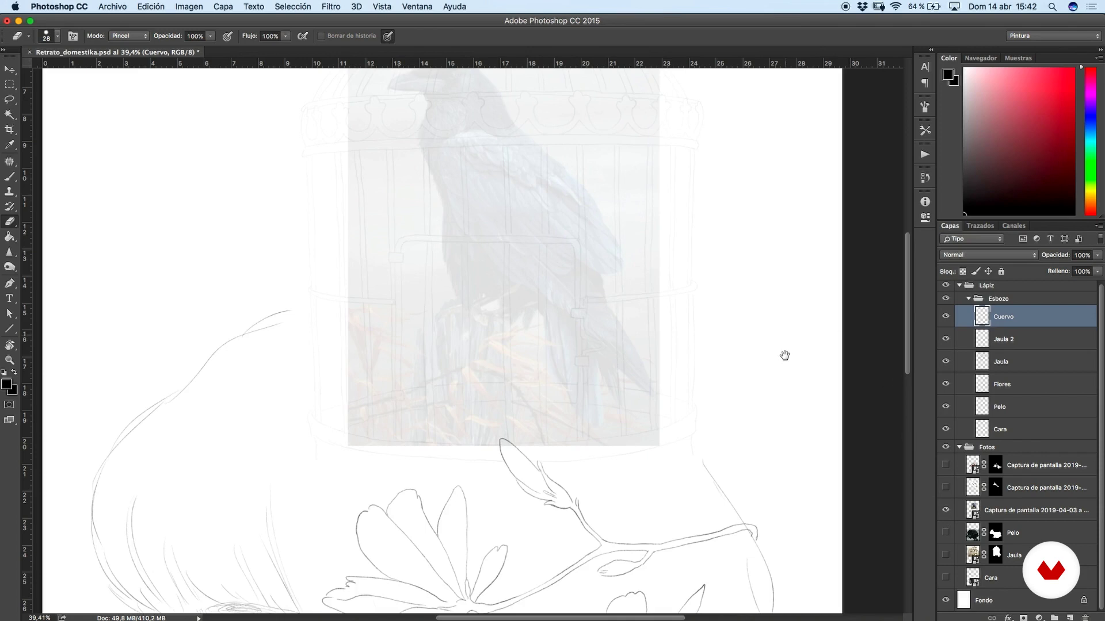
{"action": "left_click_drag", "start_coordinate": [784, 355], "coordinate": [778, 473]}
{"action": "left_click", "coordinate": [1013, 510]}
Raise the opacity of the Fotos group, collapse it, and make the Cuervo layer active.
{"action": "left_click", "coordinate": [1004, 453]}
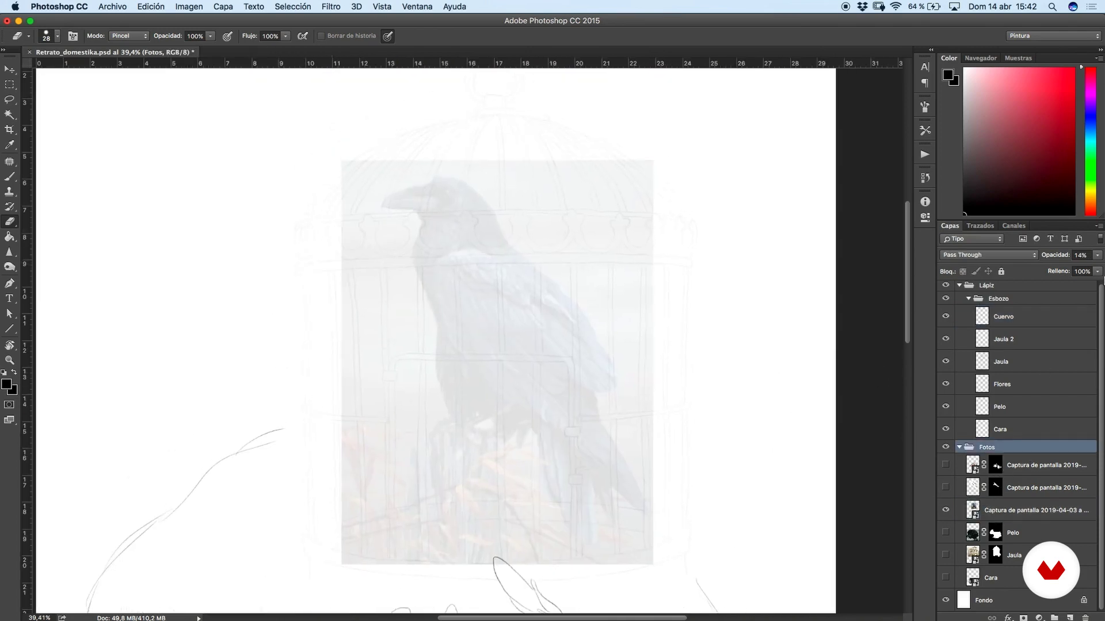
{"action": "scroll", "coordinate": [842, 261], "scroll_direction": "up", "scroll_amount": 1}
{"action": "left_click", "coordinate": [1098, 255]}
{"action": "left_click_drag", "start_coordinate": [1051, 268], "coordinate": [1062, 271]}
{"action": "left_click", "coordinate": [1001, 470]}
{"action": "left_click", "coordinate": [1006, 317]}
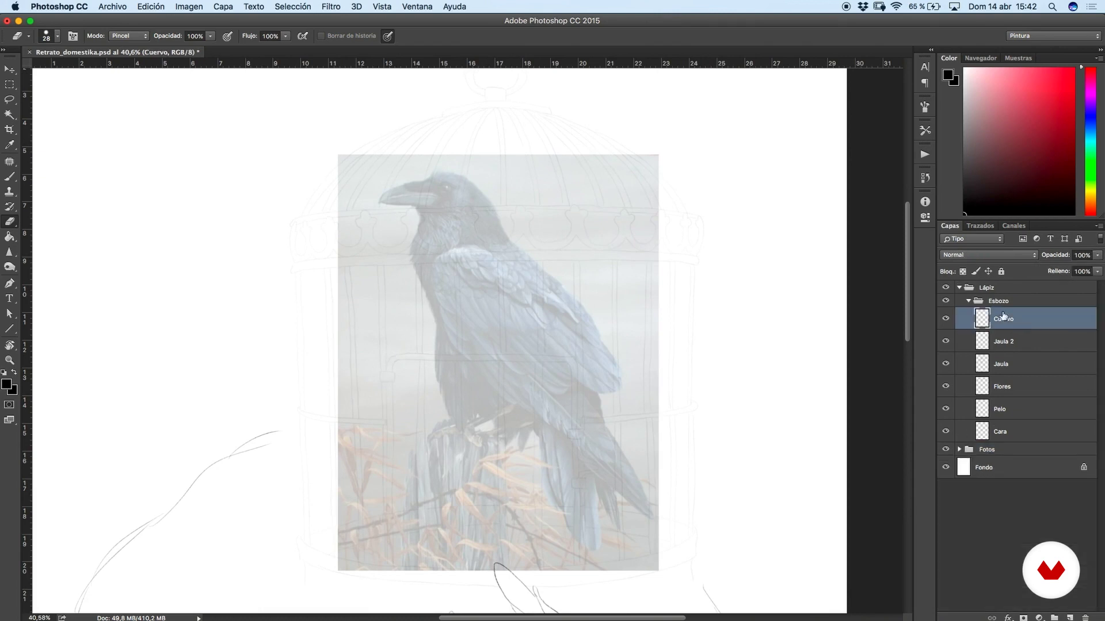
Trace the crow's throat line below the beak with the Brush on the Cuervo layer.
{"action": "key", "text": "b"}
{"action": "scroll", "coordinate": [445, 269], "scroll_direction": "up", "scroll_amount": 5}
{"action": "key", "text": "r"}
{"action": "left_click_drag", "start_coordinate": [591, 250], "coordinate": [513, 194]}
{"action": "left_click_drag", "start_coordinate": [445, 288], "coordinate": [469, 323]}
{"action": "left_click_drag", "start_coordinate": [470, 313], "coordinate": [481, 355]}
{"action": "left_click_drag", "start_coordinate": [482, 339], "coordinate": [494, 363]}
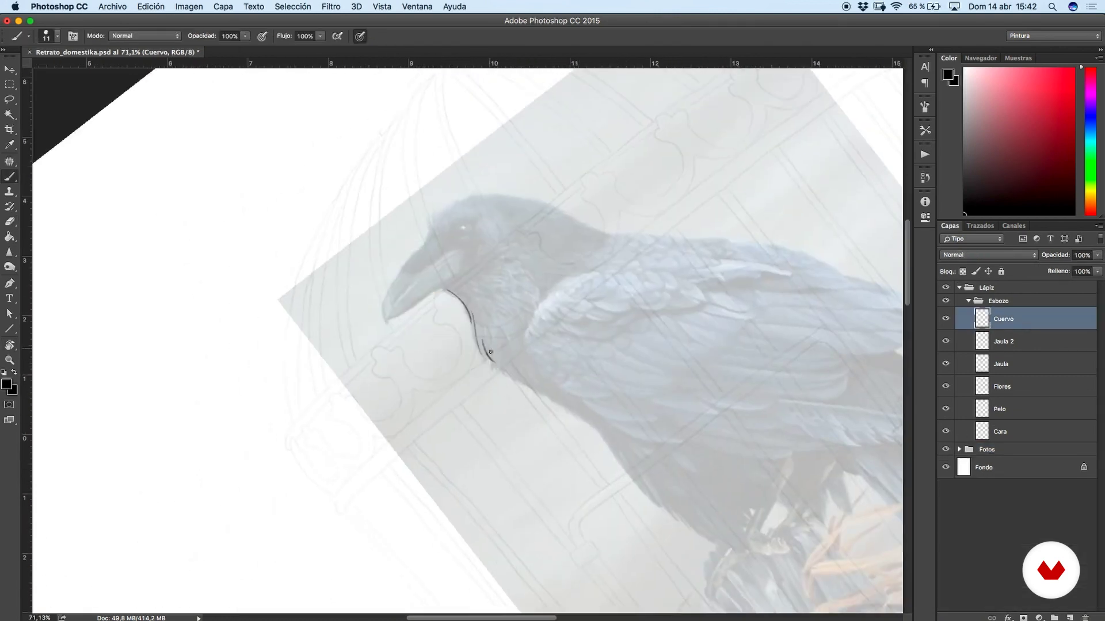
Trace the crow's upper and lower beak, the mouth line and the start of the forehead.
{"action": "key", "text": "r"}
{"action": "left_click_drag", "start_coordinate": [425, 314], "coordinate": [500, 303]}
{"action": "scroll", "coordinate": [501, 303], "scroll_direction": "up", "scroll_amount": 5}
{"action": "left_click_drag", "start_coordinate": [586, 234], "coordinate": [645, 308]}
{"action": "left_click_drag", "start_coordinate": [583, 242], "coordinate": [619, 444]}
{"action": "key", "text": "r"}
{"action": "mouse_move", "coordinate": [621, 375]}
{"action": "left_mouse_down"}
{"action": "mouse_move", "coordinate": [570, 224]}
{"action": "mouse_move", "coordinate": [585, 322]}
{"action": "left_mouse_up"}
{"action": "mouse_move", "coordinate": [545, 213]}
{"action": "left_mouse_down"}
{"action": "mouse_move", "coordinate": [573, 293]}
{"action": "mouse_move", "coordinate": [633, 398]}
{"action": "left_mouse_up"}
Draw the crow's eye with its pupil and start the contour behind the head.
{"action": "key", "text": "r"}
{"action": "left_click_drag", "start_coordinate": [639, 304], "coordinate": [630, 362]}
{"action": "left_click_drag", "start_coordinate": [632, 362], "coordinate": [636, 394]}
{"action": "mouse_move", "coordinate": [646, 304]}
{"action": "left_mouse_down"}
{"action": "mouse_move", "coordinate": [696, 419]}
{"action": "mouse_move", "coordinate": [637, 225]}
{"action": "left_mouse_up"}
{"action": "key", "text": "r"}
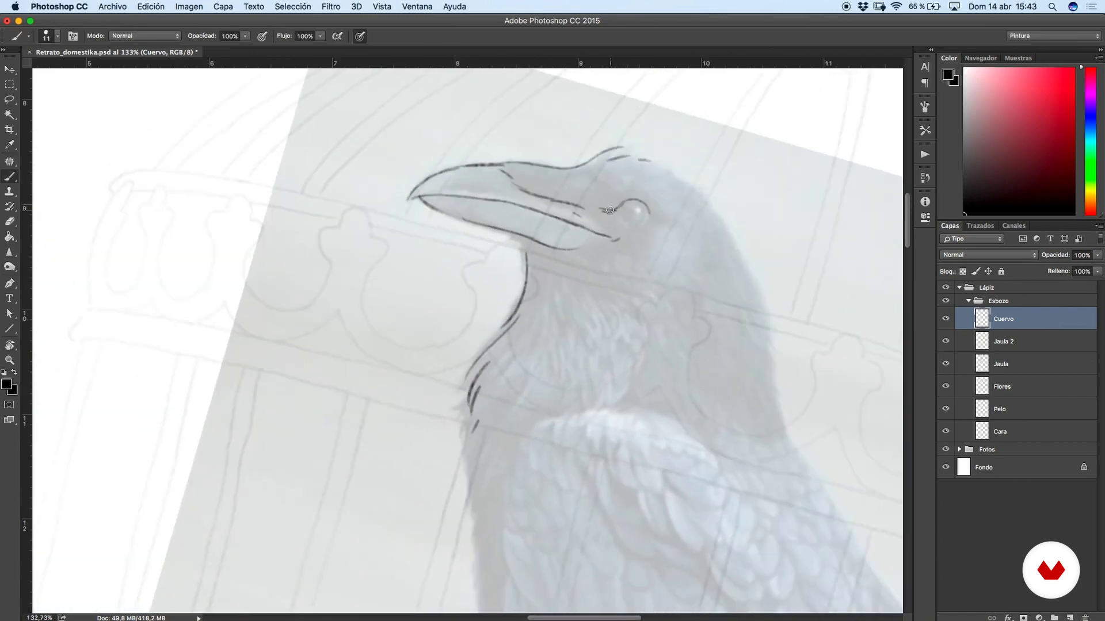
{"action": "left_click_drag", "start_coordinate": [629, 219], "coordinate": [650, 207]}
{"action": "mouse_move", "coordinate": [662, 259]}
{"action": "left_mouse_down"}
{"action": "mouse_move", "coordinate": [711, 322]}
{"action": "mouse_move", "coordinate": [712, 348]}
{"action": "left_mouse_up"}
Trace the crow's breast outline down to the legs with feathery strokes, and the front edge of the wing.
{"action": "key", "text": "r"}
{"action": "left_click_drag", "start_coordinate": [747, 298], "coordinate": [693, 167]}
{"action": "left_click_drag", "start_coordinate": [483, 449], "coordinate": [509, 313]}
{"action": "left_click_drag", "start_coordinate": [410, 237], "coordinate": [407, 311]}
{"action": "left_click_drag", "start_coordinate": [408, 278], "coordinate": [430, 430]}
{"action": "mouse_move", "coordinate": [464, 336]}
{"action": "left_mouse_down"}
{"action": "mouse_move", "coordinate": [451, 323]}
{"action": "mouse_move", "coordinate": [416, 321]}
{"action": "left_mouse_up"}
{"action": "left_click_drag", "start_coordinate": [464, 282], "coordinate": [460, 328]}
{"action": "mouse_move", "coordinate": [455, 318]}
{"action": "left_mouse_down"}
{"action": "mouse_move", "coordinate": [487, 389]}
{"action": "mouse_move", "coordinate": [450, 278]}
{"action": "left_mouse_up"}
{"action": "left_click_drag", "start_coordinate": [378, 270], "coordinate": [370, 380]}
{"action": "left_click_drag", "start_coordinate": [370, 348], "coordinate": [363, 391]}
{"action": "key", "text": "r"}
{"action": "mouse_move", "coordinate": [549, 380]}
{"action": "left_mouse_down"}
{"action": "mouse_move", "coordinate": [547, 286]}
{"action": "mouse_move", "coordinate": [555, 347]}
{"action": "left_mouse_up"}
{"action": "mouse_move", "coordinate": [392, 400]}
{"action": "left_mouse_down"}
{"action": "mouse_move", "coordinate": [430, 491]}
{"action": "mouse_move", "coordinate": [456, 513]}
{"action": "left_mouse_up"}
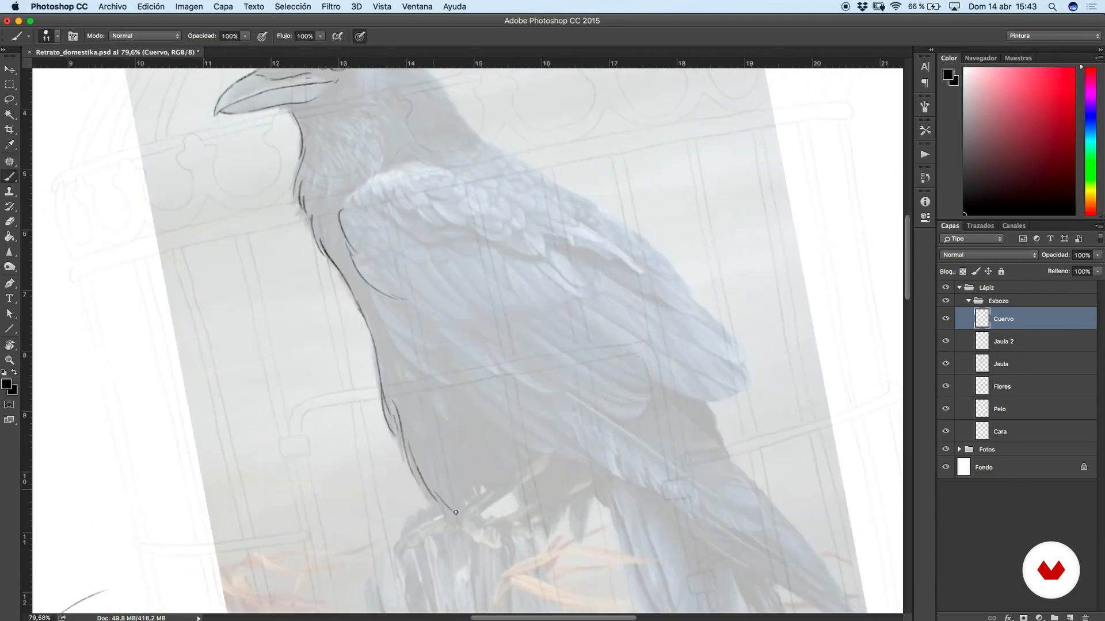
Trace the belly feathers above the legs and the long feathers along the wing's lower edge.
{"action": "left_click_drag", "start_coordinate": [424, 390], "coordinate": [455, 483]}
{"action": "mouse_move", "coordinate": [452, 452]}
{"action": "left_mouse_down"}
{"action": "mouse_move", "coordinate": [480, 483]}
{"action": "mouse_move", "coordinate": [500, 481]}
{"action": "left_mouse_up"}
{"action": "key", "text": "r"}
{"action": "left_click_drag", "start_coordinate": [535, 403], "coordinate": [510, 422]}
{"action": "left_click_drag", "start_coordinate": [395, 259], "coordinate": [427, 338]}
{"action": "mouse_move", "coordinate": [397, 289]}
{"action": "left_mouse_down"}
{"action": "mouse_move", "coordinate": [446, 386]}
{"action": "mouse_move", "coordinate": [519, 477]}
{"action": "left_mouse_up"}
{"action": "left_click_drag", "start_coordinate": [448, 365], "coordinate": [539, 489]}
{"action": "left_click_drag", "start_coordinate": [484, 374], "coordinate": [413, 275]}
{"action": "left_click_drag", "start_coordinate": [375, 246], "coordinate": [493, 418]}
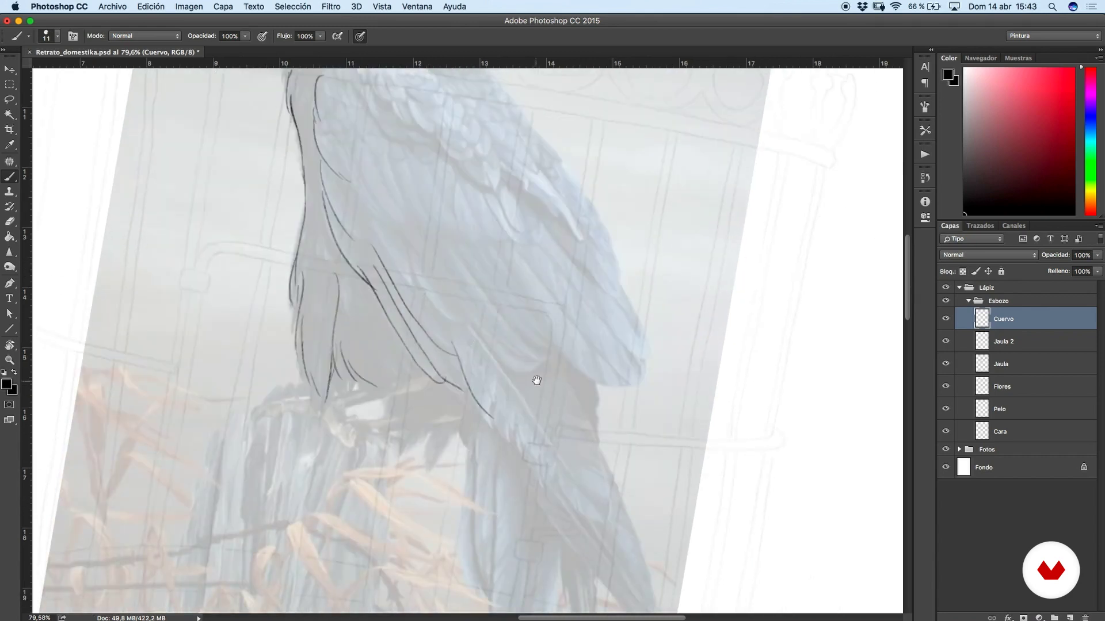
Trace the long feathers running from the lower wing into the crow's tail.
{"action": "left_click_drag", "start_coordinate": [538, 380], "coordinate": [447, 273]}
{"action": "key", "text": "r"}
{"action": "left_click_drag", "start_coordinate": [535, 368], "coordinate": [522, 389]}
{"action": "left_click_drag", "start_coordinate": [427, 202], "coordinate": [484, 383]}
{"action": "left_click_drag", "start_coordinate": [411, 267], "coordinate": [459, 362]}
{"action": "left_click_drag", "start_coordinate": [494, 262], "coordinate": [493, 420]}
{"action": "left_click_drag", "start_coordinate": [440, 350], "coordinate": [501, 529]}
{"action": "mouse_move", "coordinate": [511, 402]}
{"action": "left_mouse_down"}
{"action": "mouse_move", "coordinate": [510, 532]}
{"action": "mouse_move", "coordinate": [496, 551]}
{"action": "left_mouse_up"}
{"action": "left_click_drag", "start_coordinate": [437, 377], "coordinate": [481, 513]}
Trace the tips and the short inner feathers of the crow's tail.
{"action": "key", "text": "r"}
{"action": "mouse_move", "coordinate": [469, 464]}
{"action": "left_mouse_down"}
{"action": "mouse_move", "coordinate": [507, 460]}
{"action": "mouse_move", "coordinate": [490, 524]}
{"action": "left_mouse_up"}
{"action": "left_click_drag", "start_coordinate": [476, 481], "coordinate": [478, 520]}
{"action": "mouse_move", "coordinate": [471, 427]}
{"action": "left_mouse_down"}
{"action": "mouse_move", "coordinate": [440, 579]}
{"action": "mouse_move", "coordinate": [430, 545]}
{"action": "left_mouse_up"}
{"action": "key", "text": "r"}
{"action": "left_click_drag", "start_coordinate": [410, 328], "coordinate": [405, 545]}
{"action": "left_click_drag", "start_coordinate": [402, 515], "coordinate": [414, 571]}
{"action": "left_click_drag", "start_coordinate": [411, 542], "coordinate": [423, 572]}
Trace the remaining outer tail feathers and rework the lower belly edge beside the legs.
{"action": "key", "text": "r"}
{"action": "mouse_move", "coordinate": [396, 355]}
{"action": "left_mouse_down"}
{"action": "mouse_move", "coordinate": [395, 345]}
{"action": "mouse_move", "coordinate": [431, 495]}
{"action": "left_mouse_up"}
{"action": "key", "text": "Escape"}
{"action": "left_click_drag", "start_coordinate": [377, 320], "coordinate": [419, 507]}
{"action": "left_click_drag", "start_coordinate": [481, 428], "coordinate": [592, 502]}
{"action": "left_click_drag", "start_coordinate": [355, 362], "coordinate": [396, 381]}
{"action": "key", "text": "ctrl+z"}
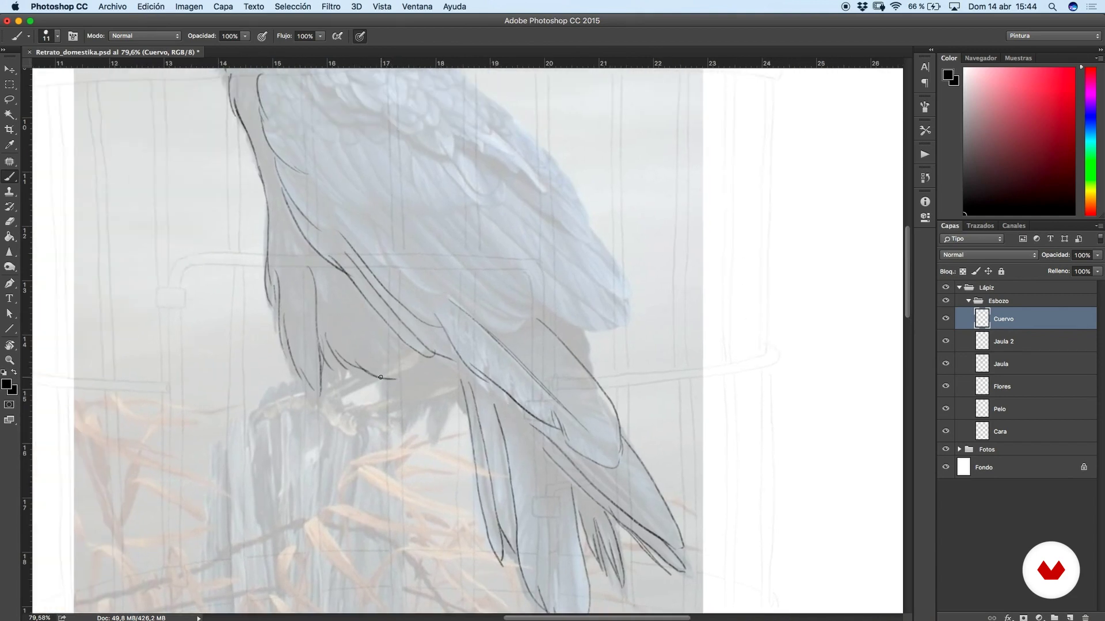
Trace the feathers under the belly and the first long flight feathers of the folded wing.
{"action": "key", "text": "r"}
{"action": "left_click_drag", "start_coordinate": [538, 233], "coordinate": [599, 288]}
{"action": "left_click_drag", "start_coordinate": [416, 276], "coordinate": [432, 266]}
{"action": "mouse_move", "coordinate": [422, 468]}
{"action": "left_mouse_down"}
{"action": "mouse_move", "coordinate": [368, 271]}
{"action": "mouse_move", "coordinate": [425, 396]}
{"action": "left_mouse_up"}
{"action": "key", "text": "b"}
{"action": "left_click_drag", "start_coordinate": [376, 269], "coordinate": [389, 384]}
{"action": "mouse_move", "coordinate": [385, 290]}
{"action": "left_mouse_down"}
{"action": "mouse_move", "coordinate": [427, 454]}
{"action": "mouse_move", "coordinate": [438, 459]}
{"action": "left_mouse_up"}
{"action": "left_click_drag", "start_coordinate": [437, 334], "coordinate": [474, 510]}
Fill the lower half of the crow's wing with long overlapping flight feather contours.
{"action": "key", "text": "r"}
{"action": "left_click_drag", "start_coordinate": [484, 429], "coordinate": [509, 420]}
{"action": "key", "text": "b"}
{"action": "left_click_drag", "start_coordinate": [495, 481], "coordinate": [487, 533]}
{"action": "left_click_drag", "start_coordinate": [457, 320], "coordinate": [544, 506]}
{"action": "left_click_drag", "start_coordinate": [490, 337], "coordinate": [558, 486]}
{"action": "left_click_drag", "start_coordinate": [504, 309], "coordinate": [531, 389]}
{"action": "left_click_drag", "start_coordinate": [520, 334], "coordinate": [538, 410]}
{"action": "mouse_move", "coordinate": [541, 363]}
{"action": "left_mouse_down"}
{"action": "mouse_move", "coordinate": [553, 400]}
{"action": "mouse_move", "coordinate": [542, 247]}
{"action": "left_mouse_up"}
Trace the rounded rows of shorter feathers across the middle and upper part of the crow's wing.
{"action": "left_click_drag", "start_coordinate": [329, 184], "coordinate": [385, 226]}
{"action": "left_click_drag", "start_coordinate": [421, 262], "coordinate": [456, 263]}
{"action": "left_click_drag", "start_coordinate": [366, 253], "coordinate": [425, 331]}
{"action": "mouse_move", "coordinate": [344, 241]}
{"action": "left_mouse_down"}
{"action": "mouse_move", "coordinate": [410, 330]}
{"action": "mouse_move", "coordinate": [390, 325]}
{"action": "left_mouse_up"}
{"action": "left_click_drag", "start_coordinate": [312, 251], "coordinate": [379, 333]}
{"action": "left_click_drag", "start_coordinate": [291, 257], "coordinate": [359, 323]}
{"action": "mouse_move", "coordinate": [381, 258]}
{"action": "left_mouse_down"}
{"action": "mouse_move", "coordinate": [447, 336]}
{"action": "mouse_move", "coordinate": [465, 339]}
{"action": "left_mouse_up"}
{"action": "mouse_move", "coordinate": [435, 284]}
{"action": "left_mouse_down"}
{"action": "mouse_move", "coordinate": [486, 326]}
{"action": "mouse_move", "coordinate": [504, 295]}
{"action": "left_mouse_up"}
{"action": "left_click_drag", "start_coordinate": [506, 301], "coordinate": [519, 321]}
{"action": "mouse_move", "coordinate": [483, 263]}
{"action": "left_mouse_down"}
{"action": "mouse_move", "coordinate": [516, 278]}
{"action": "mouse_move", "coordinate": [606, 242]}
{"action": "mouse_move", "coordinate": [482, 271]}
{"action": "left_mouse_up"}
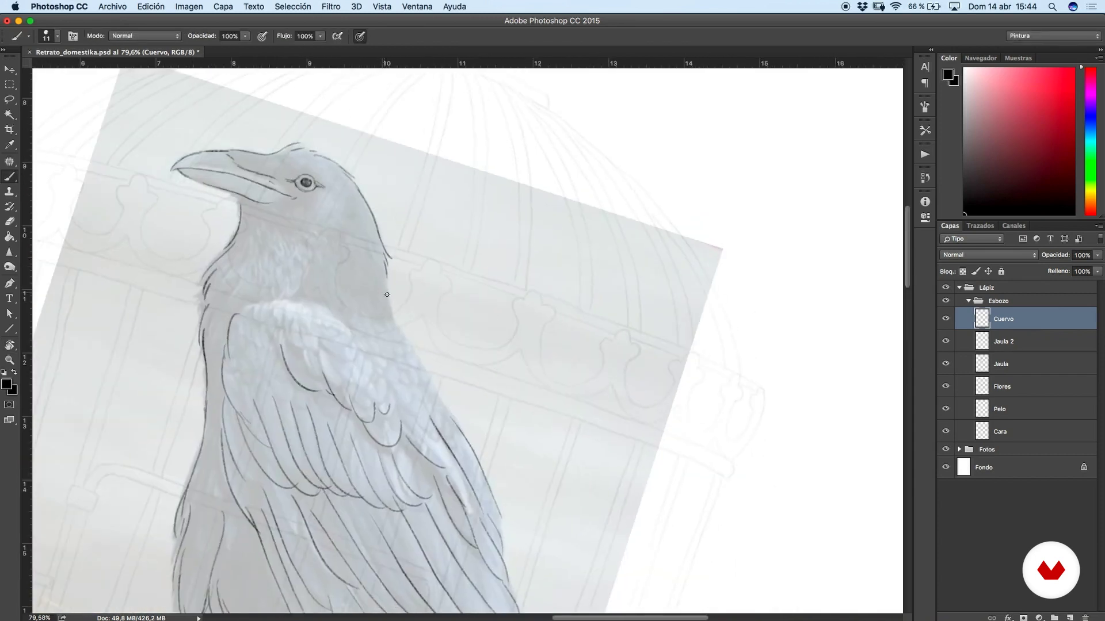
Trace the nape and upper back contour, and join the wing's shoulder edge to the neck.
{"action": "left_click_drag", "start_coordinate": [420, 361], "coordinate": [441, 402]}
{"action": "left_click_drag", "start_coordinate": [537, 323], "coordinate": [621, 295]}
{"action": "left_click_drag", "start_coordinate": [620, 295], "coordinate": [499, 184]}
{"action": "left_click_drag", "start_coordinate": [350, 444], "coordinate": [366, 397]}
{"action": "left_click_drag", "start_coordinate": [356, 404], "coordinate": [401, 354]}
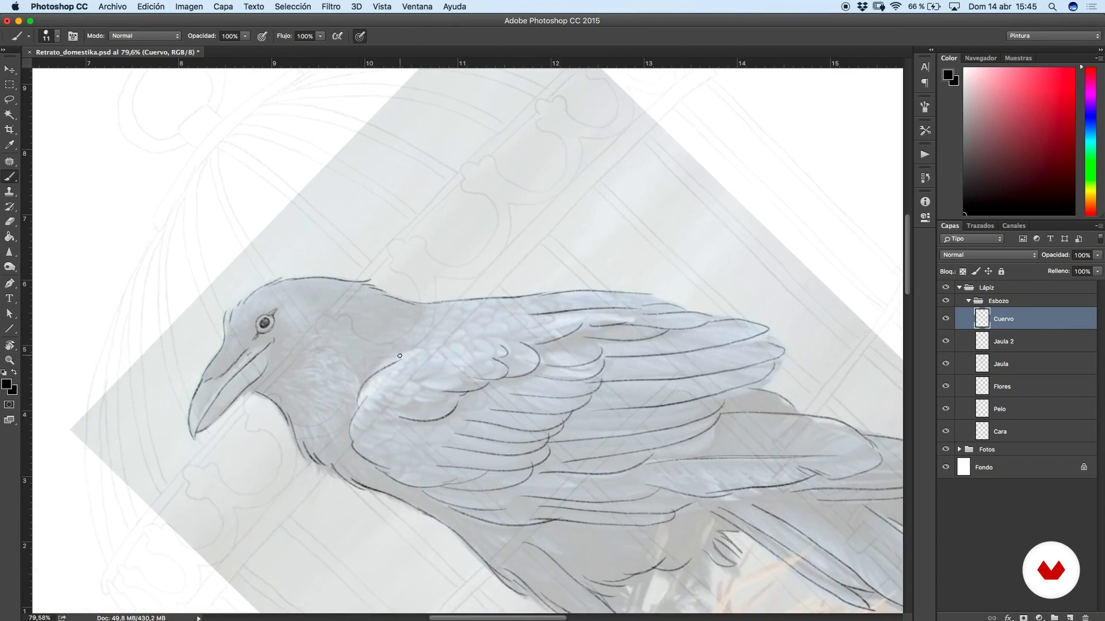
{"action": "left_click_drag", "start_coordinate": [629, 282], "coordinate": [634, 385]}
Hide the Fotos group to review the whole sketch with the crow, and show the photos again.
{"action": "left_click", "coordinate": [945, 449]}
{"action": "scroll", "coordinate": [606, 357], "scroll_direction": "down", "scroll_amount": 5}
{"action": "left_click_drag", "start_coordinate": [621, 343], "coordinate": [709, 353]}
{"action": "scroll", "coordinate": [707, 348], "scroll_direction": "down", "scroll_amount": 3}
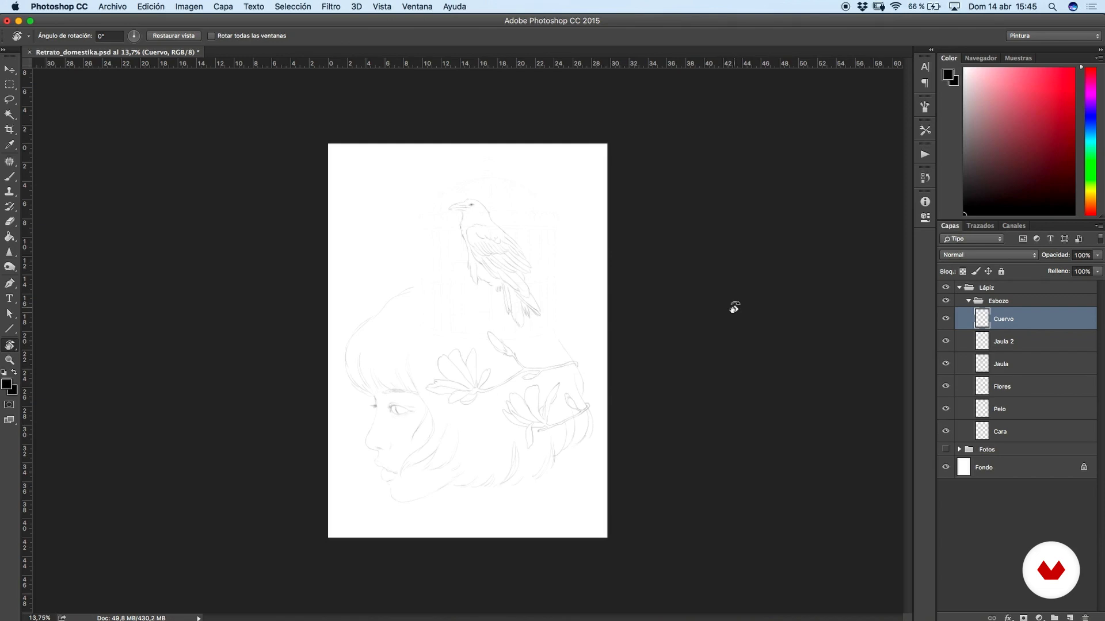
{"action": "scroll", "coordinate": [616, 291], "scroll_direction": "up", "scroll_amount": 3}
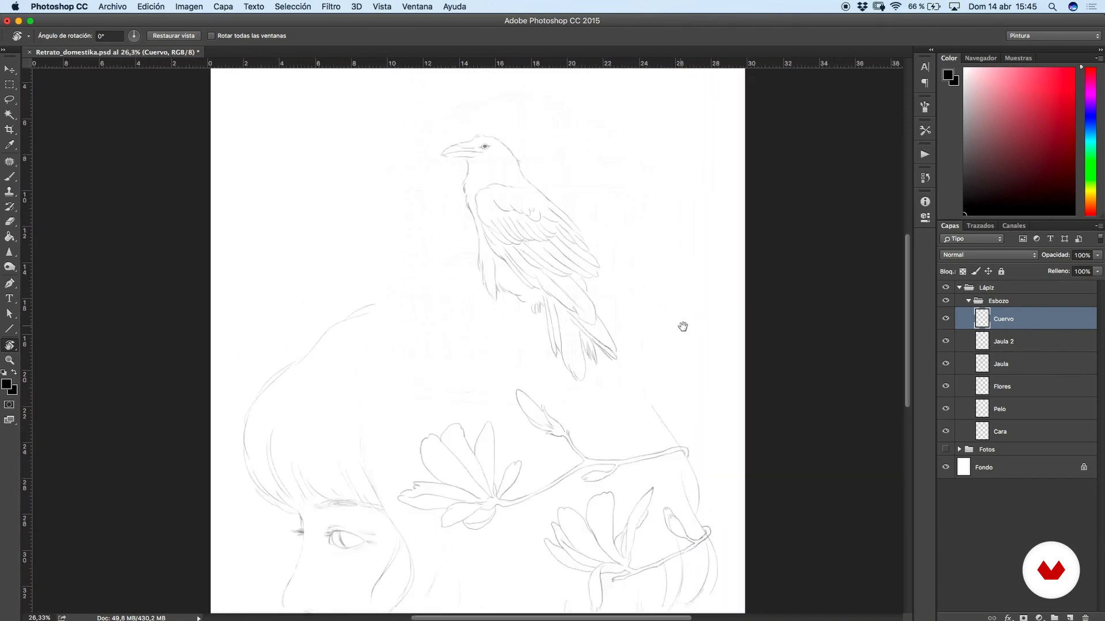
{"action": "left_click", "coordinate": [945, 450]}
Create a new layer named Rama above Cuervo in the Esbozo group.
{"action": "scroll", "coordinate": [818, 351], "scroll_direction": "up", "scroll_amount": 1}
{"action": "left_click", "coordinate": [897, 324]}
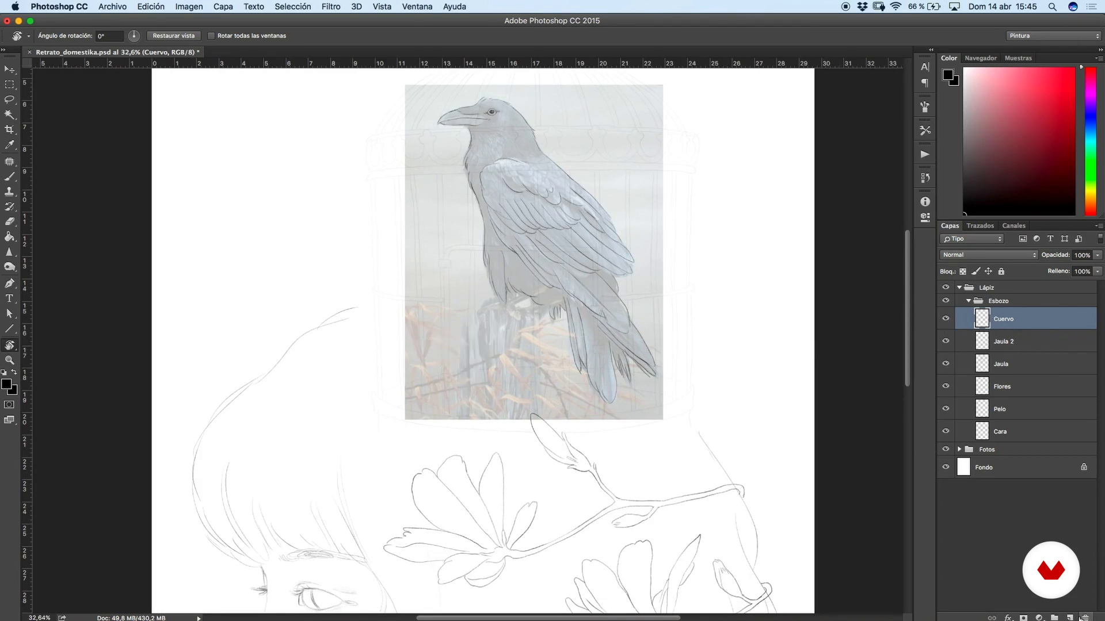
{"action": "left_click", "coordinate": [1072, 618]}
{"action": "double_click", "coordinate": [1003, 320]}
{"action": "type", "text": "Rama"}
{"action": "key", "text": "Return"}
Expand the Fotos group, show the branch photo and hide the crow photo.
{"action": "left_click", "coordinate": [959, 472]}
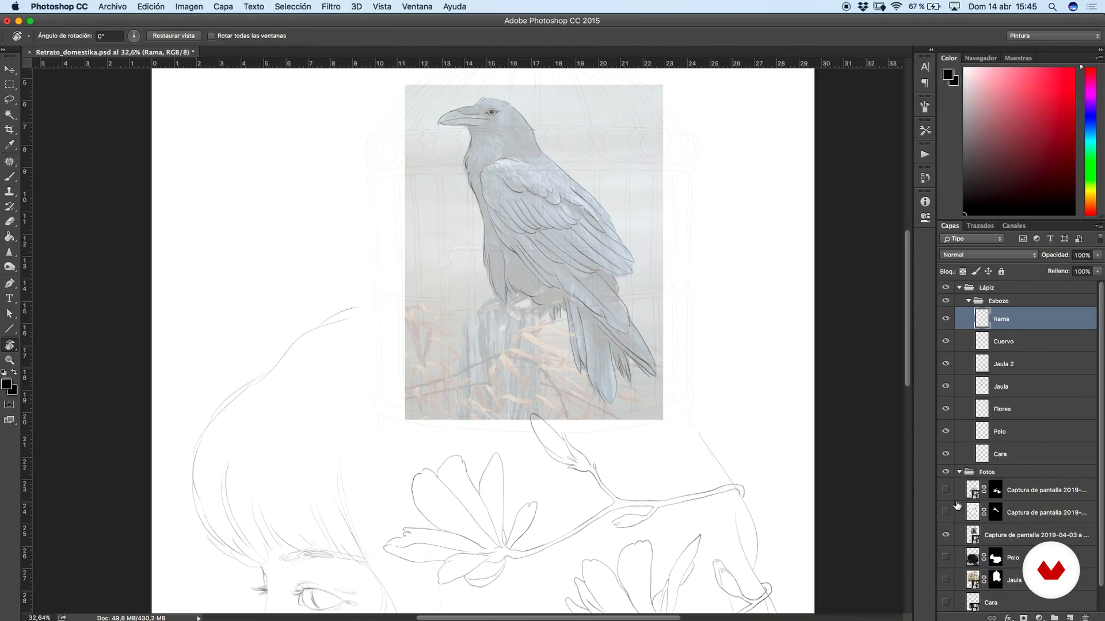
{"action": "left_click", "coordinate": [945, 512]}
{"action": "key", "text": "b"}
{"action": "mouse_move", "coordinate": [695, 397]}
{"action": "left_mouse_down"}
{"action": "mouse_move", "coordinate": [700, 415]}
{"action": "mouse_move", "coordinate": [829, 424]}
{"action": "mouse_move", "coordinate": [705, 346]}
{"action": "left_mouse_up"}
{"action": "key", "text": "r"}
{"action": "left_click_drag", "start_coordinate": [705, 346], "coordinate": [646, 513]}
{"action": "key", "text": "b"}
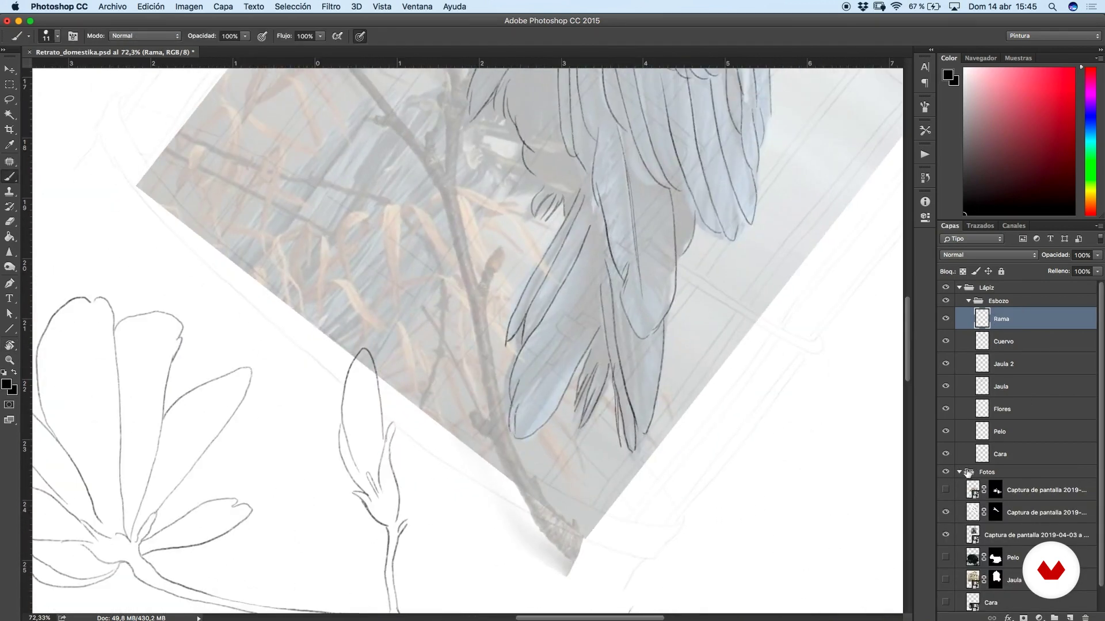
{"action": "left_click", "coordinate": [945, 534]}
Lower the opacity of the Fotos group and make the Rama layer active again.
{"action": "left_click", "coordinate": [987, 472]}
{"action": "left_click_drag", "start_coordinate": [1097, 255], "coordinate": [1048, 271]}
{"action": "left_click", "coordinate": [1011, 325]}
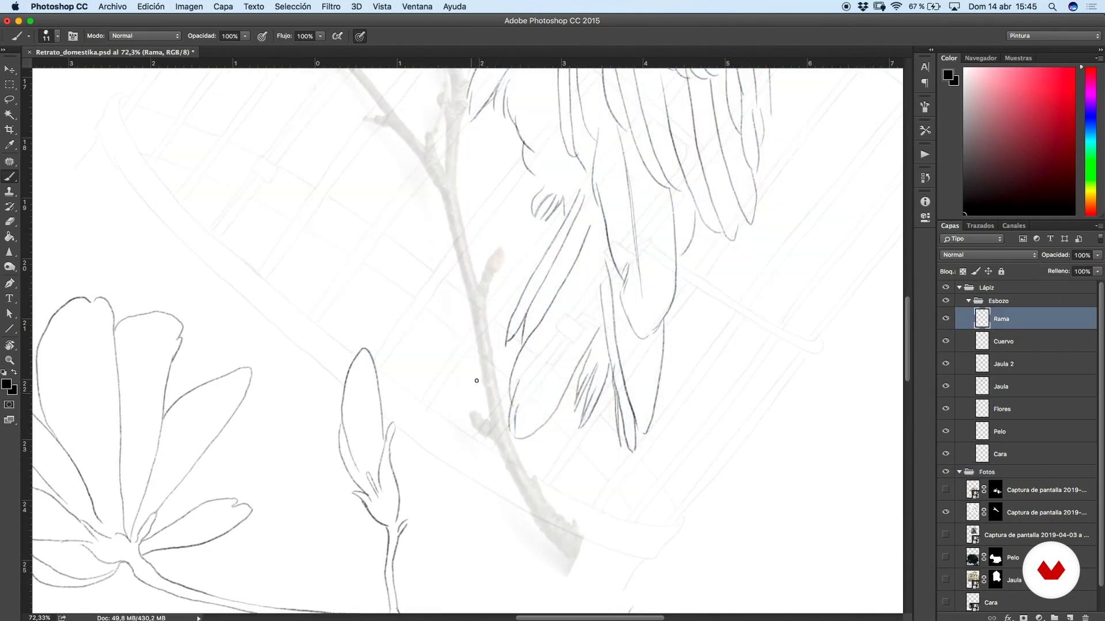
Trace both edges of the branch's lower stem, including its small side twigs, on the Rama layer.
{"action": "left_click_drag", "start_coordinate": [479, 352], "coordinate": [481, 416]}
{"action": "left_click_drag", "start_coordinate": [484, 304], "coordinate": [513, 448]}
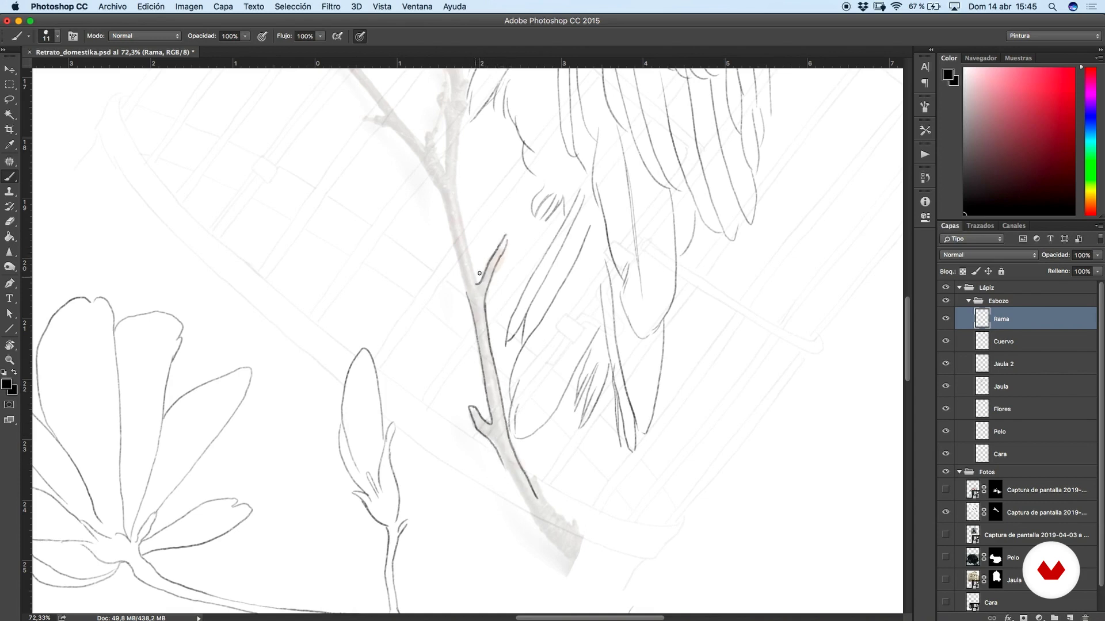
{"action": "scroll", "coordinate": [489, 288], "scroll_direction": "up", "scroll_amount": 10}
{"action": "scroll", "coordinate": [489, 288], "scroll_direction": "left", "scroll_amount": 2}
{"action": "left_click_drag", "start_coordinate": [519, 490], "coordinate": [499, 335]}
{"action": "mouse_move", "coordinate": [504, 271]}
{"action": "left_mouse_down"}
{"action": "mouse_move", "coordinate": [516, 189]}
{"action": "mouse_move", "coordinate": [612, 532]}
{"action": "left_mouse_up"}
{"action": "key", "text": "space"}
Trace the branch's upper fork nearest the crow, including its knots and side twigs.
{"action": "key", "text": "r"}
{"action": "left_click_drag", "start_coordinate": [619, 489], "coordinate": [352, 164]}
{"action": "mouse_move", "coordinate": [460, 115]}
{"action": "left_mouse_down"}
{"action": "mouse_move", "coordinate": [455, 268]}
{"action": "mouse_move", "coordinate": [501, 265]}
{"action": "mouse_move", "coordinate": [526, 283]}
{"action": "left_mouse_up"}
{"action": "key", "text": "r"}
{"action": "left_click_drag", "start_coordinate": [518, 219], "coordinate": [530, 289]}
{"action": "left_click_drag", "start_coordinate": [527, 207], "coordinate": [574, 110]}
{"action": "key", "text": "space"}
{"action": "left_click_drag", "start_coordinate": [675, 108], "coordinate": [497, 372]}
Trace the branch's other fork, farther from the crow, with its twigs out to the split tip.
{"action": "key", "text": "r"}
{"action": "left_click_drag", "start_coordinate": [452, 244], "coordinate": [543, 404]}
{"action": "mouse_move", "coordinate": [502, 262]}
{"action": "left_mouse_down"}
{"action": "mouse_move", "coordinate": [499, 409]}
{"action": "mouse_move", "coordinate": [481, 308]}
{"action": "mouse_move", "coordinate": [464, 410]}
{"action": "left_mouse_up"}
{"action": "key", "text": "r"}
{"action": "left_click_drag", "start_coordinate": [464, 409], "coordinate": [428, 195]}
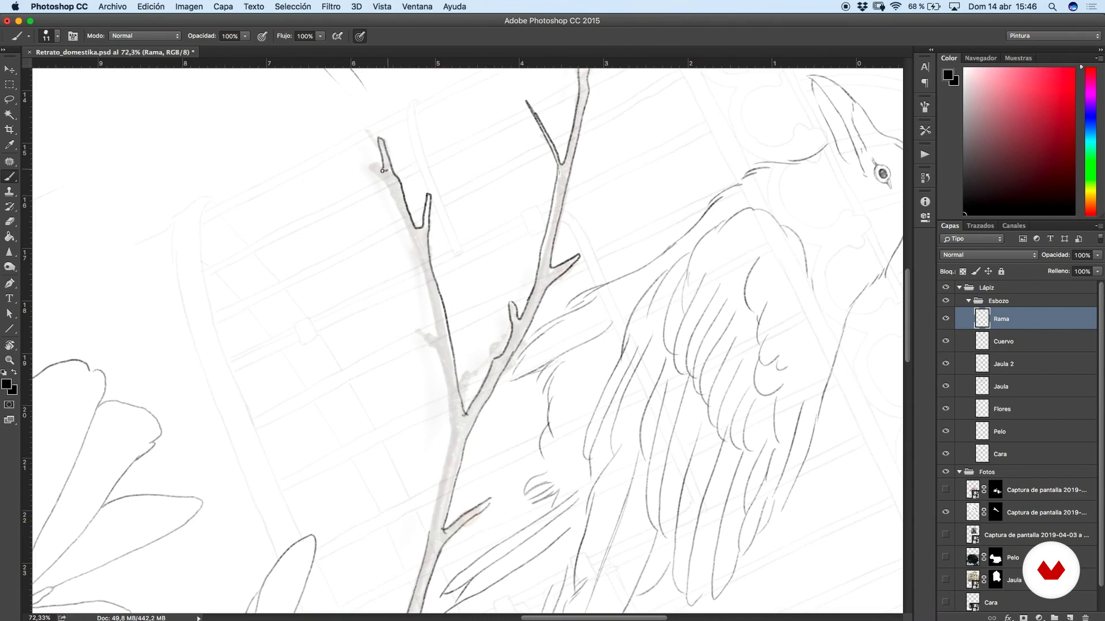
{"action": "mouse_move", "coordinate": [425, 276]}
{"action": "left_mouse_down"}
{"action": "mouse_move", "coordinate": [437, 339]}
{"action": "mouse_move", "coordinate": [456, 347]}
{"action": "left_mouse_up"}
{"action": "key", "text": "r"}
{"action": "left_click_drag", "start_coordinate": [499, 406], "coordinate": [522, 454]}
{"action": "key", "text": "r"}
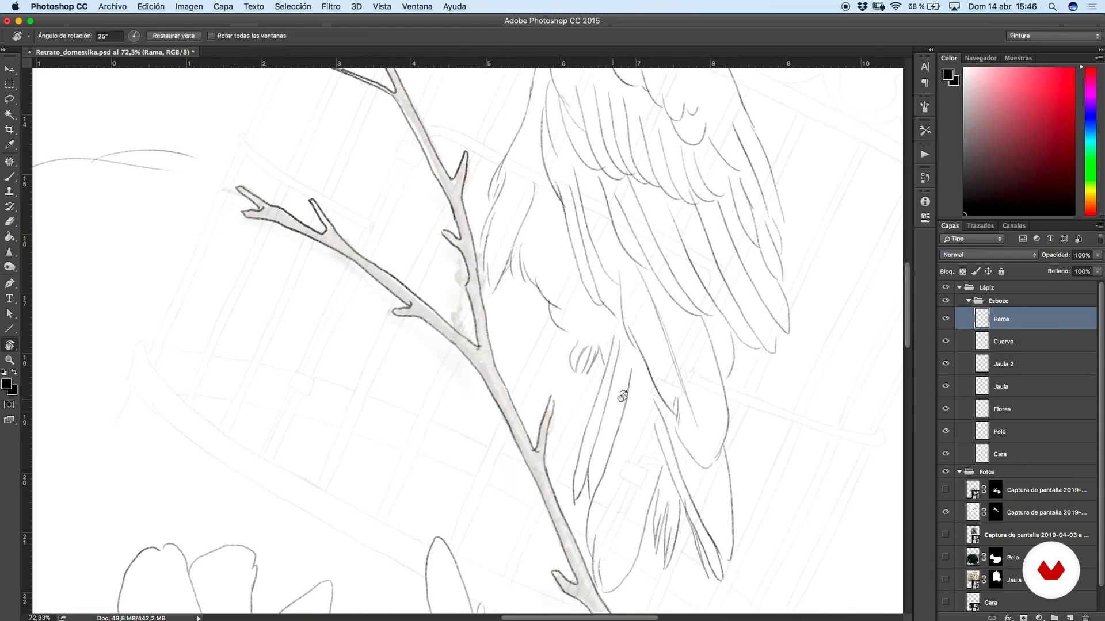
Switch the visible reference from the branch photo to the crow photo and make the Cuervo layer active.
{"action": "left_click_drag", "start_coordinate": [621, 395], "coordinate": [636, 326]}
{"action": "scroll", "coordinate": [707, 340], "scroll_direction": "down", "scroll_amount": 5}
{"action": "scroll", "coordinate": [707, 340], "scroll_direction": "up", "scroll_amount": 1}
{"action": "left_click", "coordinate": [946, 512]}
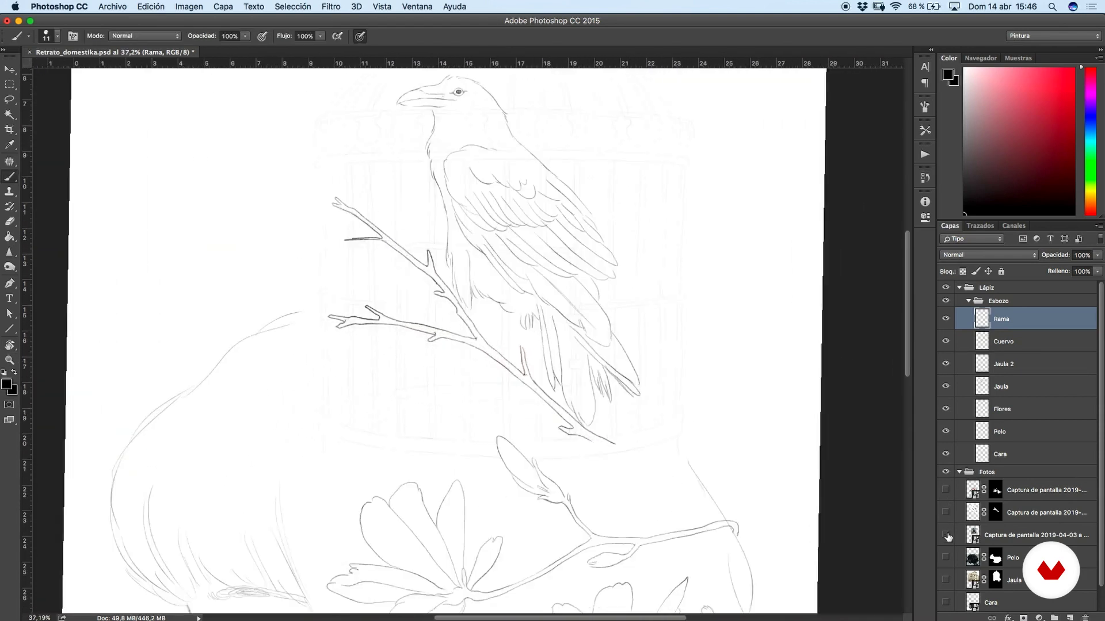
{"action": "left_click", "coordinate": [946, 535]}
{"action": "scroll", "coordinate": [803, 351], "scroll_direction": "up", "scroll_amount": 5}
{"action": "scroll", "coordinate": [805, 352], "scroll_direction": "up", "scroll_amount": 3}
{"action": "left_click", "coordinate": [1007, 341]}
Examine the crow sketch's legs and tail against the reference photo underneath.
{"action": "key", "text": "r"}
{"action": "mouse_move", "coordinate": [579, 294]}
{"action": "left_mouse_down"}
{"action": "mouse_move", "coordinate": [538, 257]}
{"action": "mouse_move", "coordinate": [589, 346]}
{"action": "left_mouse_up"}
{"action": "scroll", "coordinate": [799, 298], "scroll_direction": "down", "scroll_amount": 5}
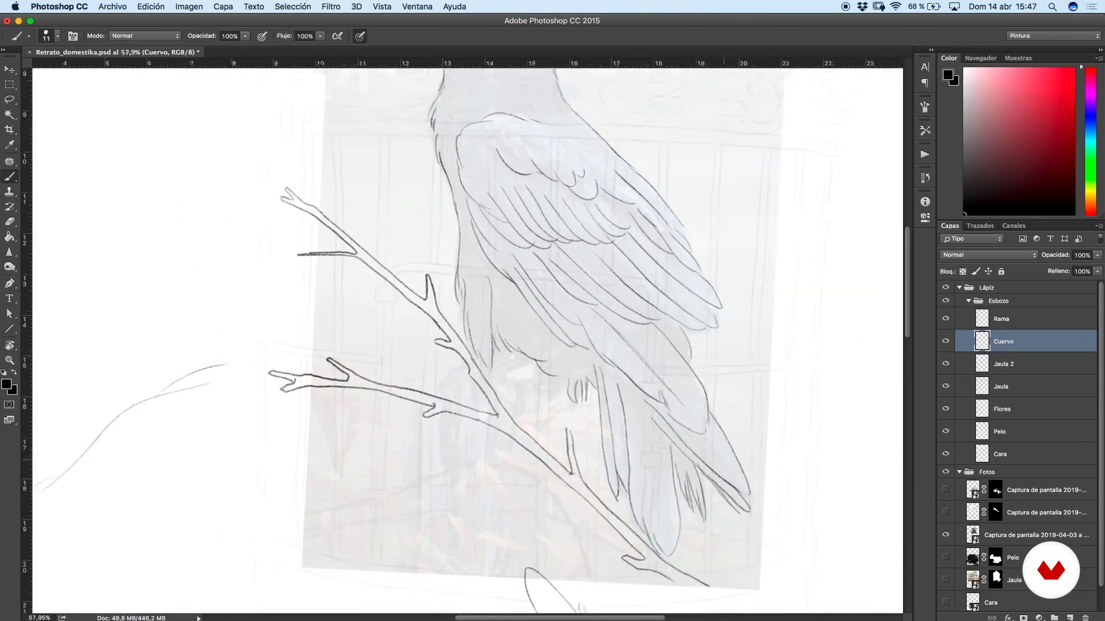
{"action": "scroll", "coordinate": [822, 322], "scroll_direction": "up", "scroll_amount": 2}
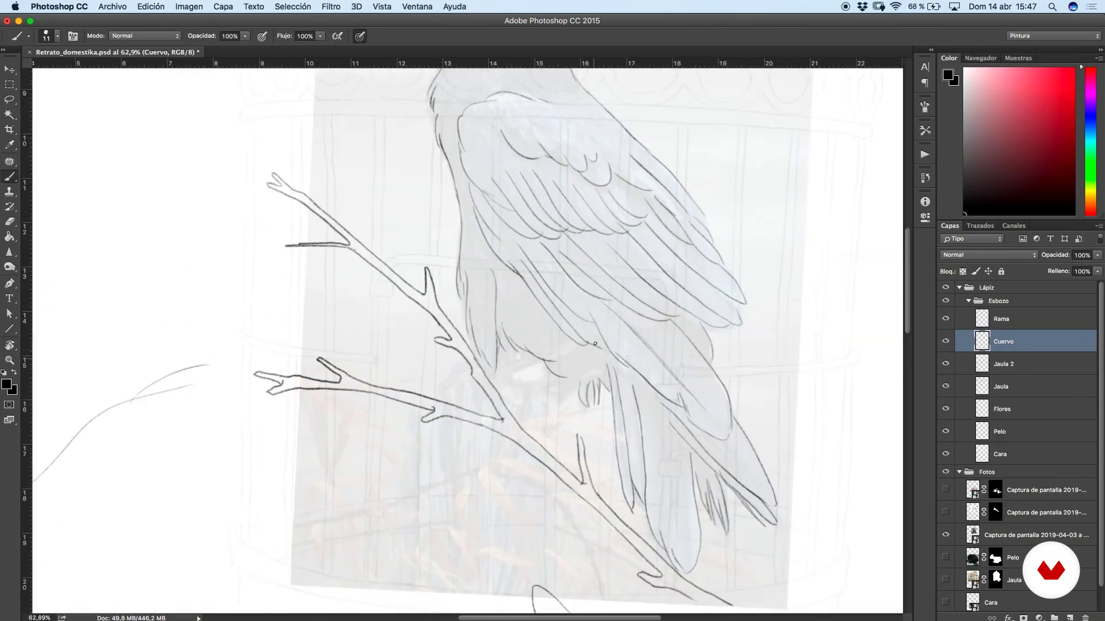
{"action": "key", "text": "r"}
{"action": "left_click_drag", "start_coordinate": [641, 351], "coordinate": [639, 332]}
{"action": "scroll", "coordinate": [621, 278], "scroll_direction": "up", "scroll_amount": 2}
{"action": "key", "text": "r"}
{"action": "mouse_move", "coordinate": [622, 278]}
{"action": "left_mouse_down"}
{"action": "mouse_move", "coordinate": [646, 293]}
{"action": "mouse_move", "coordinate": [536, 349]}
{"action": "left_mouse_up"}
{"action": "key", "text": "r"}
{"action": "left_click_drag", "start_coordinate": [610, 351], "coordinate": [607, 389]}
Hide the Fotos group and undo the last two changes on the Cuervo layer.
{"action": "left_click", "coordinate": [945, 472]}
{"action": "scroll", "coordinate": [806, 428], "scroll_direction": "down", "scroll_amount": 6}
{"action": "scroll", "coordinate": [804, 429], "scroll_direction": "up", "scroll_amount": 5}
{"action": "key", "text": "alt+super+z"}
{"action": "key", "text": "alt+super+z"}
{"action": "key", "text": "r"}
{"action": "mouse_move", "coordinate": [804, 424]}
{"action": "left_mouse_down"}
{"action": "mouse_move", "coordinate": [804, 328]}
{"action": "mouse_move", "coordinate": [799, 346]}
{"action": "left_mouse_up"}
{"action": "key", "text": "b"}
{"action": "scroll", "coordinate": [794, 357], "scroll_direction": "down", "scroll_amount": 2}
{"action": "scroll", "coordinate": [795, 357], "scroll_direction": "down", "scroll_amount": 1}
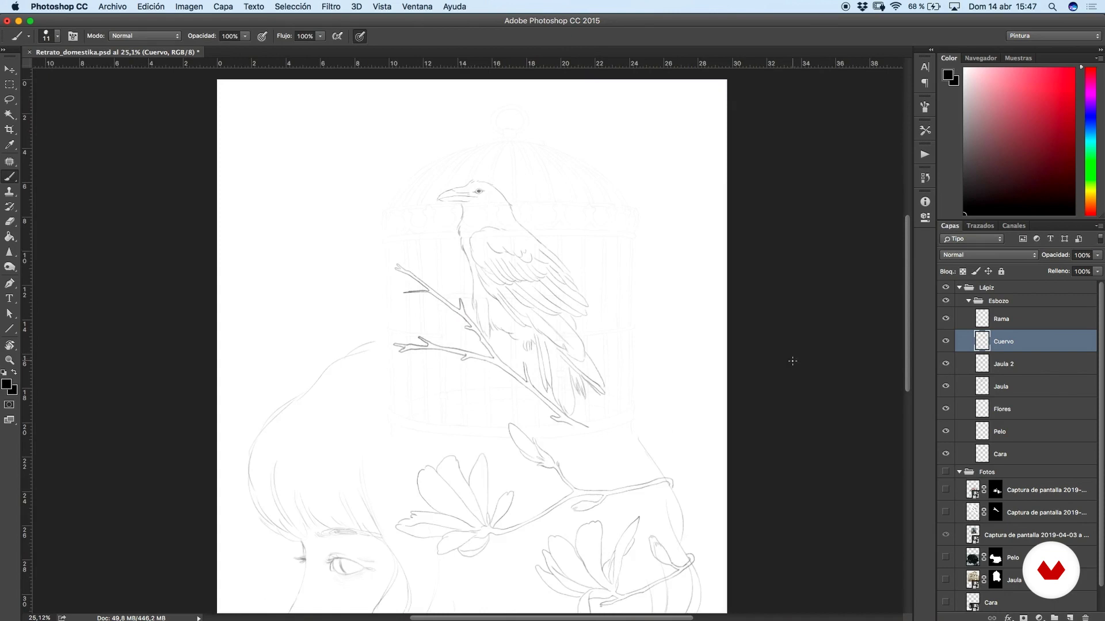
Free-transform the Rama layer to 127.74% scale and 9.18° rotation so the branch runs beneath the crow.
{"action": "scroll", "coordinate": [793, 362], "scroll_direction": "up", "scroll_amount": 5}
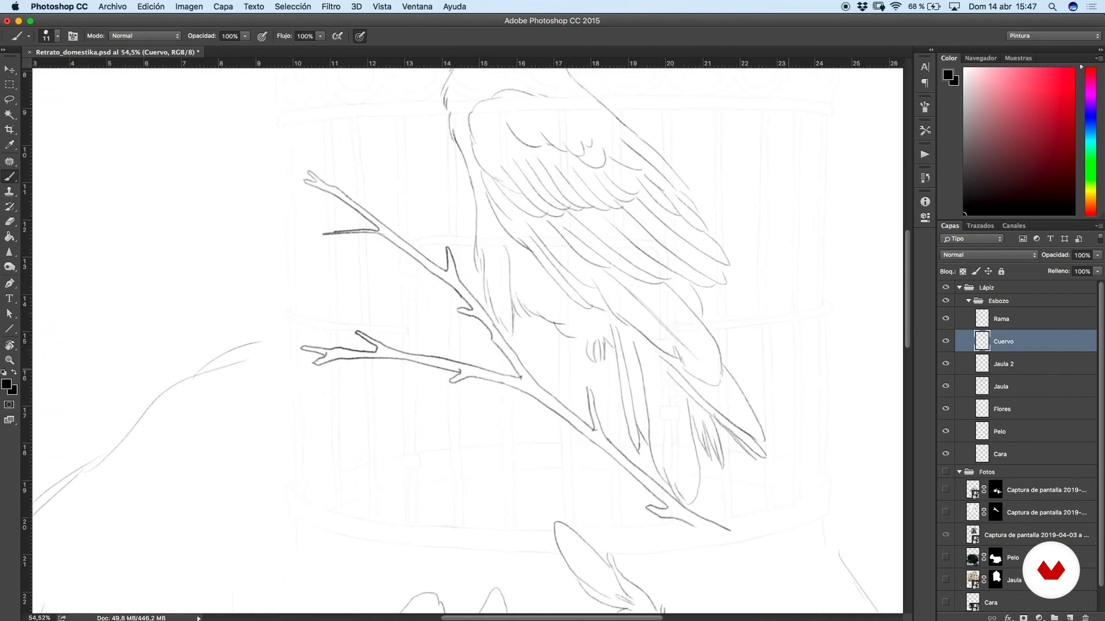
{"action": "left_click", "coordinate": [1018, 326]}
{"action": "scroll", "coordinate": [472, 347], "scroll_direction": "down", "scroll_amount": 2}
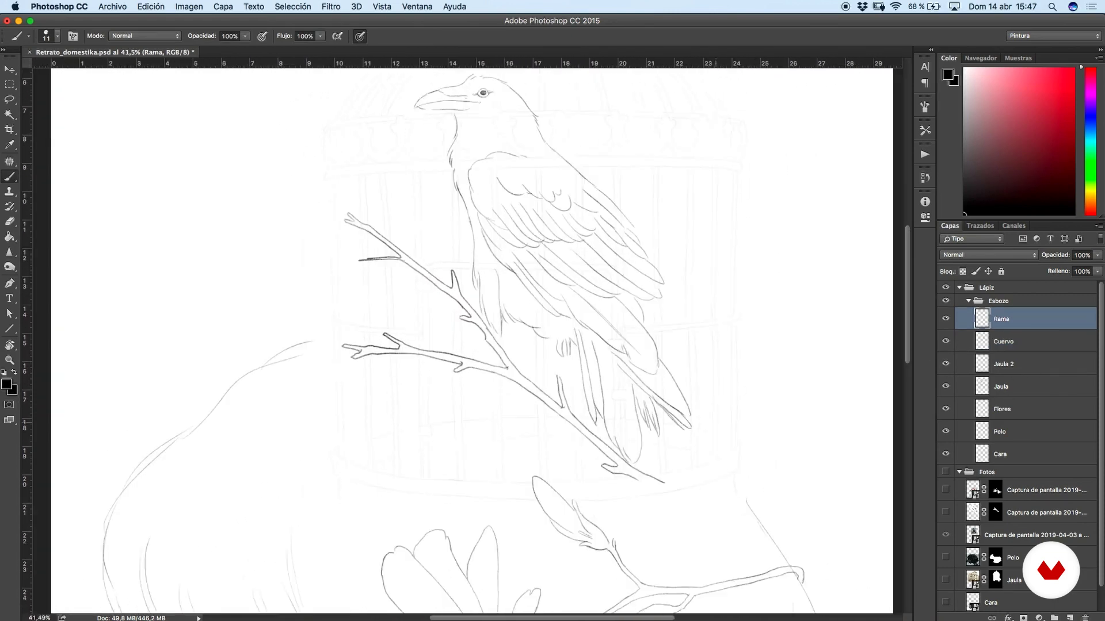
{"action": "key", "text": "ctrl+t"}
{"action": "left_click_drag", "start_coordinate": [665, 211], "coordinate": [755, 137]}
{"action": "left_click_drag", "start_coordinate": [656, 264], "coordinate": [649, 285]}
{"action": "left_click_drag", "start_coordinate": [814, 281], "coordinate": [814, 328]}
{"action": "mouse_move", "coordinate": [710, 318]}
{"action": "left_mouse_down"}
{"action": "mouse_move", "coordinate": [686, 296]}
{"action": "mouse_move", "coordinate": [676, 308]}
{"action": "left_mouse_up"}
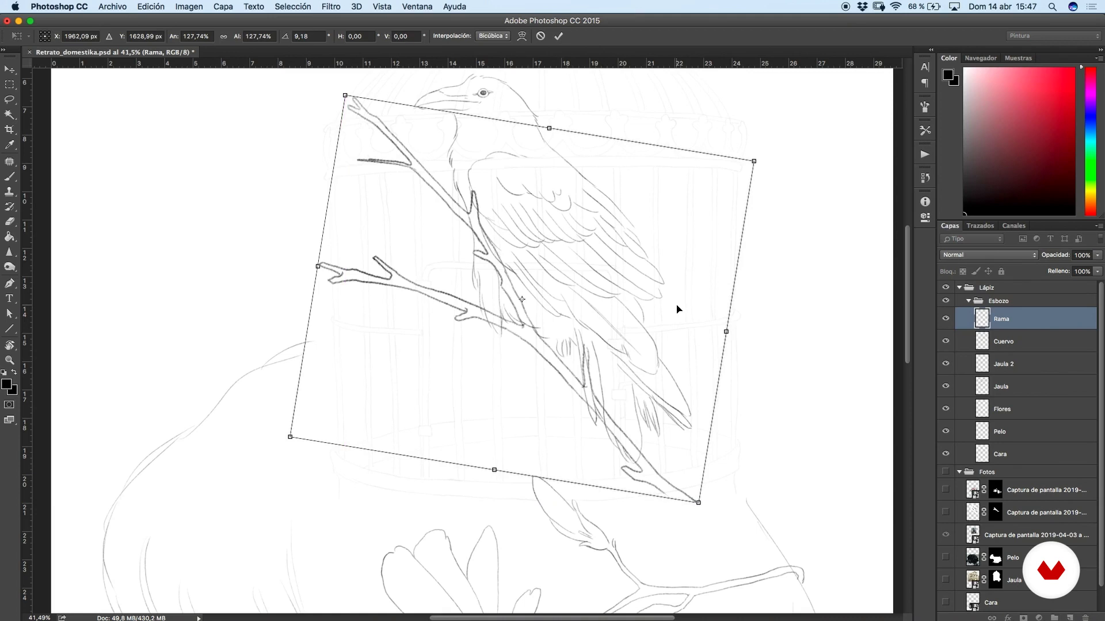
{"action": "key", "text": "Return"}
{"action": "key", "text": "b"}
{"action": "left_click_drag", "start_coordinate": [534, 243], "coordinate": [560, 323]}
Warp the Rama layer to bend both forks lower and shape the branch under the crow's claws.
{"action": "left_click", "coordinate": [151, 6]}
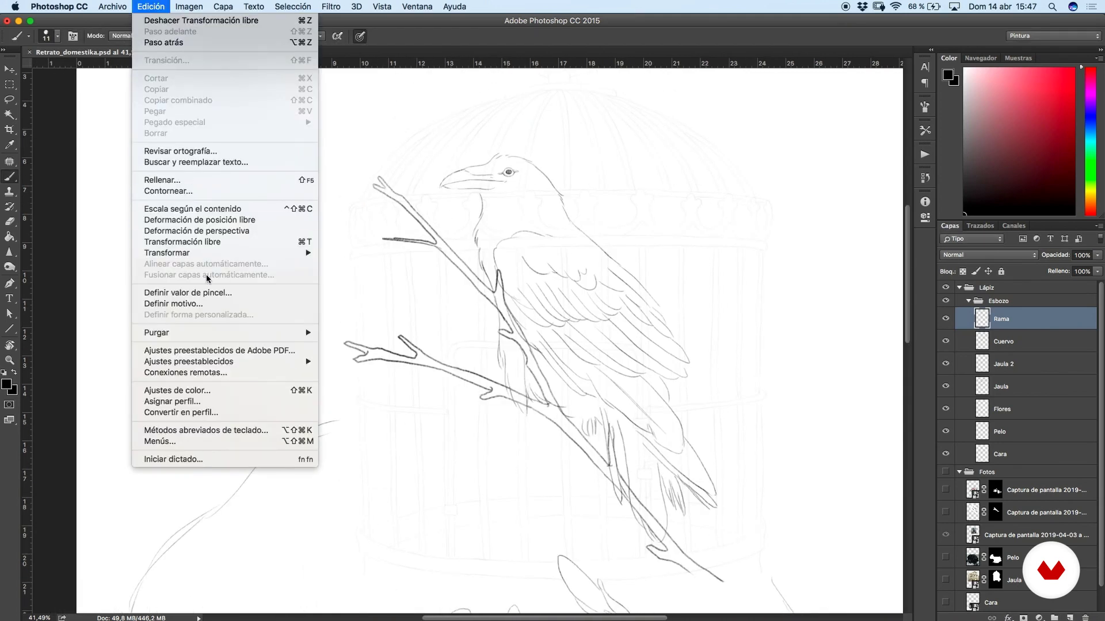
{"action": "mouse_move", "coordinate": [190, 252]}
{"action": "left_click", "coordinate": [345, 328]}
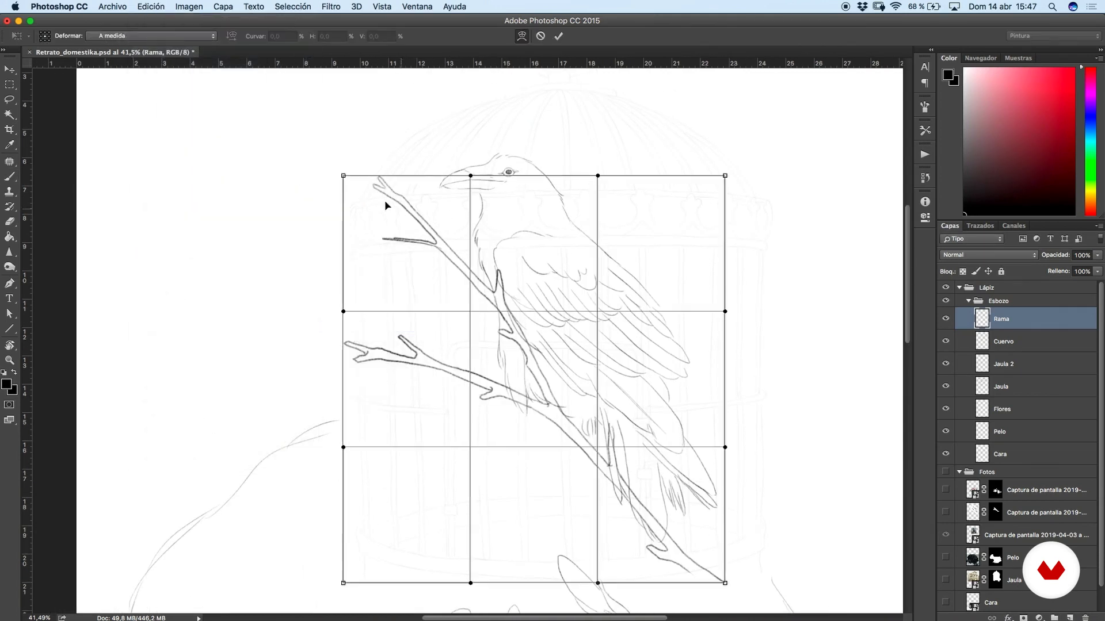
{"action": "mouse_move", "coordinate": [373, 192]}
{"action": "left_mouse_down"}
{"action": "mouse_move", "coordinate": [382, 201]}
{"action": "mouse_move", "coordinate": [394, 191]}
{"action": "left_mouse_up"}
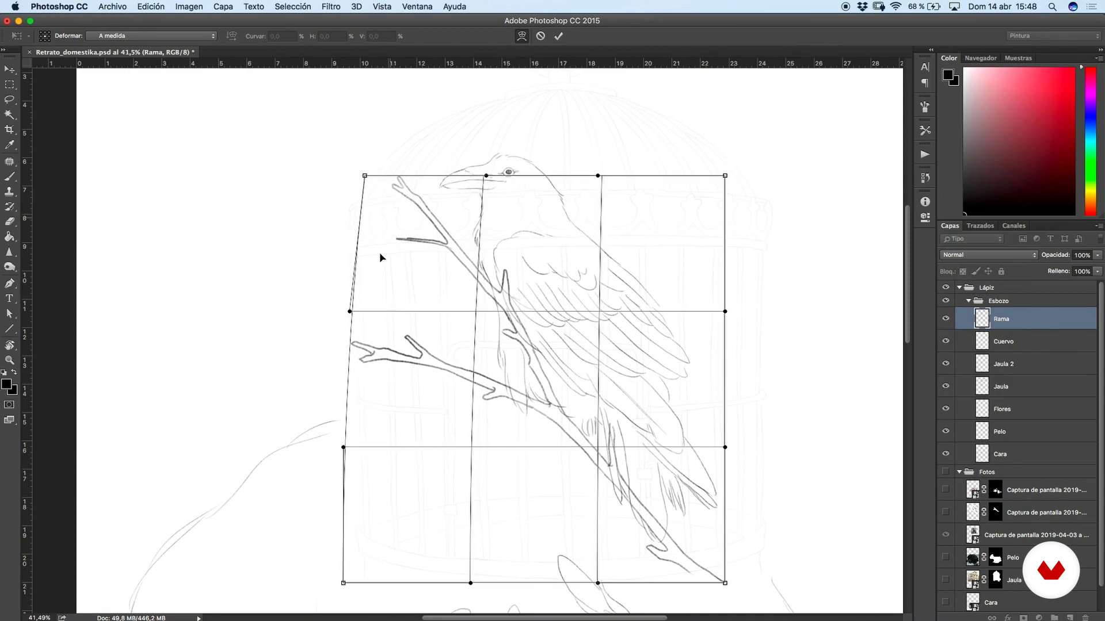
{"action": "left_click_drag", "start_coordinate": [364, 350], "coordinate": [383, 330]}
{"action": "left_click_drag", "start_coordinate": [364, 176], "coordinate": [331, 279]}
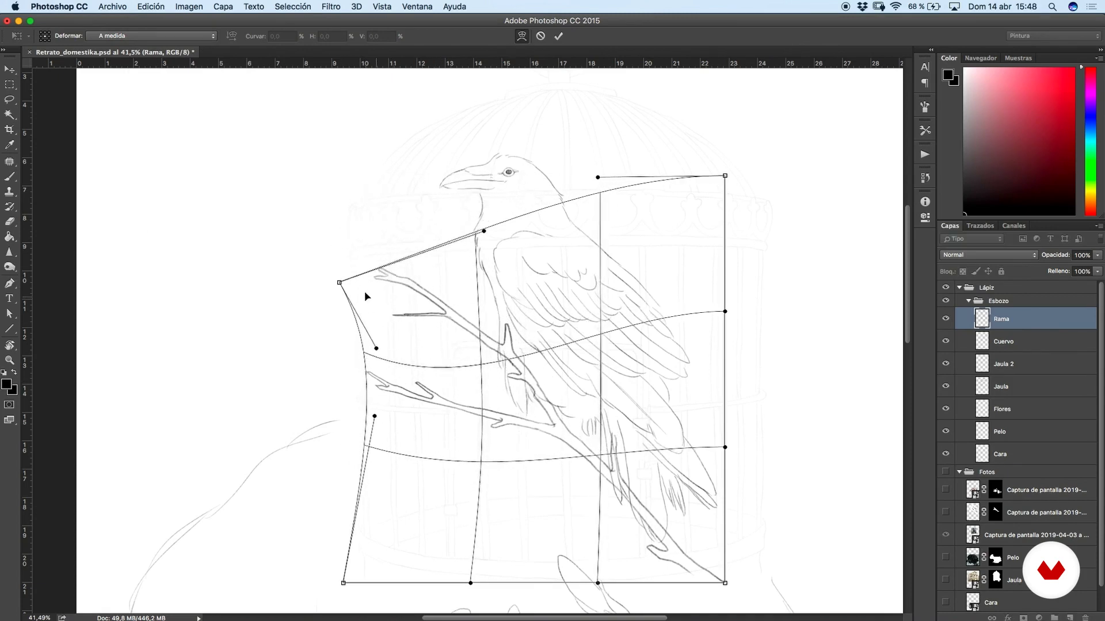
{"action": "left_click_drag", "start_coordinate": [466, 442], "coordinate": [462, 427]}
{"action": "left_click_drag", "start_coordinate": [375, 416], "coordinate": [374, 455]}
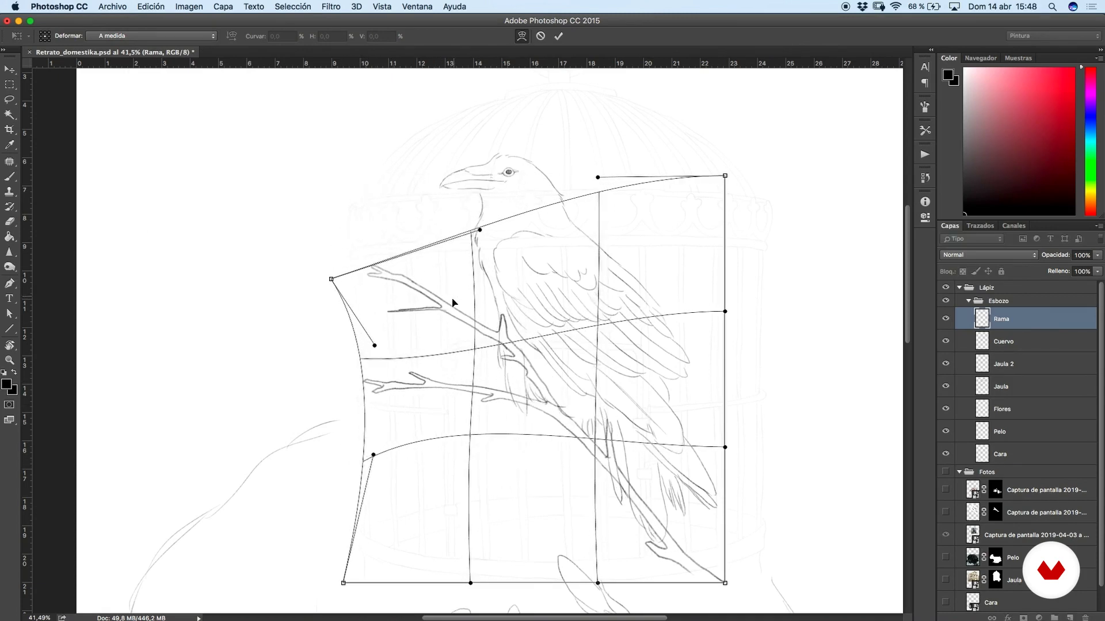
{"action": "left_click_drag", "start_coordinate": [454, 303], "coordinate": [449, 309]}
{"action": "left_click_drag", "start_coordinate": [547, 439], "coordinate": [548, 428]}
{"action": "mouse_move", "coordinate": [687, 524]}
{"action": "left_mouse_down"}
{"action": "mouse_move", "coordinate": [691, 511]}
{"action": "mouse_move", "coordinate": [703, 520]}
{"action": "left_mouse_up"}
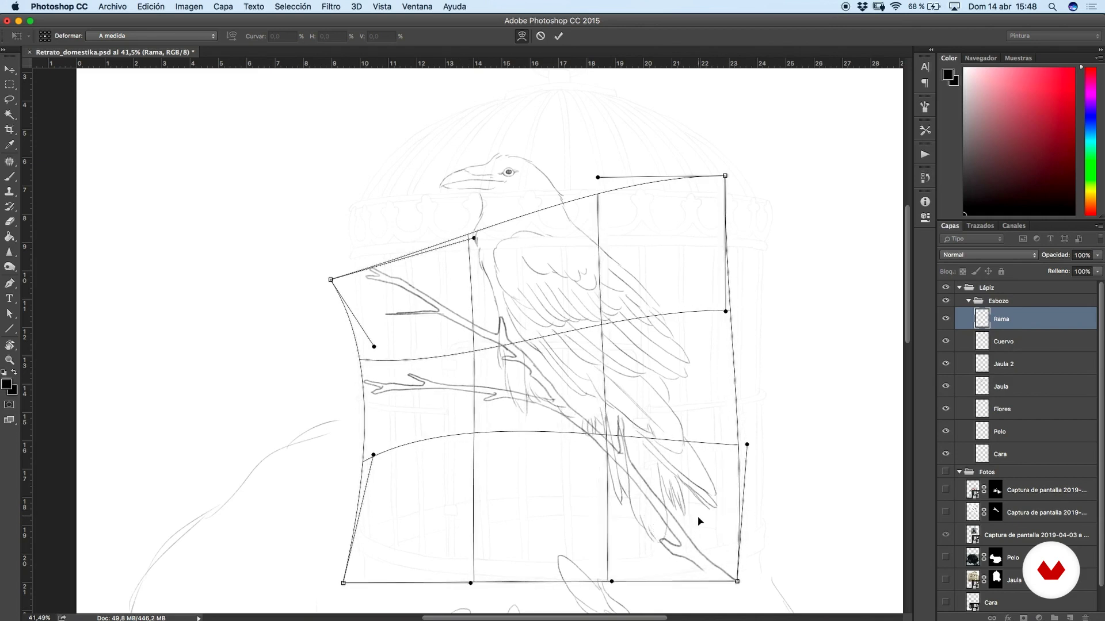
{"action": "key", "text": "Return"}
{"action": "key", "text": "b"}
{"action": "key", "text": "super+plus"}
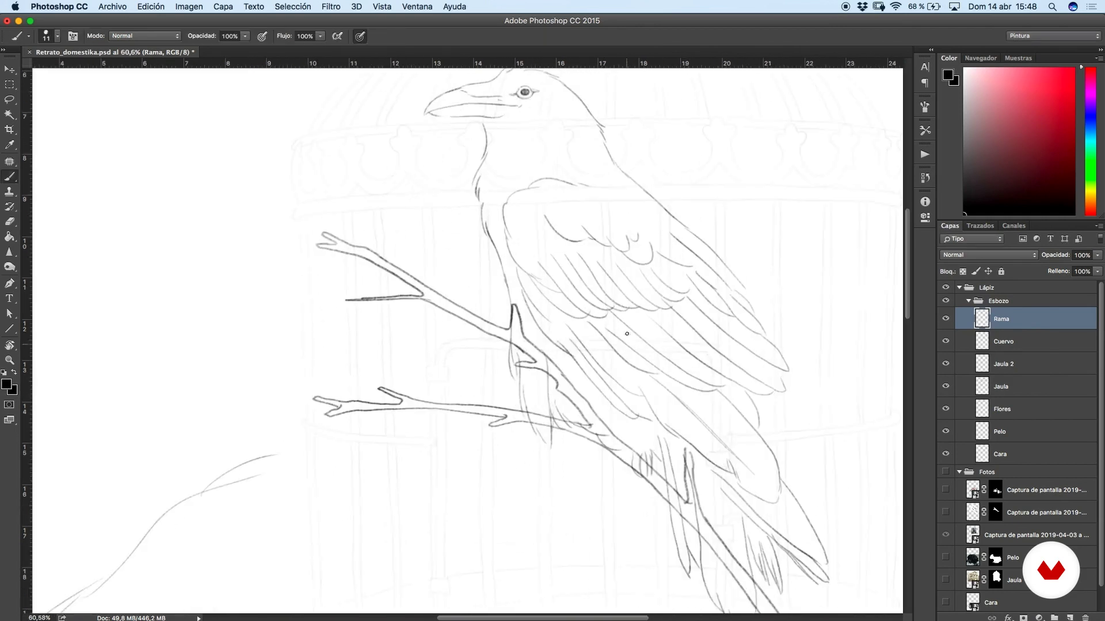
Add a layer mask to the Rama layer and choose the 28 px pencil brush.
{"action": "left_click", "coordinate": [1024, 618]}
{"action": "right_click", "coordinate": [617, 408]}
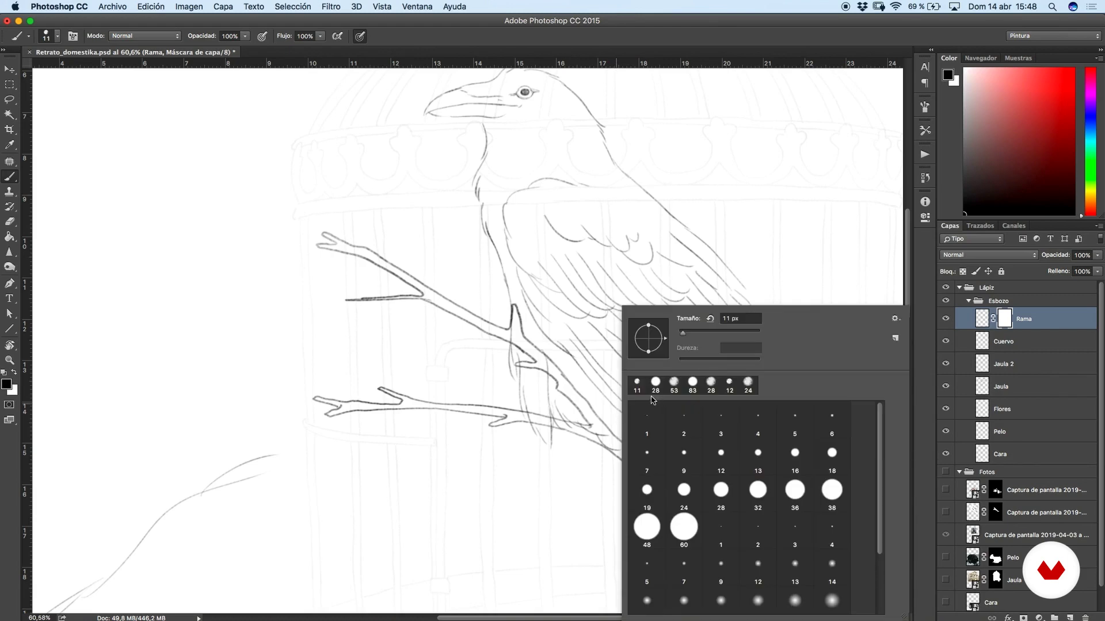
{"action": "left_click", "coordinate": [659, 390]}
{"action": "left_click", "coordinate": [924, 132]}
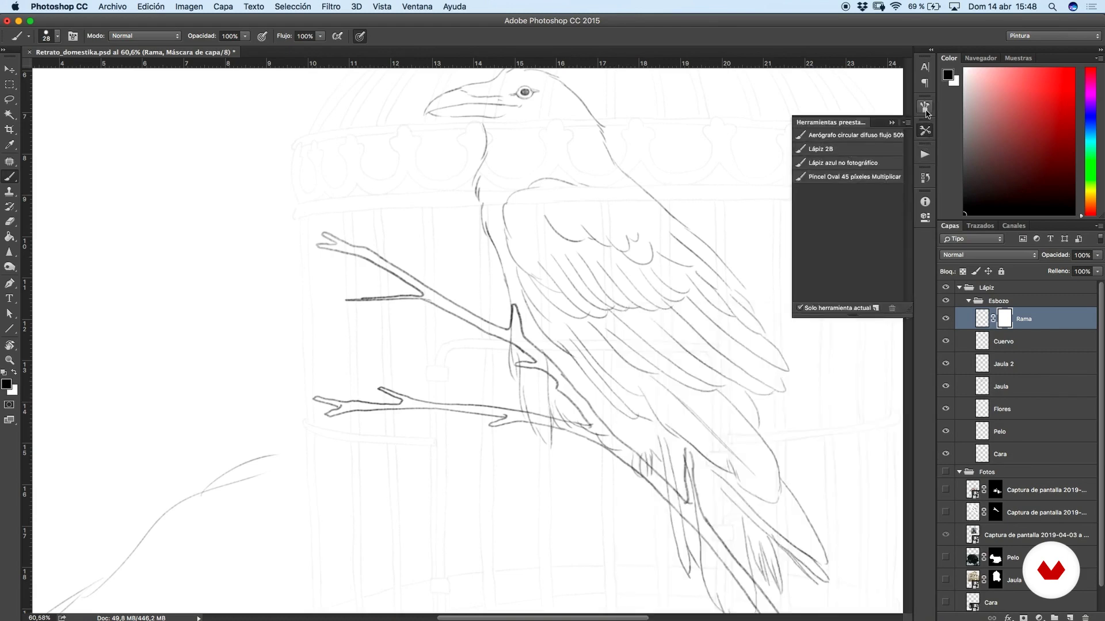
{"action": "left_click", "coordinate": [925, 107]}
{"action": "left_click", "coordinate": [925, 106]}
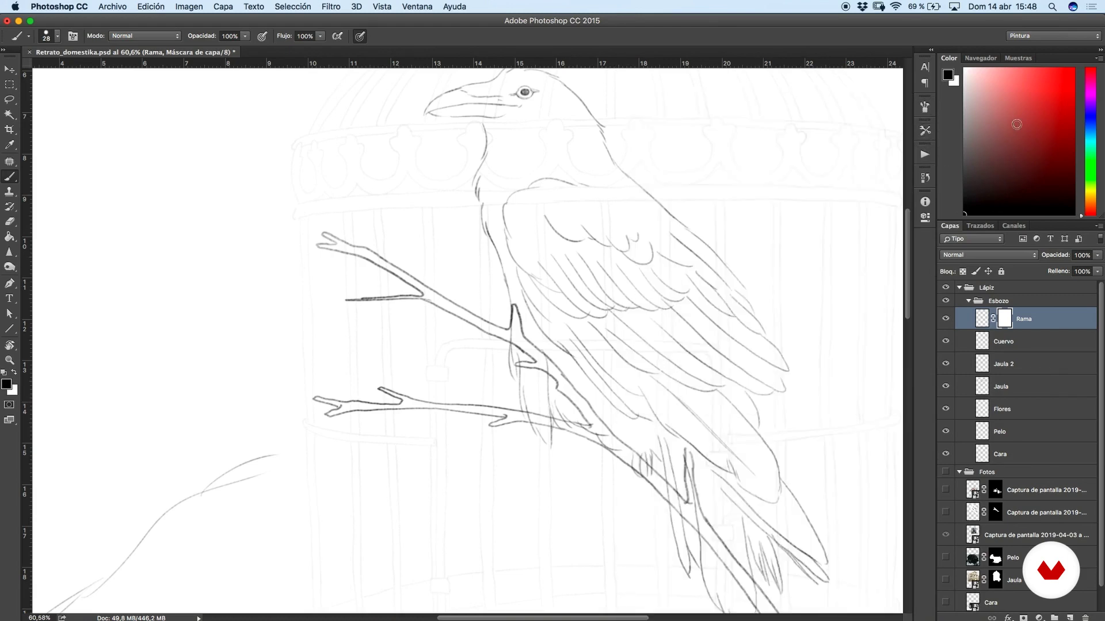
Mask out the parts of the branch that overlap the crow's body, wing and tail feathers.
{"action": "scroll", "coordinate": [587, 370], "scroll_direction": "up", "scroll_amount": 3}
{"action": "mouse_move", "coordinate": [536, 296]}
{"action": "left_mouse_down"}
{"action": "mouse_move", "coordinate": [533, 322]}
{"action": "mouse_move", "coordinate": [526, 299]}
{"action": "mouse_move", "coordinate": [541, 366]}
{"action": "mouse_move", "coordinate": [529, 347]}
{"action": "mouse_move", "coordinate": [641, 413]}
{"action": "left_mouse_up"}
{"action": "scroll", "coordinate": [585, 370], "scroll_direction": "down", "scroll_amount": 2}
{"action": "mouse_move", "coordinate": [656, 431]}
{"action": "left_mouse_down"}
{"action": "mouse_move", "coordinate": [579, 321]}
{"action": "mouse_move", "coordinate": [643, 424]}
{"action": "mouse_move", "coordinate": [652, 313]}
{"action": "left_mouse_up"}
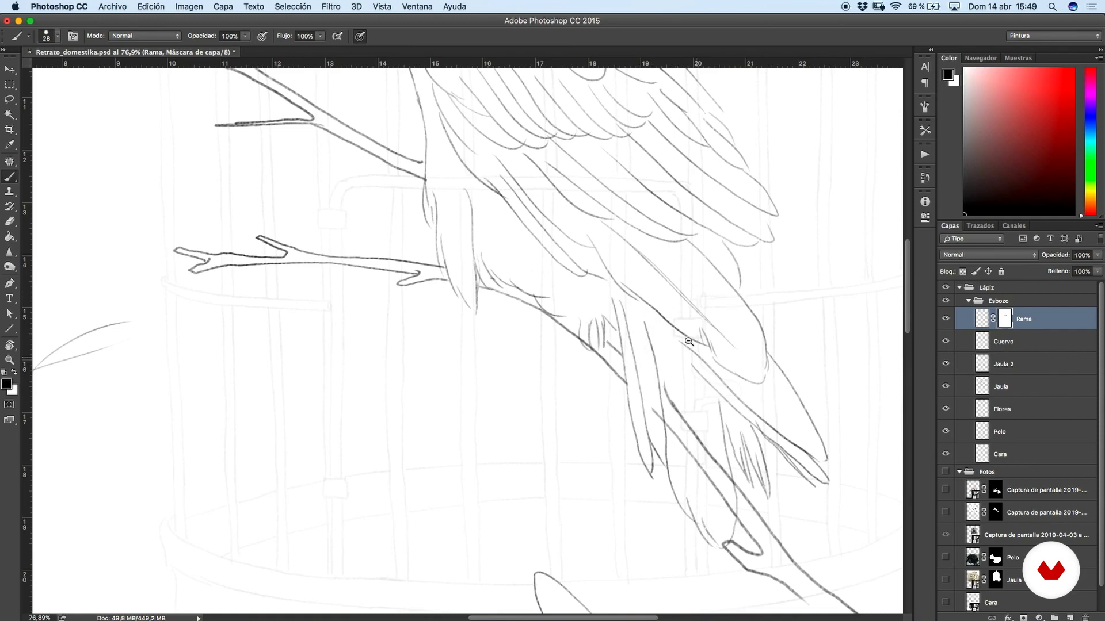
{"action": "scroll", "coordinate": [688, 341], "scroll_direction": "down", "scroll_amount": 2}
{"action": "mouse_move", "coordinate": [584, 366]}
{"action": "left_mouse_down"}
{"action": "mouse_move", "coordinate": [604, 355]}
{"action": "mouse_move", "coordinate": [643, 459]}
{"action": "left_mouse_up"}
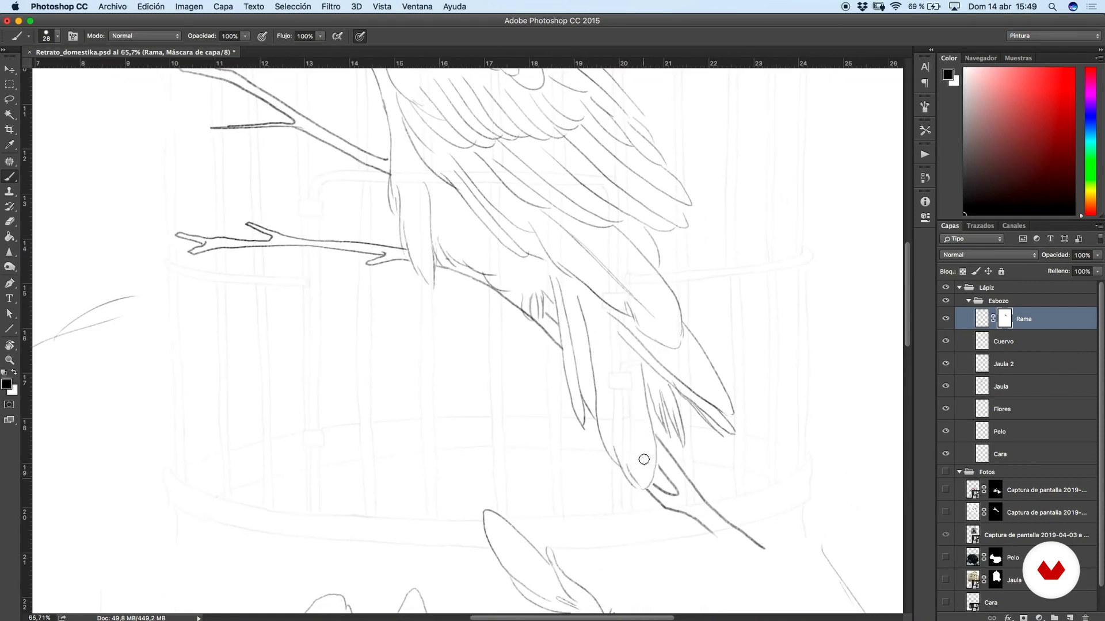
{"action": "scroll", "coordinate": [636, 365], "scroll_direction": "down", "scroll_amount": 3}
{"action": "scroll", "coordinate": [633, 360], "scroll_direction": "up", "scroll_amount": 2}
{"action": "key", "text": "ctrl+t"}
{"action": "key", "text": "Escape"}
{"action": "scroll", "coordinate": [506, 311], "scroll_direction": "up", "scroll_amount": 2}
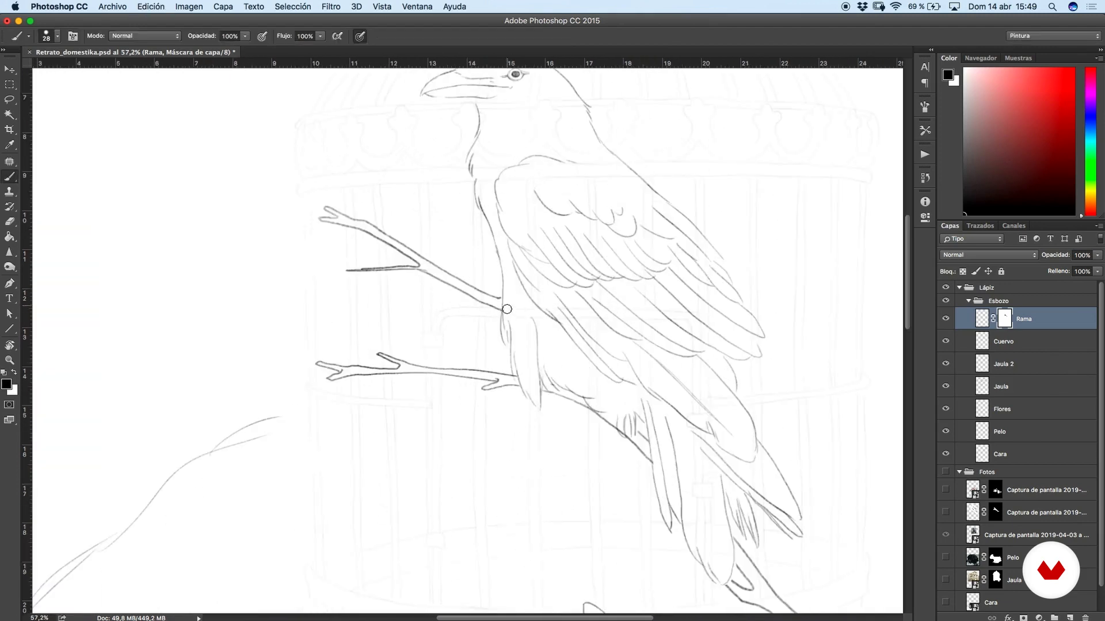
{"action": "scroll", "coordinate": [512, 303], "scroll_direction": "down", "scroll_amount": 1}
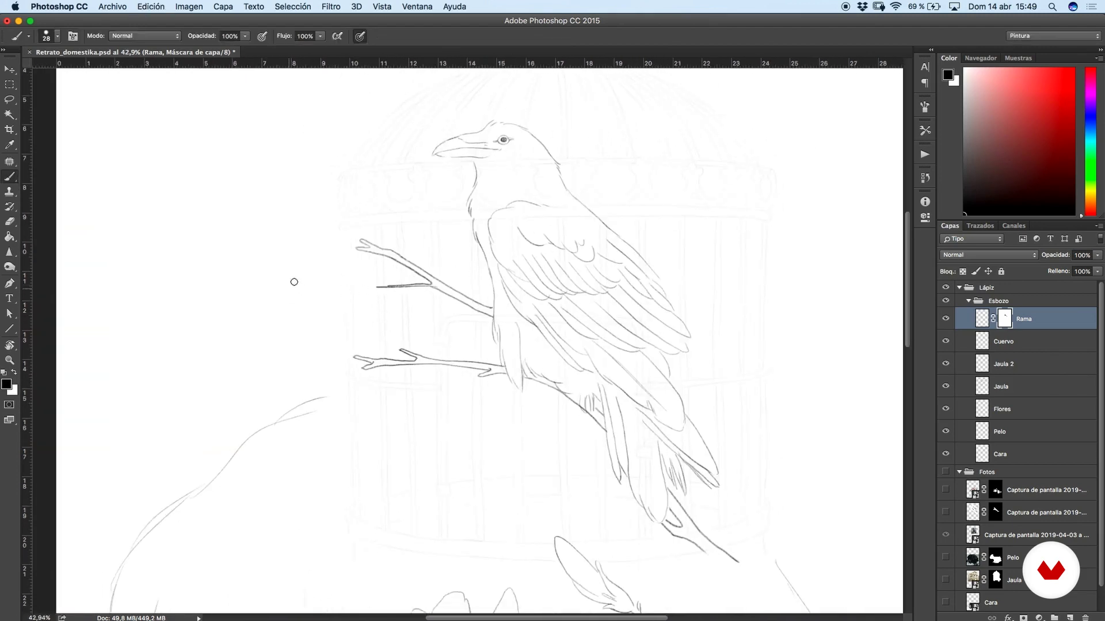
Try to move the Rama branch up and to the right together with its mask.
{"action": "left_click", "coordinate": [984, 320]}
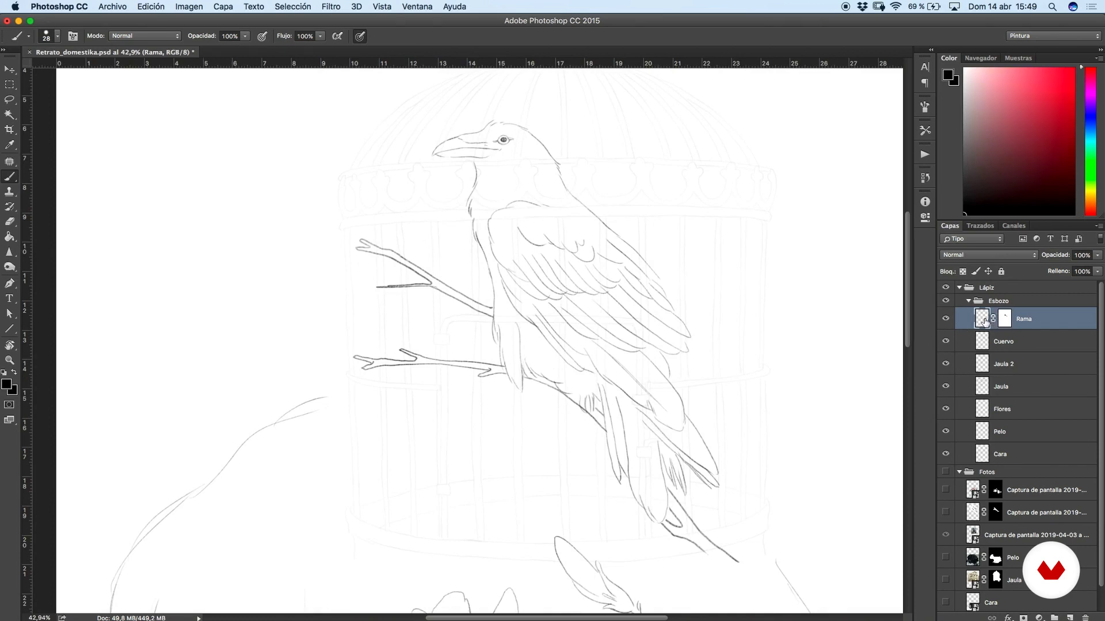
{"action": "key", "text": "v"}
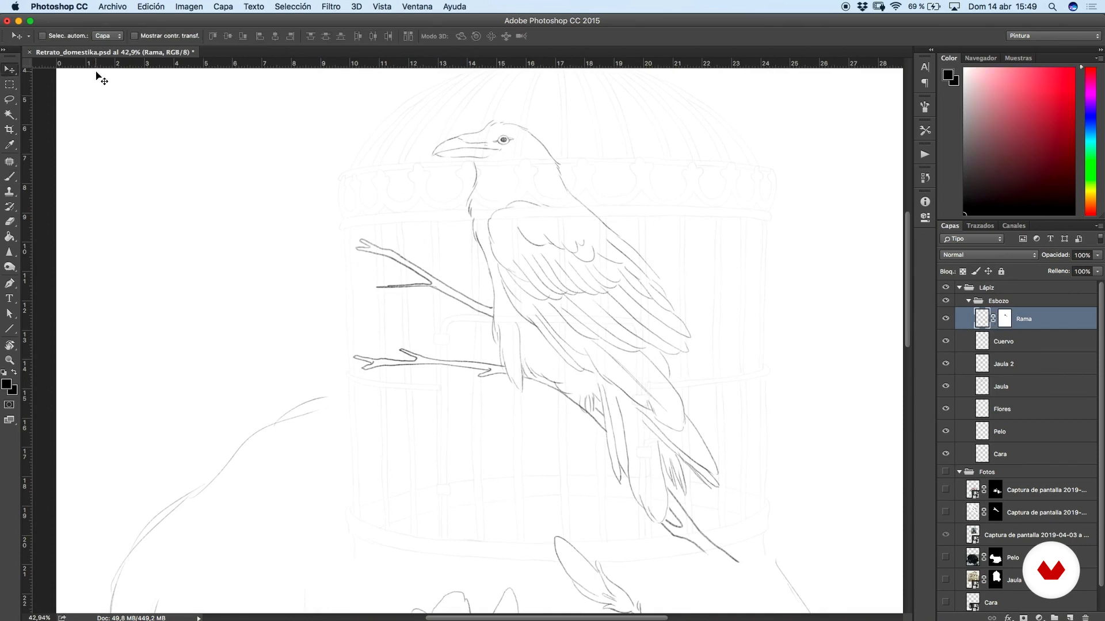
{"action": "mouse_move", "coordinate": [494, 370]}
{"action": "left_mouse_down"}
{"action": "mouse_move", "coordinate": [512, 345]}
{"action": "mouse_move", "coordinate": [505, 353]}
{"action": "left_mouse_up"}
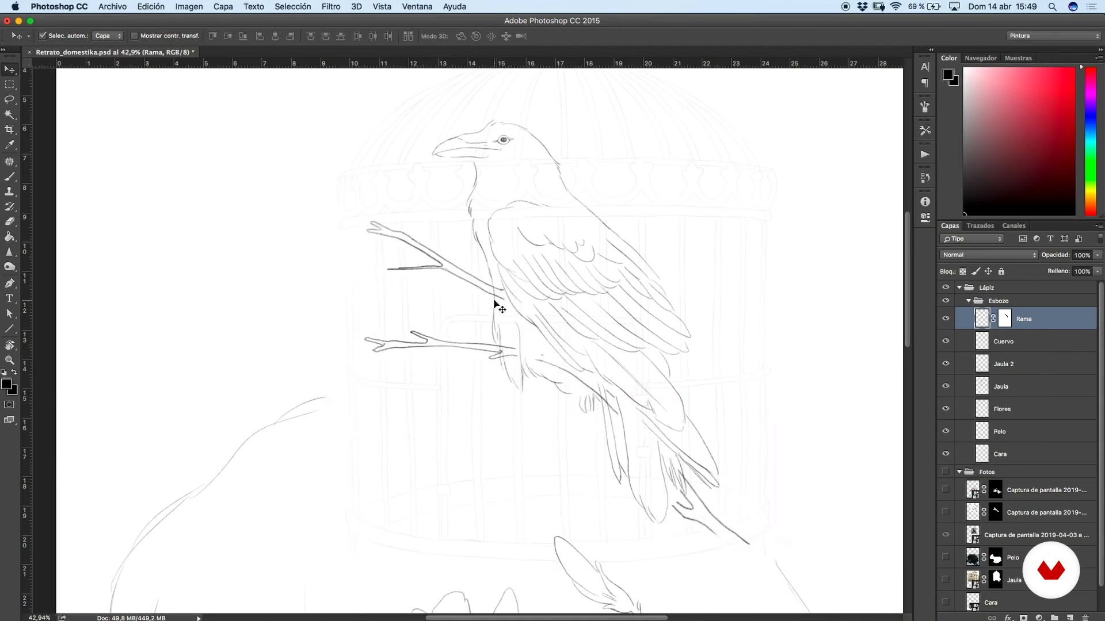
{"action": "key", "text": "super+z"}
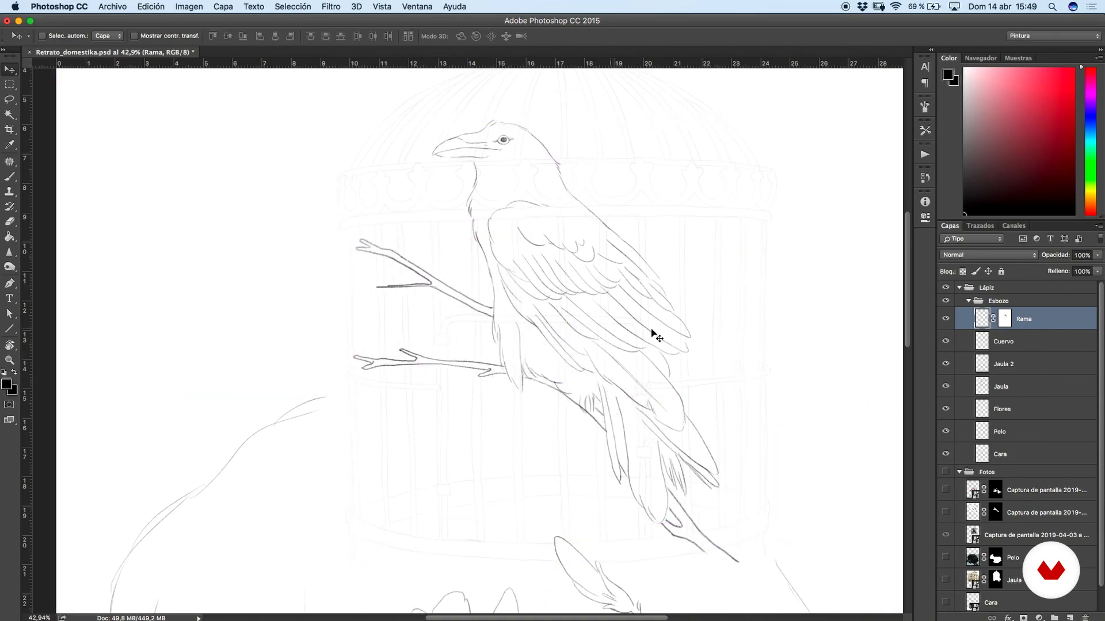
Unlink the Rama layer from its mask and nudge the branch drawing independently beneath the crow.
{"action": "left_click", "coordinate": [1006, 321]}
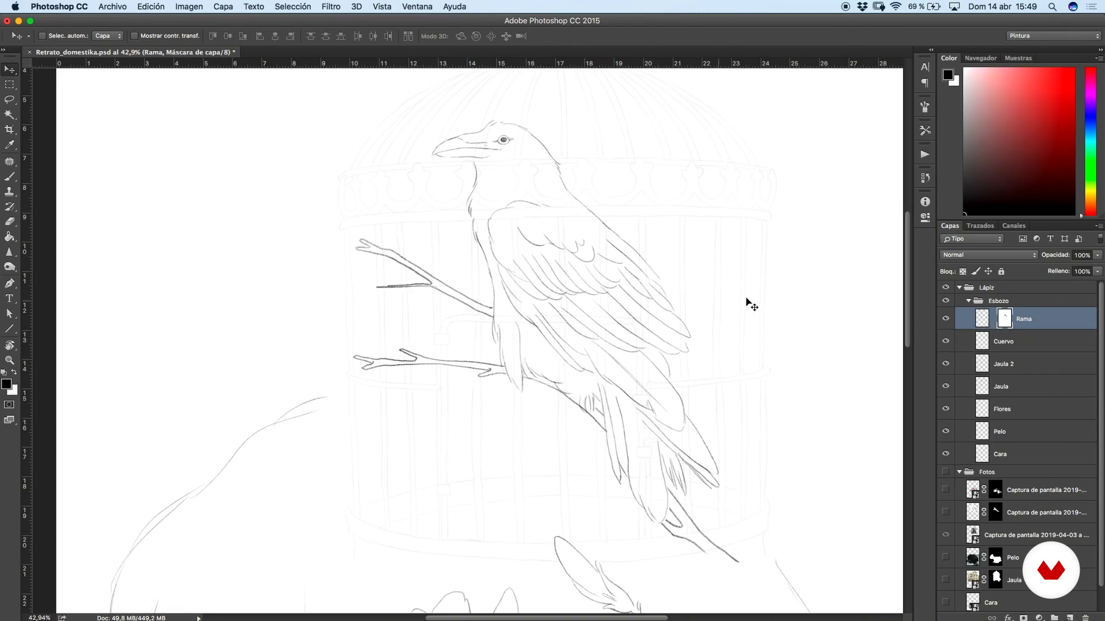
{"action": "left_click", "coordinate": [982, 324]}
{"action": "mouse_move", "coordinate": [485, 366]}
{"action": "left_mouse_down"}
{"action": "mouse_move", "coordinate": [502, 373]}
{"action": "mouse_move", "coordinate": [492, 359]}
{"action": "left_mouse_up"}
{"action": "key", "text": "super+plus"}
{"action": "key", "text": "super+plus"}
{"action": "key", "text": "super+plus"}
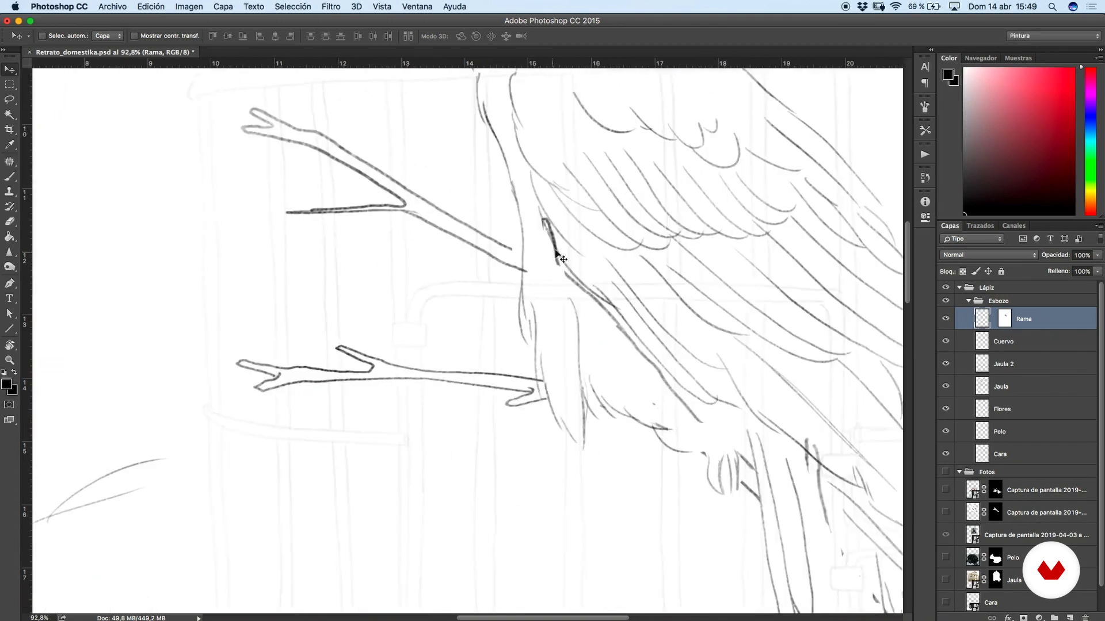
{"action": "mouse_move", "coordinate": [530, 404]}
{"action": "left_mouse_down"}
{"action": "mouse_move", "coordinate": [553, 413]}
{"action": "mouse_move", "coordinate": [522, 398]}
{"action": "left_mouse_up"}
{"action": "key", "text": "super+minus"}
{"action": "key", "text": "super+minus"}
{"action": "key", "text": "super+z"}
{"action": "scroll", "coordinate": [520, 360], "scroll_direction": "up", "scroll_amount": 3}
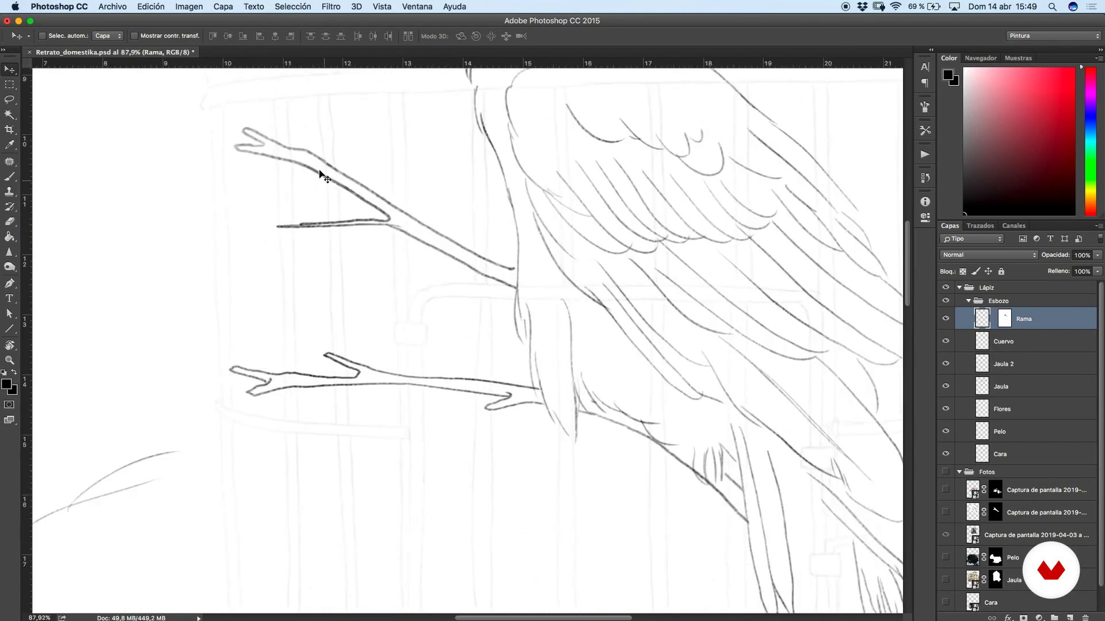
Free-transform the Rama branch to 97.62% width, keeping its height at 100%.
{"action": "key", "text": "super+t"}
{"action": "scroll", "coordinate": [426, 248], "scroll_direction": "down", "scroll_amount": 5}
{"action": "left_click_drag", "start_coordinate": [333, 412], "coordinate": [339, 412]}
{"action": "scroll", "coordinate": [357, 424], "scroll_direction": "down", "scroll_amount": 3}
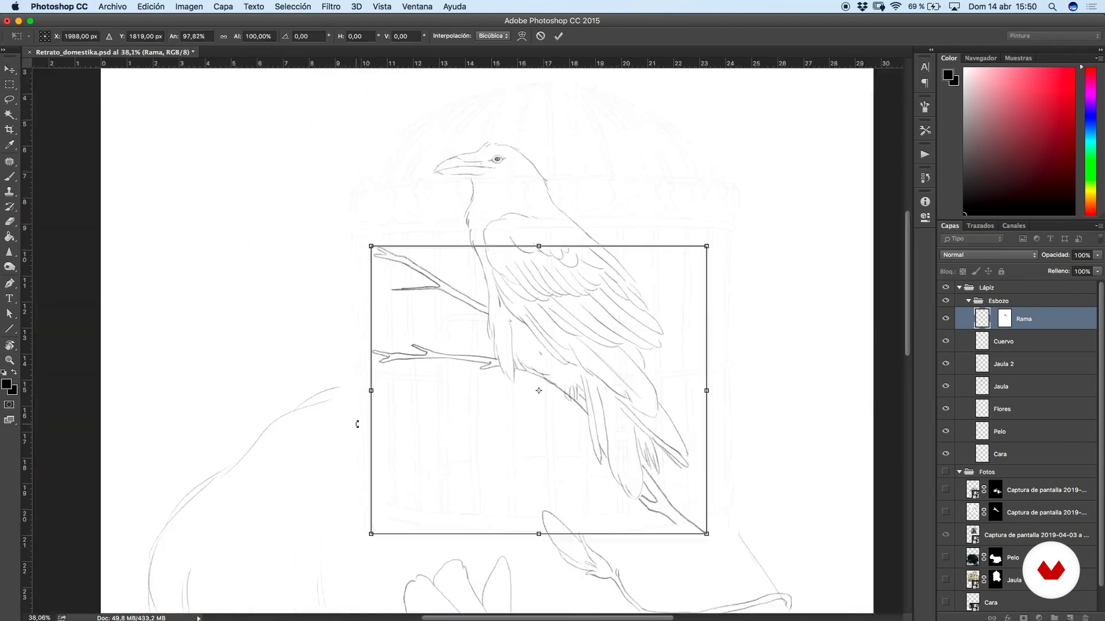
{"action": "scroll", "coordinate": [357, 424], "scroll_direction": "up", "scroll_amount": 3}
{"action": "key", "text": "Return"}
Touch up the Rama layer mask to clean the branch lines around the crow's belly and claws.
{"action": "left_click", "coordinate": [1005, 319]}
{"action": "key", "text": "b"}
{"action": "scroll", "coordinate": [520, 284], "scroll_direction": "up", "scroll_amount": 1}
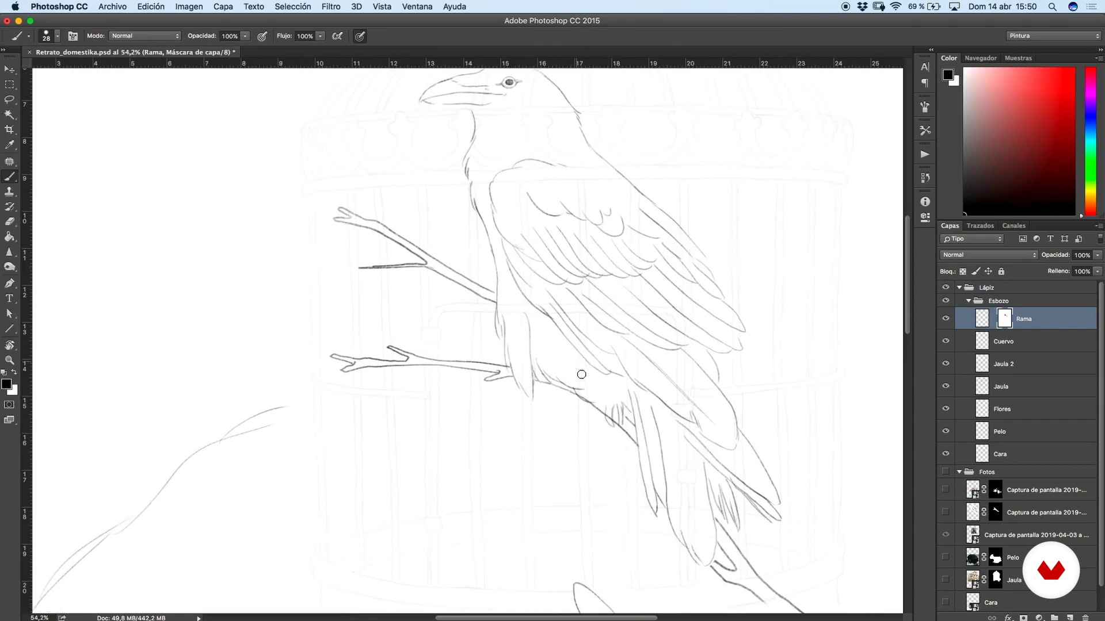
{"action": "key", "text": "super+z"}
{"action": "scroll", "coordinate": [681, 492], "scroll_direction": "down", "scroll_amount": 3}
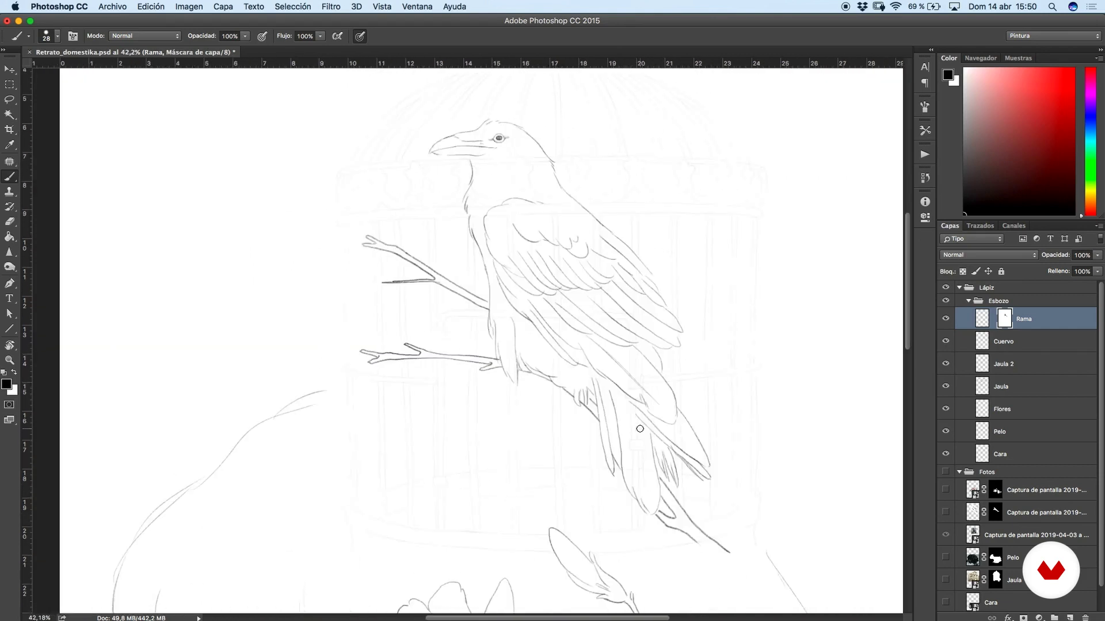
Add a layer mask to the Cuervo layer.
{"action": "left_click", "coordinate": [1002, 341]}
{"action": "scroll", "coordinate": [663, 334], "scroll_direction": "down", "scroll_amount": 10}
{"action": "scroll", "coordinate": [693, 321], "scroll_direction": "up", "scroll_amount": 10}
{"action": "scroll", "coordinate": [750, 352], "scroll_direction": "up", "scroll_amount": 5}
{"action": "left_click", "coordinate": [1023, 617]}
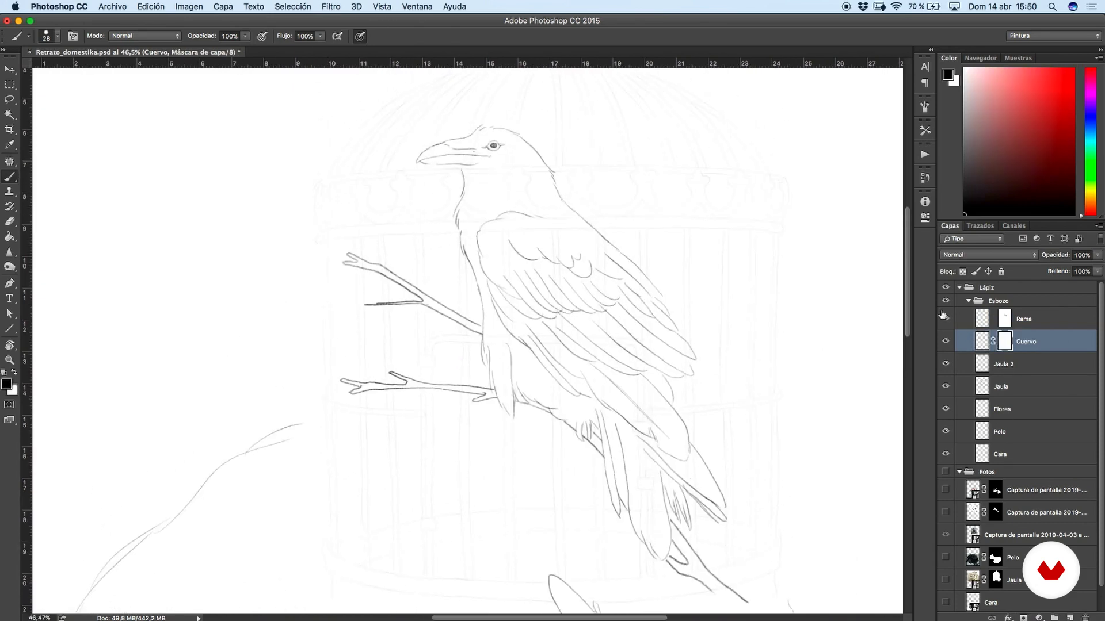
Lower the opacity of the Rama and Cuervo layers together.
{"action": "left_click", "coordinate": [1028, 322], "text": "shift"}
{"action": "left_click", "coordinate": [1097, 255]}
{"action": "left_click_drag", "start_coordinate": [1096, 268], "coordinate": [1063, 273]}
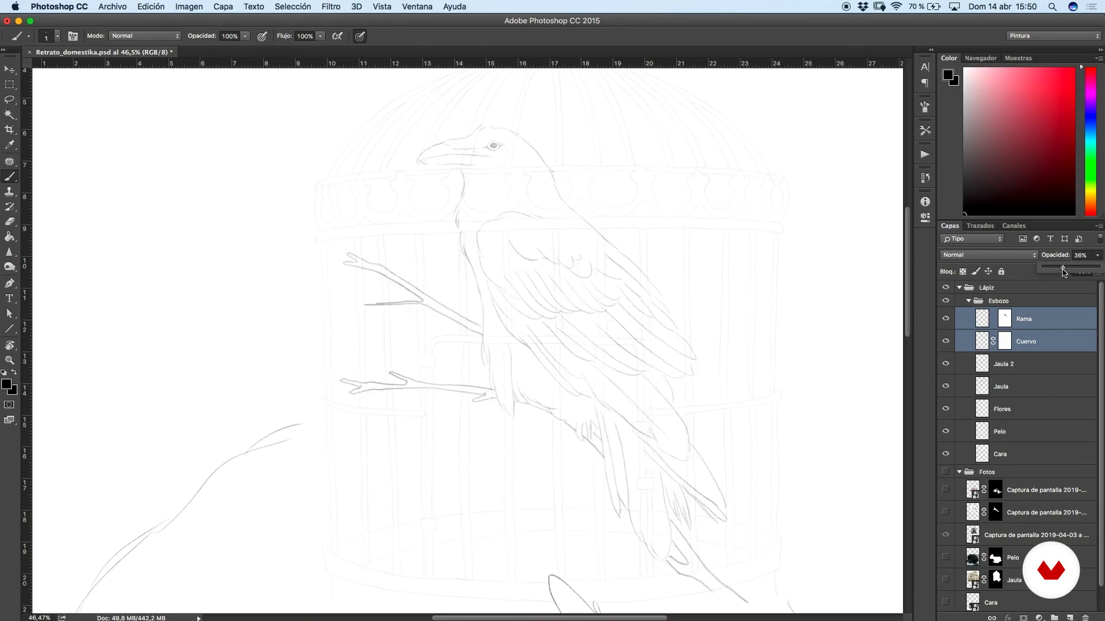
Raise the opacity of the Jaula and Jaula 2 layers together so the cage lines are darker.
{"action": "left_click", "coordinate": [1008, 391]}
{"action": "left_click", "coordinate": [1016, 369], "text": "shift"}
{"action": "left_click_drag", "start_coordinate": [1098, 255], "coordinate": [1078, 270]}
Paint the Cuervo layer mask with a 28 px brush to hide the crow's beak, neck and back lines crossing the cage's dome and ornamental band.
{"action": "left_click", "coordinate": [1030, 320]}
{"action": "left_click", "coordinate": [1029, 342], "text": "shift"}
{"action": "left_click", "coordinate": [1007, 341], "text": "shift"}
{"action": "left_click", "coordinate": [1023, 342]}
{"action": "left_click", "coordinate": [1029, 324]}
{"action": "left_click", "coordinate": [1004, 342]}
{"action": "scroll", "coordinate": [615, 282], "scroll_direction": "up", "scroll_amount": 7}
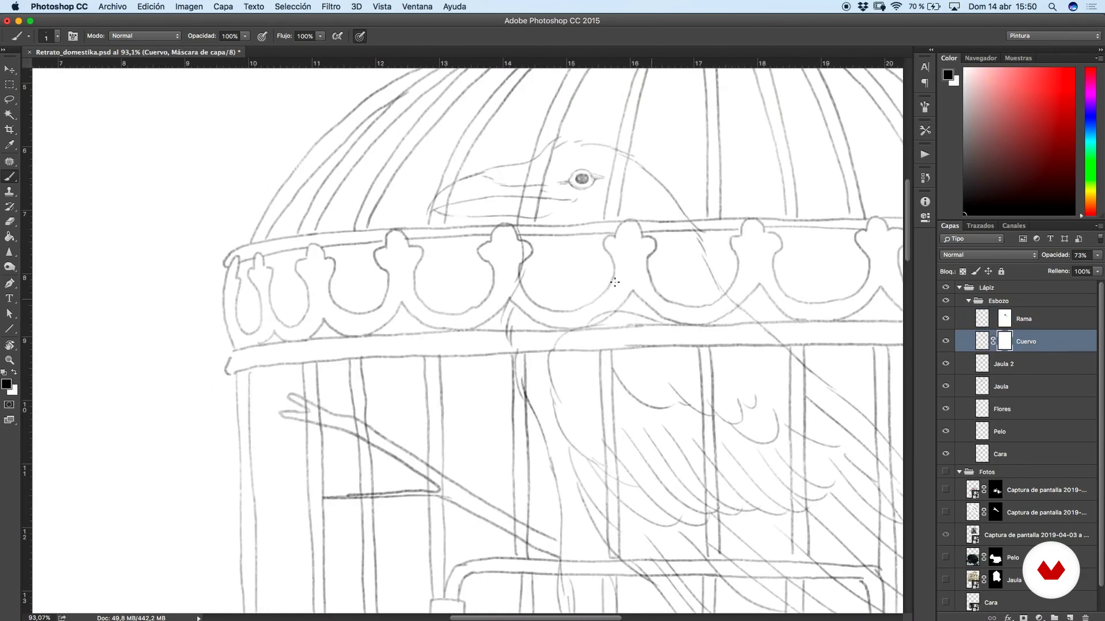
{"action": "right_click", "coordinate": [447, 223]}
{"action": "left_click", "coordinate": [472, 296]}
{"action": "left_click_drag", "start_coordinate": [437, 214], "coordinate": [447, 181]}
{"action": "scroll", "coordinate": [458, 235], "scroll_direction": "down", "scroll_amount": 4}
{"action": "scroll", "coordinate": [457, 235], "scroll_direction": "up", "scroll_amount": 2}
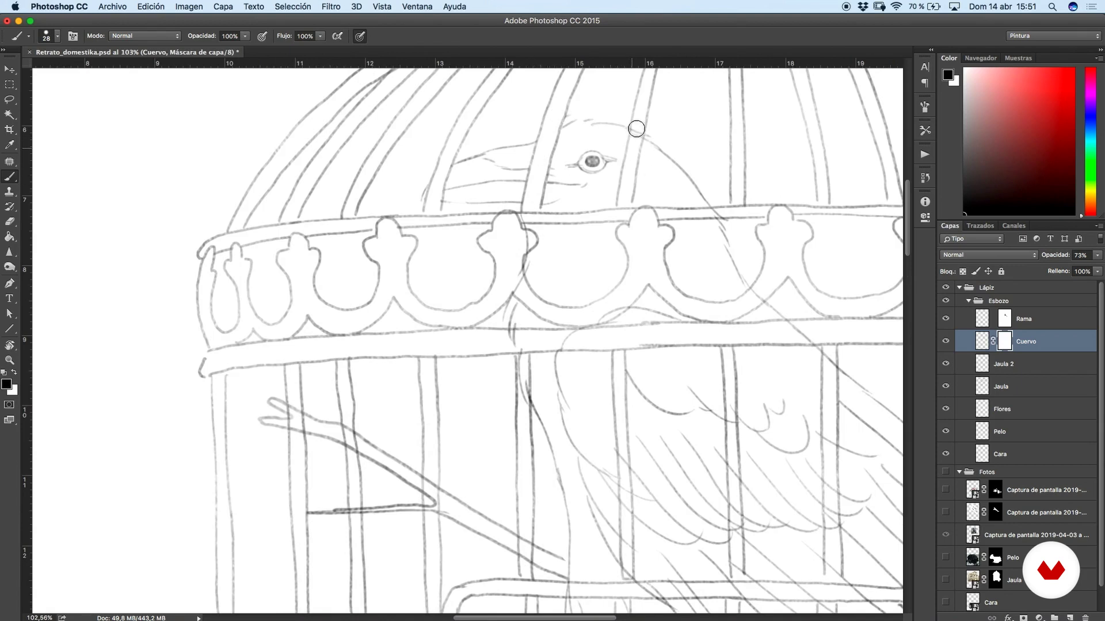
{"action": "mouse_move", "coordinate": [533, 261]}
{"action": "left_mouse_down"}
{"action": "mouse_move", "coordinate": [522, 240]}
{"action": "mouse_move", "coordinate": [533, 370]}
{"action": "mouse_move", "coordinate": [525, 351]}
{"action": "left_mouse_up"}
{"action": "left_click_drag", "start_coordinate": [625, 308], "coordinate": [567, 344]}
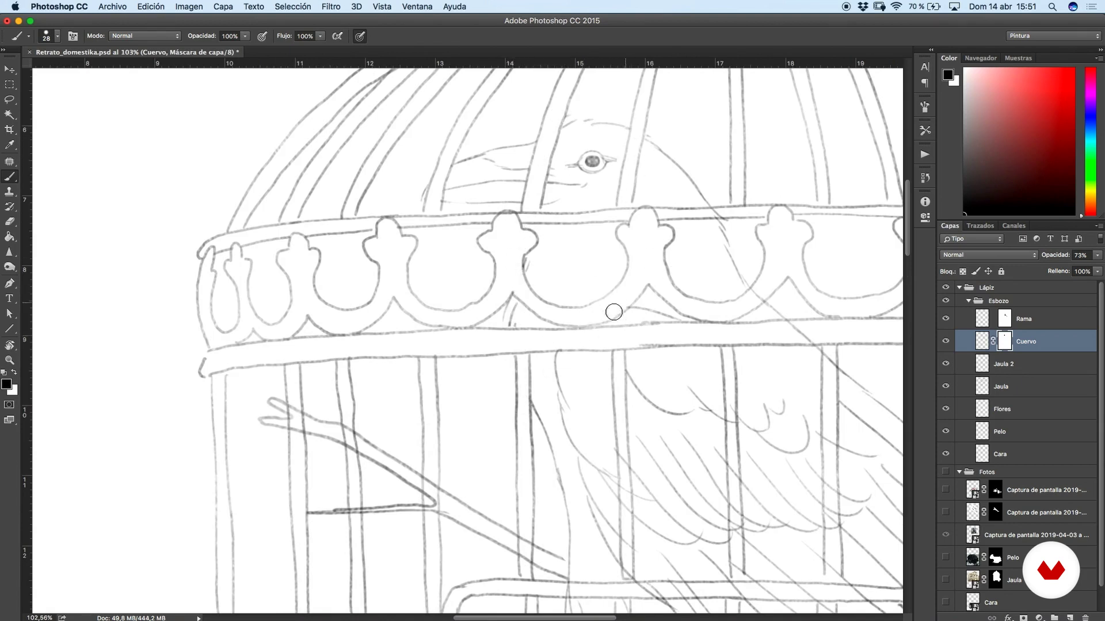
Free-transform the crow so its head shifts slightly up inside the dome, and delete the Cuervo layer mask.
{"action": "scroll", "coordinate": [671, 207], "scroll_direction": "down", "scroll_amount": 6}
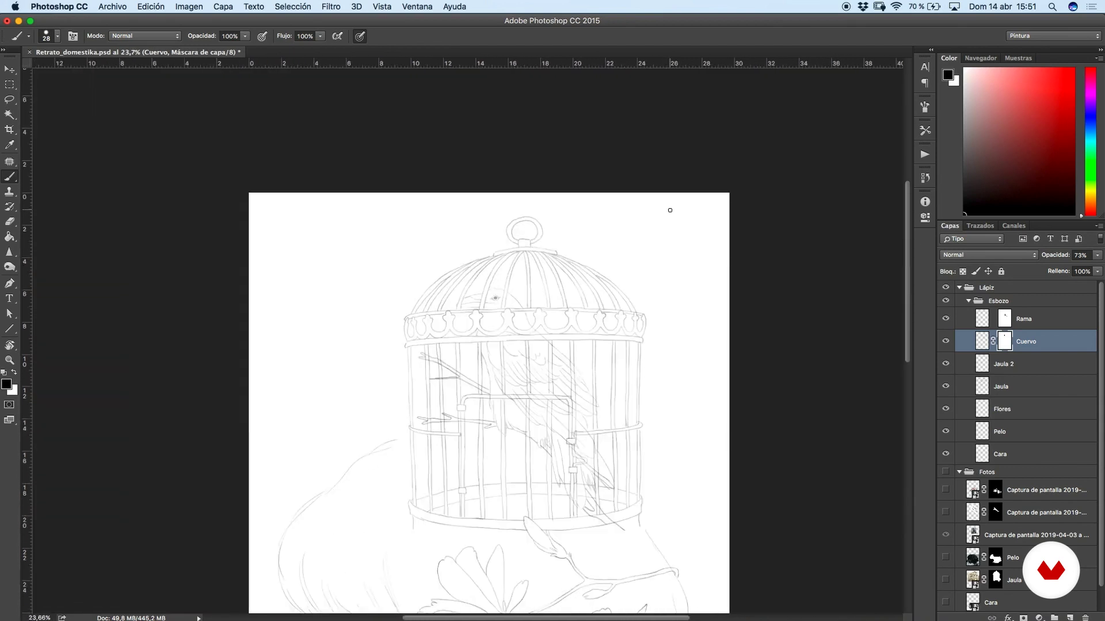
{"action": "scroll", "coordinate": [686, 267], "scroll_direction": "up", "scroll_amount": 5}
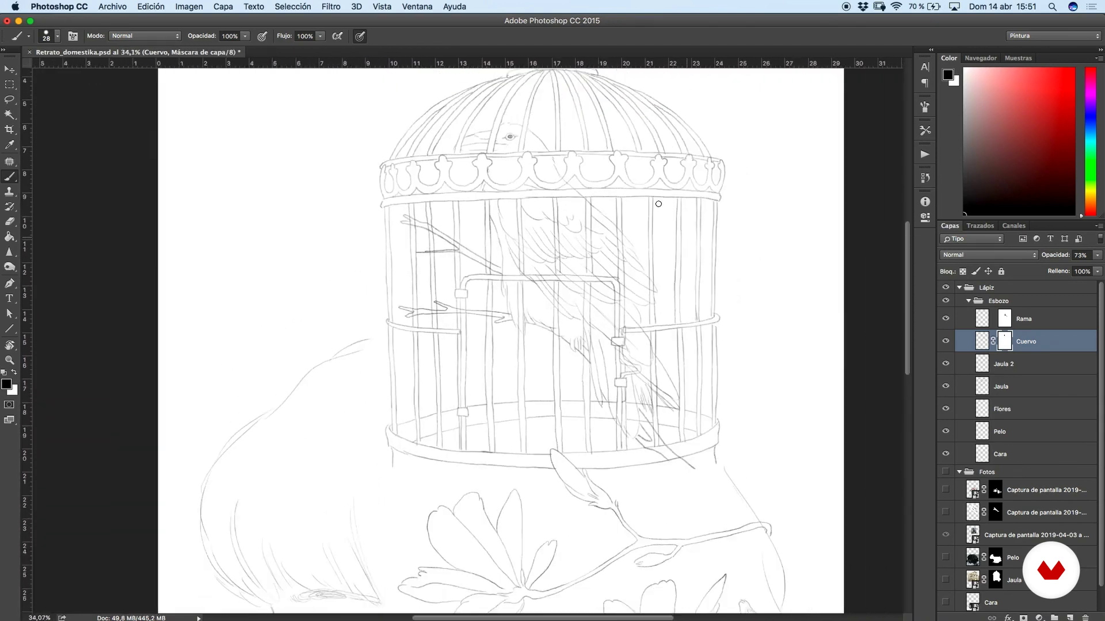
{"action": "scroll", "coordinate": [794, 370], "scroll_direction": "up", "scroll_amount": 4}
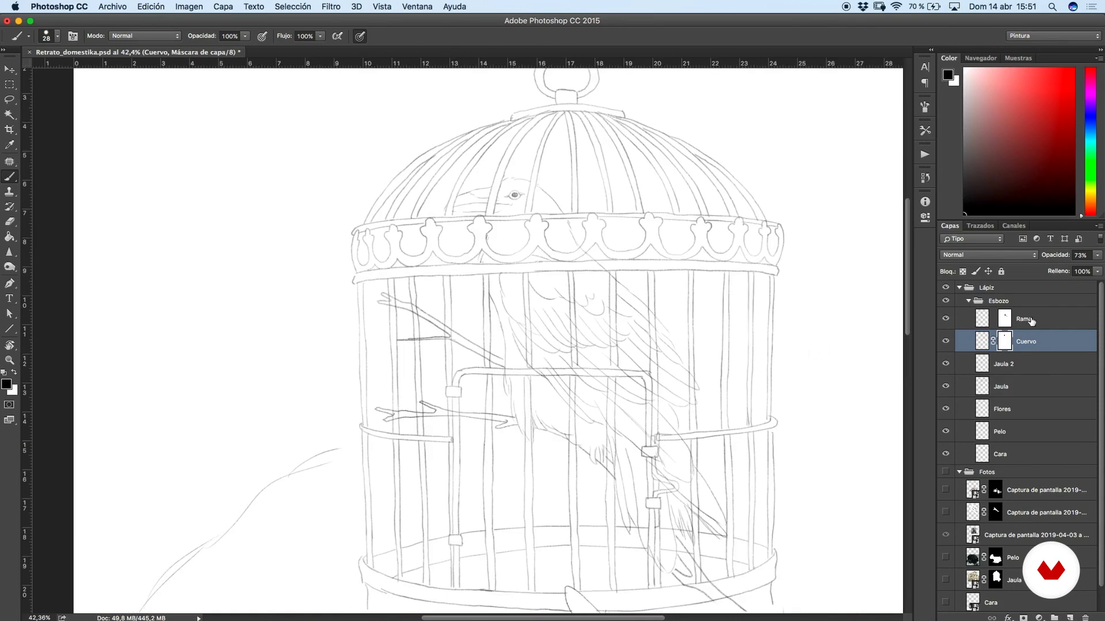
{"action": "key", "text": "ctrl+t"}
{"action": "mouse_move", "coordinate": [440, 177]}
{"action": "left_mouse_down"}
{"action": "mouse_move", "coordinate": [431, 154]}
{"action": "mouse_move", "coordinate": [441, 162]}
{"action": "left_mouse_up"}
{"action": "key", "text": "Return"}
{"action": "key", "text": "b"}
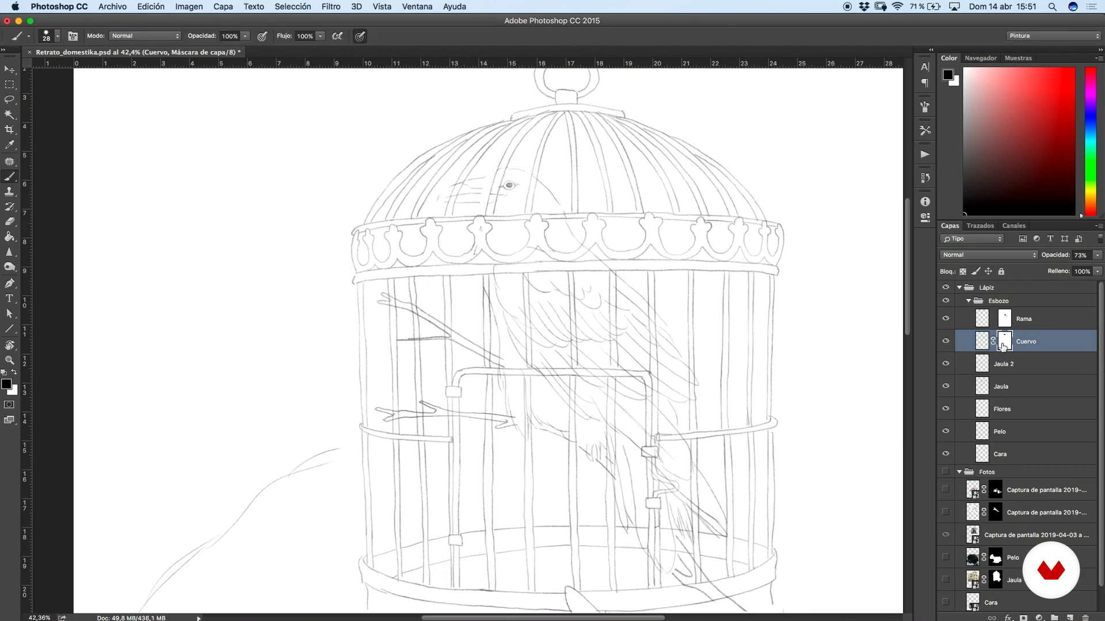
{"action": "left_click_drag", "start_coordinate": [1079, 602], "coordinate": [1085, 618]}
{"action": "left_click", "coordinate": [646, 214]}
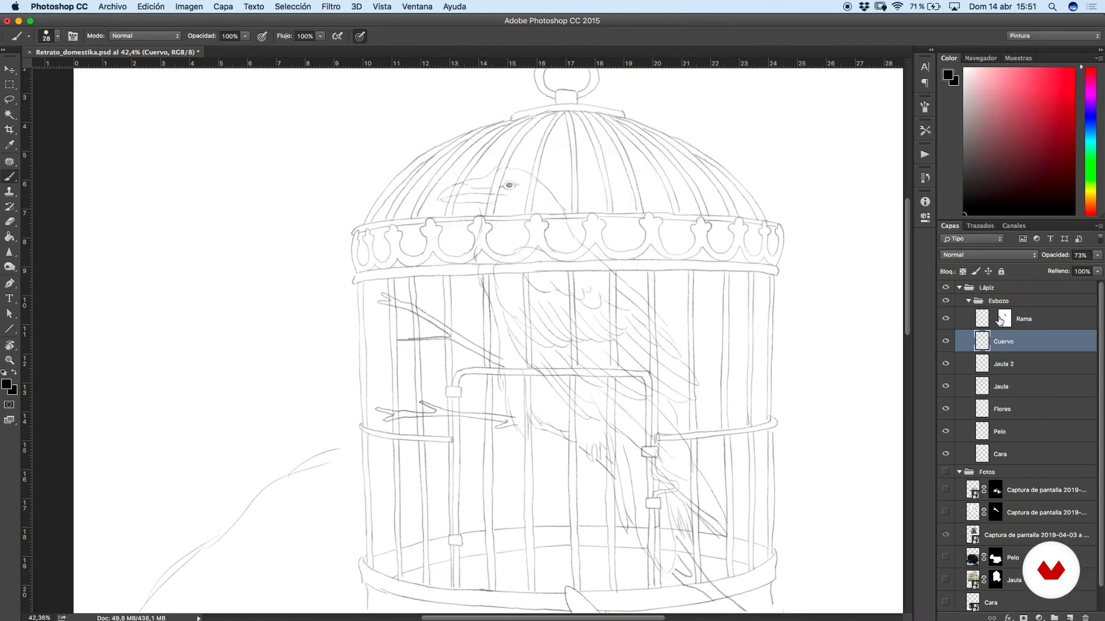
Retouch the Rama layer mask with white to restore the branch lines around the crow's belly and claws.
{"action": "left_click", "coordinate": [1000, 320]}
{"action": "scroll", "coordinate": [473, 343], "scroll_direction": "up", "scroll_amount": 5}
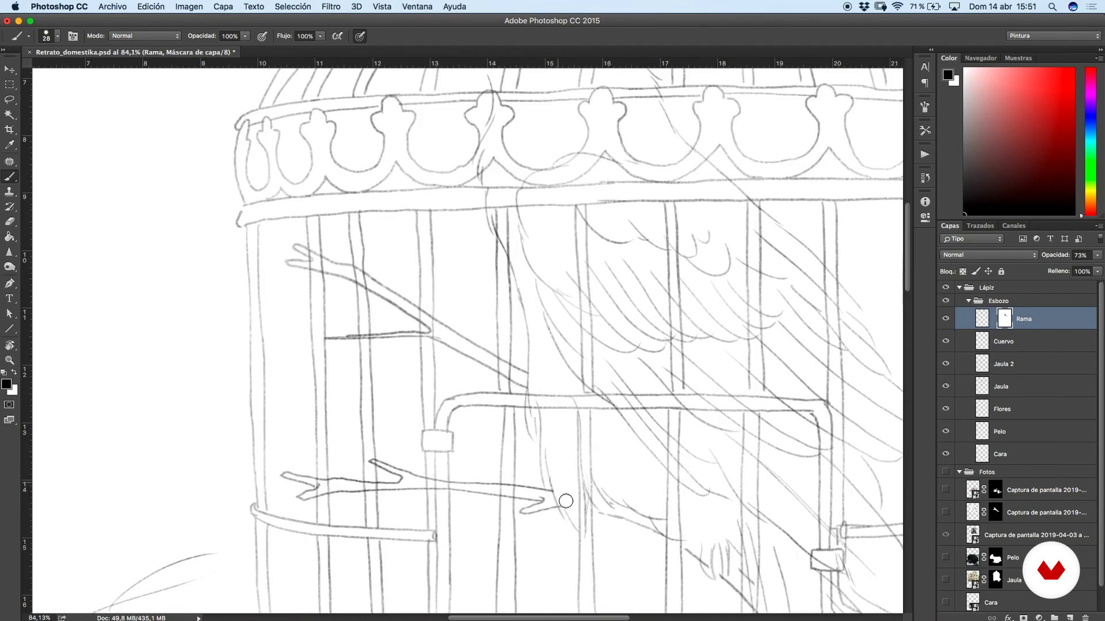
{"action": "scroll", "coordinate": [565, 501], "scroll_direction": "down", "scroll_amount": 5}
{"action": "scroll", "coordinate": [564, 414], "scroll_direction": "right", "scroll_amount": 5}
{"action": "scroll", "coordinate": [615, 441], "scroll_direction": "down", "scroll_amount": 5}
{"action": "scroll", "coordinate": [615, 441], "scroll_direction": "right", "scroll_amount": 3}
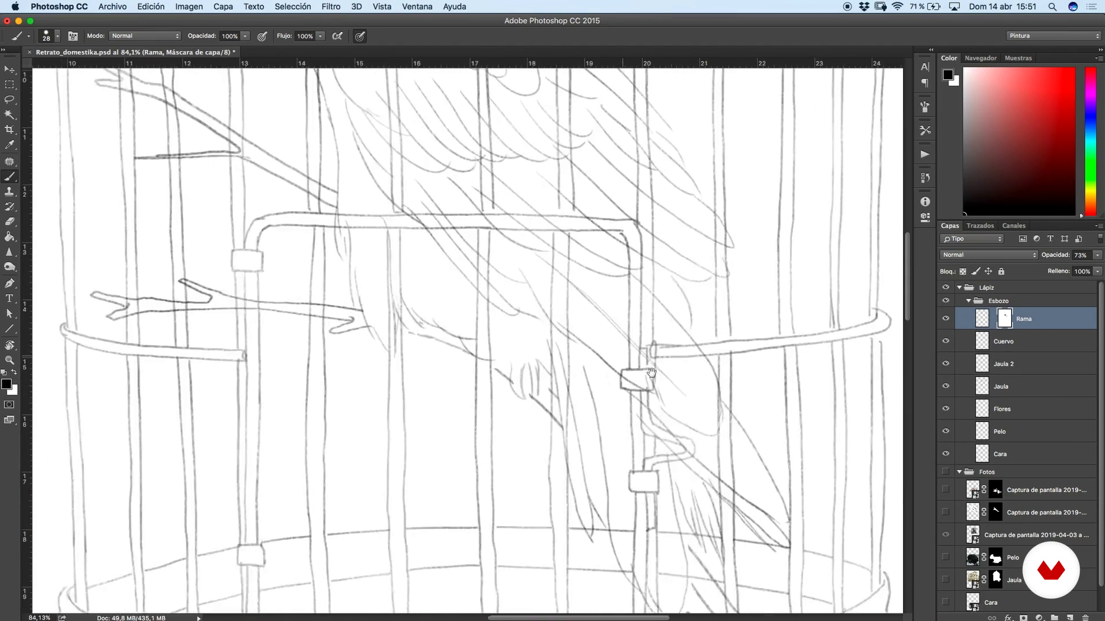
{"action": "key", "text": "x"}
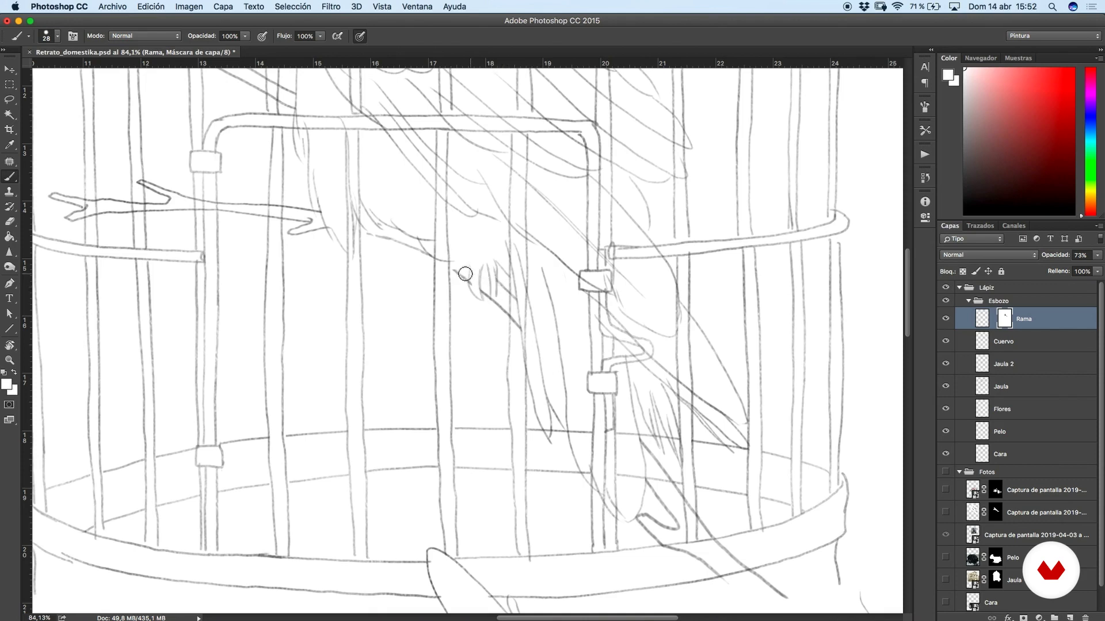
{"action": "scroll", "coordinate": [461, 259], "scroll_direction": "left", "scroll_amount": 5}
{"action": "scroll", "coordinate": [460, 259], "scroll_direction": "up", "scroll_amount": 3}
{"action": "scroll", "coordinate": [576, 299], "scroll_direction": "up", "scroll_amount": 2}
{"action": "scroll", "coordinate": [575, 299], "scroll_direction": "left", "scroll_amount": 1}
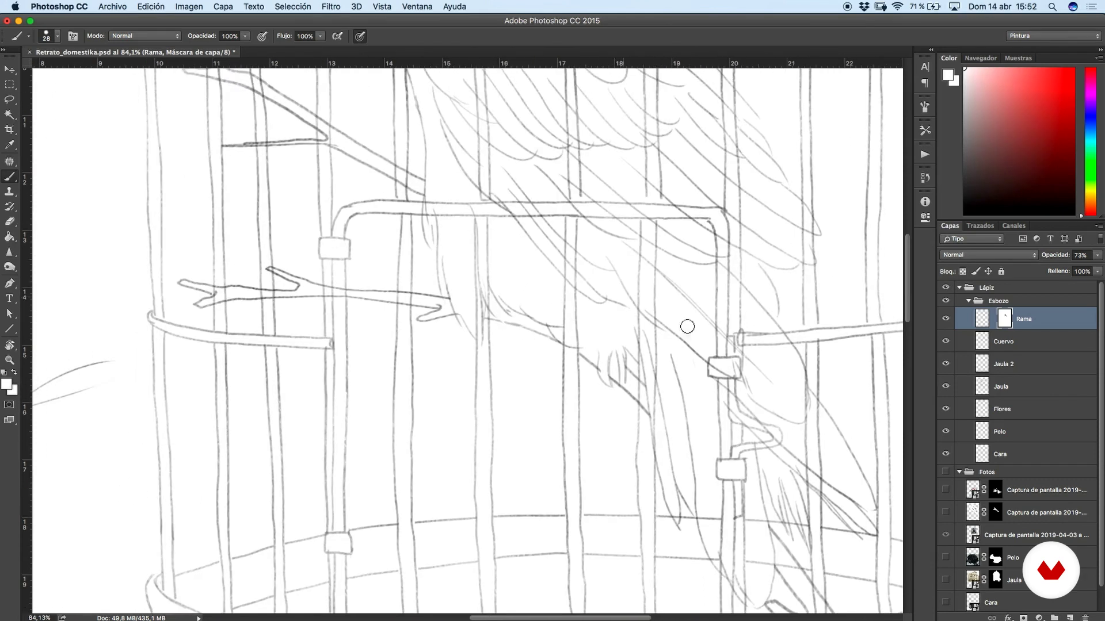
Add a new layer mask to Cuervo and paint out the crow's neck and back lines crossing the ornamental band in black.
{"action": "left_click", "coordinate": [1011, 345]}
{"action": "left_click", "coordinate": [1024, 618]}
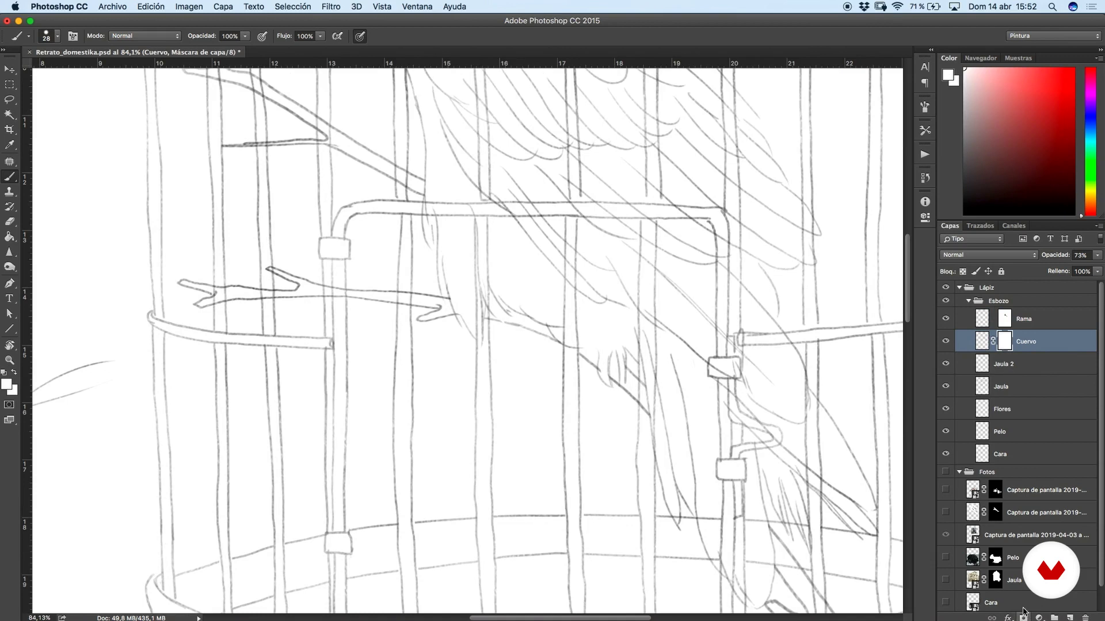
{"action": "scroll", "coordinate": [699, 195], "scroll_direction": "up", "scroll_amount": 15}
{"action": "key", "text": "x"}
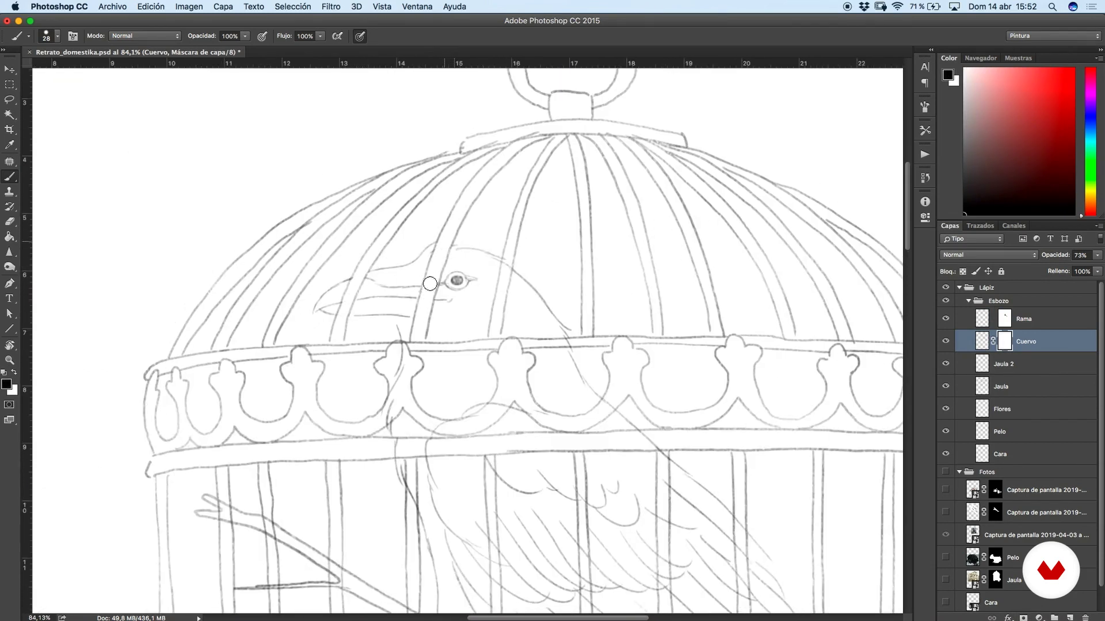
{"action": "mouse_move", "coordinate": [399, 348]}
{"action": "left_mouse_down"}
{"action": "mouse_move", "coordinate": [387, 414]}
{"action": "mouse_move", "coordinate": [410, 448]}
{"action": "mouse_move", "coordinate": [508, 400]}
{"action": "mouse_move", "coordinate": [509, 257]}
{"action": "mouse_move", "coordinate": [561, 341]}
{"action": "mouse_move", "coordinate": [613, 392]}
{"action": "mouse_move", "coordinate": [531, 405]}
{"action": "mouse_move", "coordinate": [553, 419]}
{"action": "mouse_move", "coordinate": [493, 317]}
{"action": "left_mouse_up"}
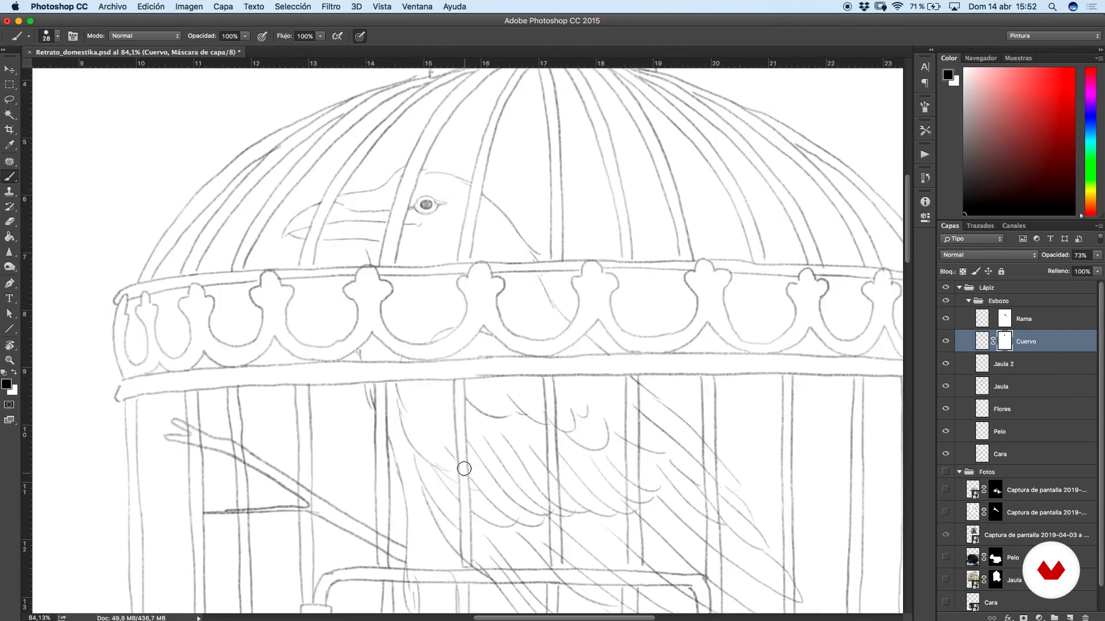
{"action": "scroll", "coordinate": [464, 469], "scroll_direction": "down", "scroll_amount": 5}
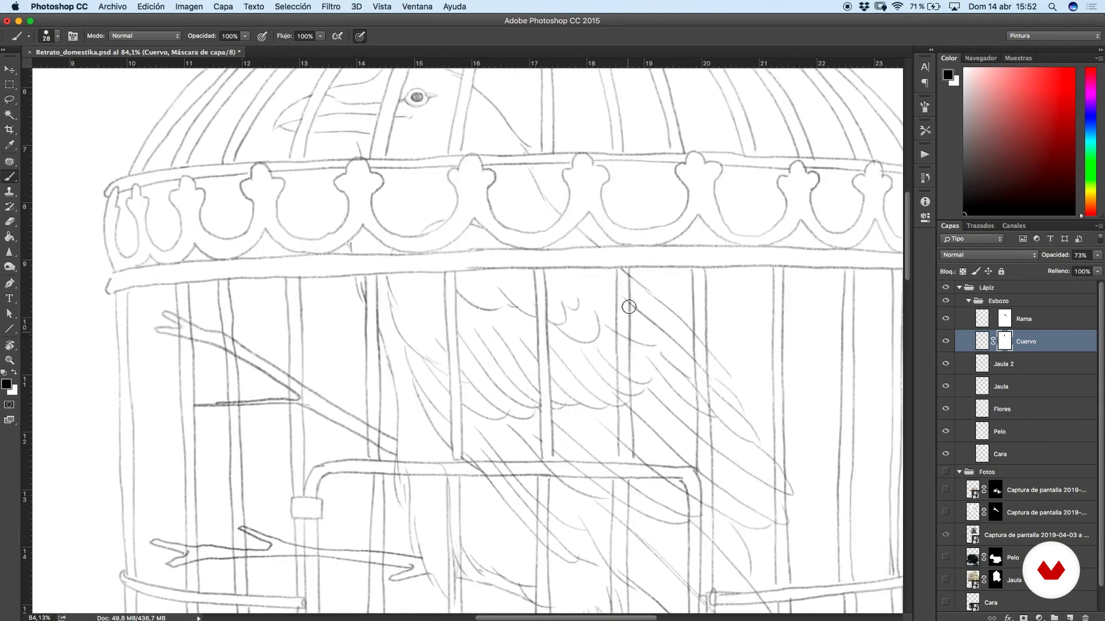
Rotate the canvas view and mask the crow's wing and belly lines that cross the vertical bars and the cage door frame.
{"action": "scroll", "coordinate": [633, 443], "scroll_direction": "down", "scroll_amount": 5}
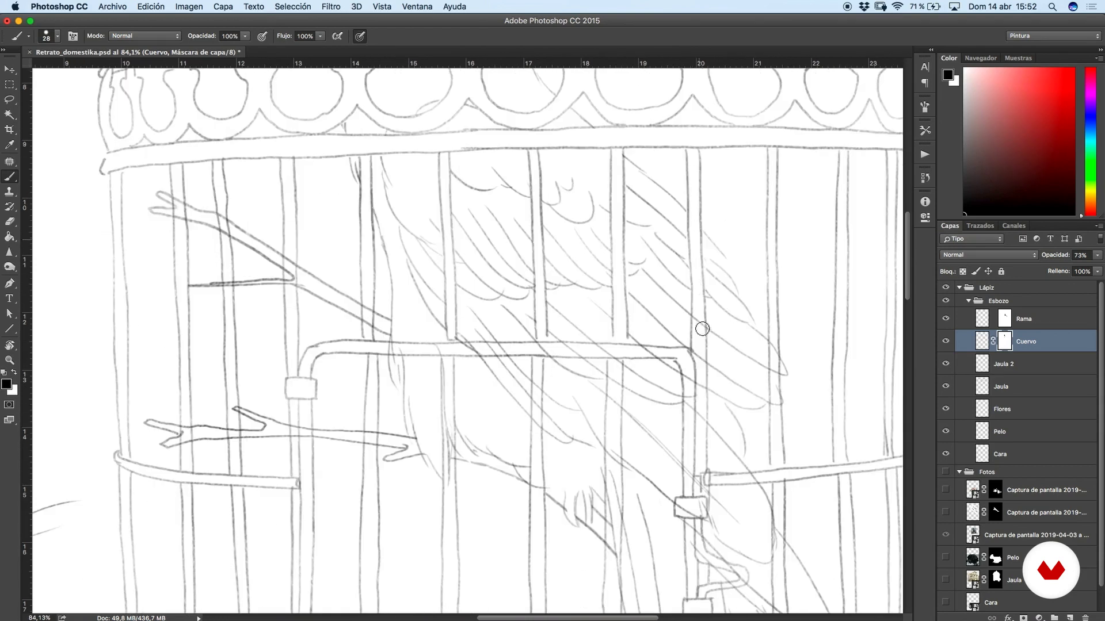
{"action": "scroll", "coordinate": [690, 408], "scroll_direction": "right", "scroll_amount": 2}
{"action": "left_click_drag", "start_coordinate": [469, 352], "coordinate": [498, 393]}
{"action": "key", "text": "r"}
{"action": "left_click_drag", "start_coordinate": [607, 374], "coordinate": [596, 215]}
{"action": "left_click_drag", "start_coordinate": [478, 544], "coordinate": [443, 356]}
{"action": "left_click_drag", "start_coordinate": [374, 184], "coordinate": [397, 310]}
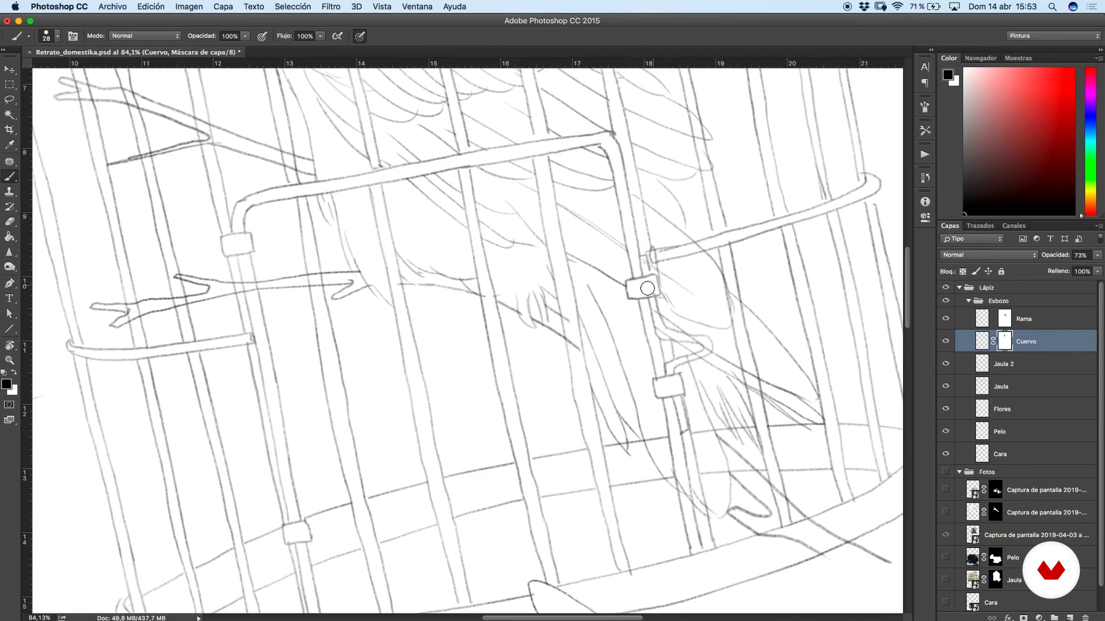
Mask the crow's tail and wing-tip lines where they cross the door hinges, latch, horizontal hoop and neighbouring bars.
{"action": "left_click_drag", "start_coordinate": [696, 465], "coordinate": [678, 454]}
{"action": "mouse_move", "coordinate": [687, 360]}
{"action": "left_mouse_down"}
{"action": "mouse_move", "coordinate": [702, 340]}
{"action": "mouse_move", "coordinate": [673, 338]}
{"action": "left_mouse_up"}
{"action": "left_click_drag", "start_coordinate": [655, 200], "coordinate": [660, 232]}
{"action": "left_click_drag", "start_coordinate": [719, 281], "coordinate": [692, 360]}
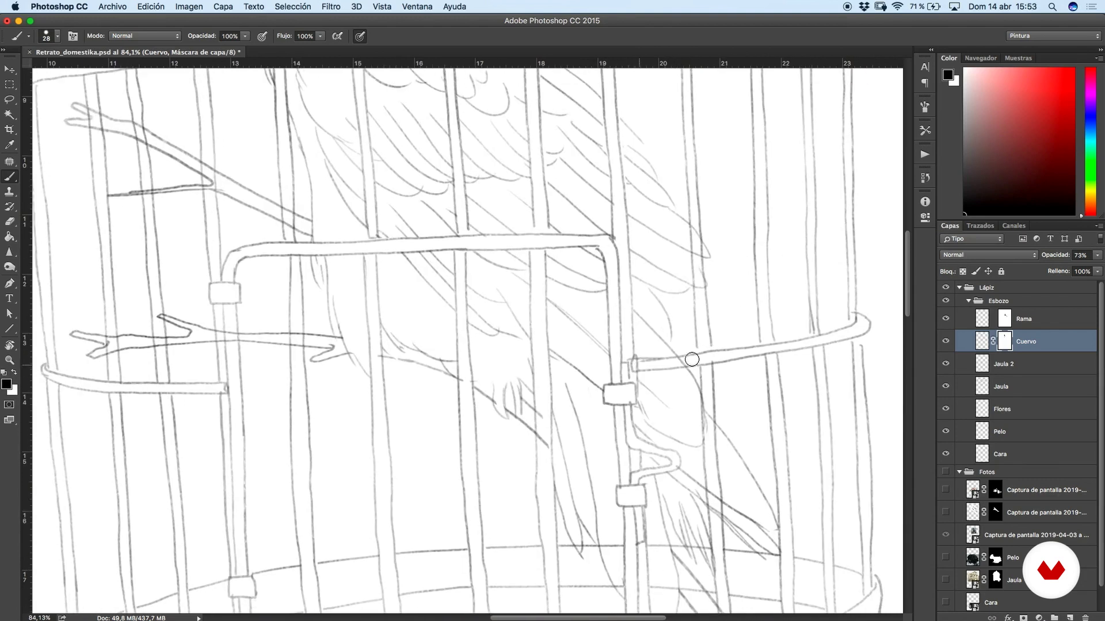
{"action": "left_click_drag", "start_coordinate": [710, 456], "coordinate": [688, 310]}
{"action": "left_click_drag", "start_coordinate": [691, 249], "coordinate": [692, 397]}
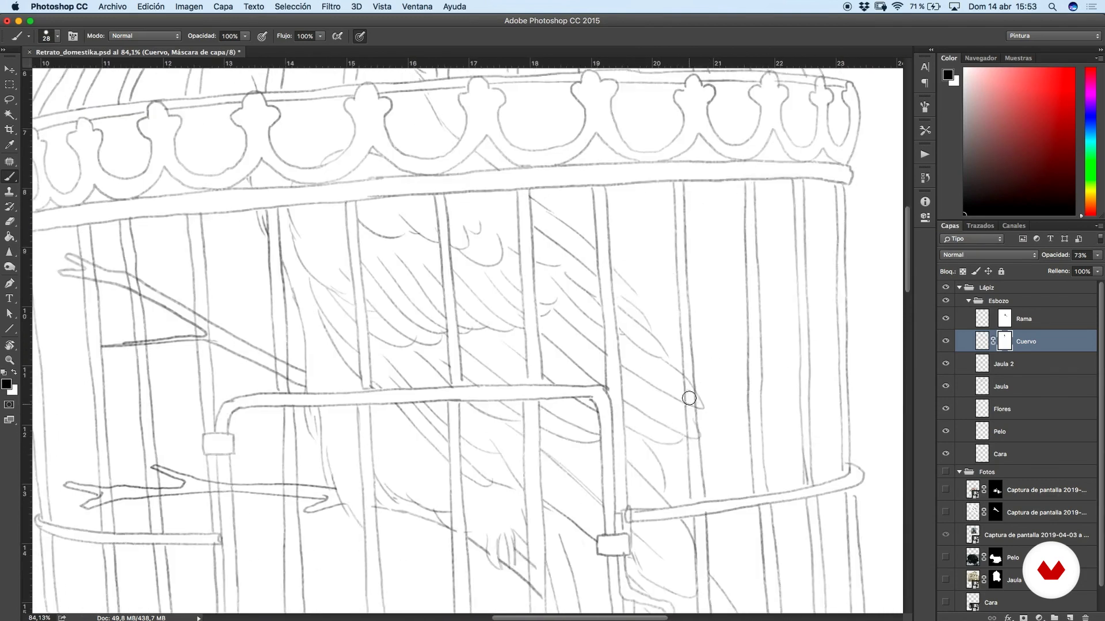
Paint black on the Rama layer mask to hide the branch lines crossing the cage's bars, door frame and base rim.
{"action": "key", "text": "super+minus"}
{"action": "key", "text": "super+minus"}
{"action": "key", "text": "super+minus"}
{"action": "key", "text": "super+minus"}
{"action": "scroll", "coordinate": [342, 320], "scroll_direction": "up", "scroll_amount": 5}
{"action": "key", "text": "alt+bracketright"}
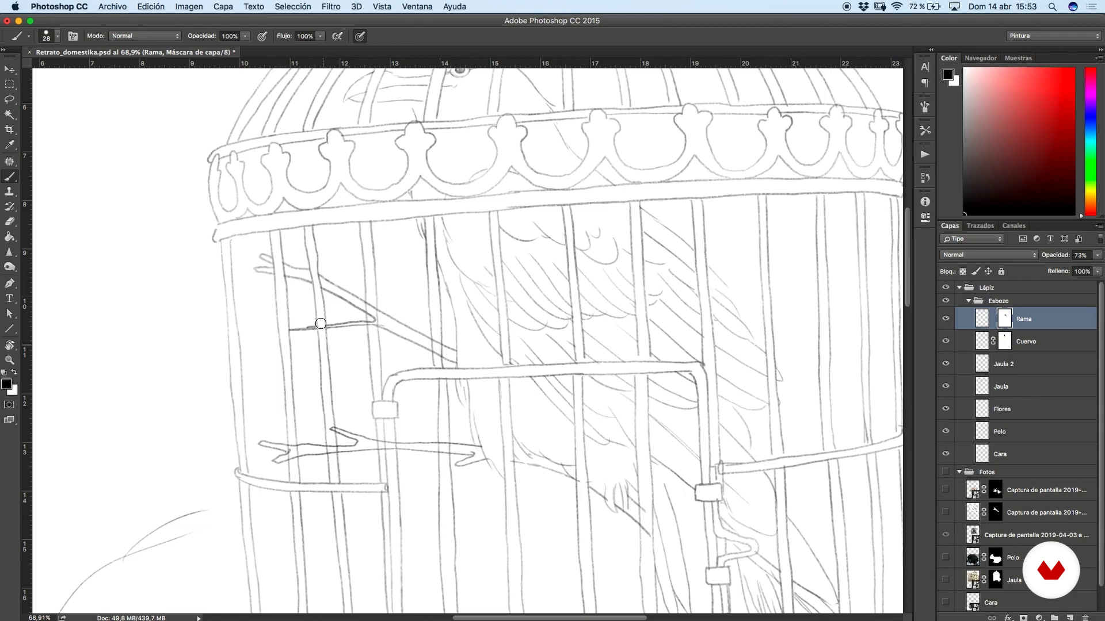
{"action": "scroll", "coordinate": [371, 292], "scroll_direction": "down", "scroll_amount": 3}
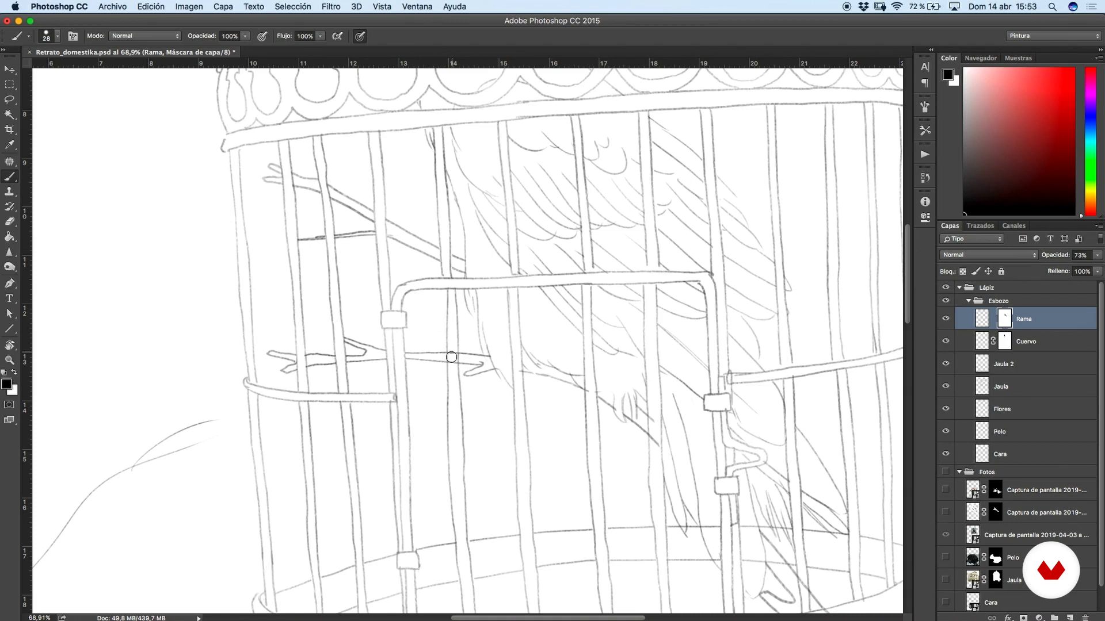
{"action": "left_click_drag", "start_coordinate": [718, 440], "coordinate": [685, 346]}
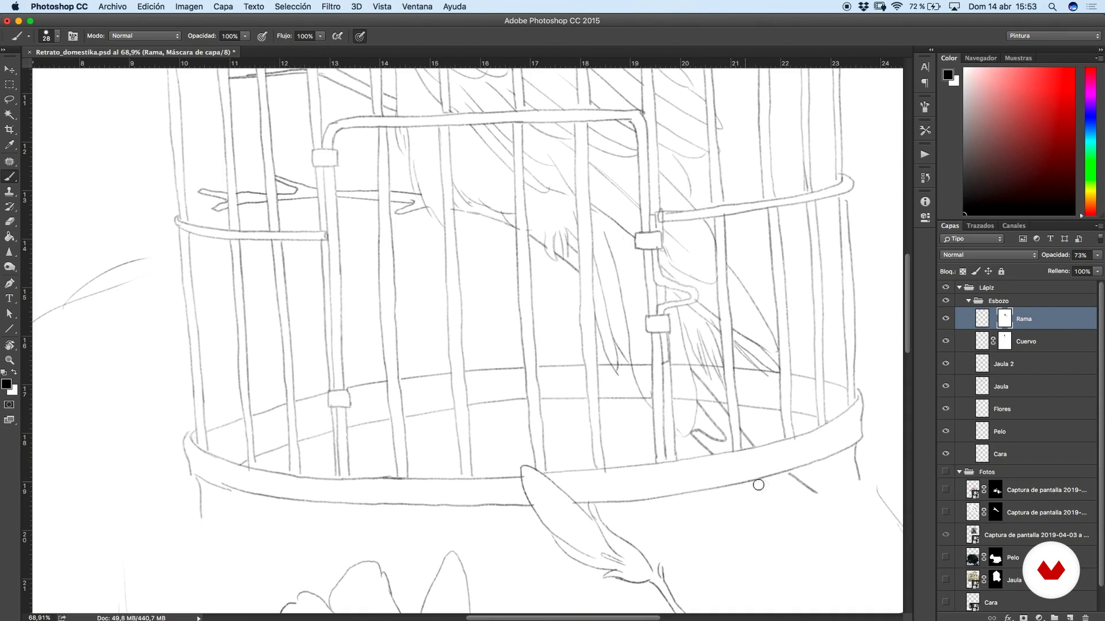
{"action": "scroll", "coordinate": [814, 458], "scroll_direction": "up", "scroll_amount": 3}
{"action": "scroll", "coordinate": [710, 550], "scroll_direction": "right", "scroll_amount": 2}
{"action": "scroll", "coordinate": [695, 543], "scroll_direction": "down", "scroll_amount": 6}
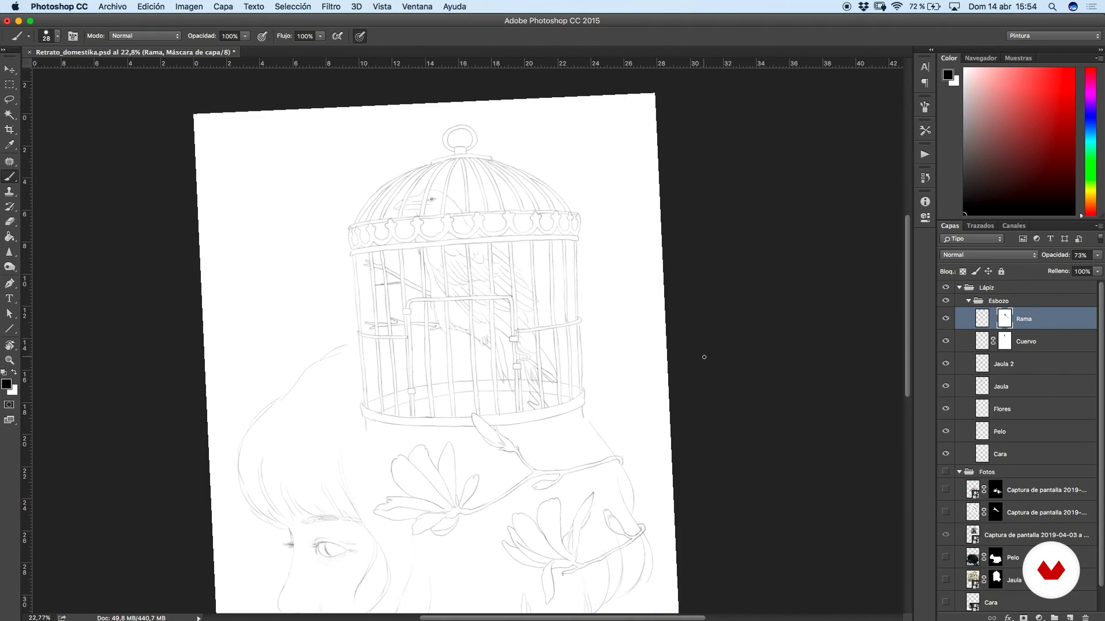
Reset the canvas rotation to 0° with the whole drawing in view.
{"action": "key", "text": "r"}
{"action": "left_click_drag", "start_coordinate": [636, 227], "coordinate": [624, 257]}
{"action": "scroll", "coordinate": [610, 242], "scroll_direction": "down", "scroll_amount": 2}
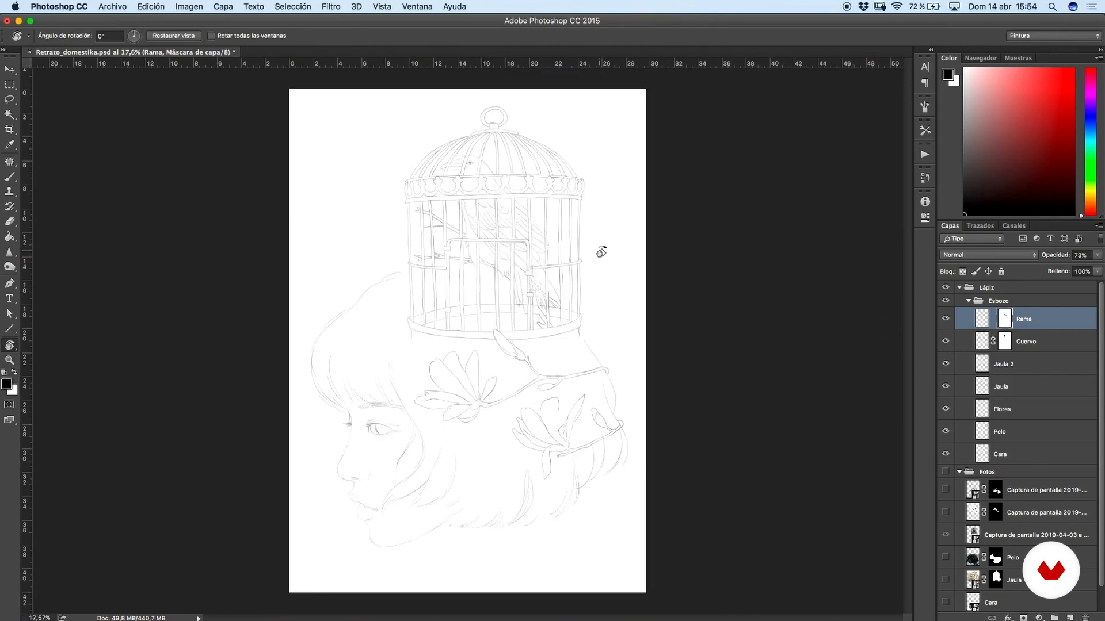
Check the reference photo layers against the sketch by toggling their visibility, and leave the Fotos group hidden and collapsed.
{"action": "left_click", "coordinate": [945, 490]}
{"action": "left_click", "coordinate": [945, 491]}
{"action": "left_click", "coordinate": [945, 490]}
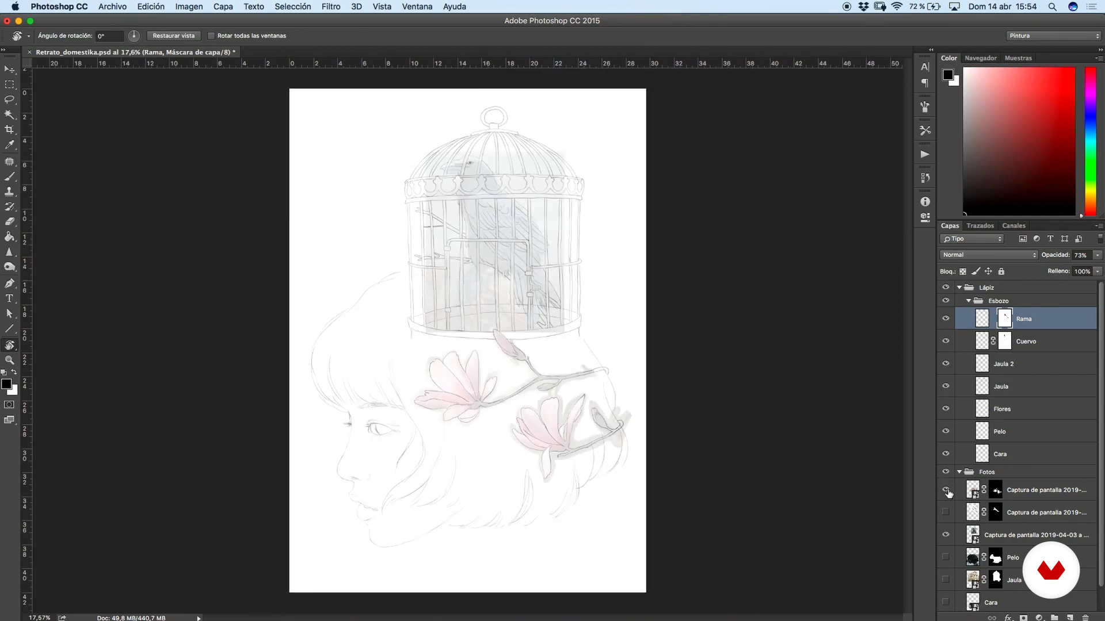
{"action": "left_click", "coordinate": [947, 491]}
{"action": "scroll", "coordinate": [948, 504], "scroll_direction": "down", "scroll_amount": 3}
{"action": "left_click", "coordinate": [947, 534]}
{"action": "left_click", "coordinate": [947, 534]}
{"action": "left_click", "coordinate": [946, 555]}
{"action": "left_click", "coordinate": [946, 556]}
{"action": "left_click", "coordinate": [945, 577]}
{"action": "left_click", "coordinate": [945, 578]}
{"action": "left_click", "coordinate": [959, 447]}
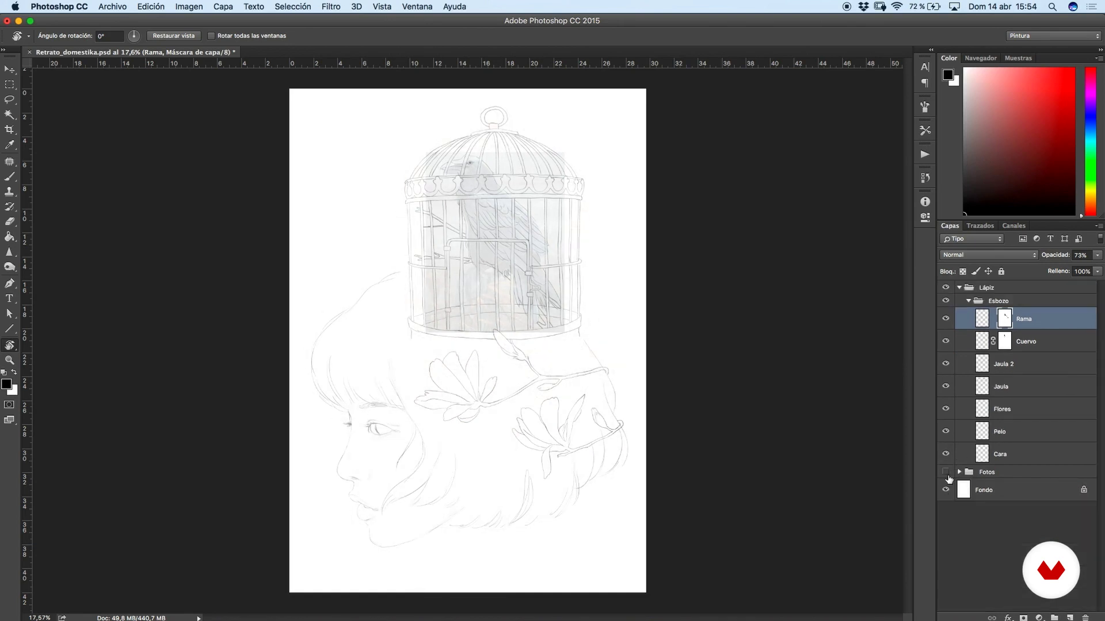
Examine the complete line sketch, comparing the cage, crow, branch, flowers, hair and face.
{"action": "scroll", "coordinate": [633, 368], "scroll_direction": "up", "scroll_amount": 3}
{"action": "scroll", "coordinate": [633, 355], "scroll_direction": "down", "scroll_amount": 2}
{"action": "scroll", "coordinate": [633, 370], "scroll_direction": "up", "scroll_amount": 2}
{"action": "scroll", "coordinate": [533, 293], "scroll_direction": "up", "scroll_amount": 2}
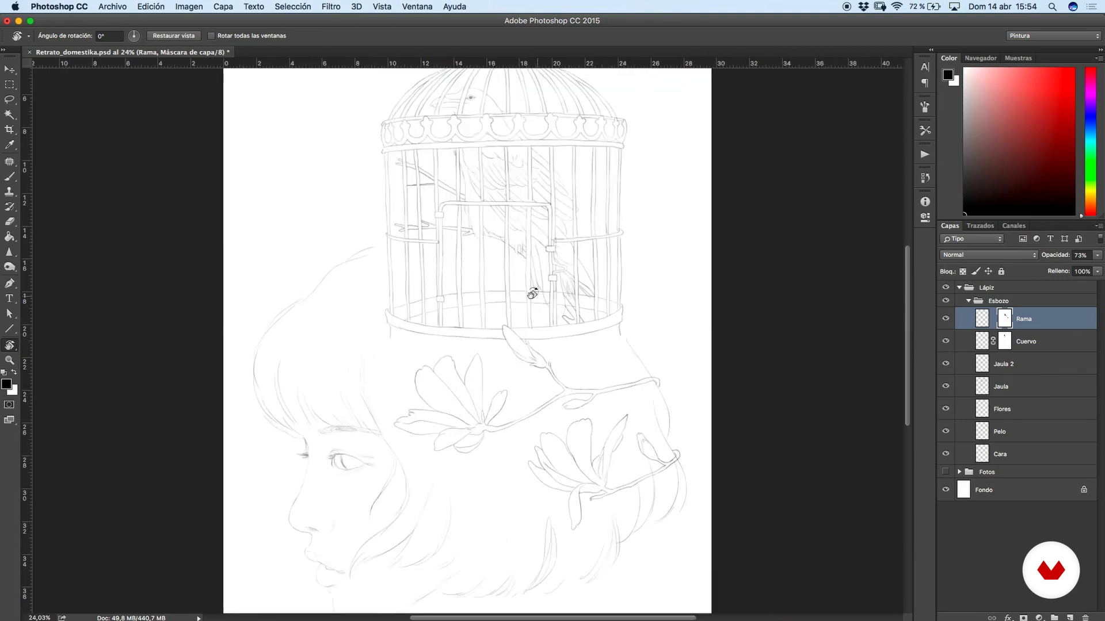
{"action": "left_click_drag", "start_coordinate": [422, 318], "coordinate": [397, 319]}
{"action": "mouse_move", "coordinate": [677, 249]}
{"action": "left_mouse_down"}
{"action": "mouse_move", "coordinate": [682, 268]}
{"action": "mouse_move", "coordinate": [677, 257]}
{"action": "left_mouse_up"}
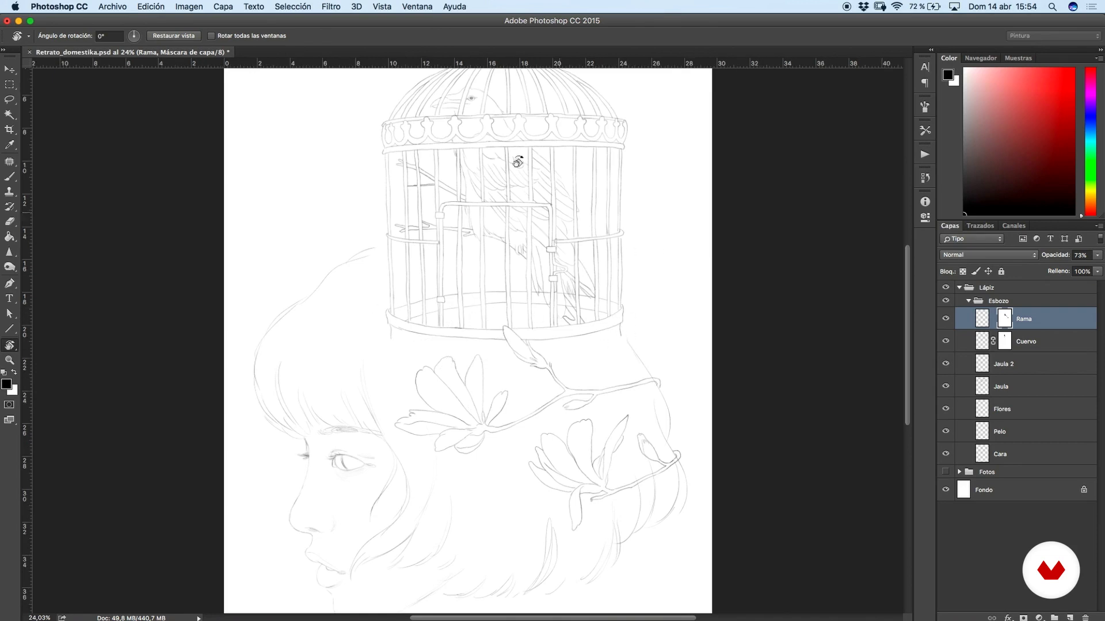
{"action": "scroll", "coordinate": [466, 330], "scroll_direction": "down", "scroll_amount": 2}
{"action": "scroll", "coordinate": [419, 276], "scroll_direction": "up", "scroll_amount": 1}
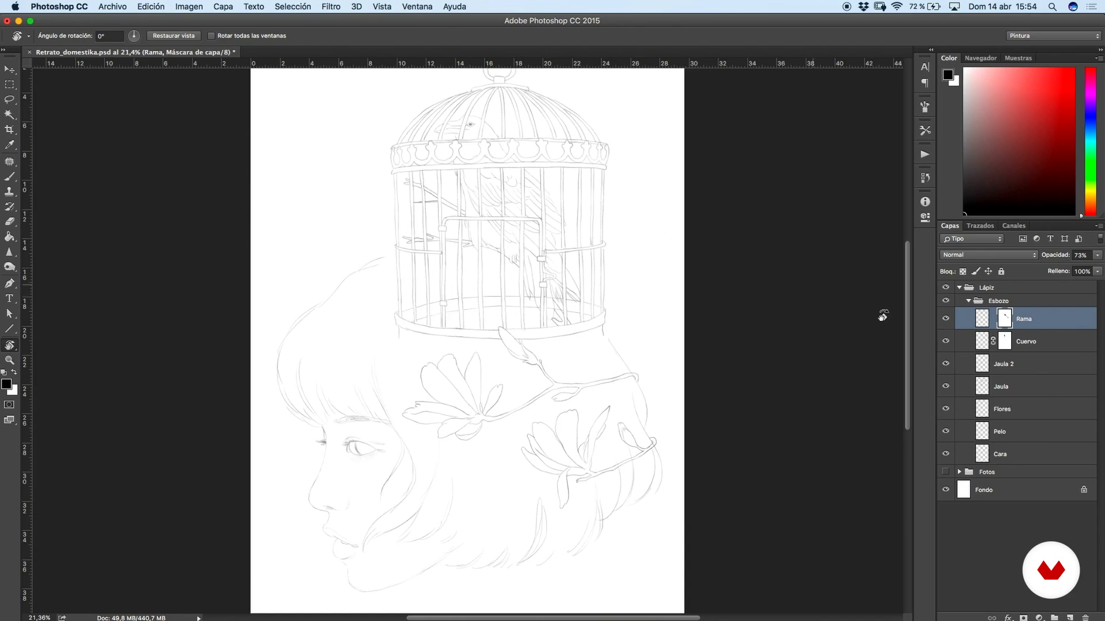
Draw loose trial strokes over the hair and cage base on a new layer, and delete that layer.
{"action": "left_click", "coordinate": [1071, 617]}
{"action": "key", "text": "b"}
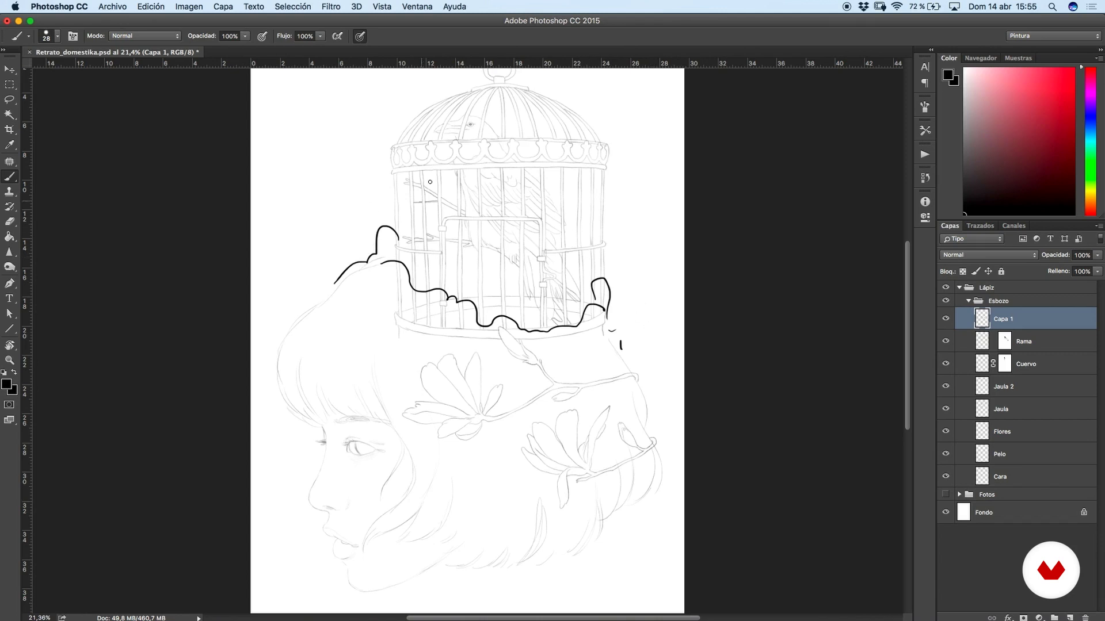
{"action": "scroll", "coordinate": [555, 377], "scroll_direction": "down", "scroll_amount": 2}
{"action": "scroll", "coordinate": [554, 377], "scroll_direction": "up", "scroll_amount": 2}
{"action": "left_click_drag", "start_coordinate": [1016, 325], "coordinate": [1085, 617]}
Save the portrait document.
{"action": "scroll", "coordinate": [769, 384], "scroll_direction": "down", "scroll_amount": 2}
{"action": "key", "text": "super+s"}
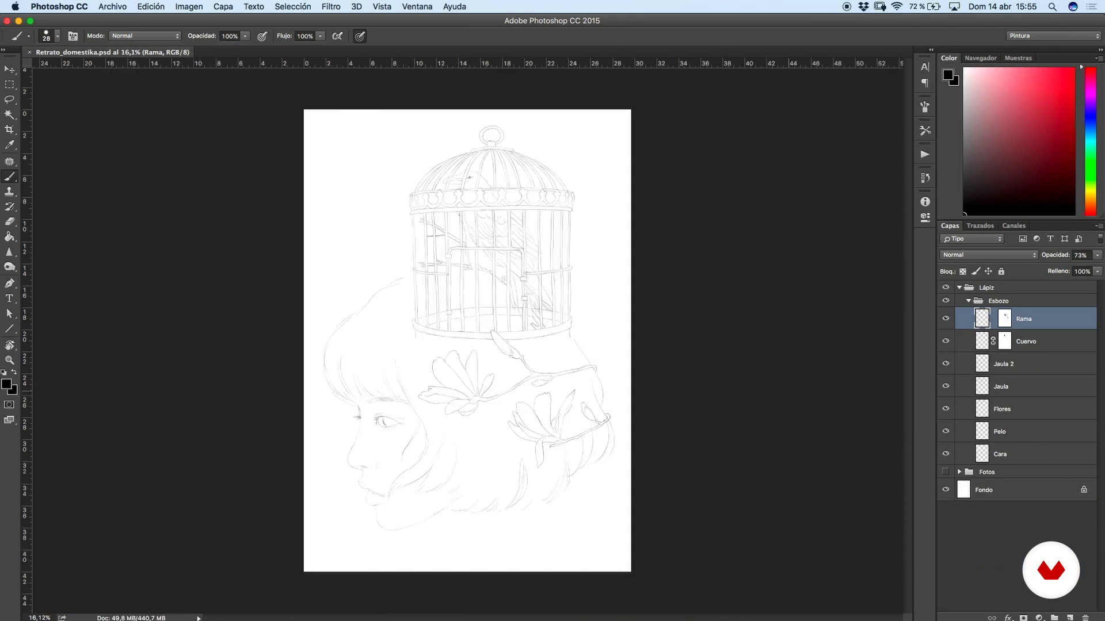